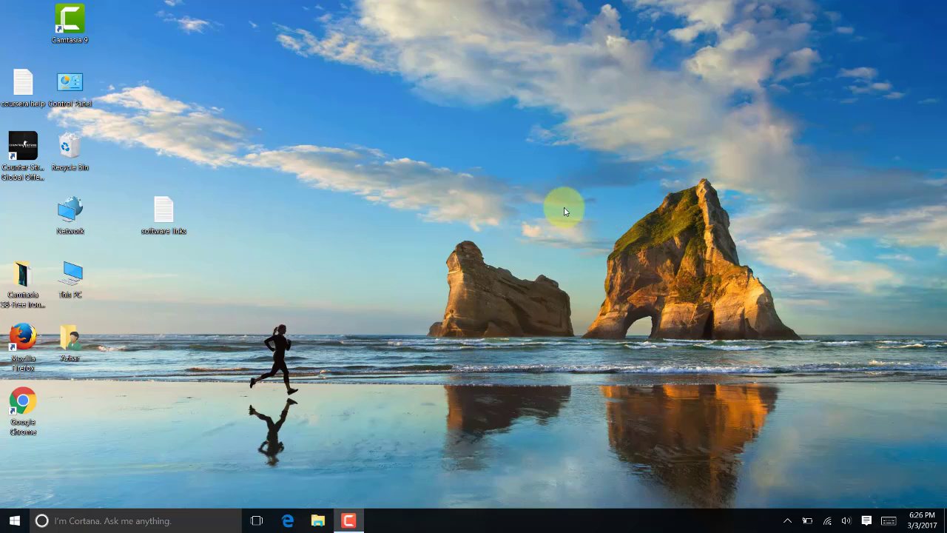
Copy the 64-bit Packet Tracer link from the software links file, then launch Google Chrome
double_click(164, 214)
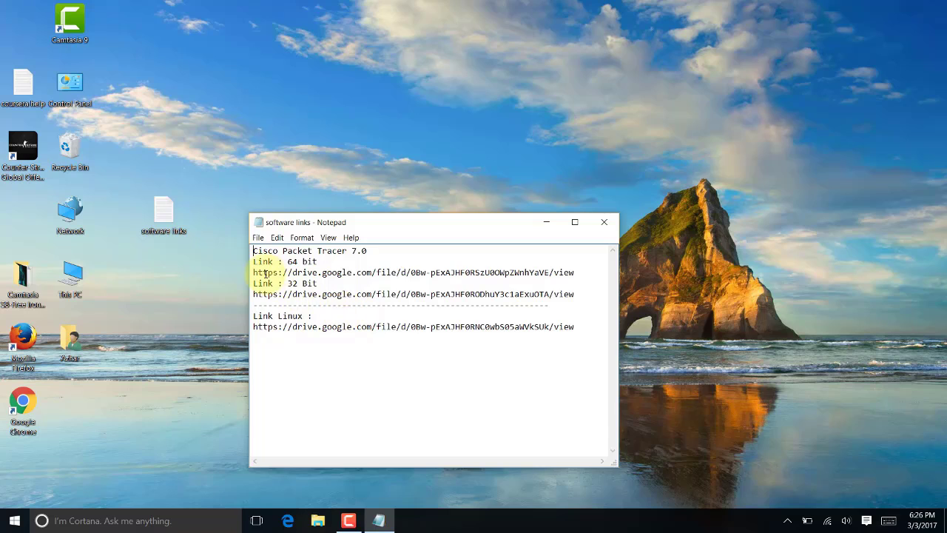
left_click_drag(252, 272, 602, 268)
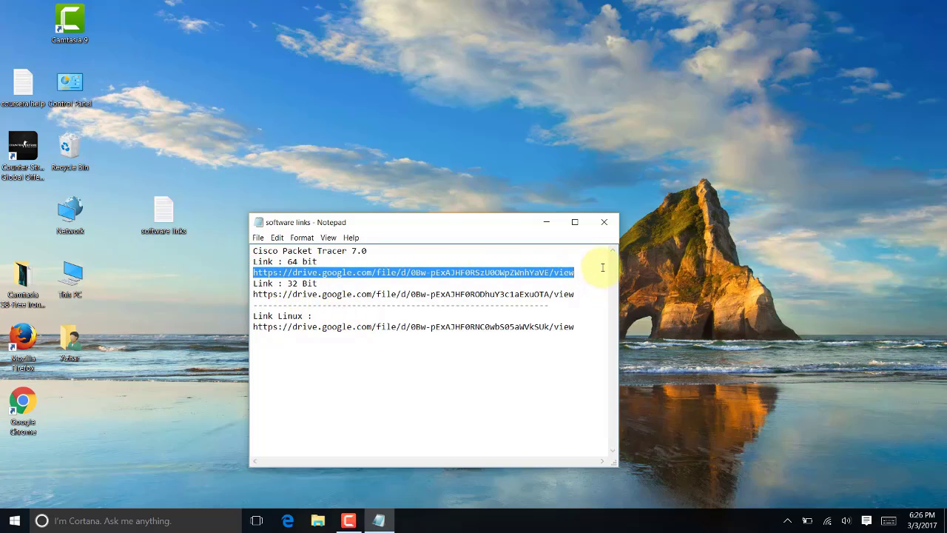
right_click(531, 274)
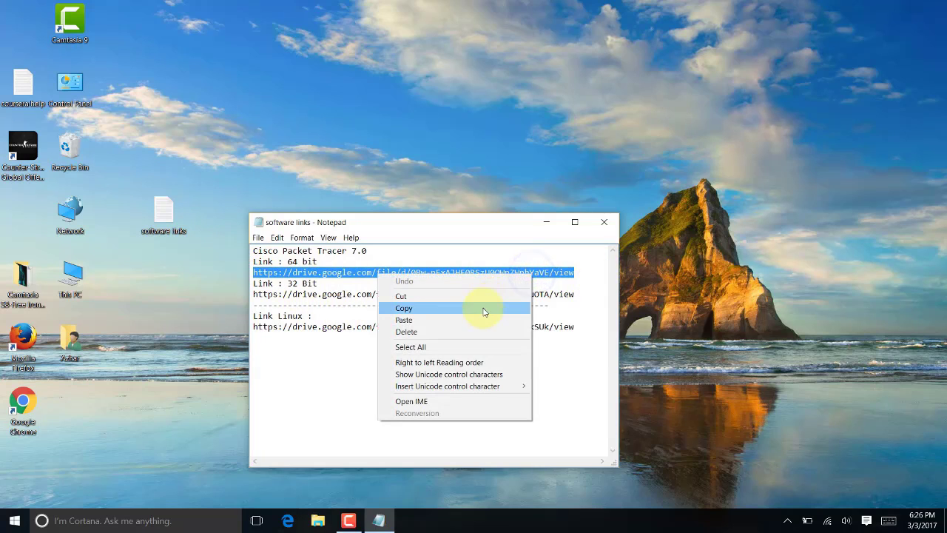
left_click(484, 309)
left_click(604, 222)
double_click(23, 407)
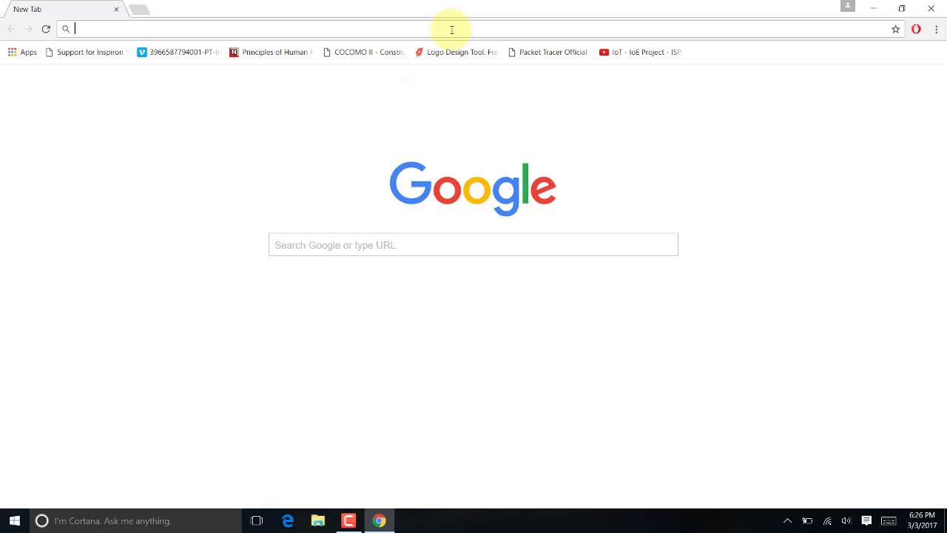
Start downloading Whilenetworking_PT7_64.exe from the Drive link, then close Chrome and cancel the download
key("ctrl+v")
key("Return")
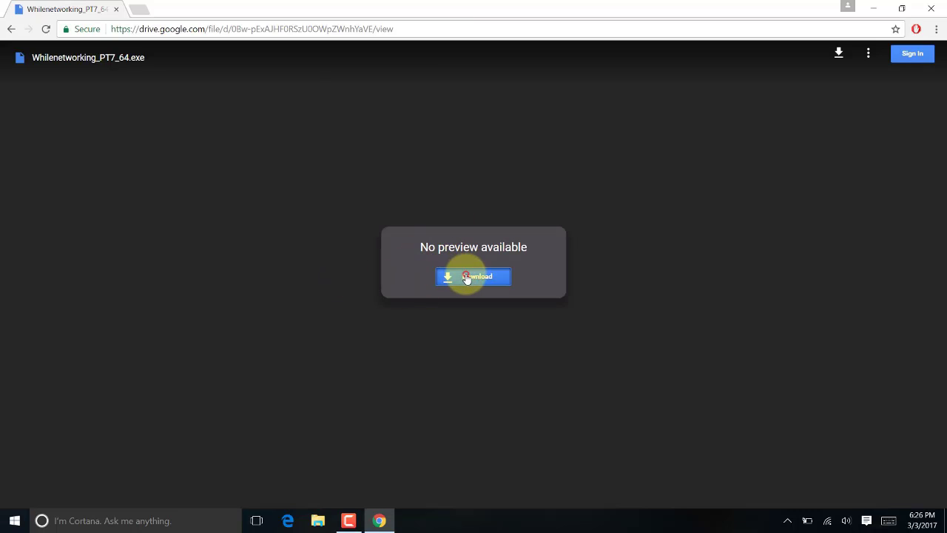
left_click(465, 275)
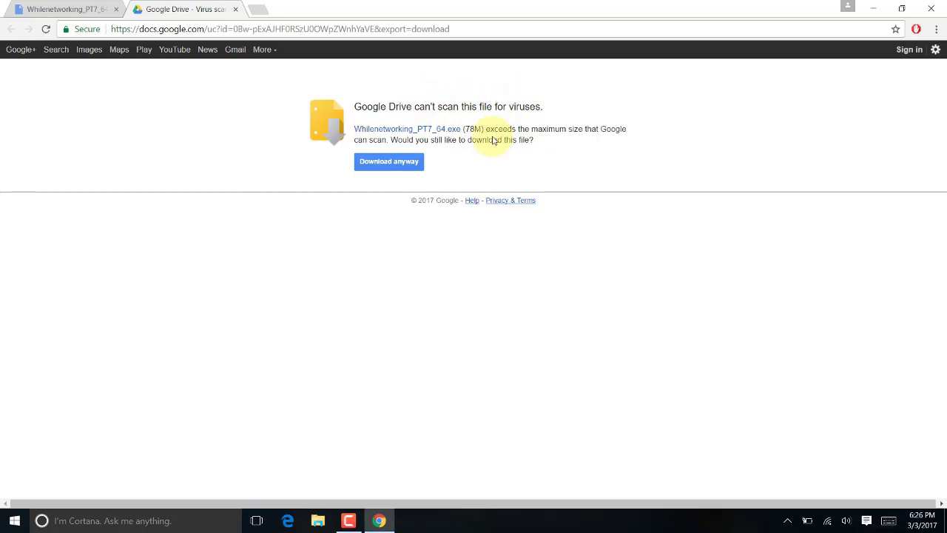
left_click(391, 163)
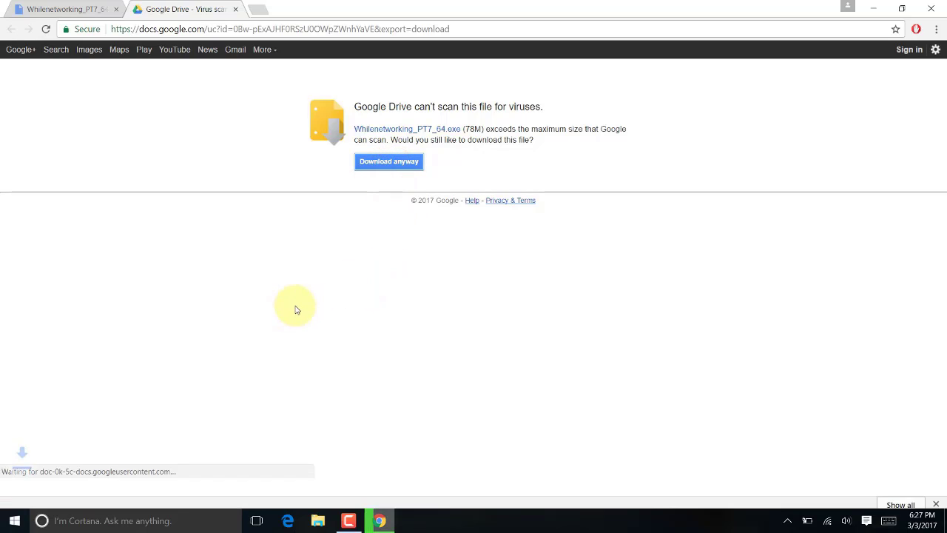
left_click(929, 9)
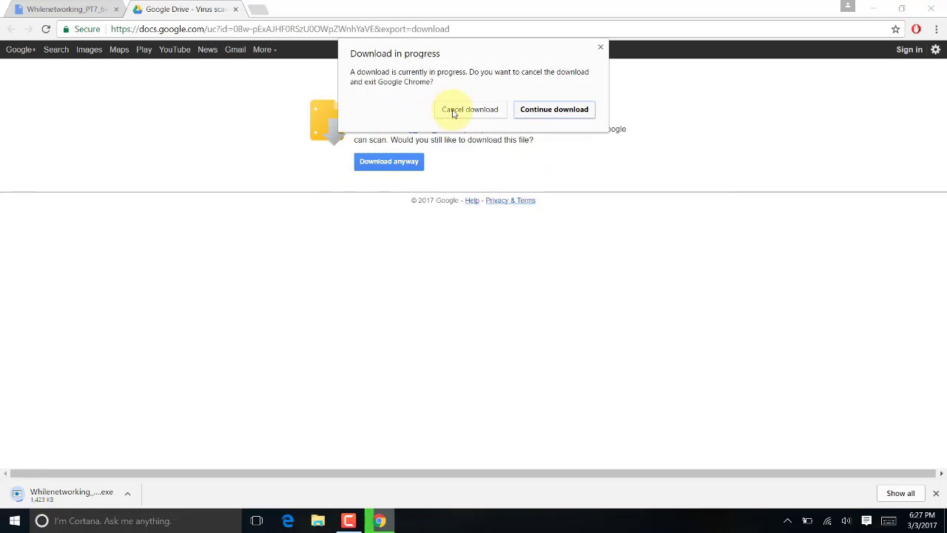
left_click(453, 111)
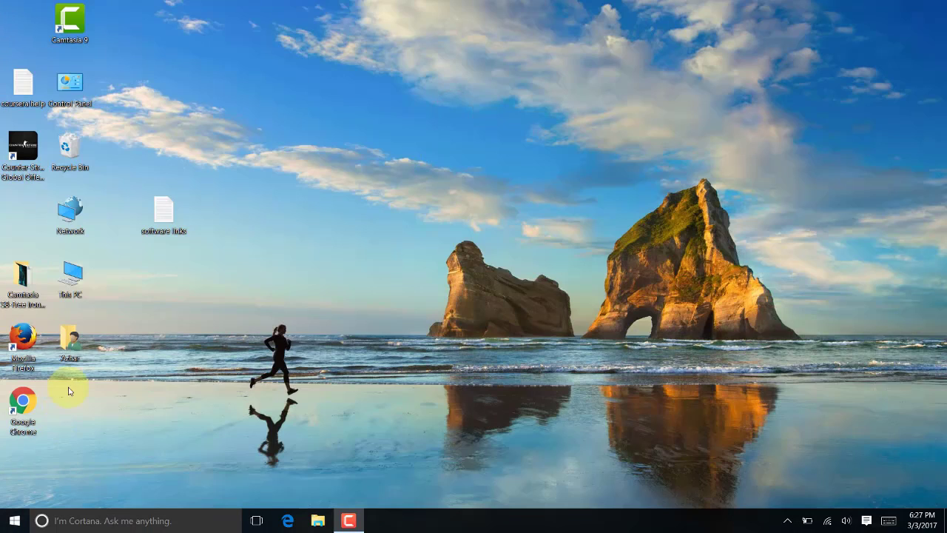
Run PacketTracer70_64bit_setup from the Downloads folder of the home folder
double_click(70, 342)
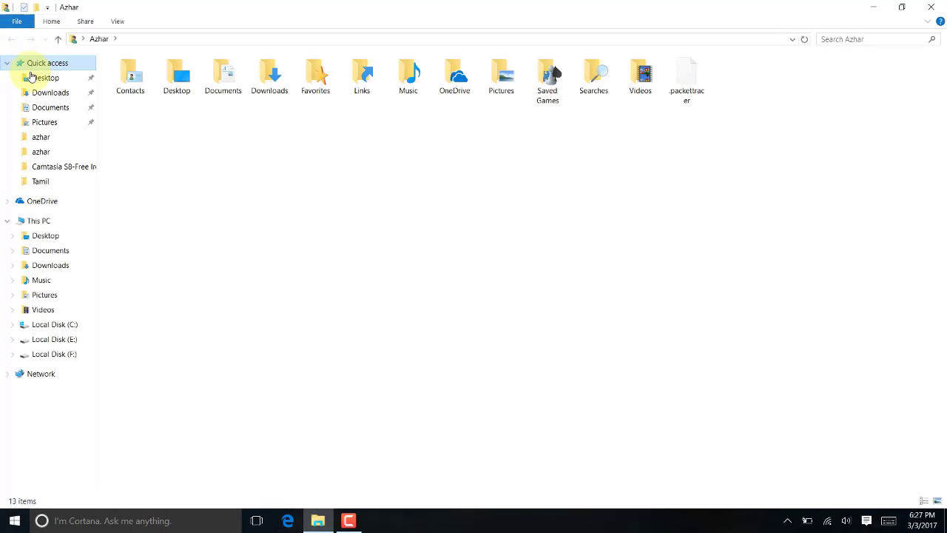
left_click(53, 92)
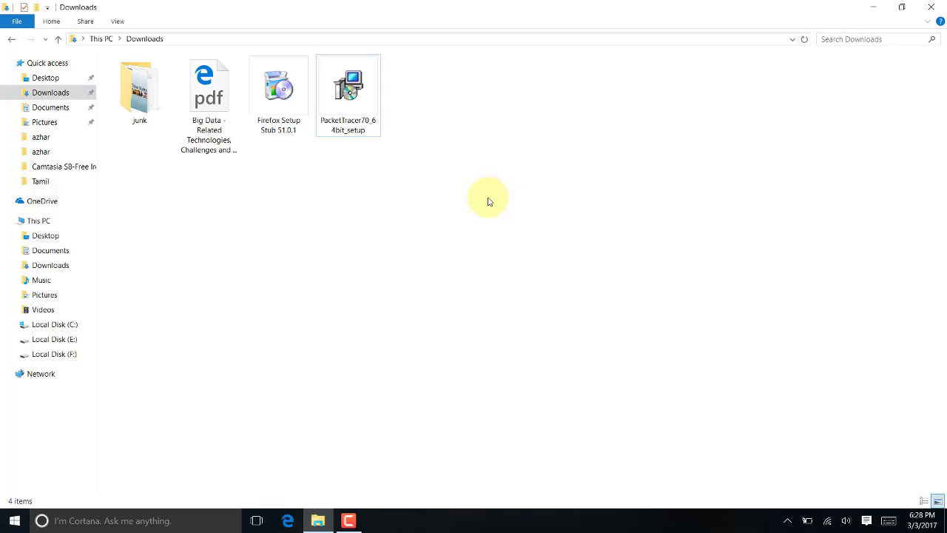
double_click(352, 109)
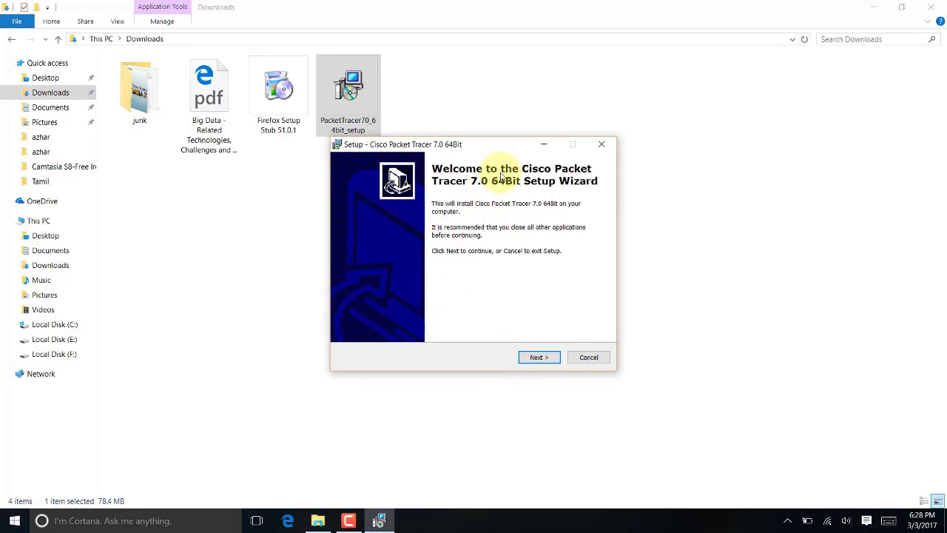
Accept the licence and keep the default install folder, Start Menu folder and desktop icon
left_click(542, 357)
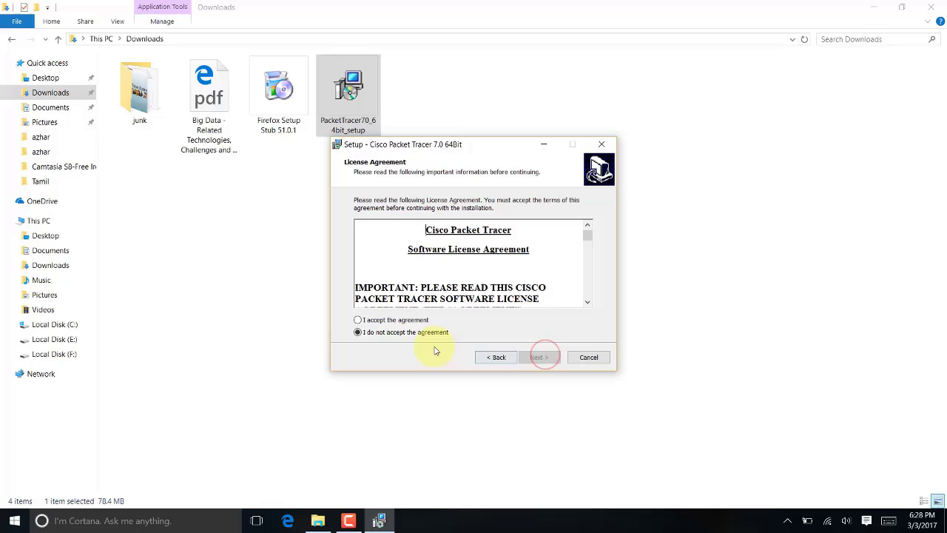
left_click(390, 322)
scroll(444, 255, "down", 5)
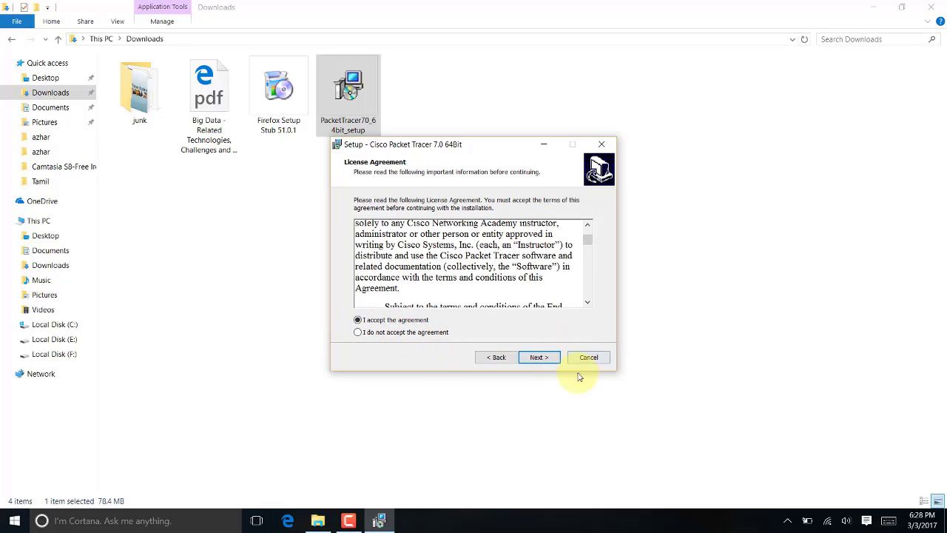
left_click(542, 361)
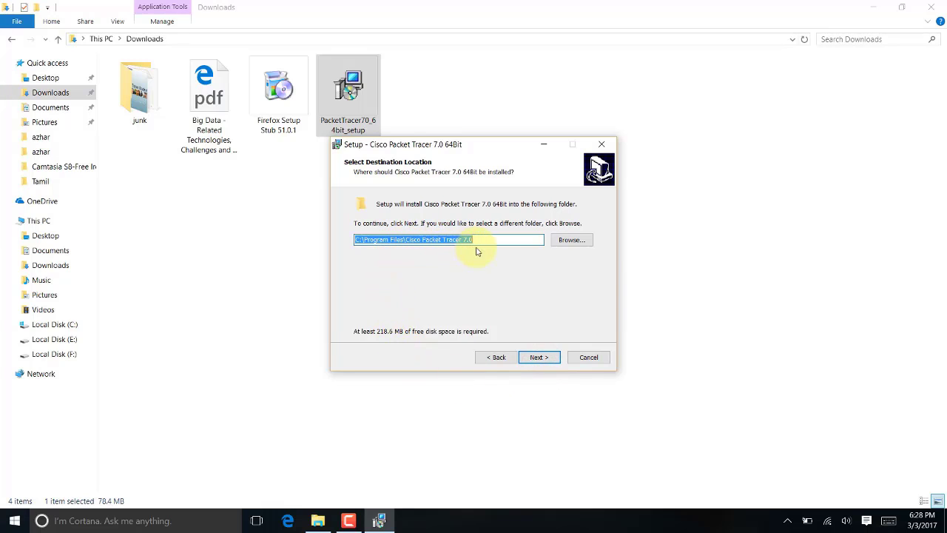
left_click(540, 358)
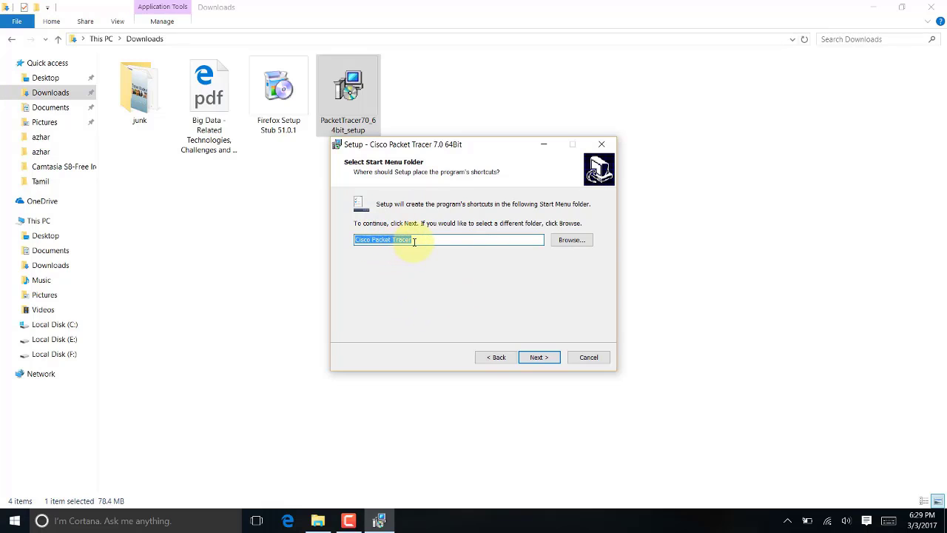
left_click(542, 361)
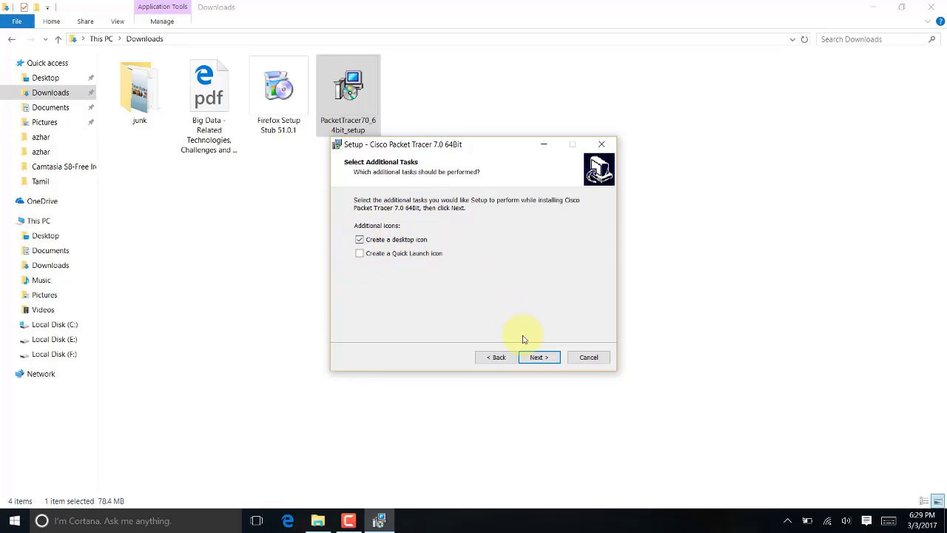
left_click(527, 360)
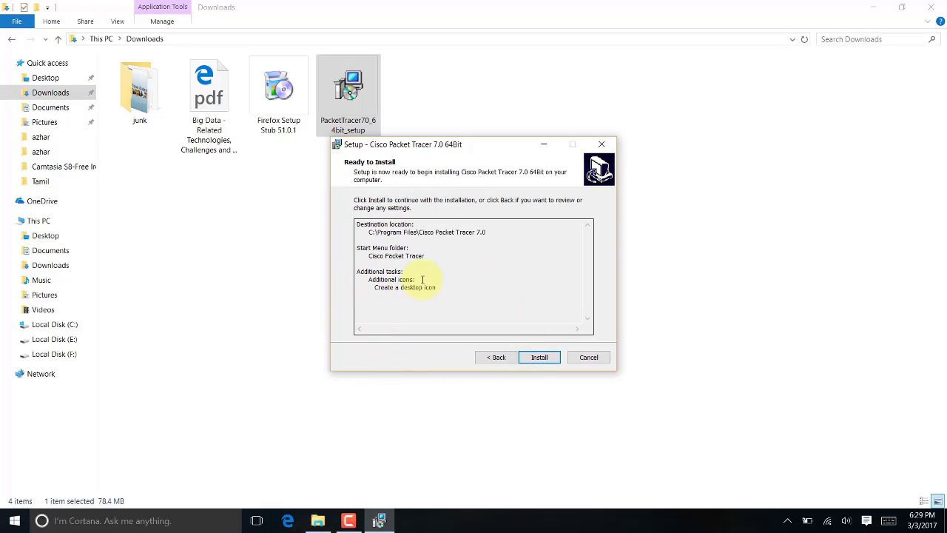
left_click_drag(469, 298, 358, 215)
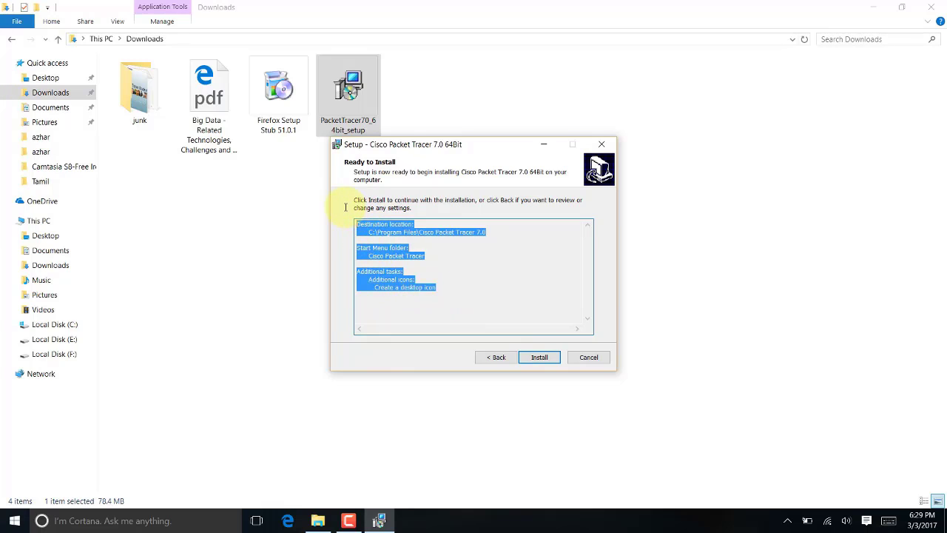
left_click(406, 252)
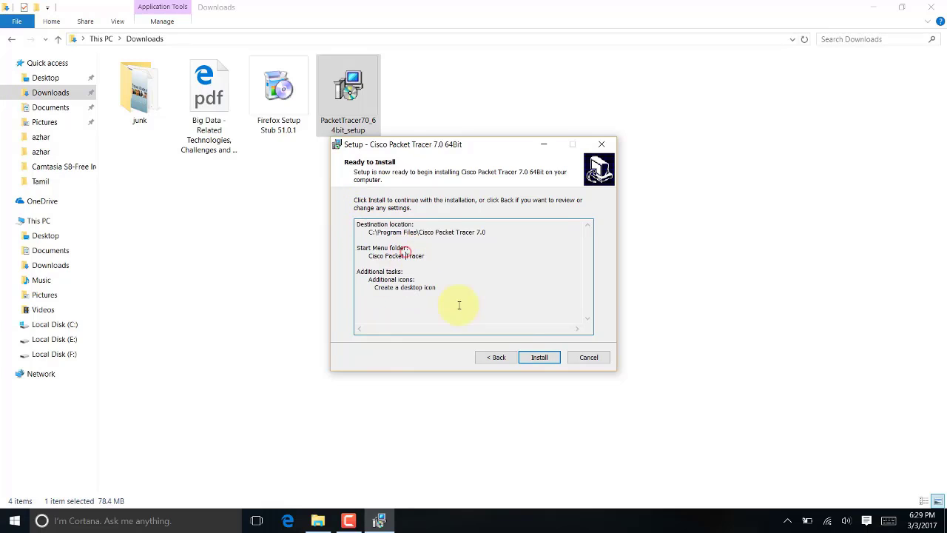
Install Packet Tracer 7.0 64-bit and finish the setup wizard
left_click(538, 359)
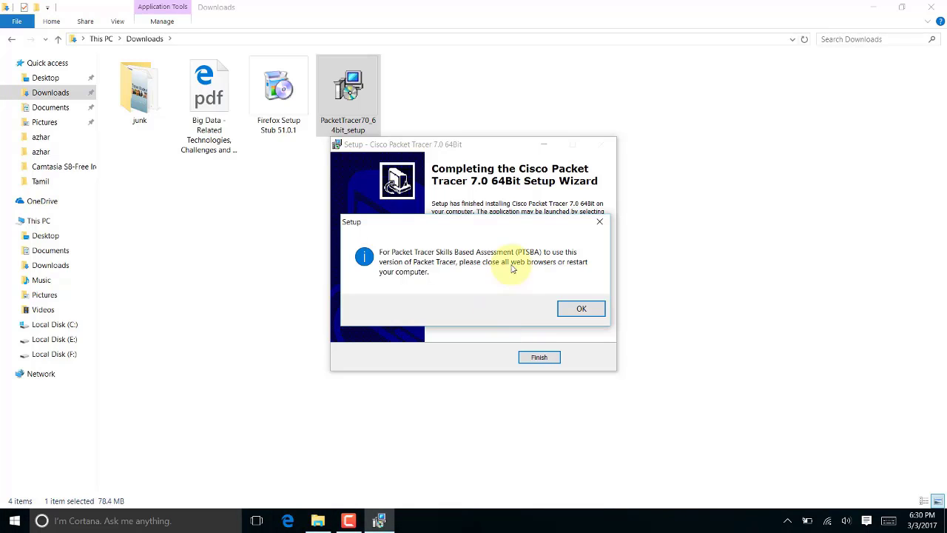
left_click(581, 309)
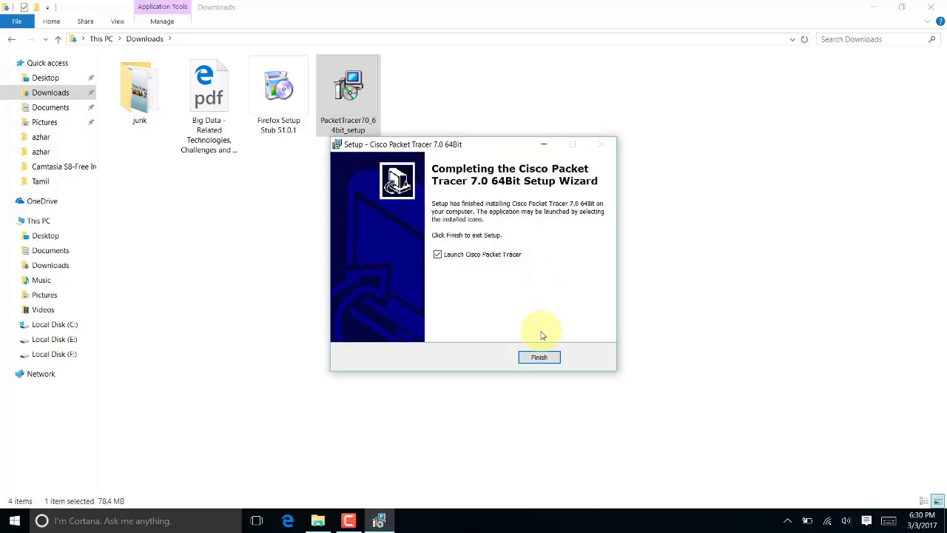
left_click(537, 358)
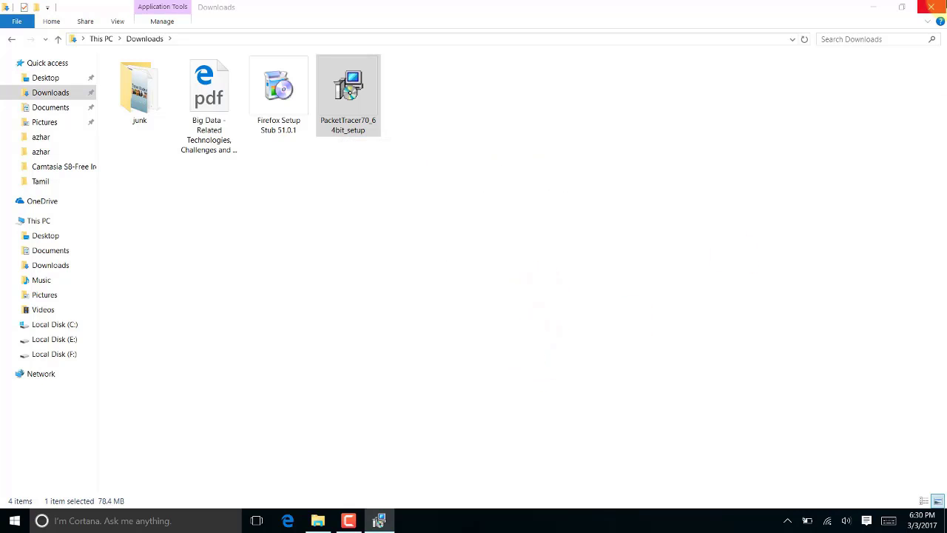
Close the Downloads window, confirm guest login, and maximize the Packet Tracer window
left_click(930, 6)
left_click(904, 161)
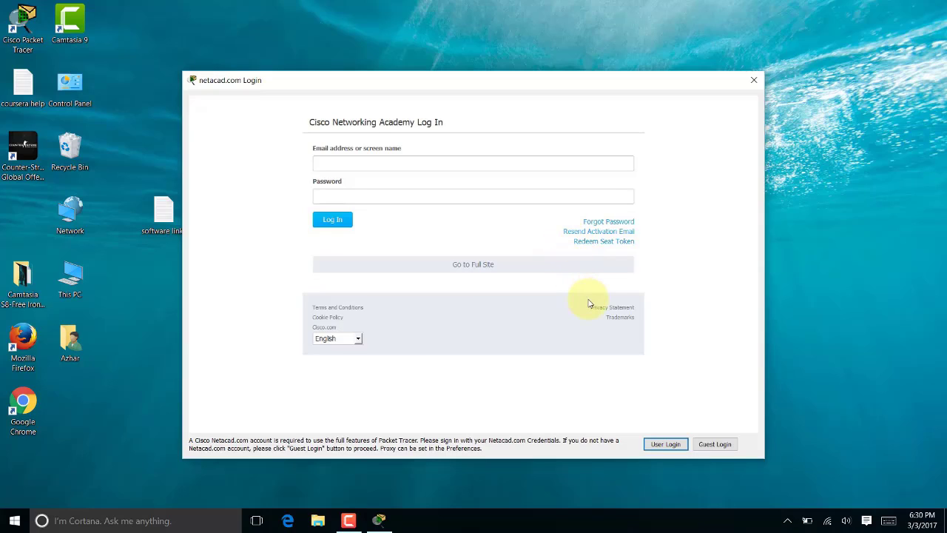
left_click(715, 444)
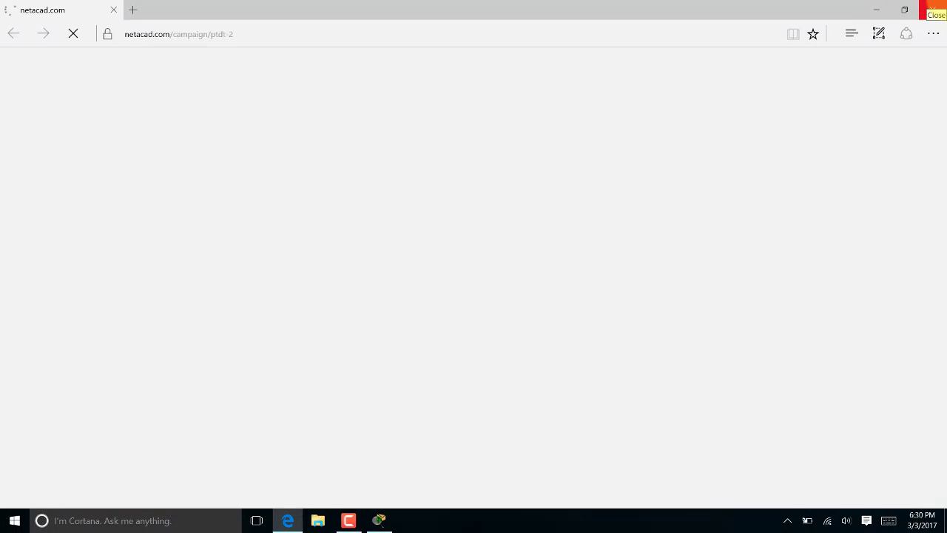
left_click(933, 9)
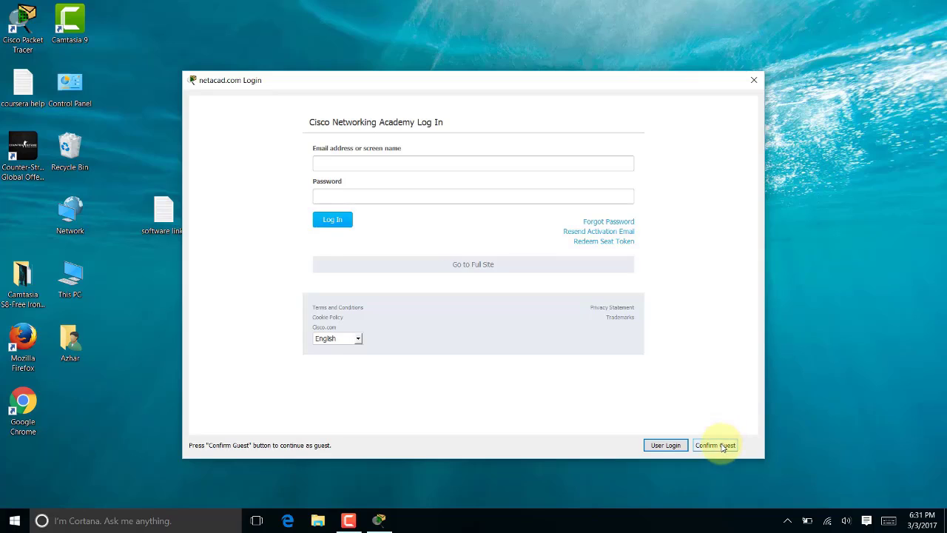
left_click(714, 445)
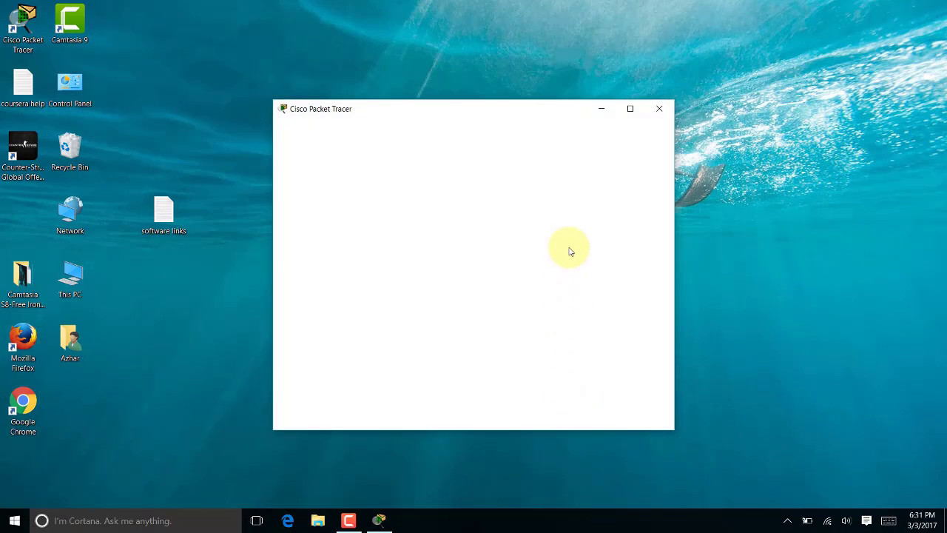
left_click(630, 108)
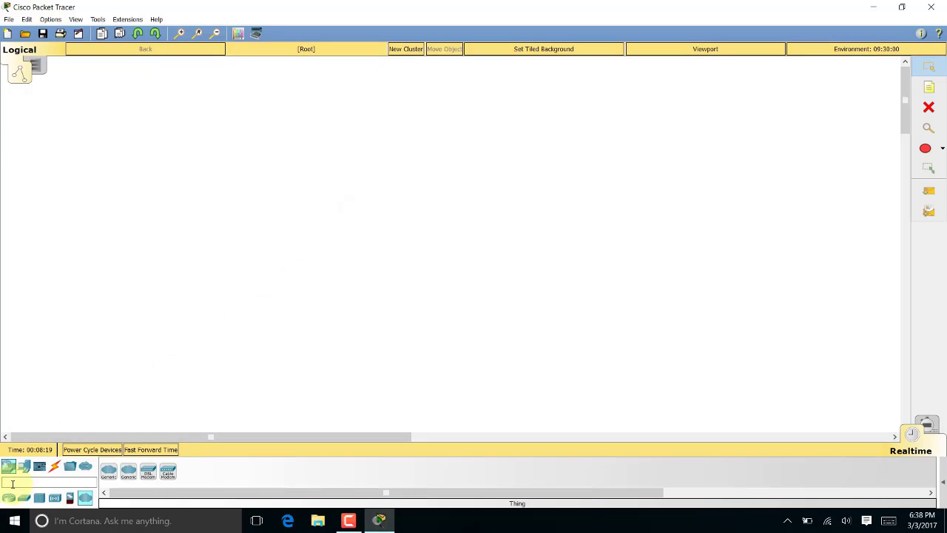
Place a cloud, a cable modem and a DSL modem on the workspace
left_click(128, 471)
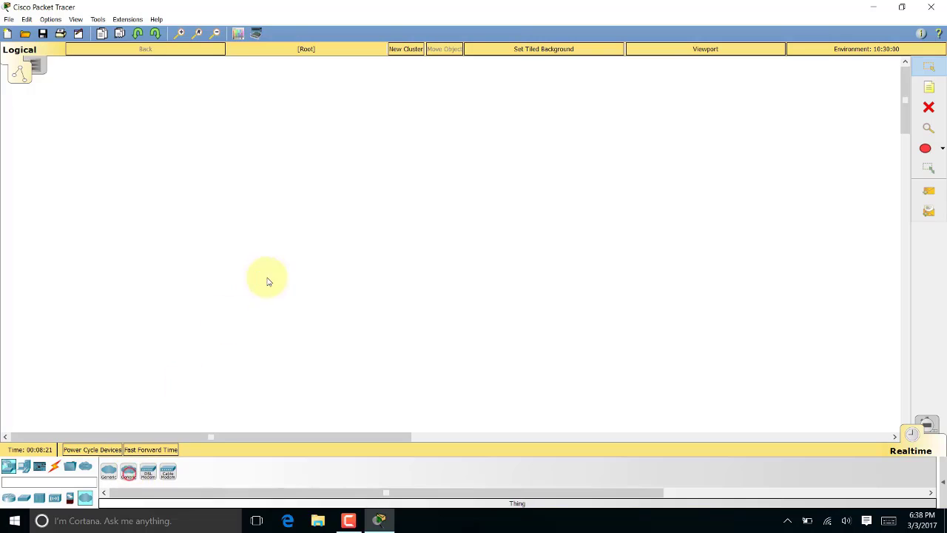
left_click(268, 281)
left_click(168, 471)
left_click(376, 305)
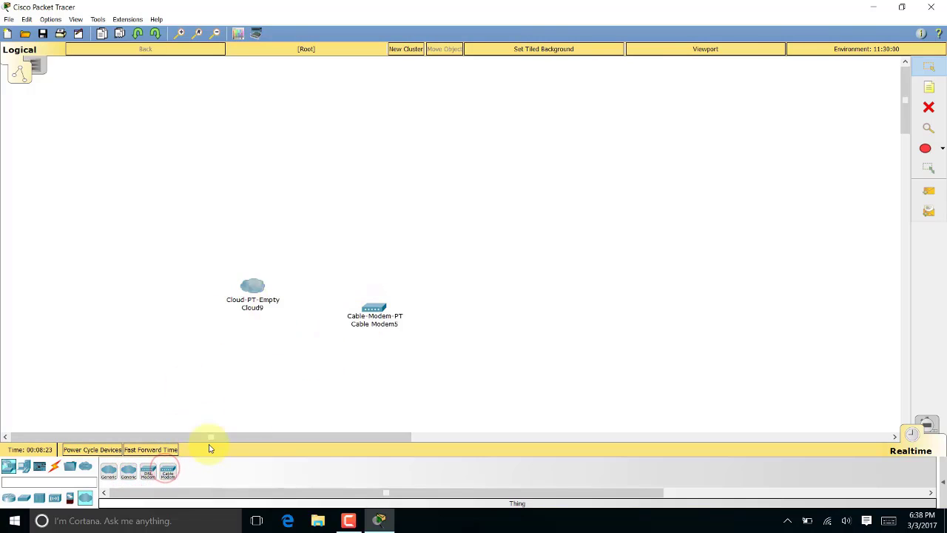
left_click(148, 473)
left_click(157, 327)
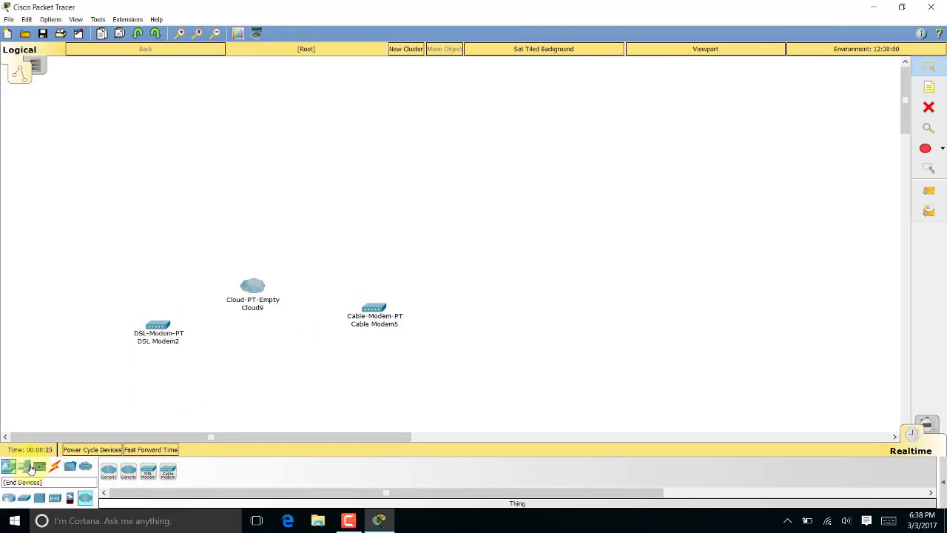
Drag a Fan, Smart LED, Street Lamp, Webcam and Wind Turbine from Smart City onto the canvas
left_click(24, 466)
left_click(24, 497)
left_click(42, 497)
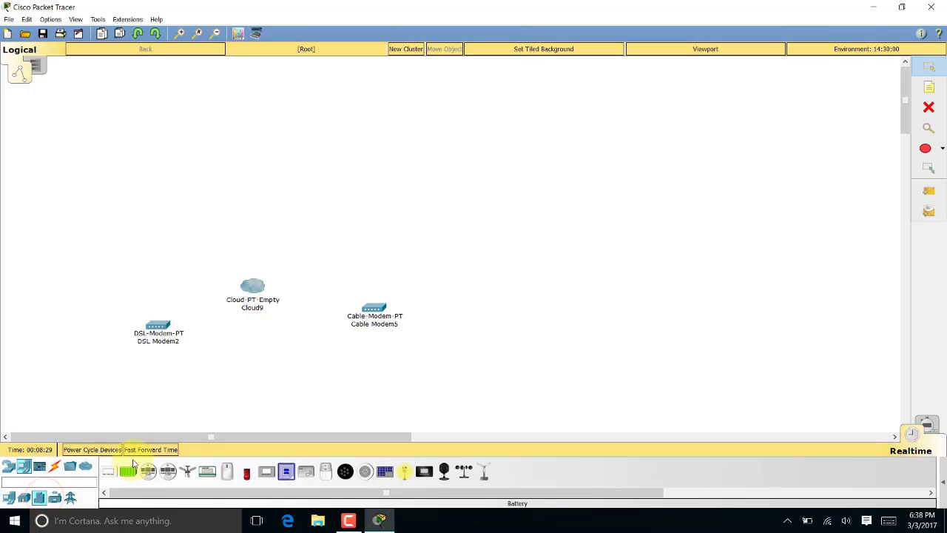
left_click_drag(184, 444, 143, 191)
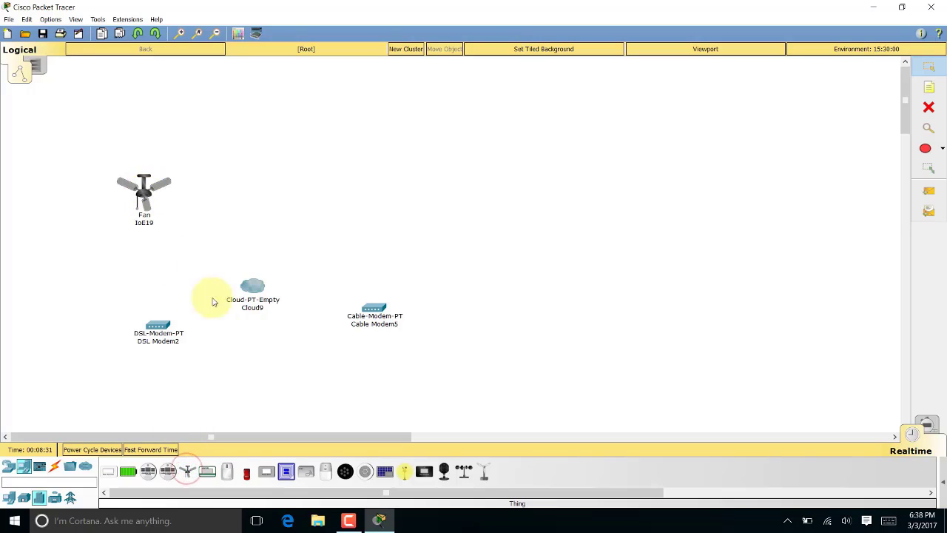
left_click_drag(345, 472, 461, 314)
left_click_drag(404, 472, 616, 303)
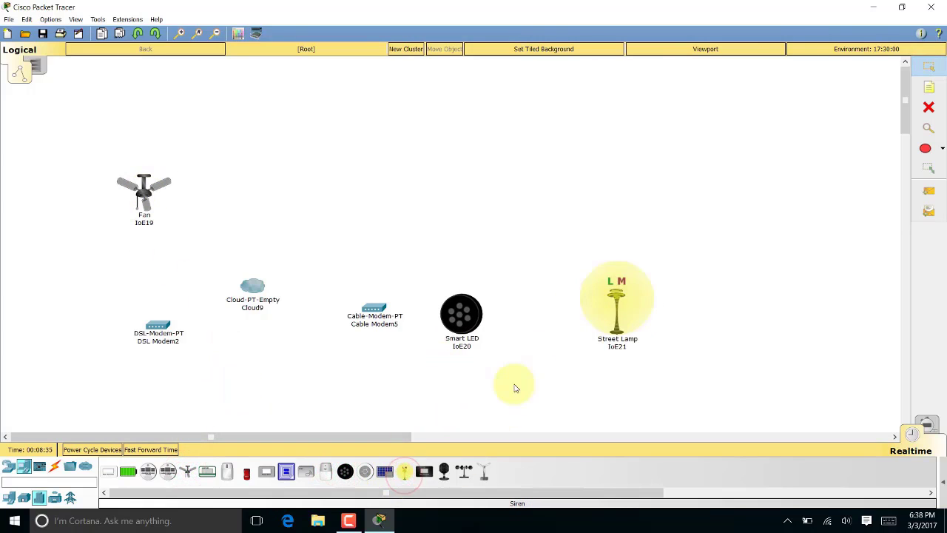
left_click_drag(447, 475, 467, 247)
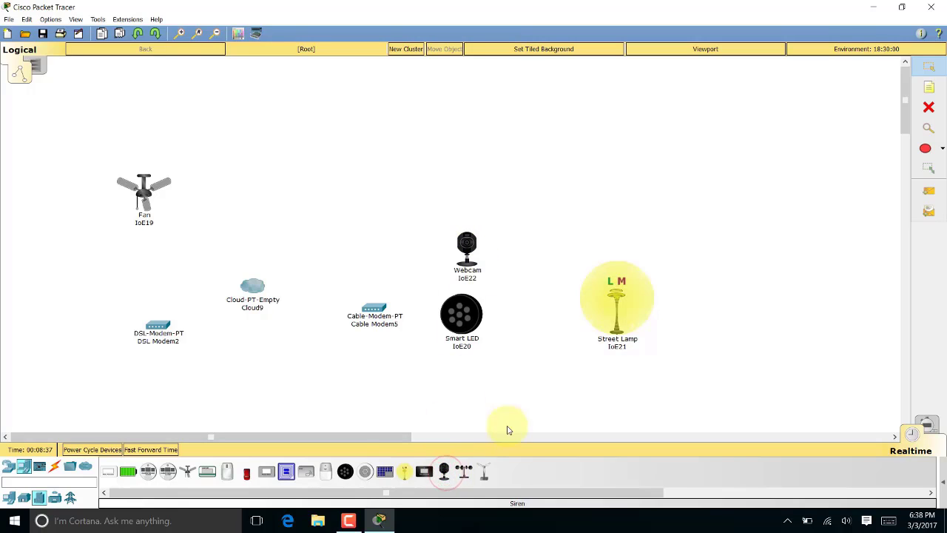
left_click_drag(486, 472, 542, 324)
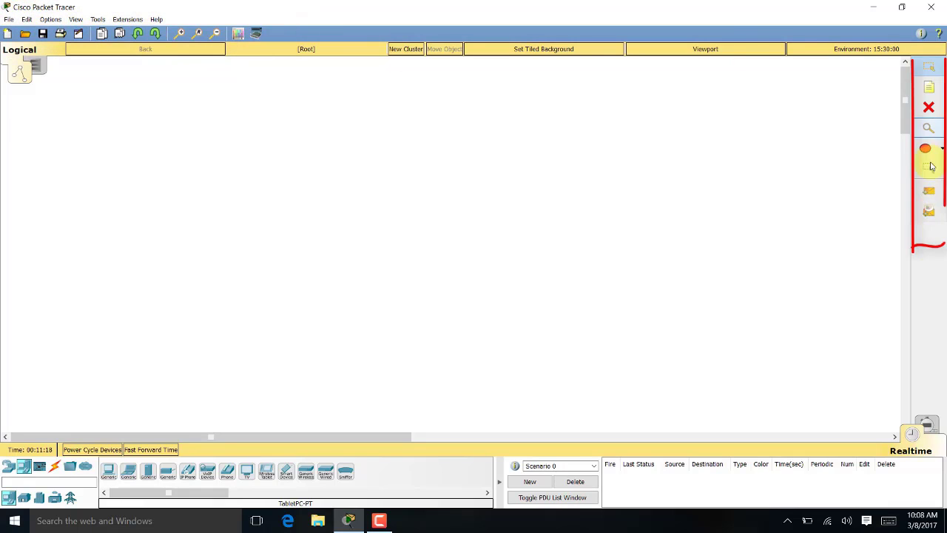
left_click(20, 73)
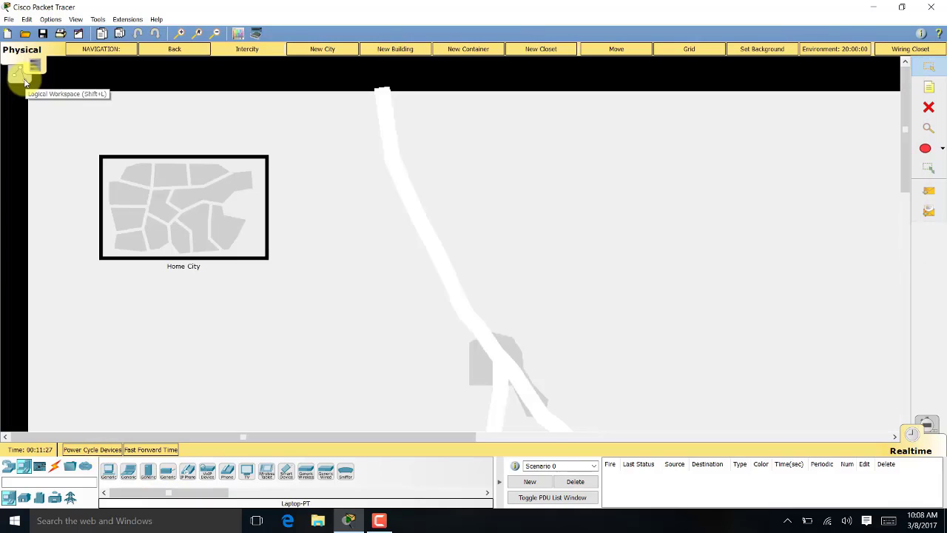
left_click(20, 74)
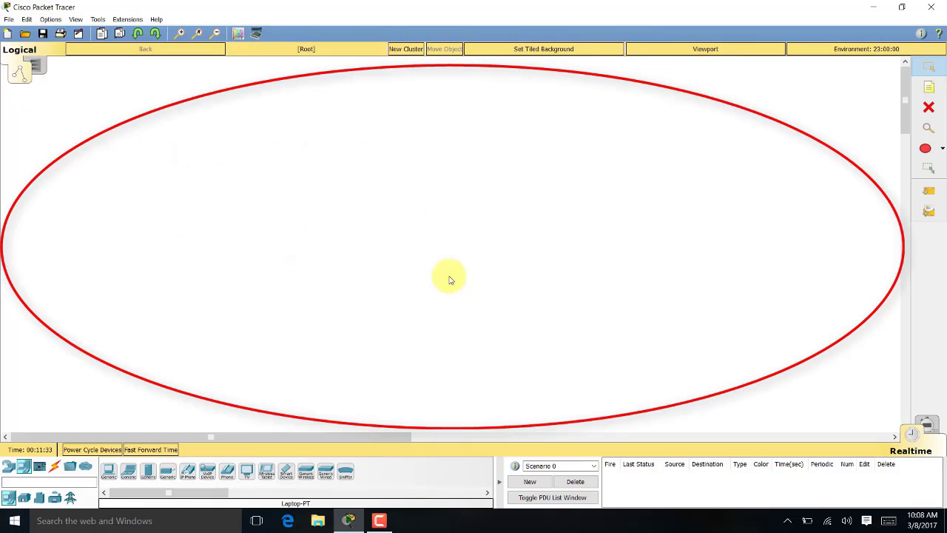
left_click(933, 427)
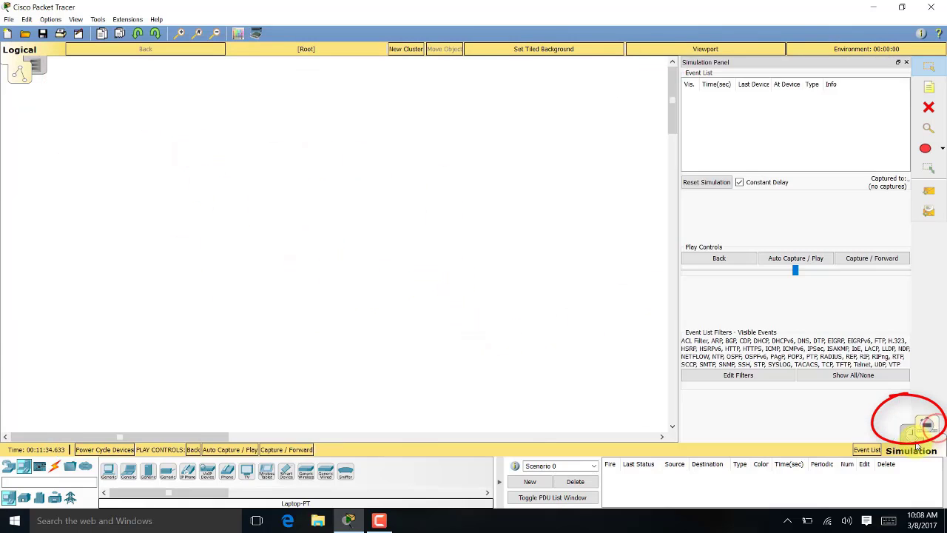
left_click(932, 427)
left_click(931, 429)
left_click(907, 440)
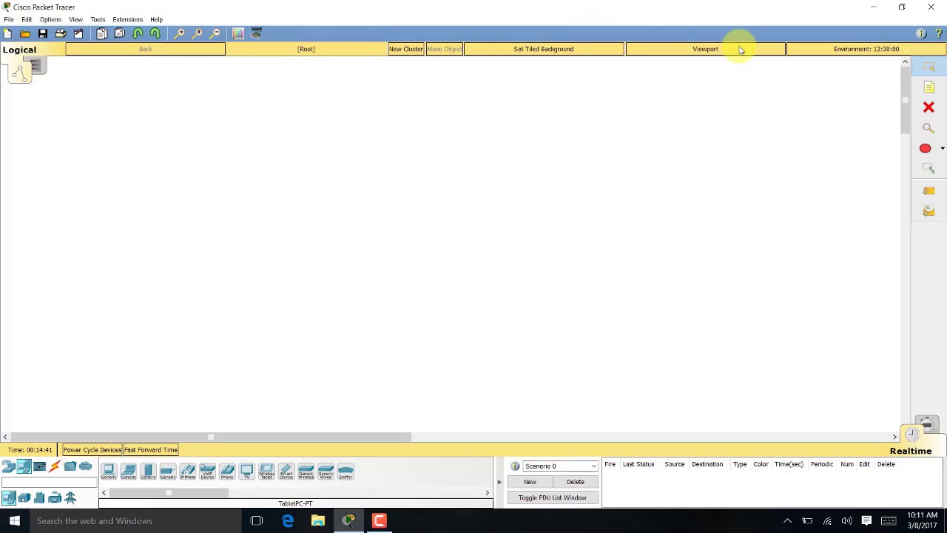
left_click(920, 33)
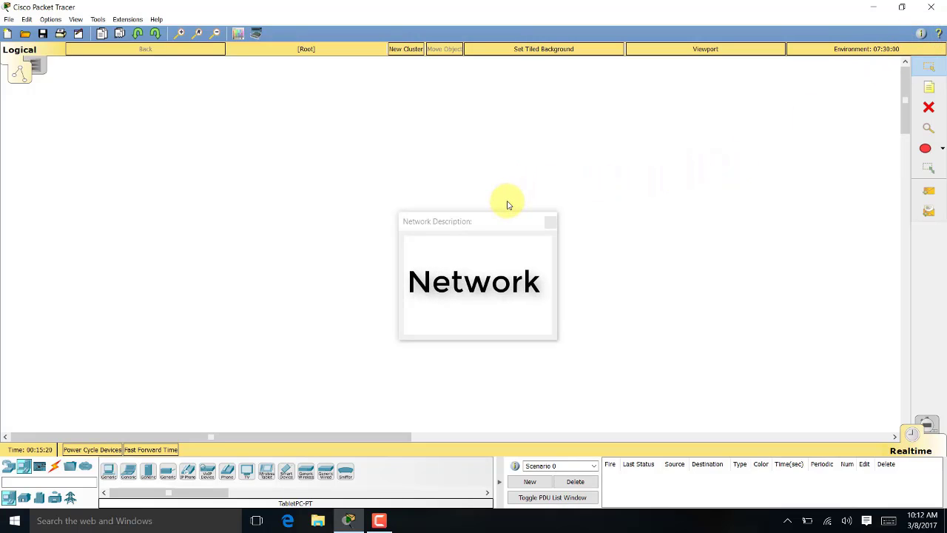
left_click(459, 248)
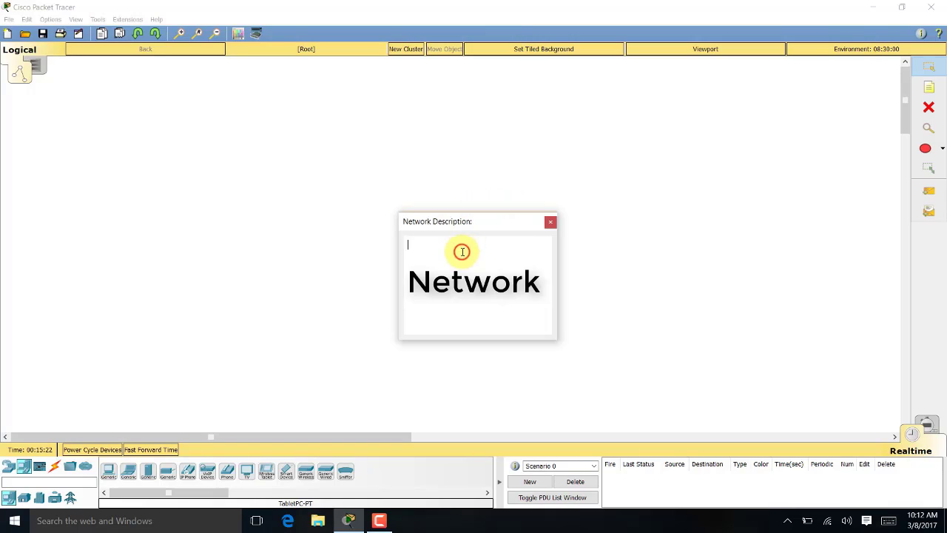
left_click(549, 224)
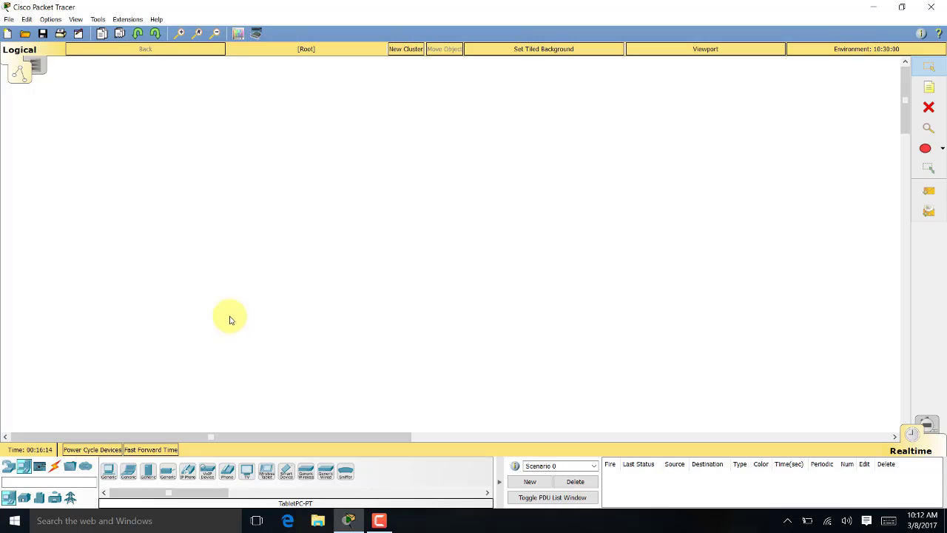
Open Builing_a_network from the Desktop
left_click(24, 35)
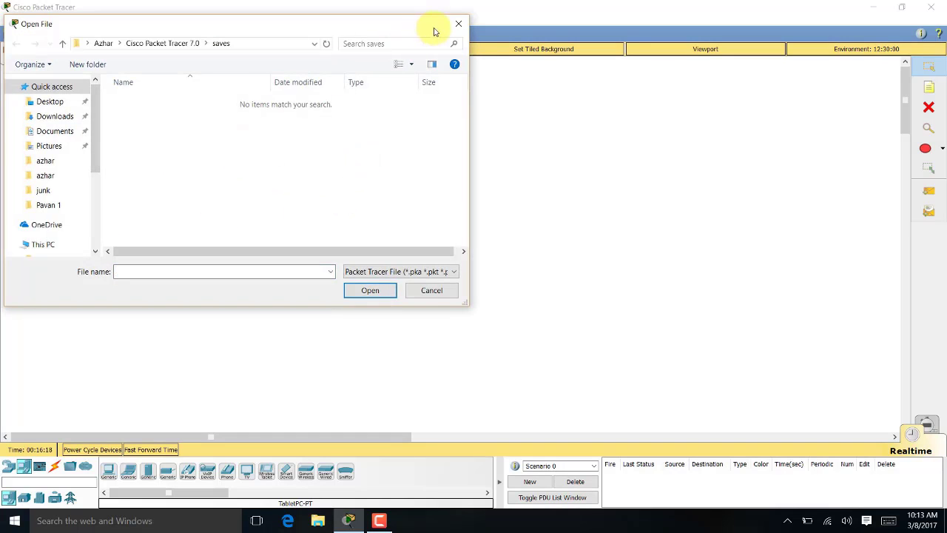
left_click(56, 101)
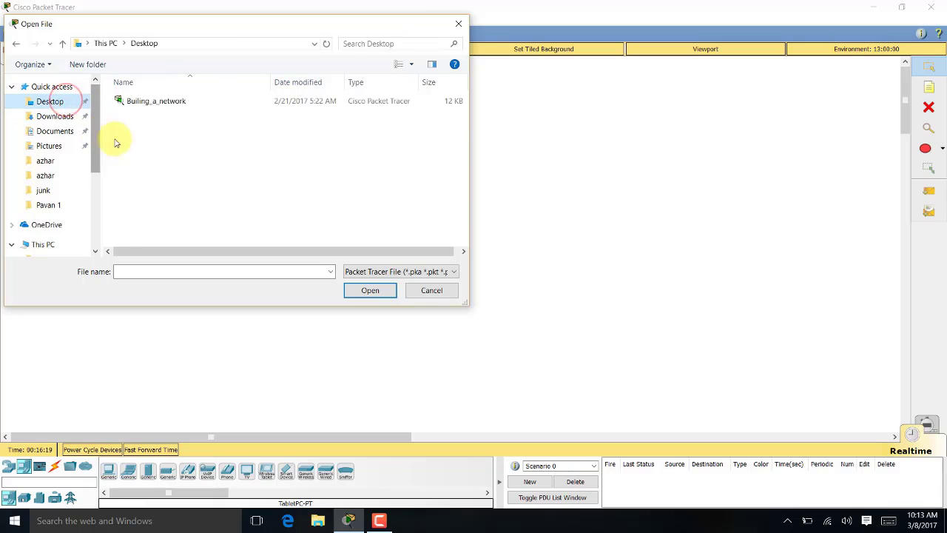
double_click(174, 102)
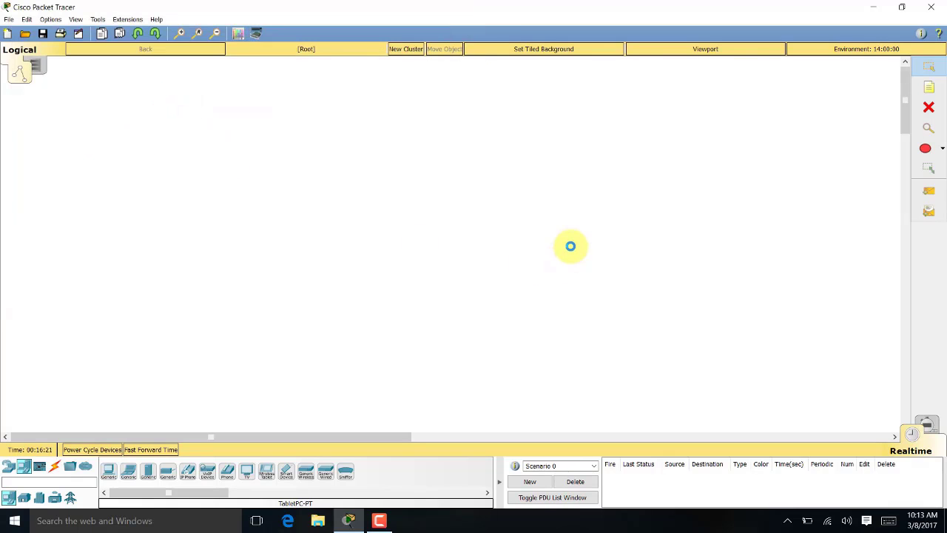
Select all devices of the topology and move them to the canvas centre
left_click(928, 68)
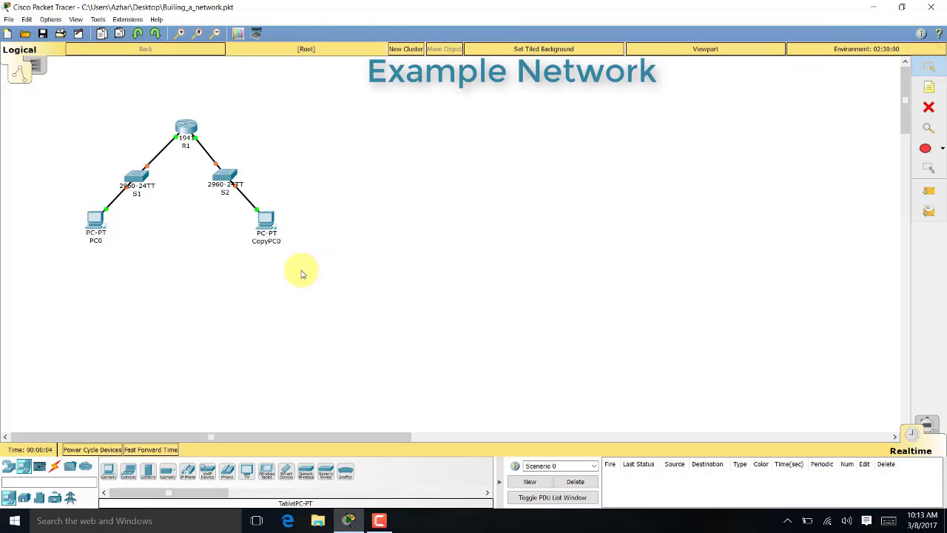
left_click_drag(301, 270, 269, 232)
left_click(370, 225)
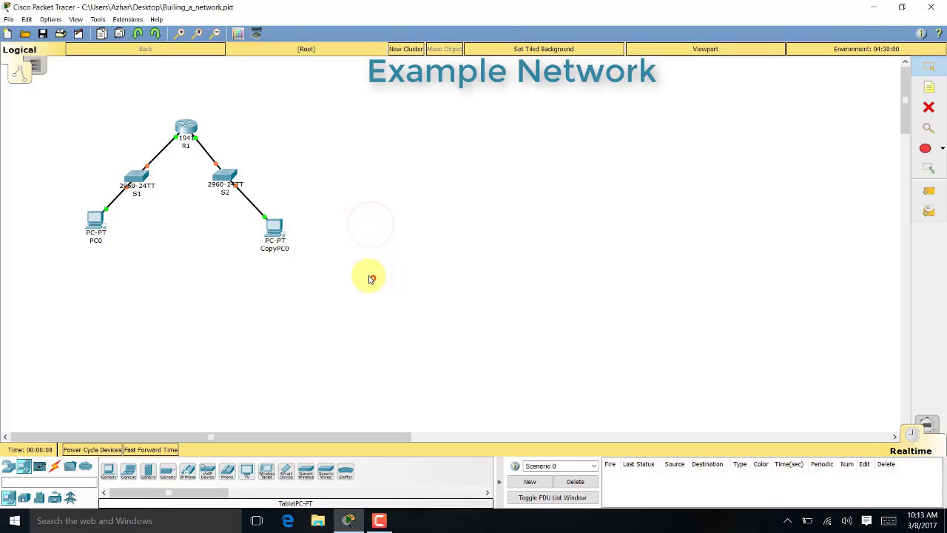
left_click_drag(374, 278, 23, 98)
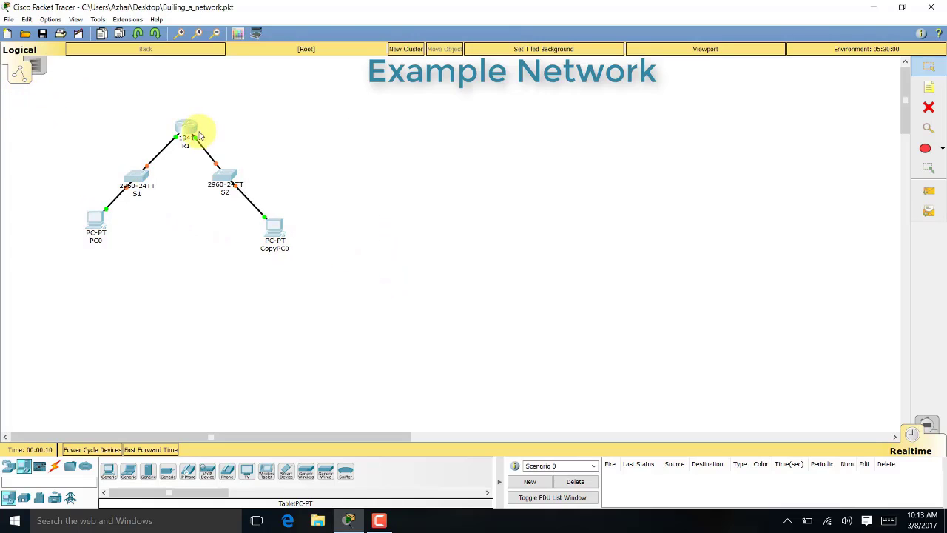
left_click_drag(199, 132, 568, 191)
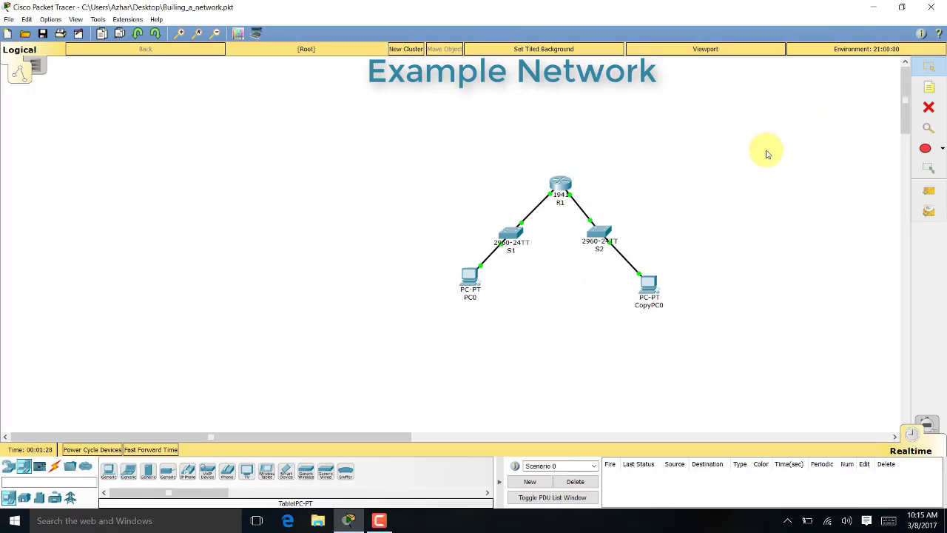
Add notes 192.168.2.1 and 192.168.2.2 on either side of router R1
left_click(929, 87)
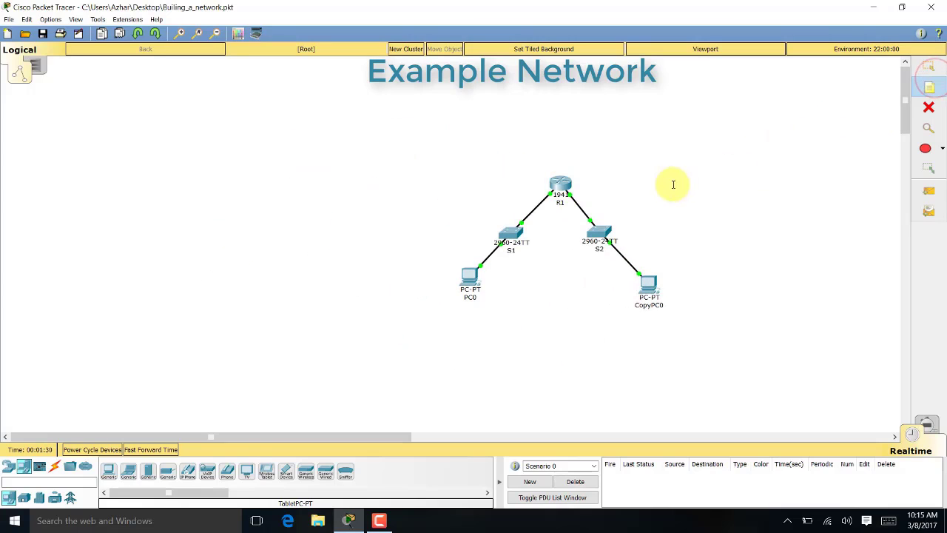
left_click(500, 181)
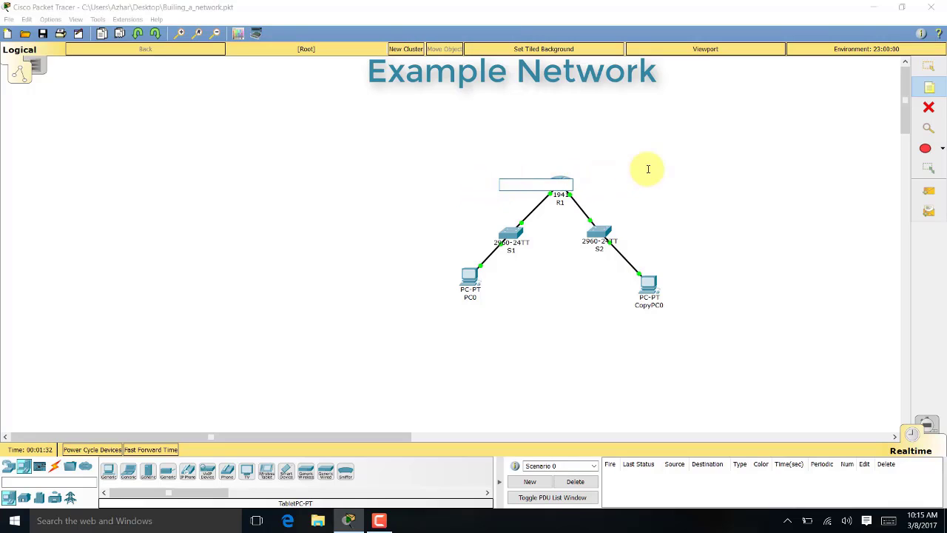
type("192.168.2.1")
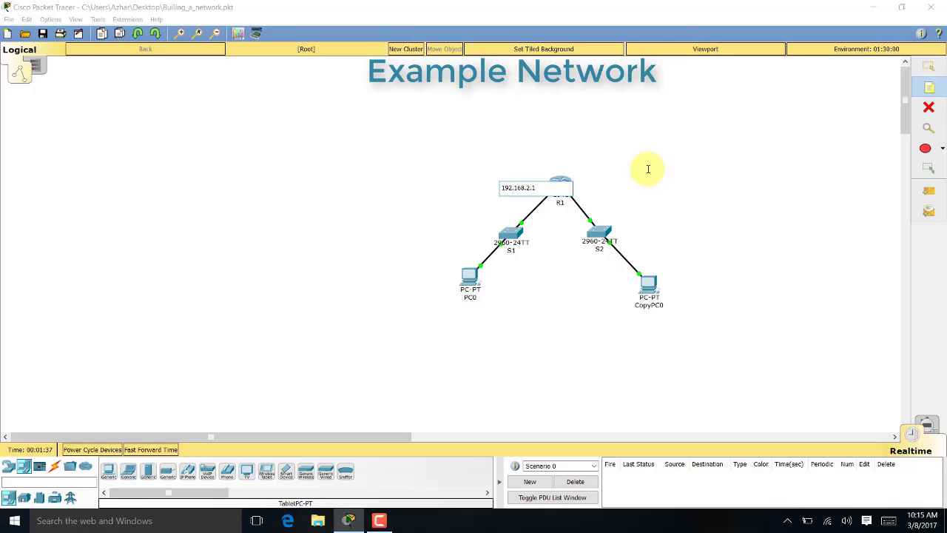
left_click(592, 189)
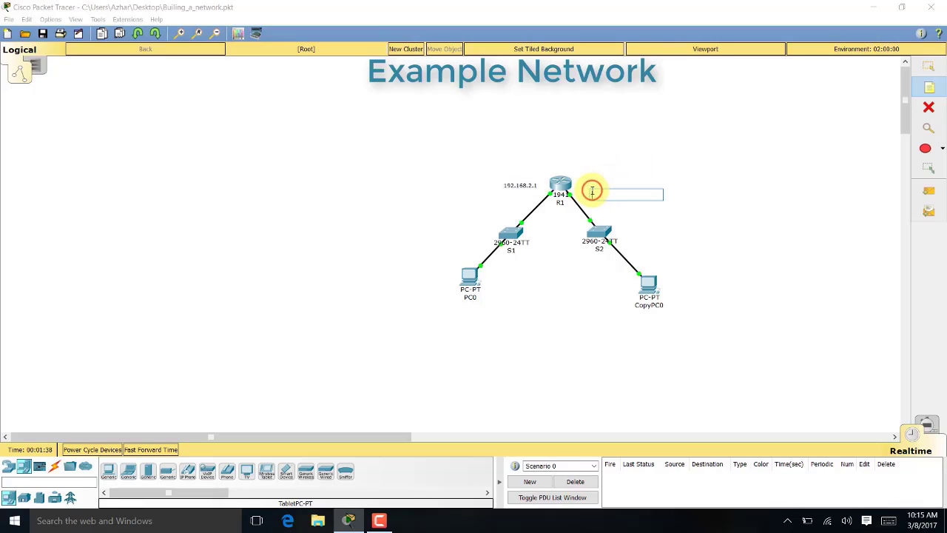
type("192.168.2.2")
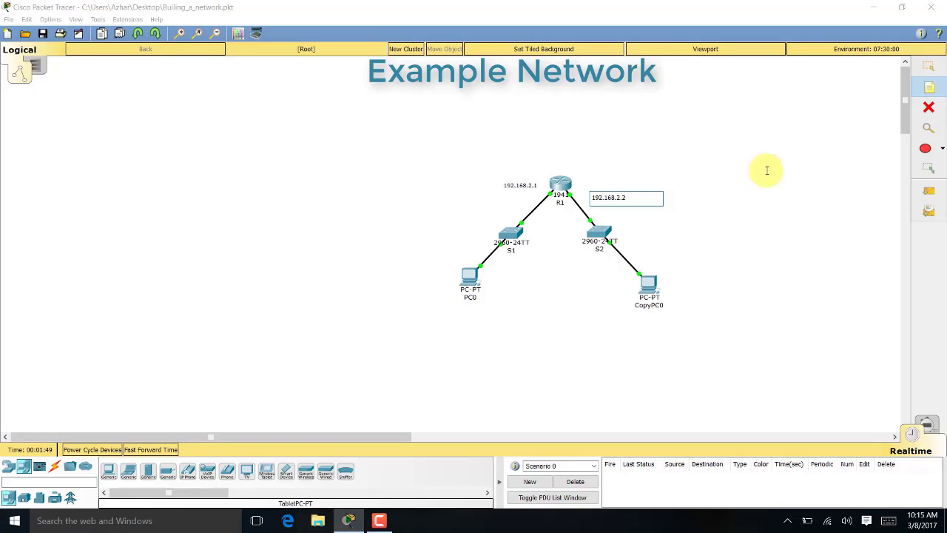
left_click(676, 213)
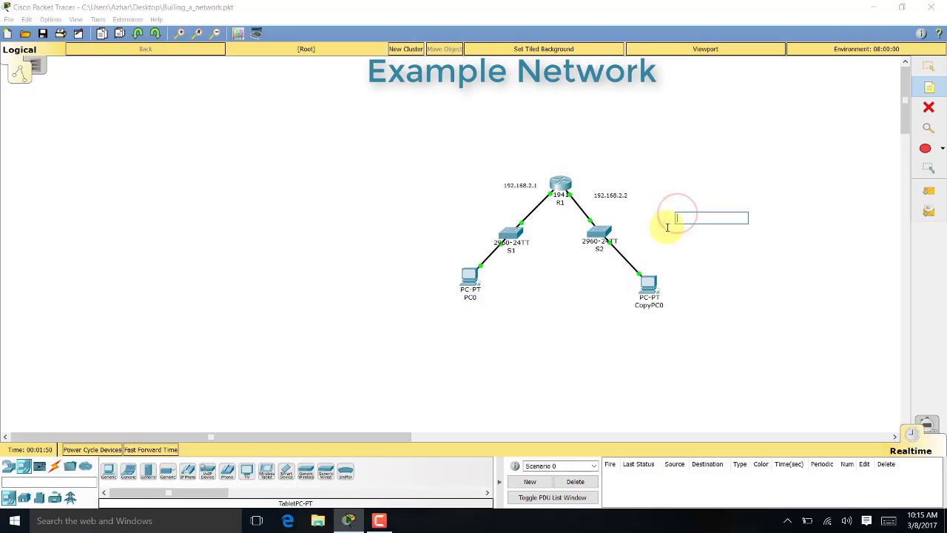
Line up the two address notes beside R1 and delete CopyPC0 with its link
left_click(928, 66)
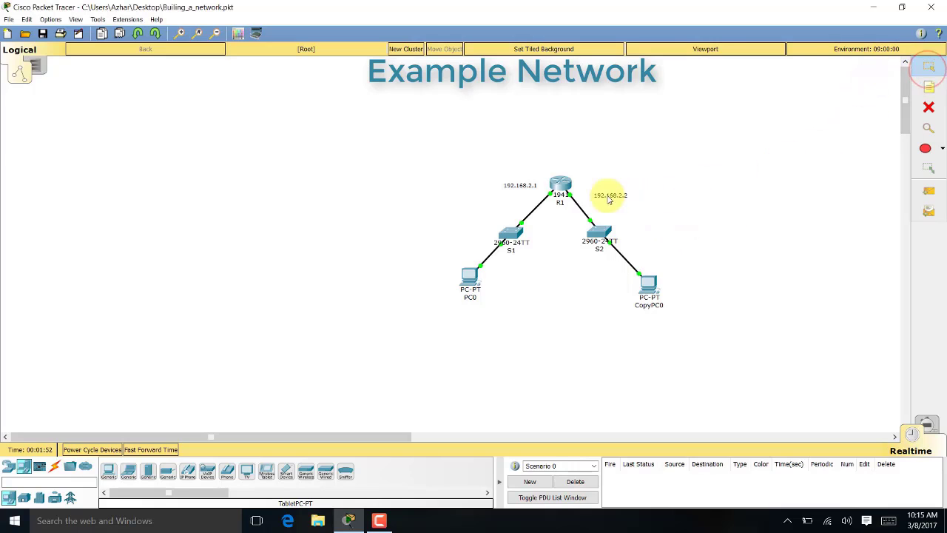
left_click_drag(604, 195, 594, 185)
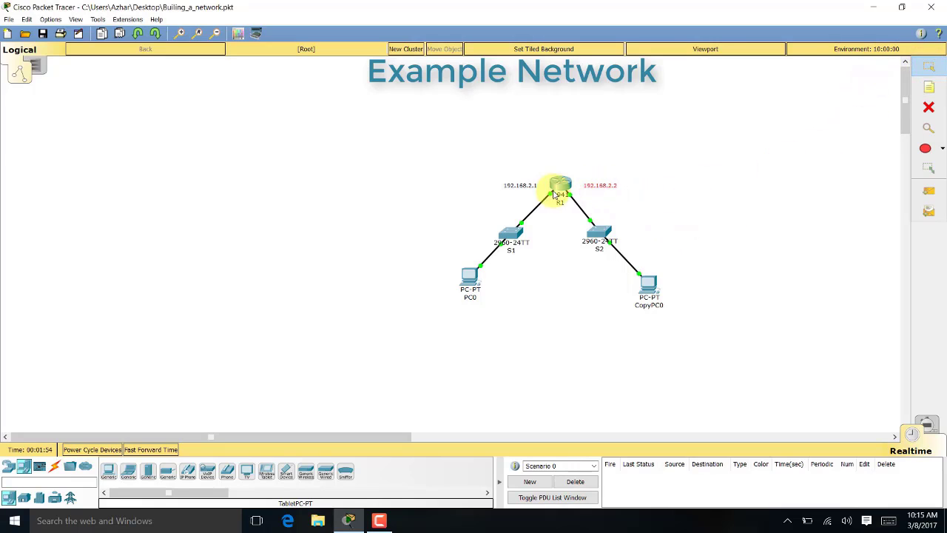
left_click_drag(527, 190, 532, 191)
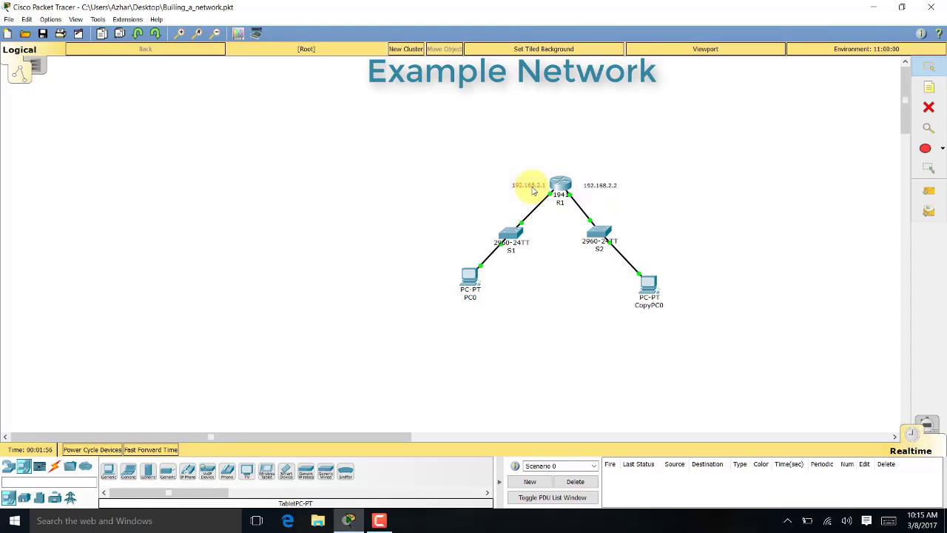
left_click(918, 108)
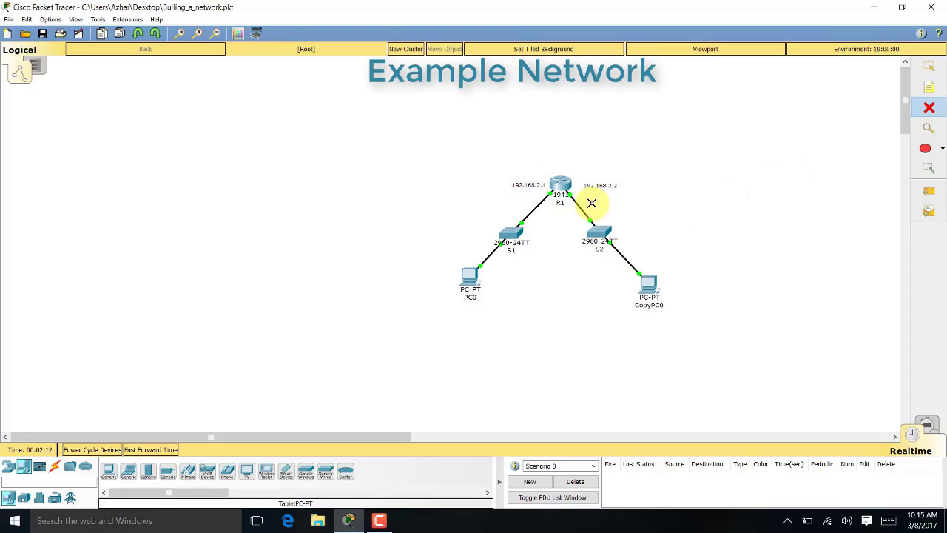
left_click(645, 283)
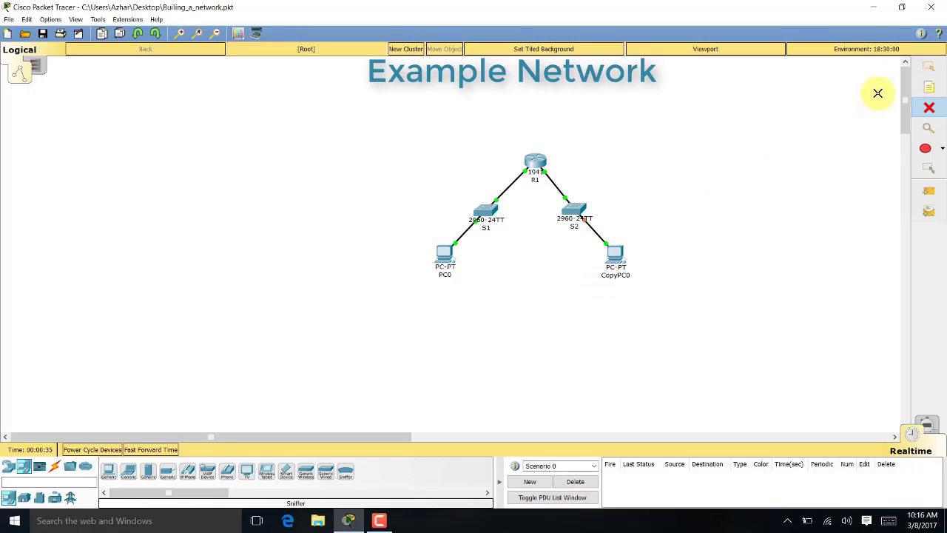
left_click(929, 127)
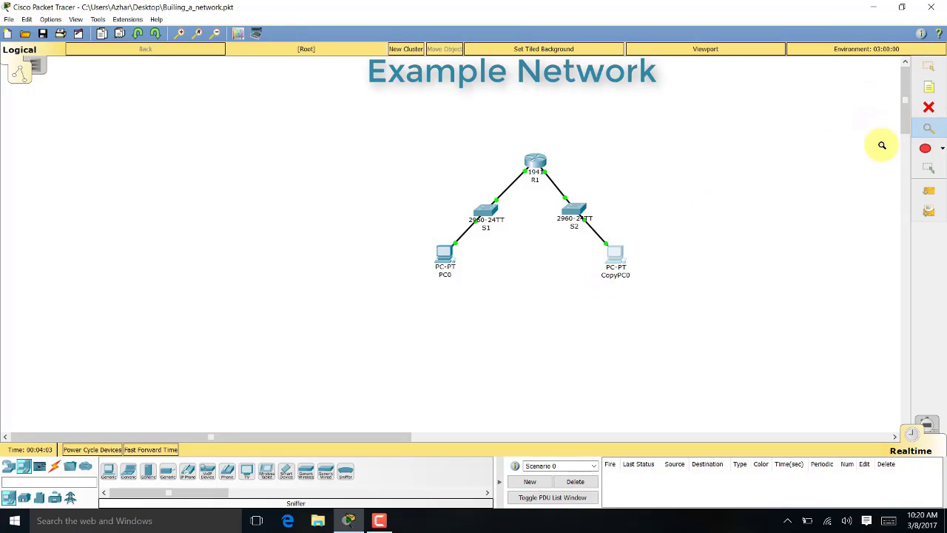
left_click(533, 160)
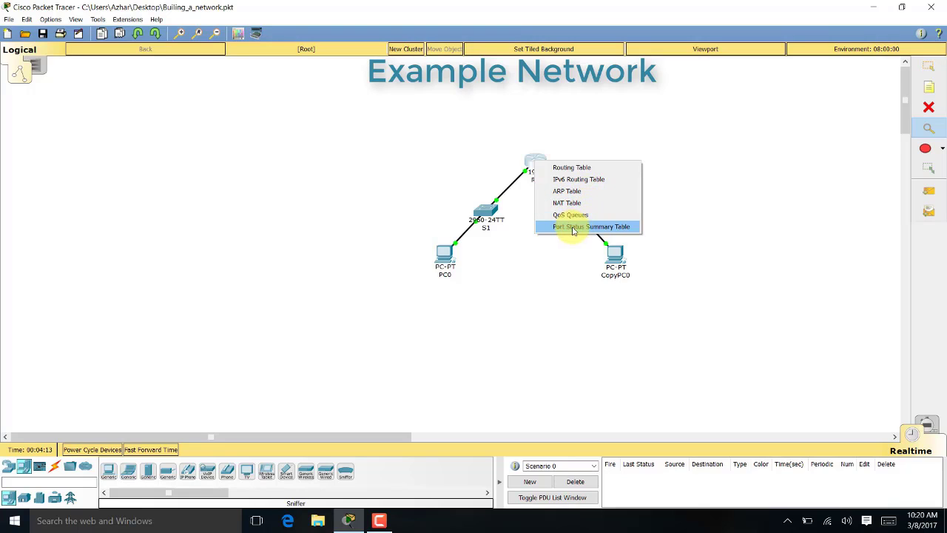
left_click(584, 168)
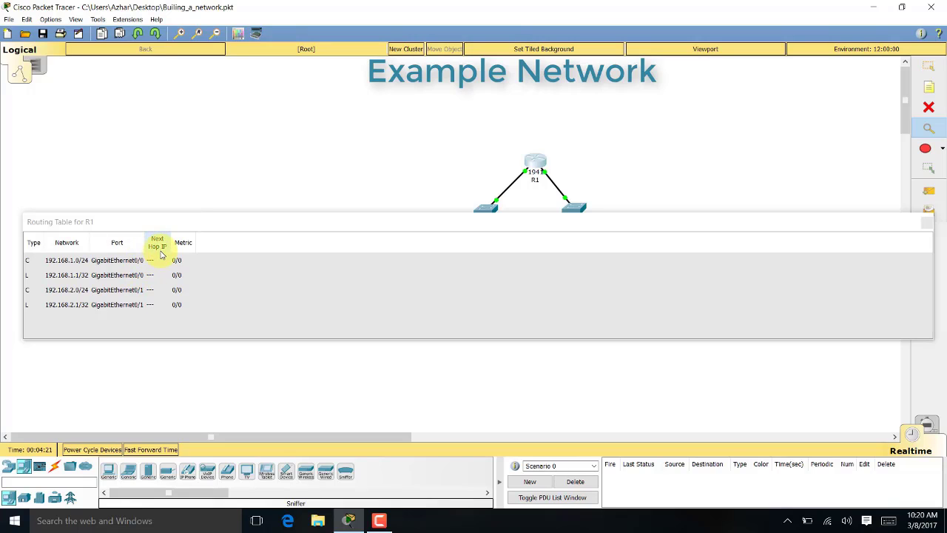
left_click(927, 219)
left_click(572, 208)
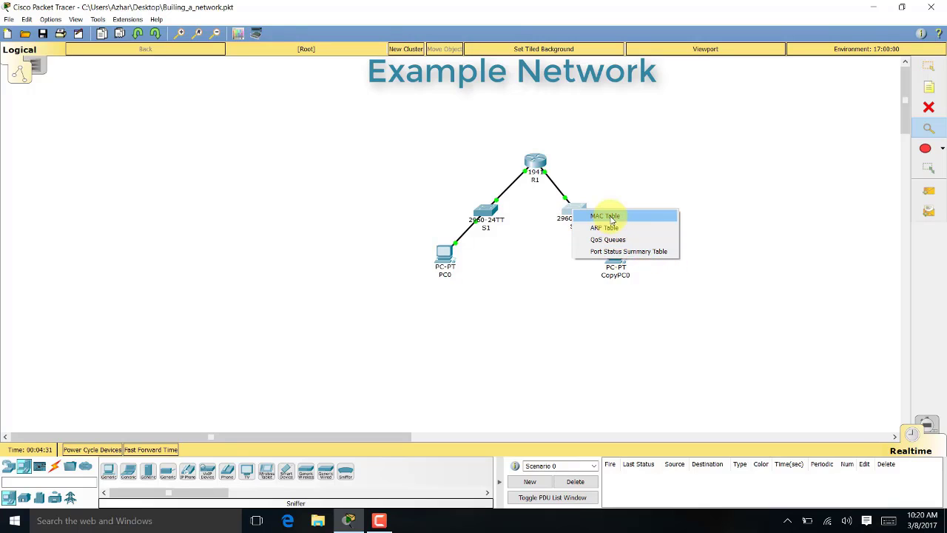
left_click(611, 219)
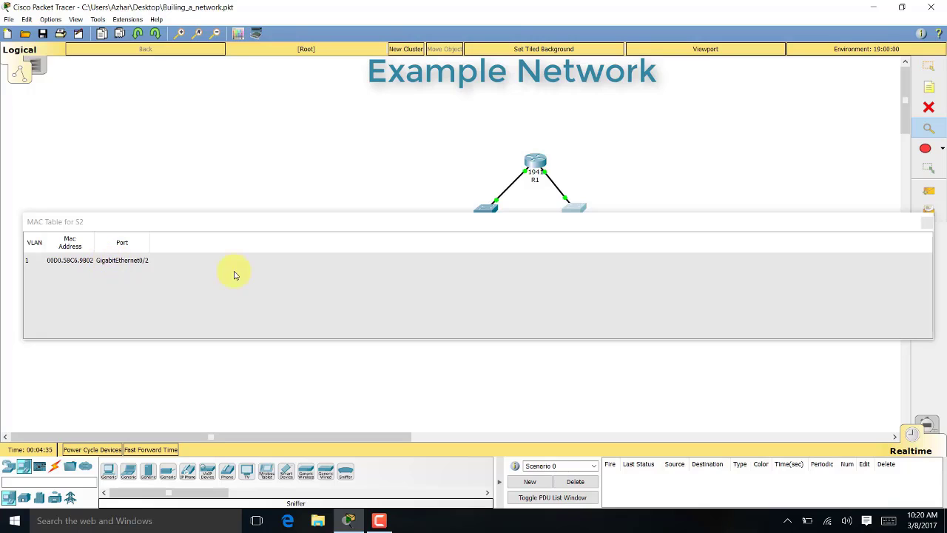
left_click(922, 225)
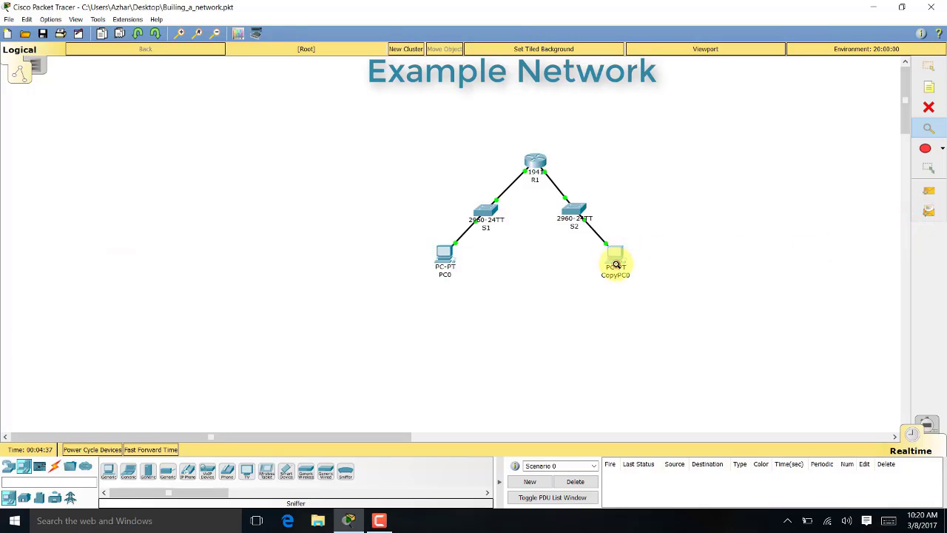
left_click(615, 261)
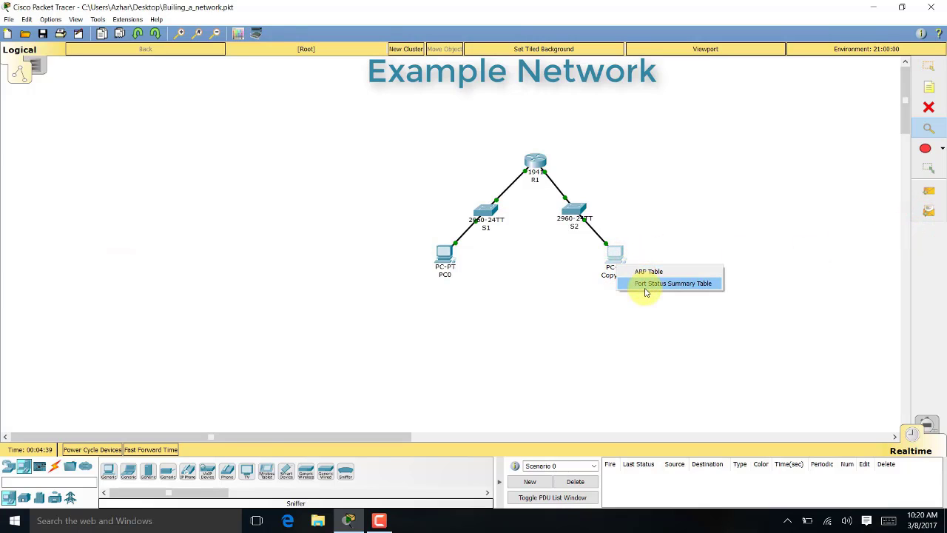
left_click(650, 291)
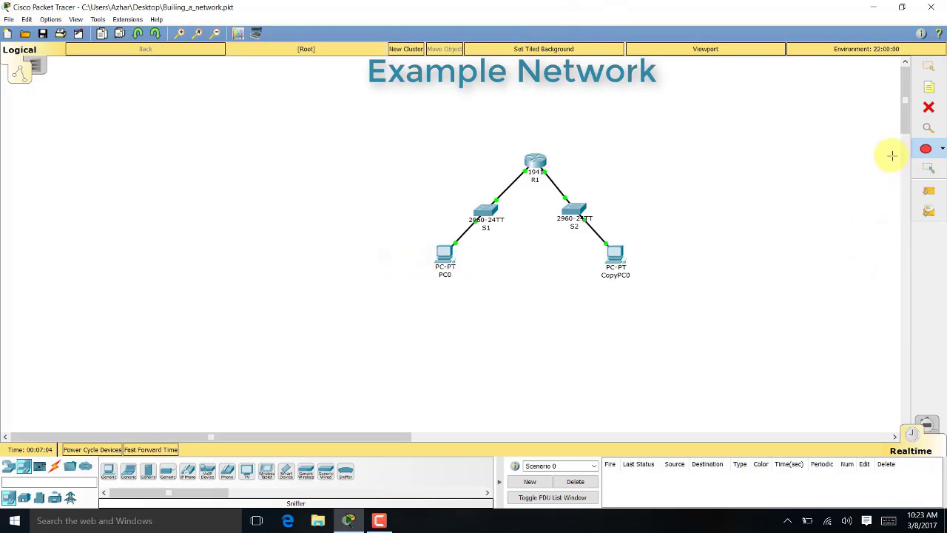
left_click(927, 147)
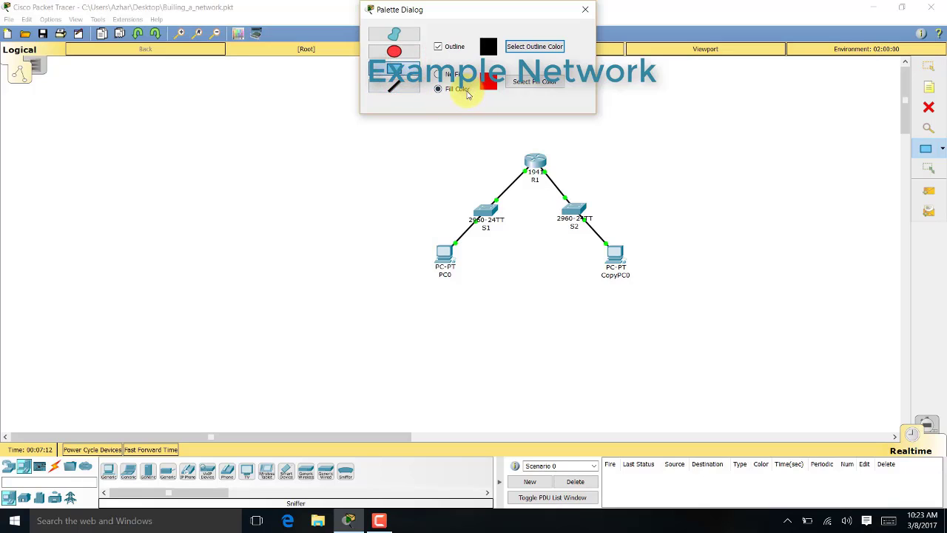
left_click(530, 82)
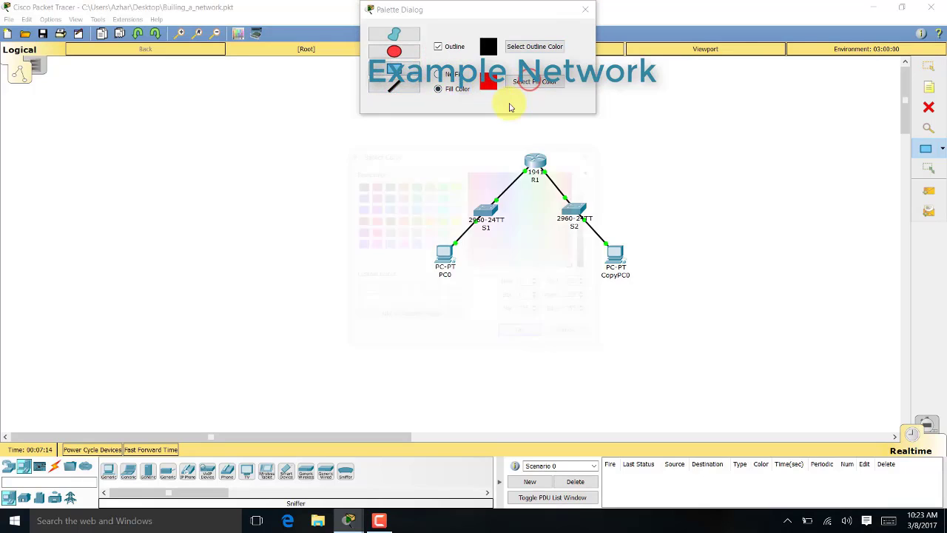
left_click(441, 198)
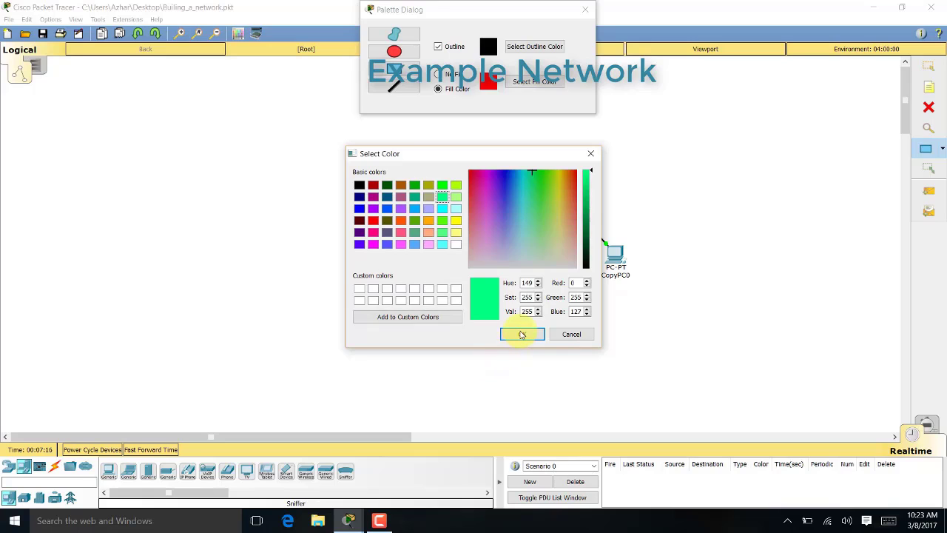
left_click(521, 335)
left_click_drag(516, 318, 410, 191)
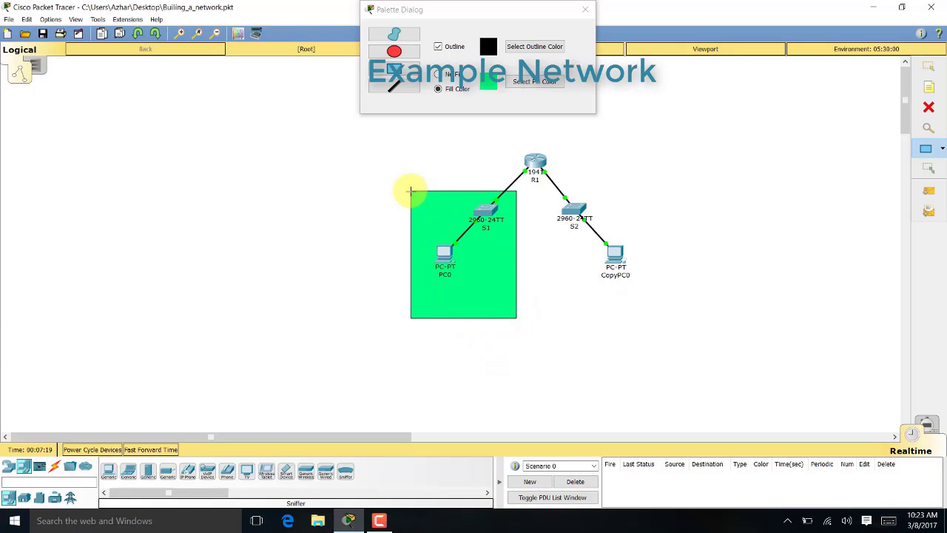
left_click(518, 82)
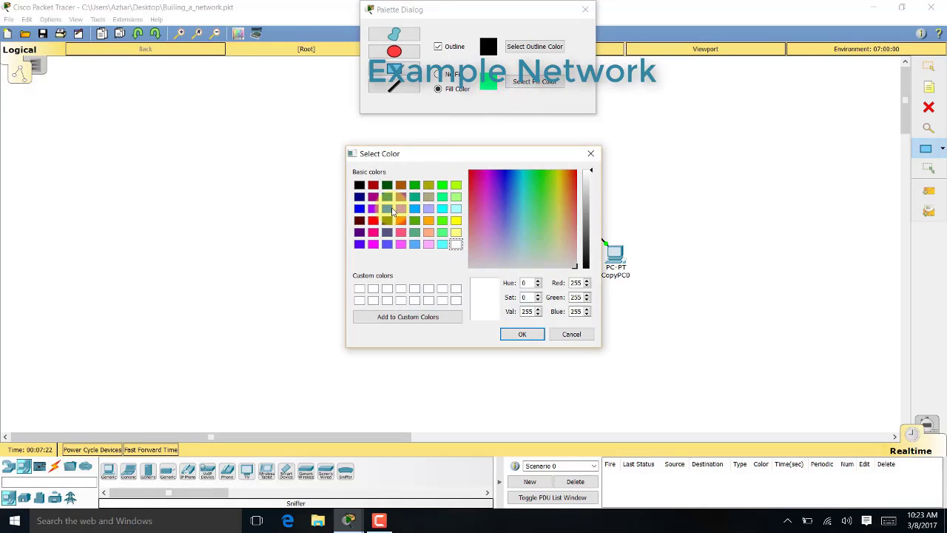
left_click(392, 211)
left_click(521, 333)
left_click_drag(558, 301, 665, 186)
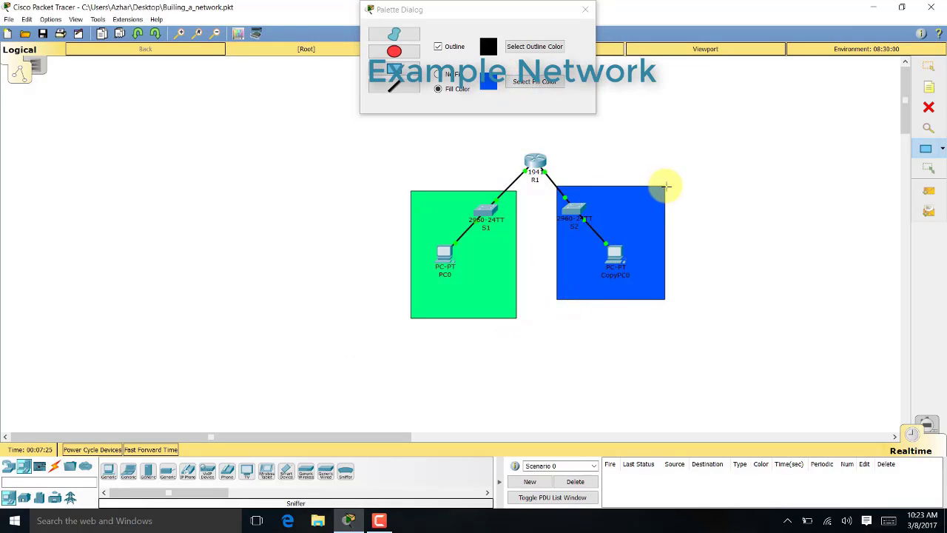
left_click(509, 81)
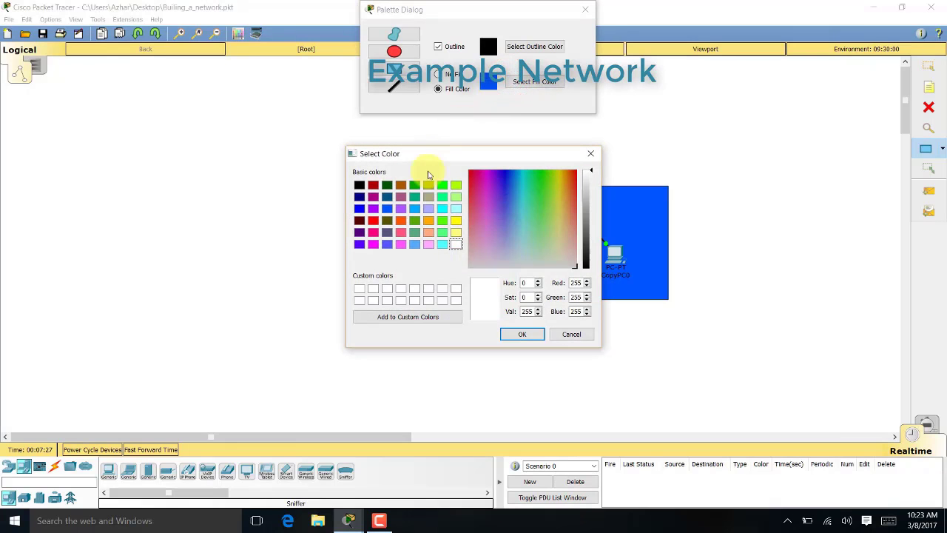
left_click(428, 232)
left_click(521, 333)
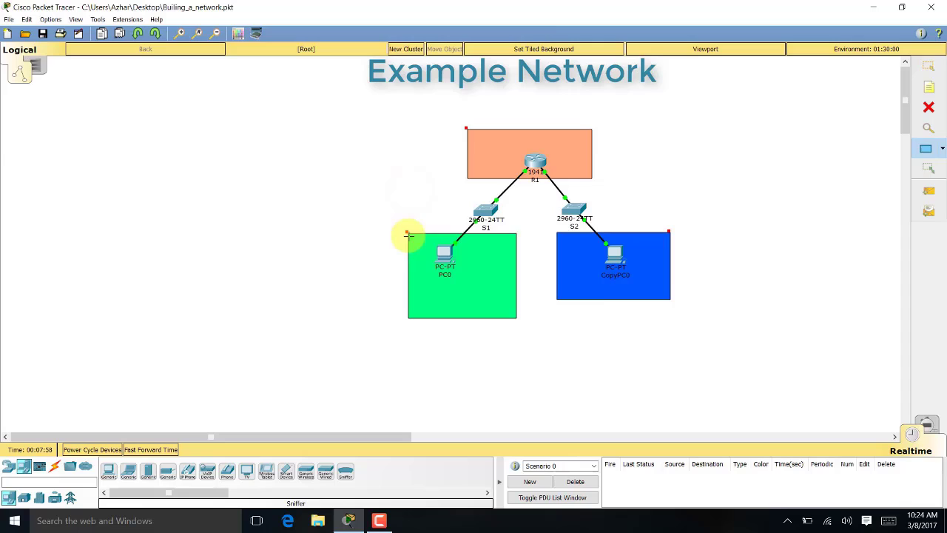
left_click_drag(408, 235, 408, 236)
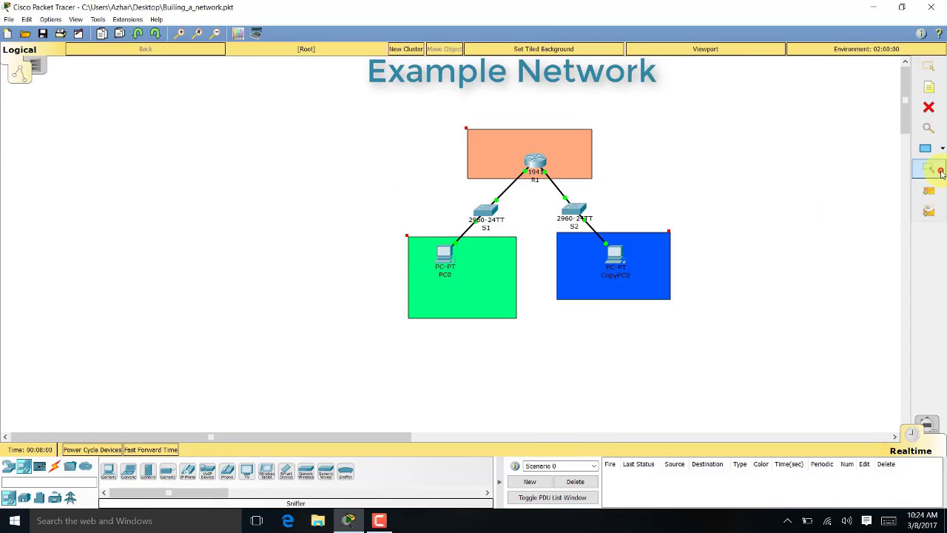
left_click_drag(669, 236, 646, 236)
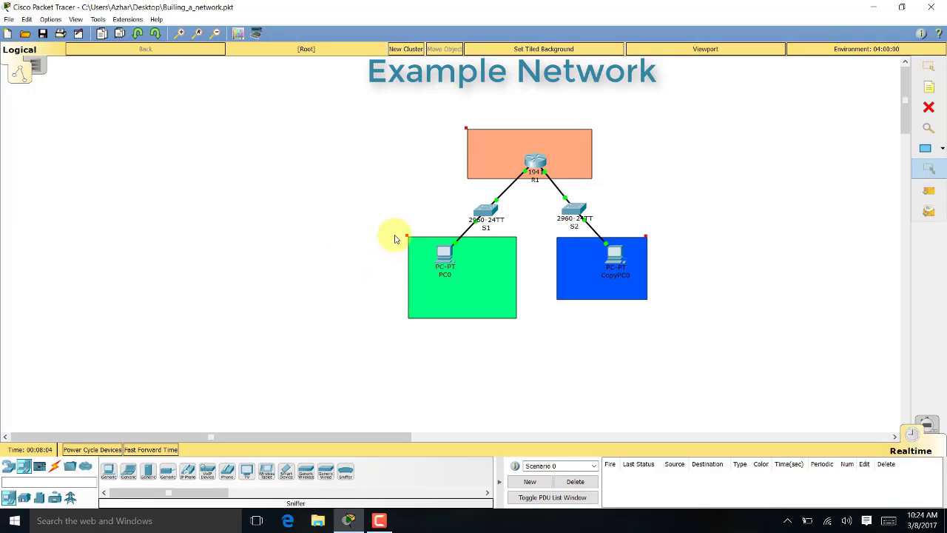
left_click_drag(406, 239, 414, 243)
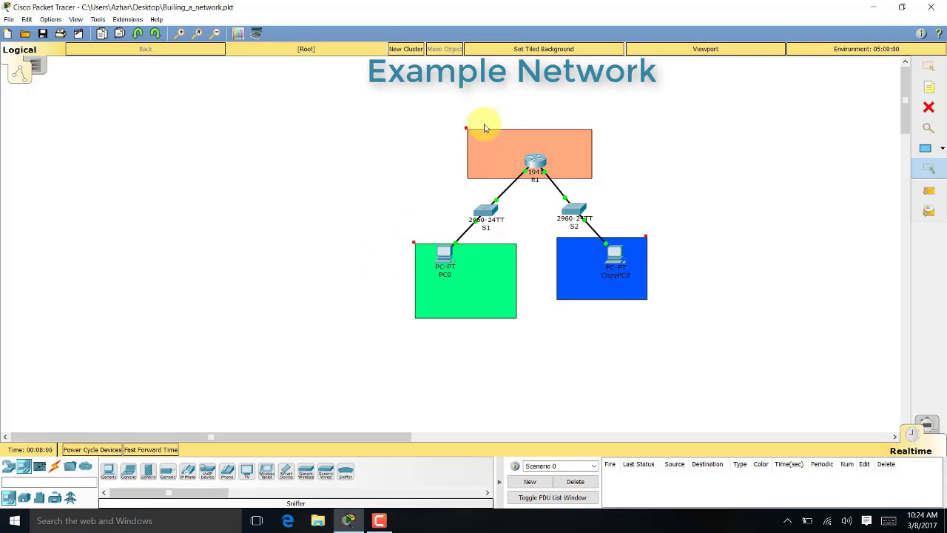
left_click_drag(465, 132, 497, 151)
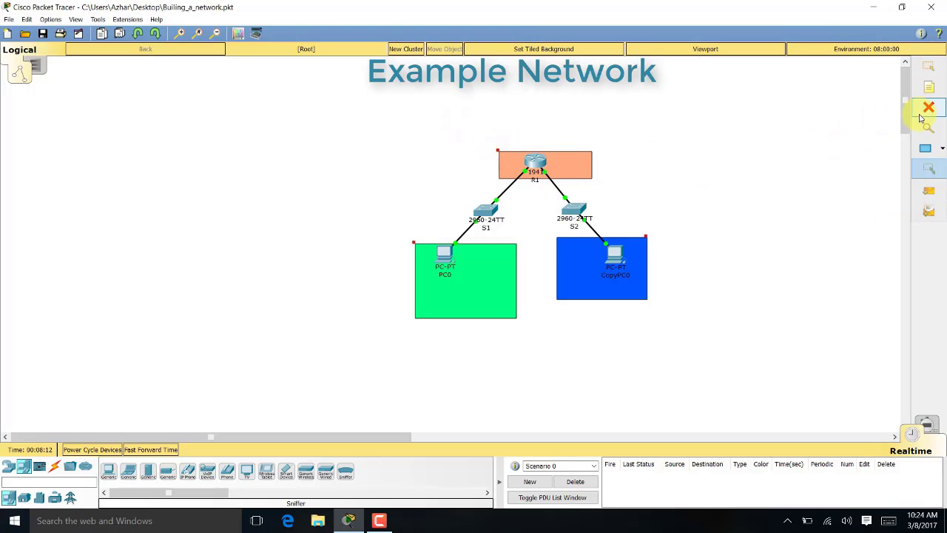
left_click(924, 111)
left_click(603, 266)
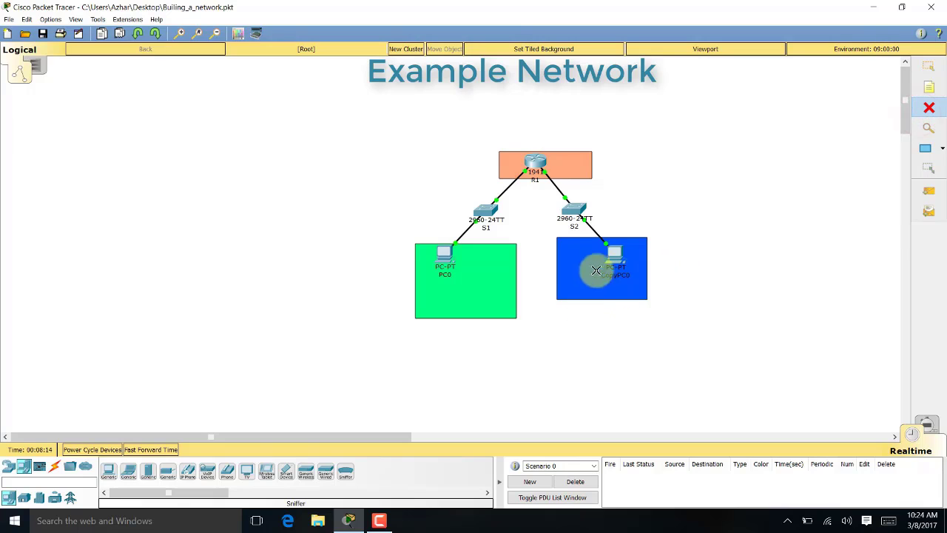
left_click(445, 296)
left_click(590, 167)
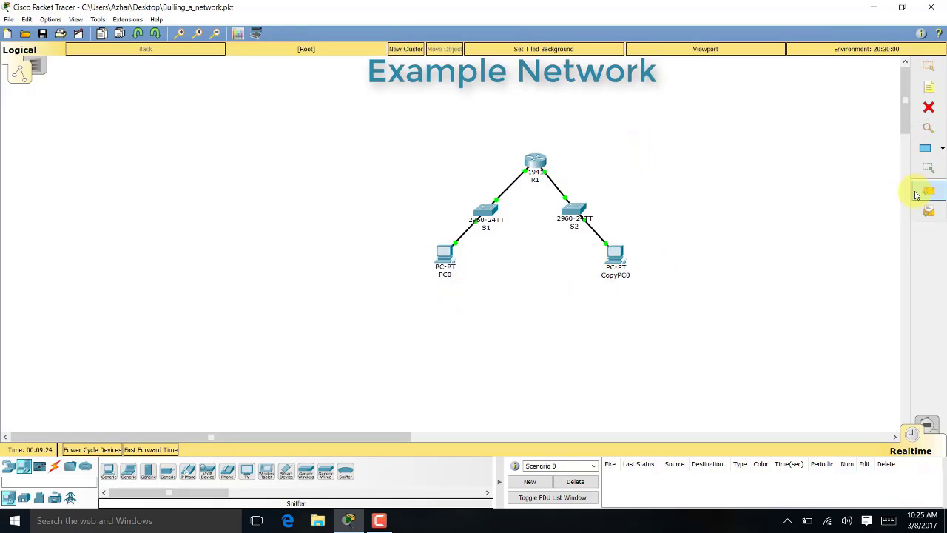
Add two simple ping PDUs from CopyPC0 to PC0
left_click(916, 195)
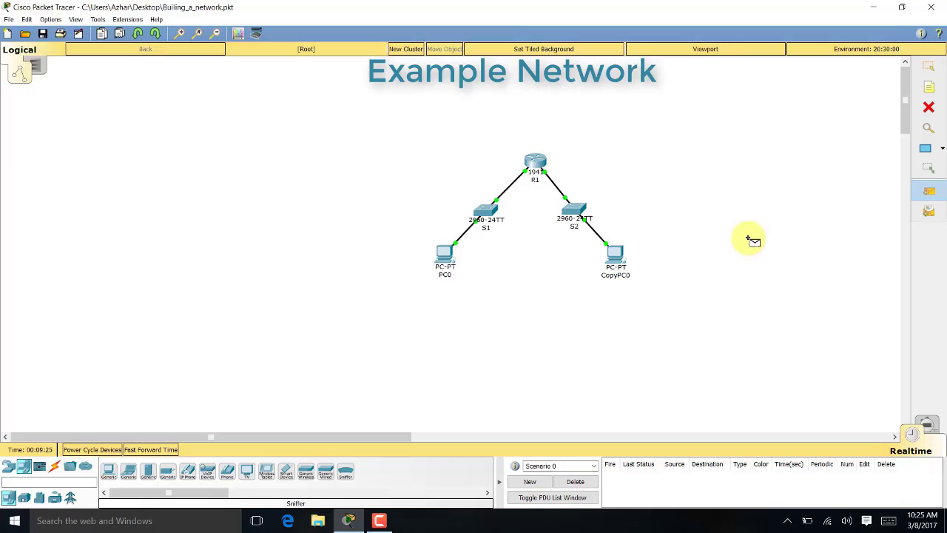
left_click(616, 255)
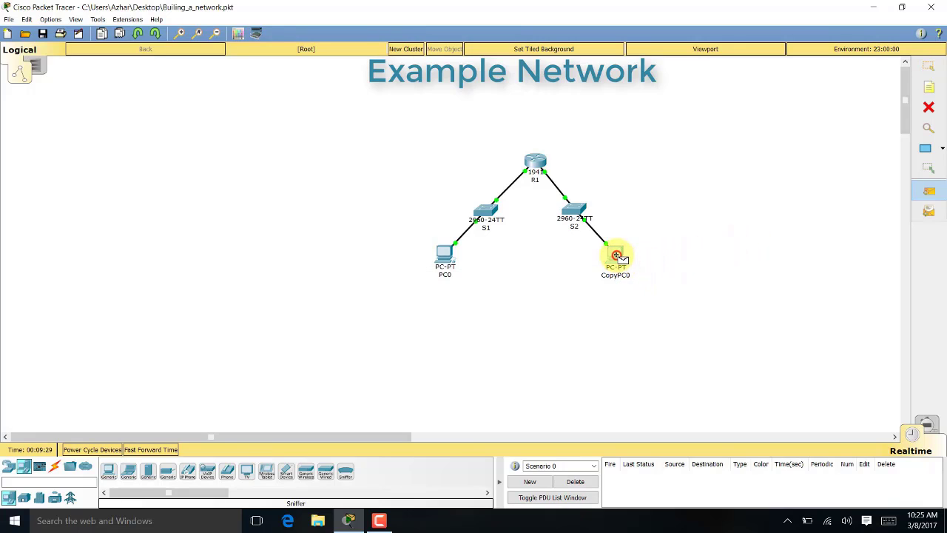
left_click(448, 255)
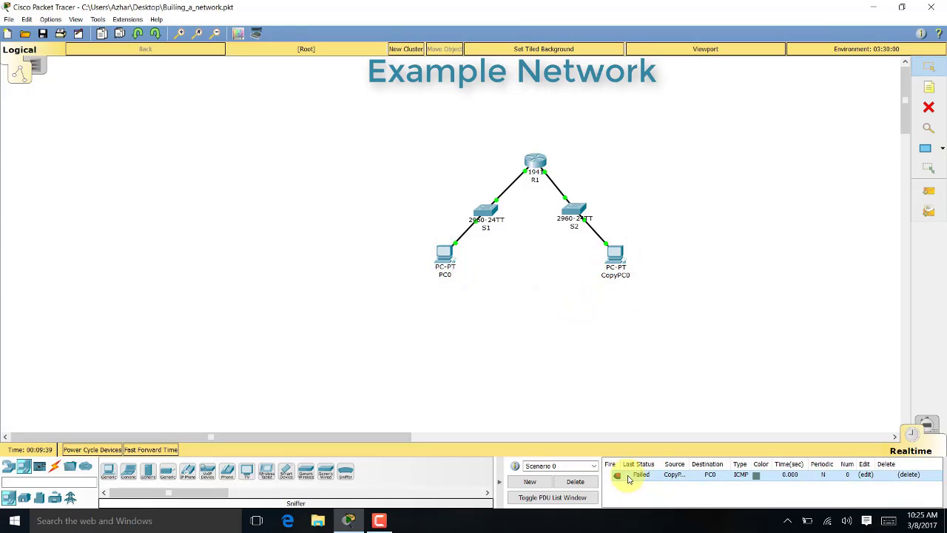
left_click(929, 194)
left_click(615, 254)
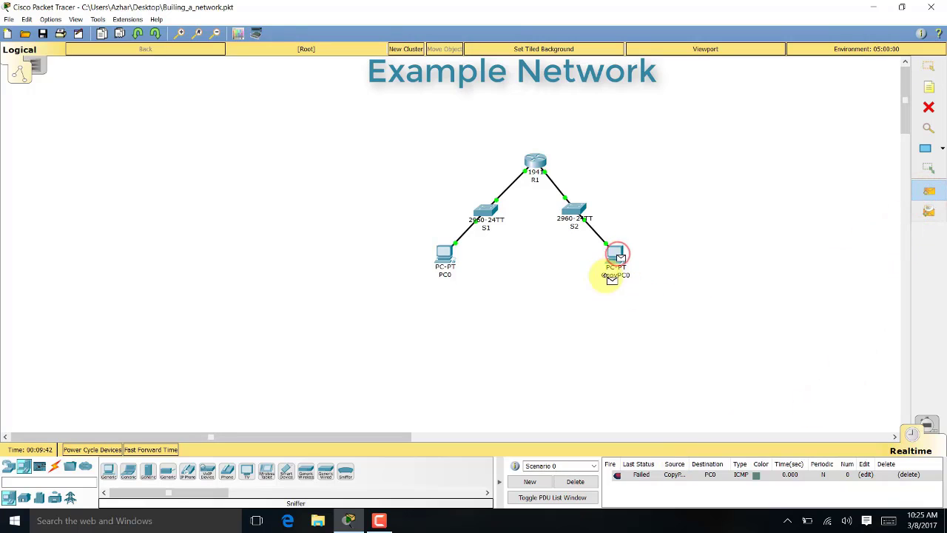
left_click(452, 257)
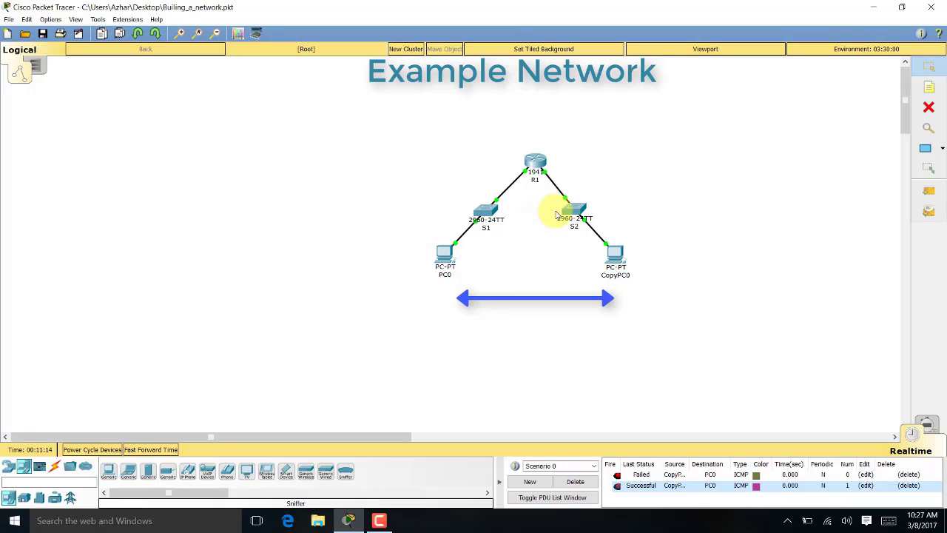
Add a simple PDU from PC0 to CopyPC0, then begin a complex PDU from CopyPC0
left_click(929, 193)
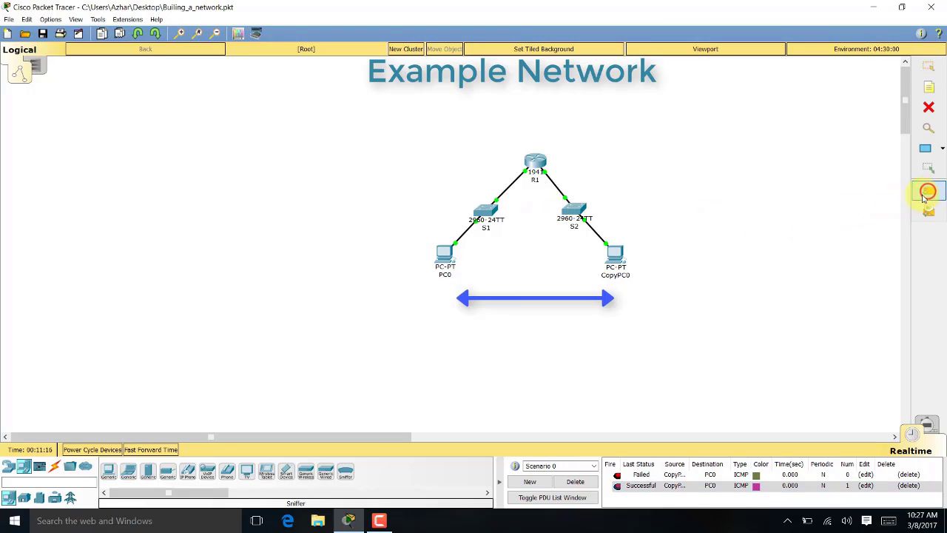
left_click(444, 256)
left_click(615, 256)
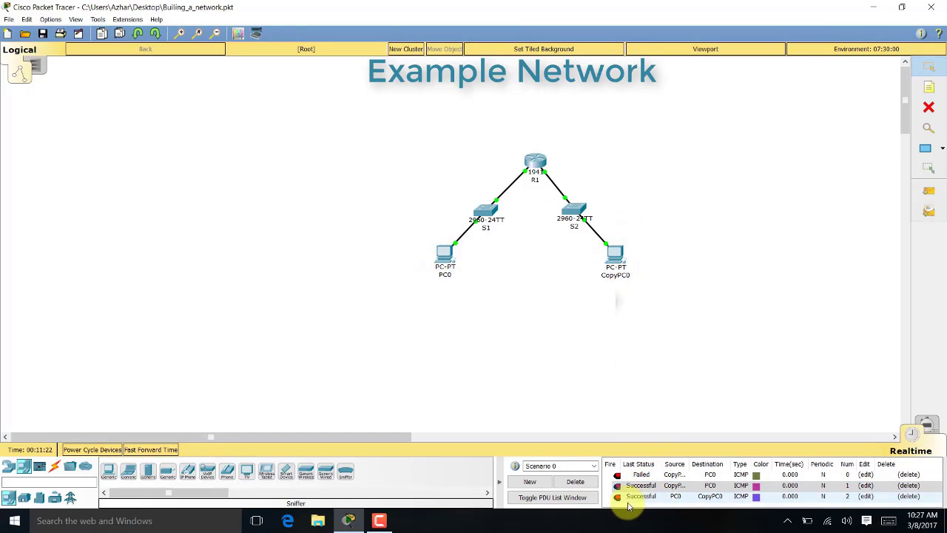
left_click(929, 212)
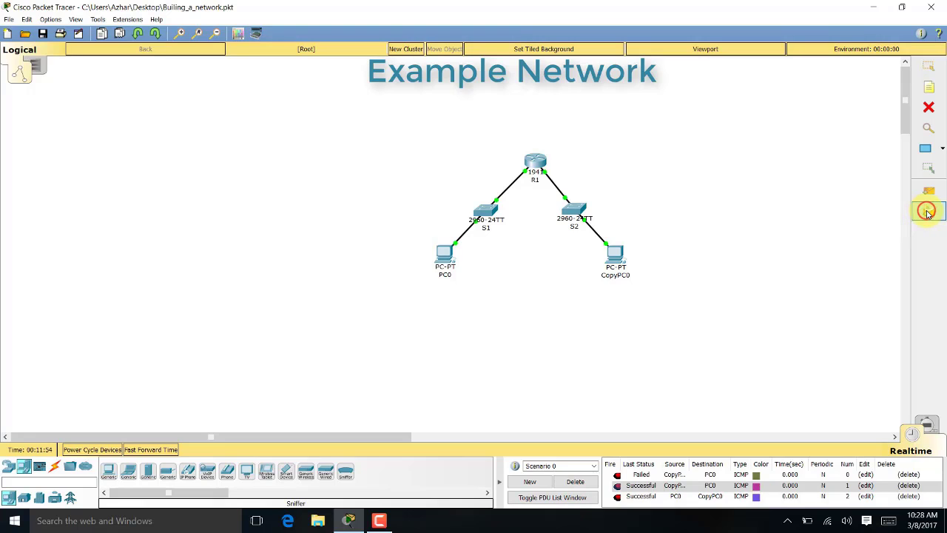
left_click(617, 259)
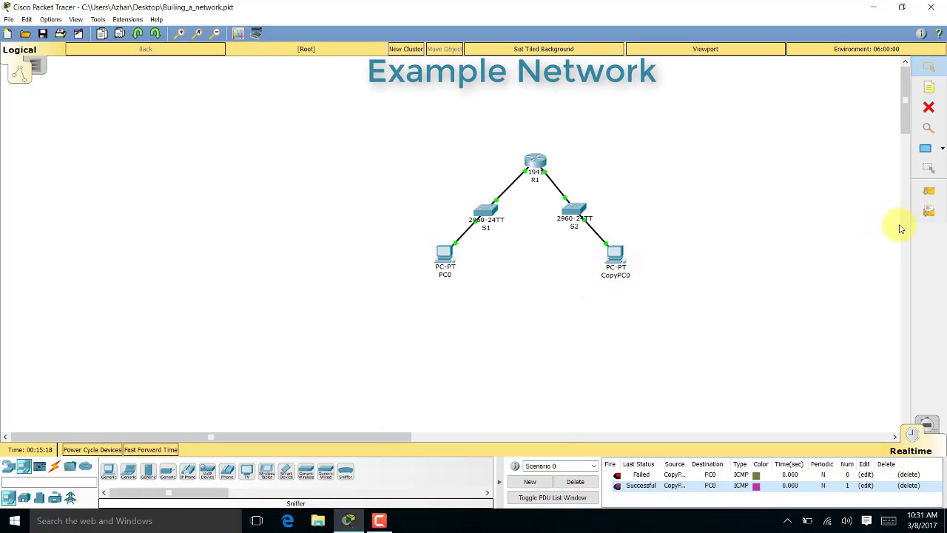
left_click(928, 213)
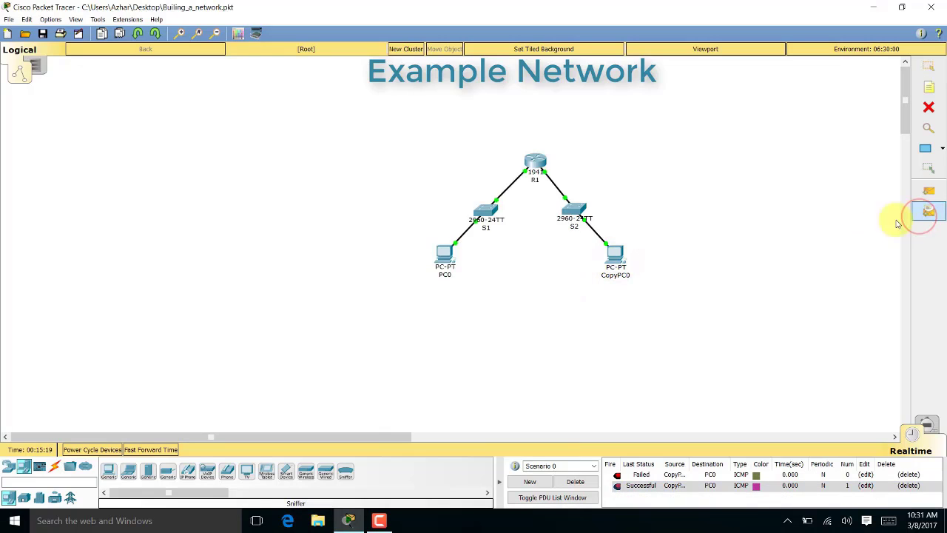
Set the CopyPC0 complex PDU to PING, destination 192.168.1.2, source 192.168.2.2
left_click(617, 253)
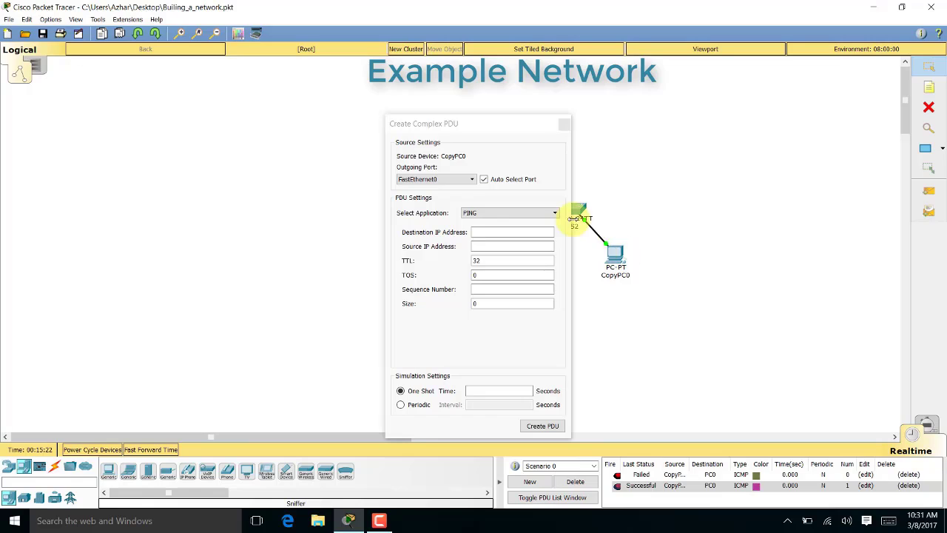
left_click_drag(517, 130, 808, 101)
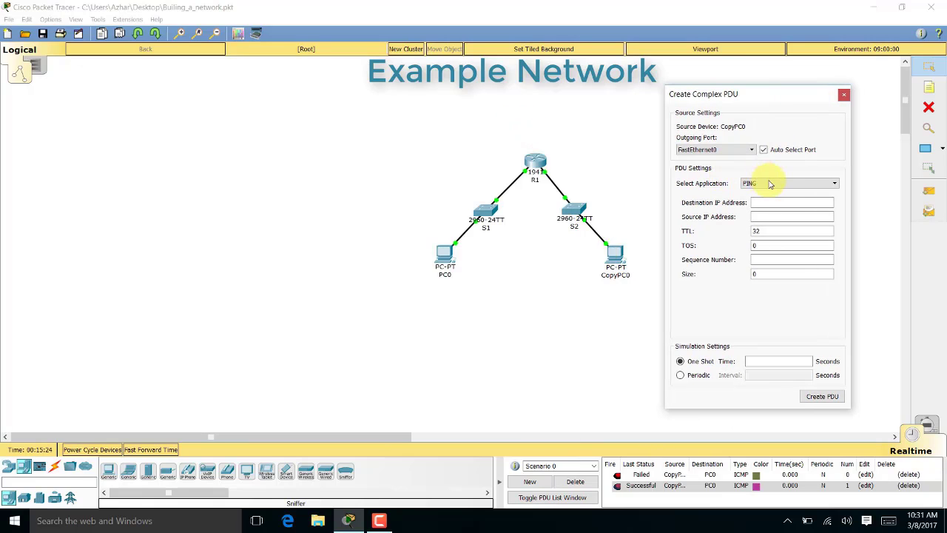
left_click(768, 184)
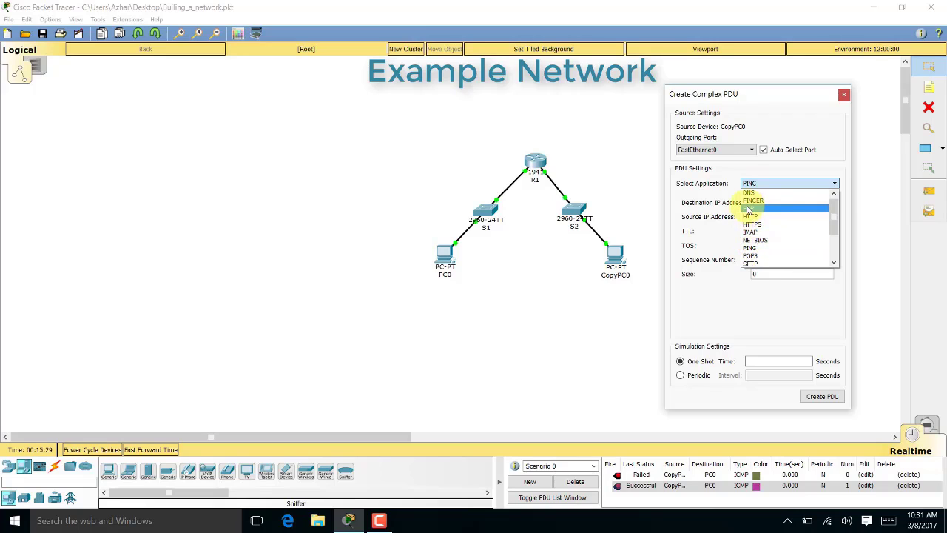
left_click(766, 252)
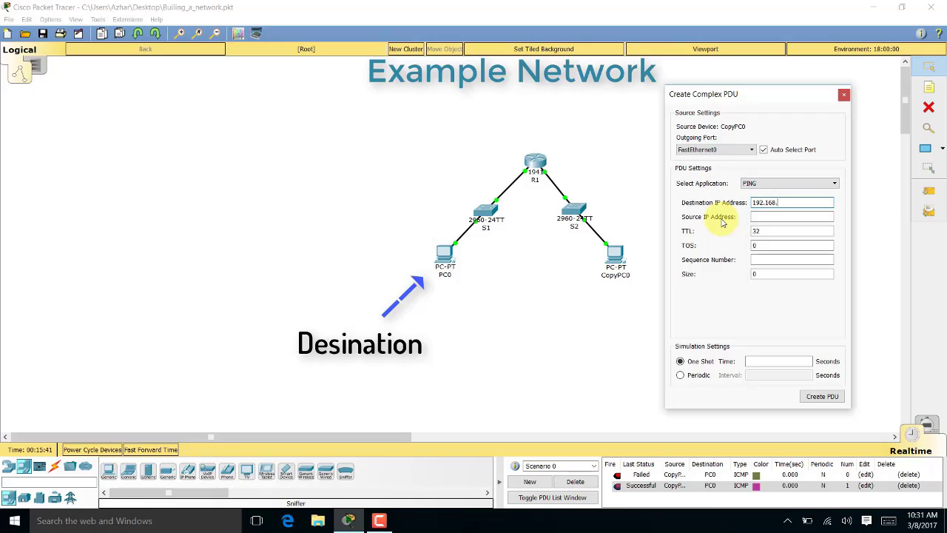
type("2")
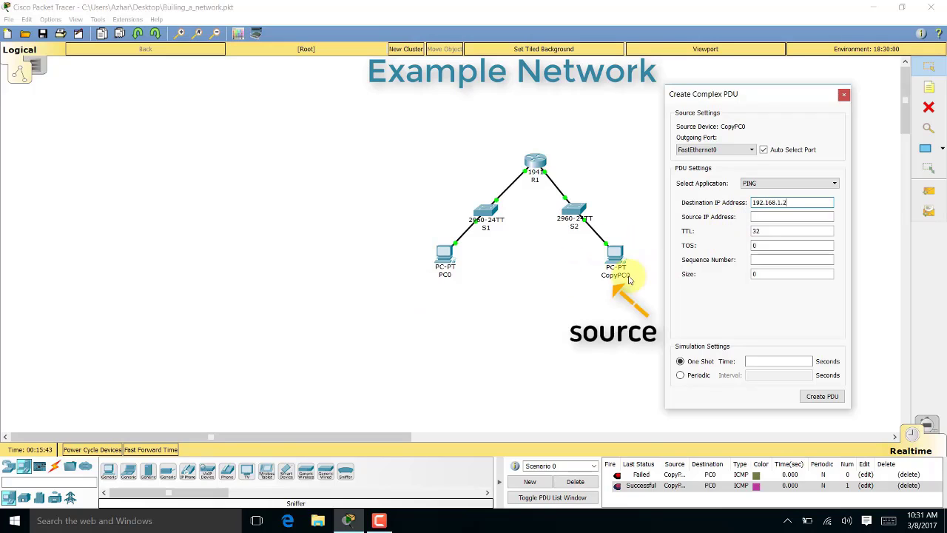
left_click(765, 217)
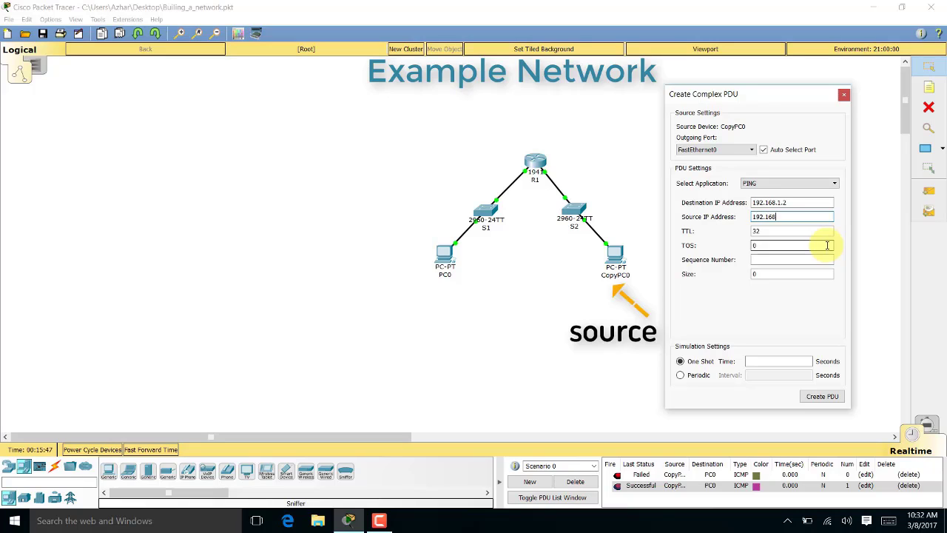
type("192.168.2.2")
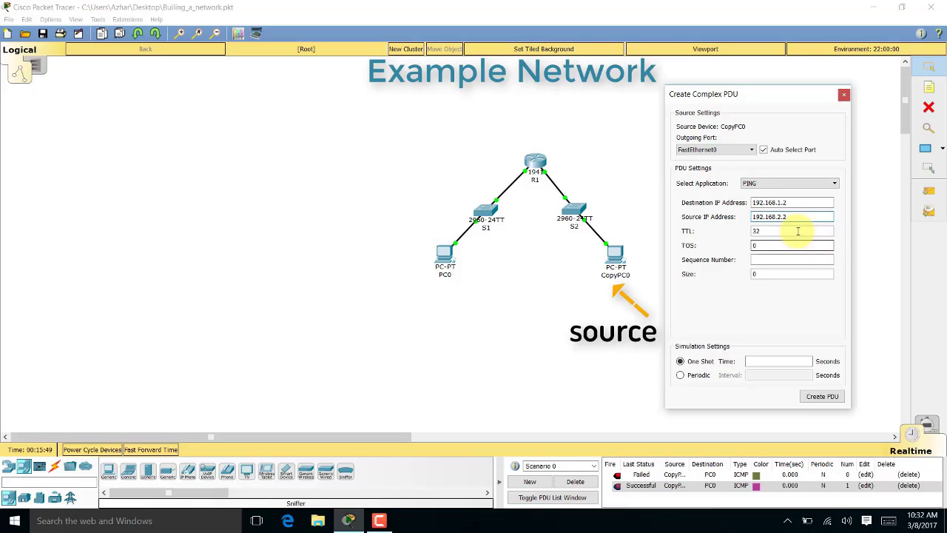
Give the PDU sequence number 3, size 100 and 2-second timing, and create it
left_click(761, 259)
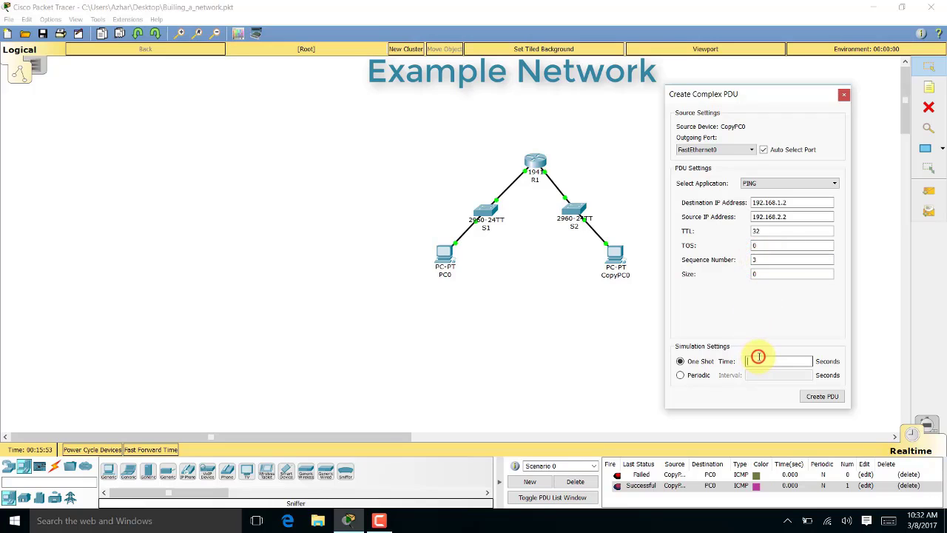
left_click(773, 274)
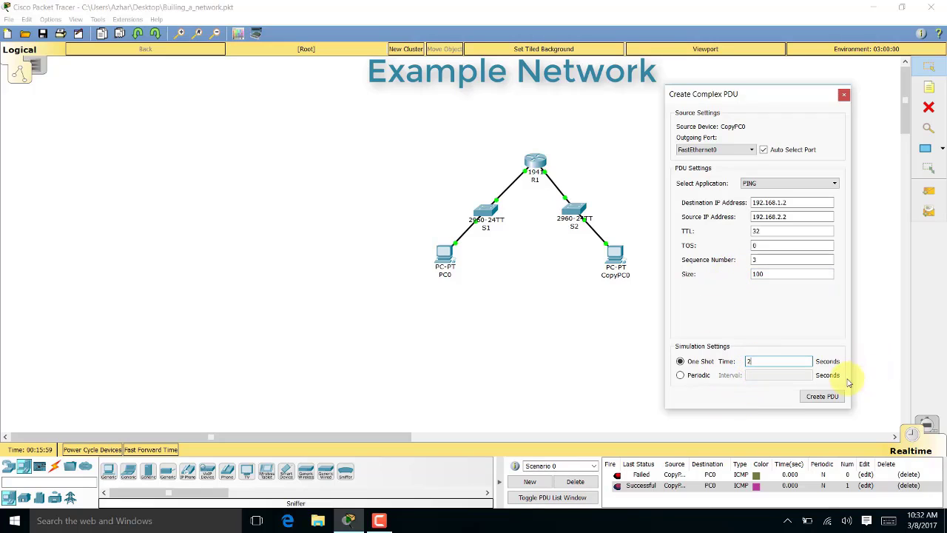
left_click(814, 397)
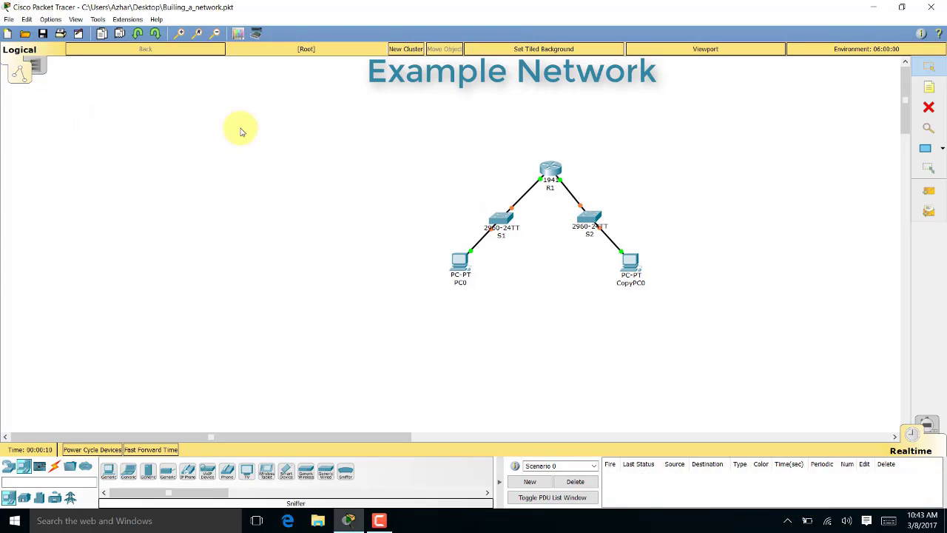
In Physical view, open Home City and move the Corporate Office to the centre of the map
left_click(38, 68)
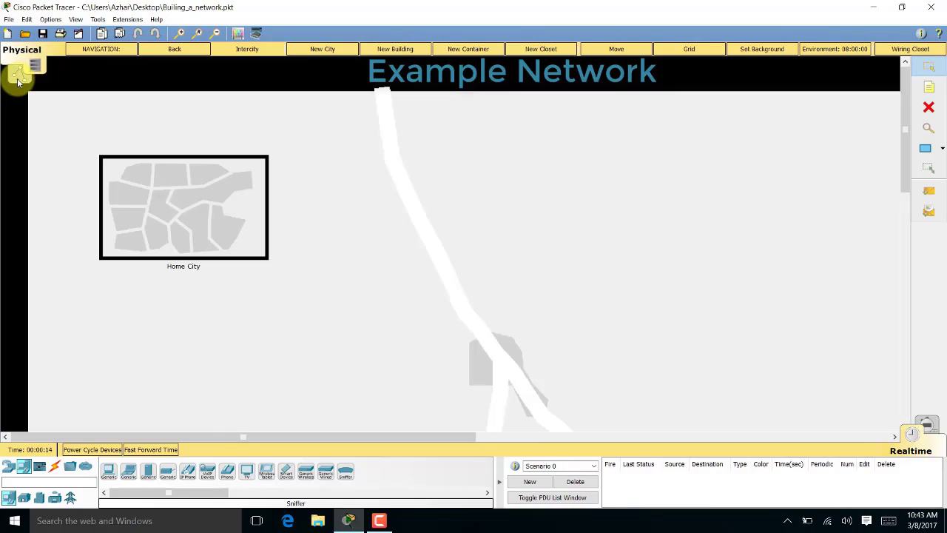
left_click(33, 66)
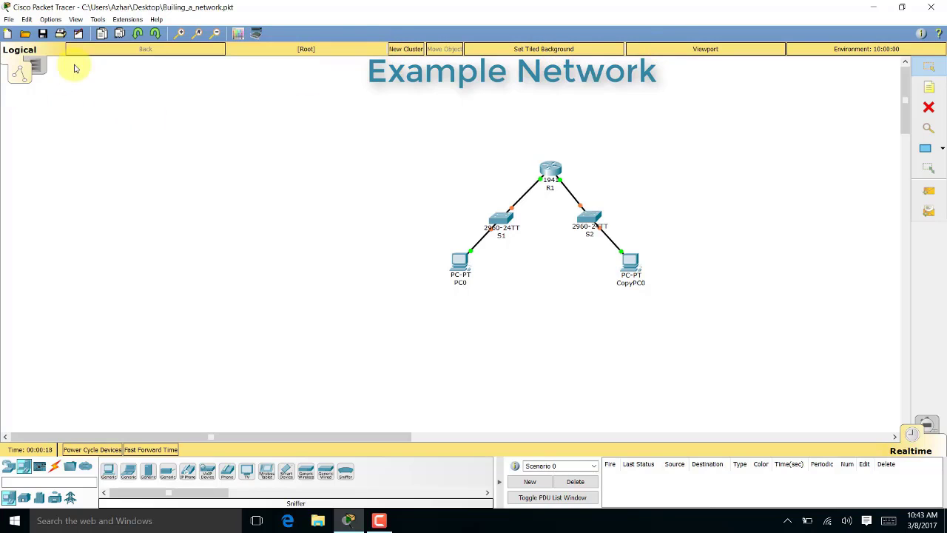
left_click(42, 67)
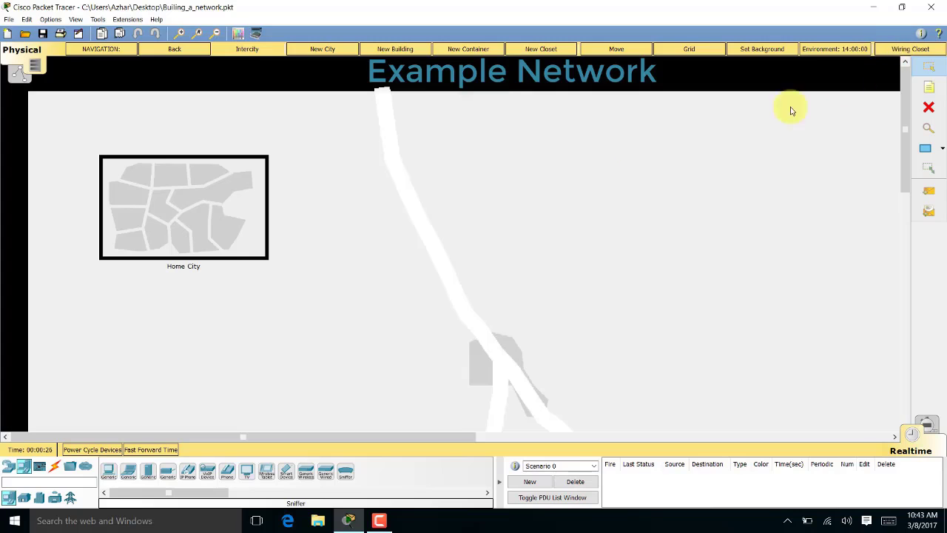
left_click(244, 241)
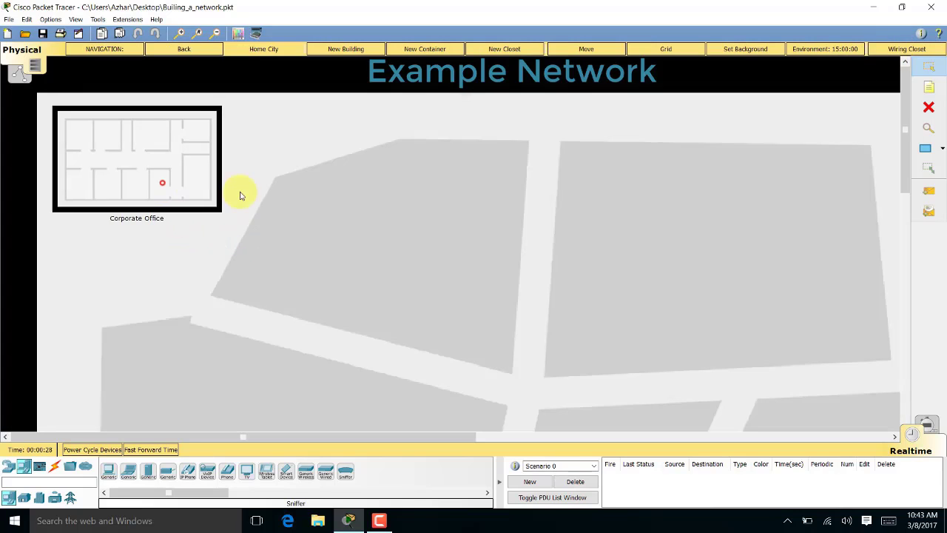
left_click_drag(162, 182, 402, 270)
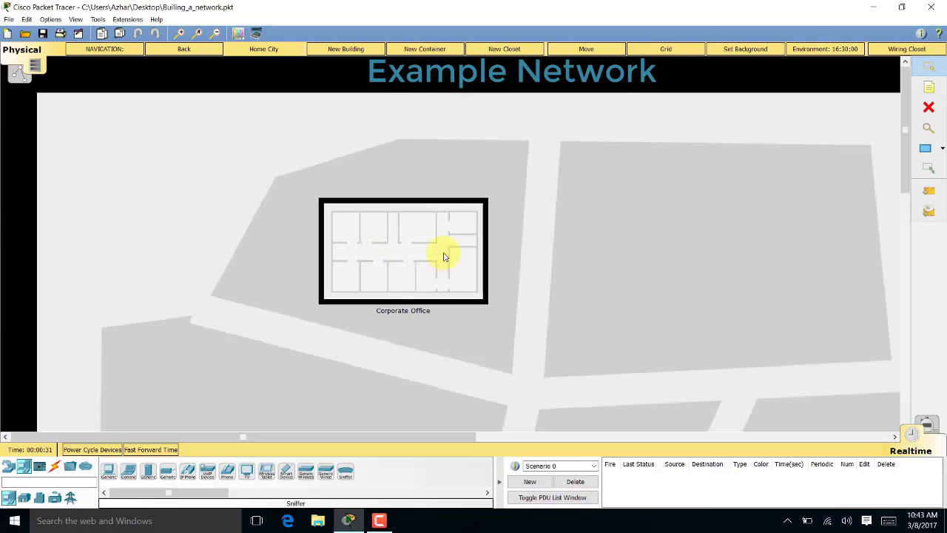
Add a new Office Building right of the Corporate Office, then enter the Corporate Office
left_click(348, 50)
left_click_drag(119, 178, 687, 276)
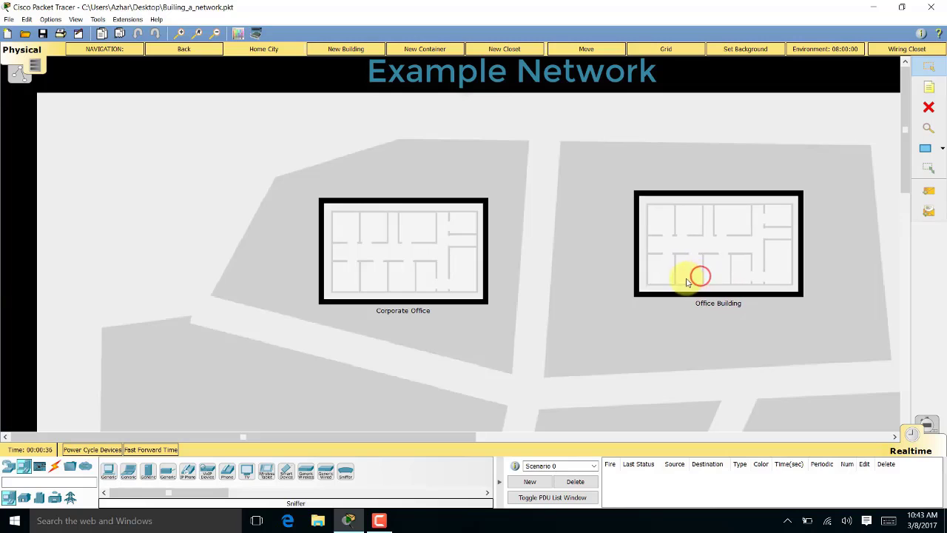
left_click(390, 280)
Place the two wiring closets in the left and right rooms and open the Main Wiring Closet rack
left_click_drag(85, 161, 185, 296)
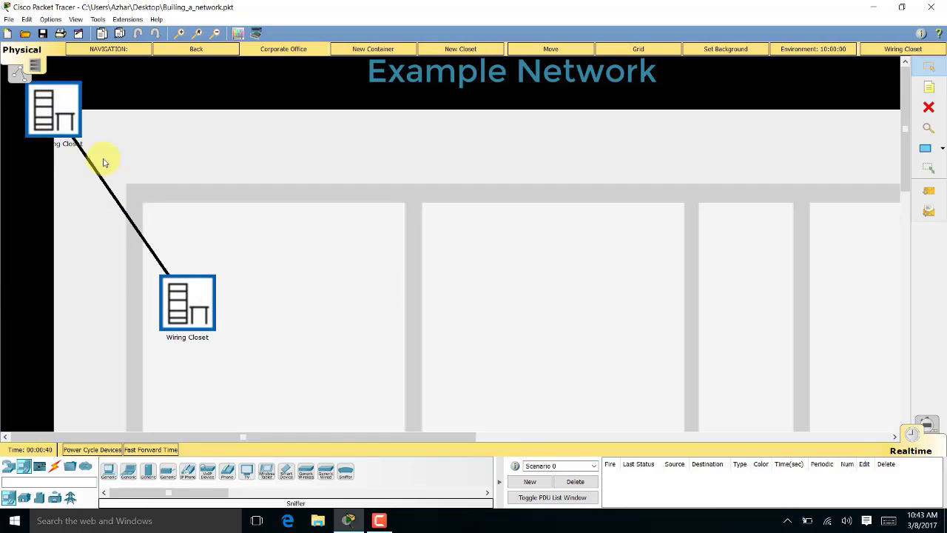
left_click_drag(63, 117, 586, 319)
left_click(582, 314)
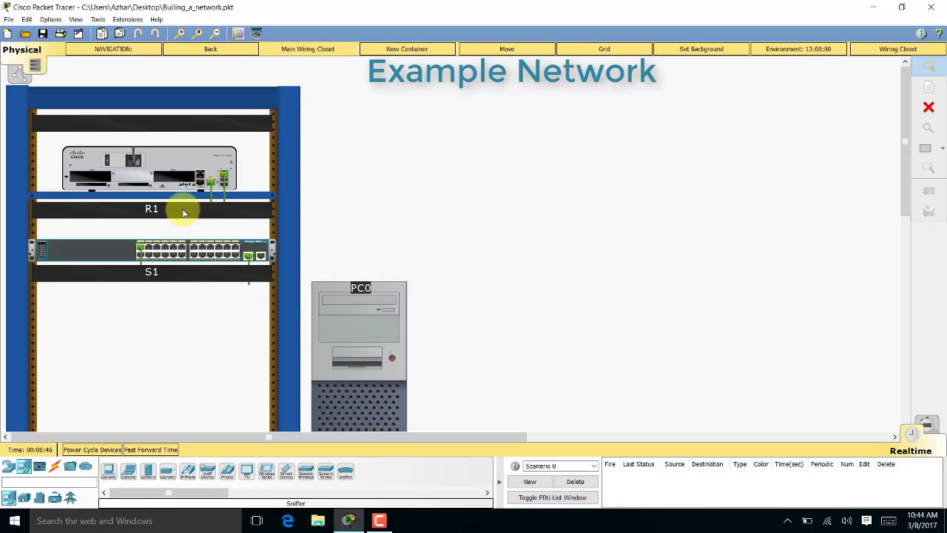
scroll(314, 270, "down", 3)
scroll(314, 270, "up", 3)
scroll(278, 235, "down", 2)
scroll(282, 235, "down", 1)
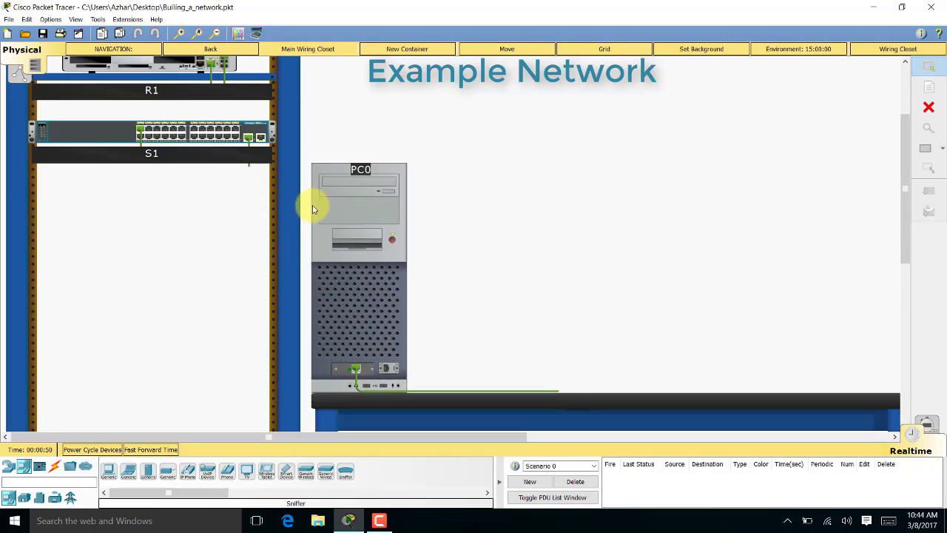
Move PC0 to the Office Building and return up to the Home City map
left_click(507, 49)
left_click(379, 224)
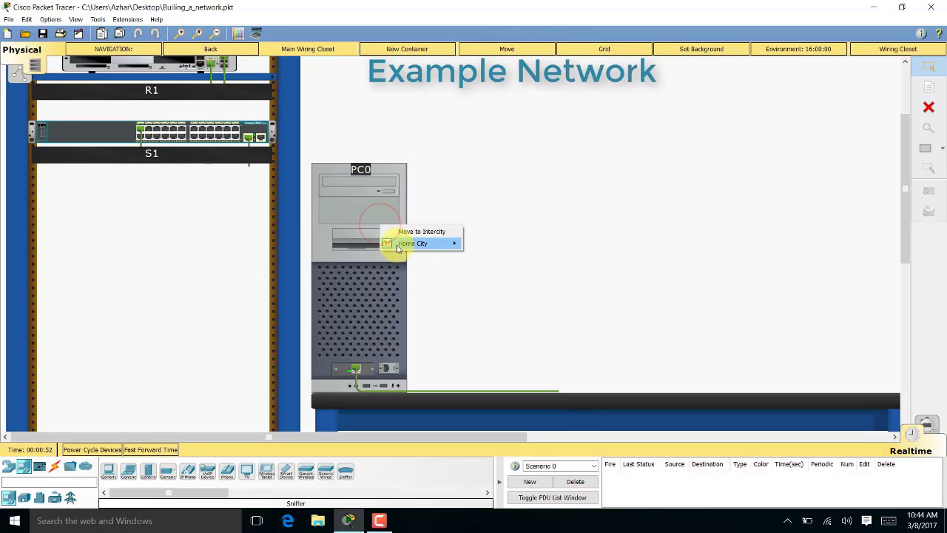
mouse_move(403, 244)
mouse_move(505, 269)
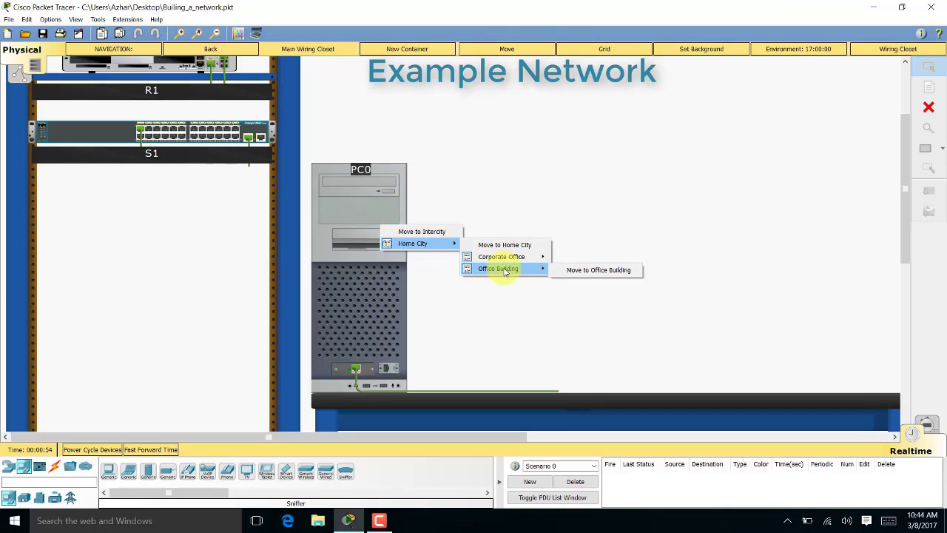
left_click(577, 271)
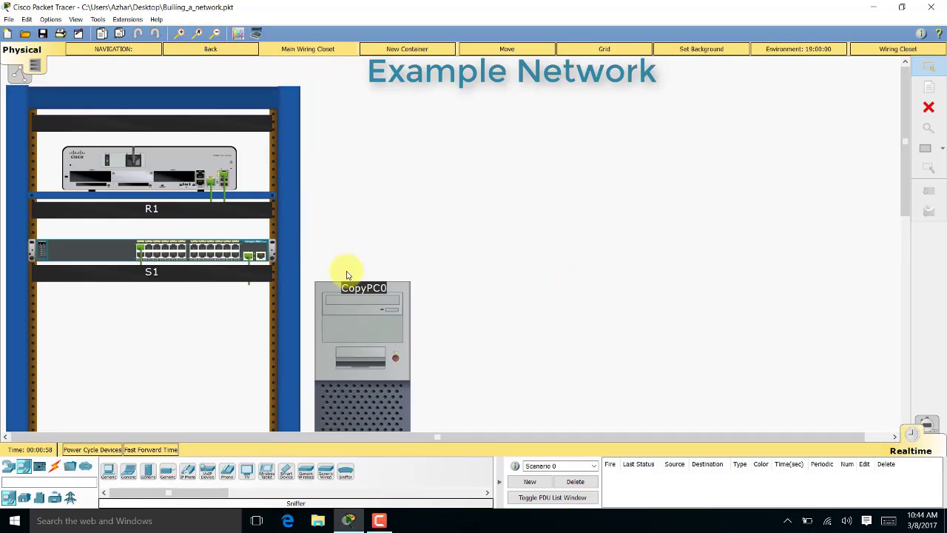
left_click(216, 51)
left_click(218, 51)
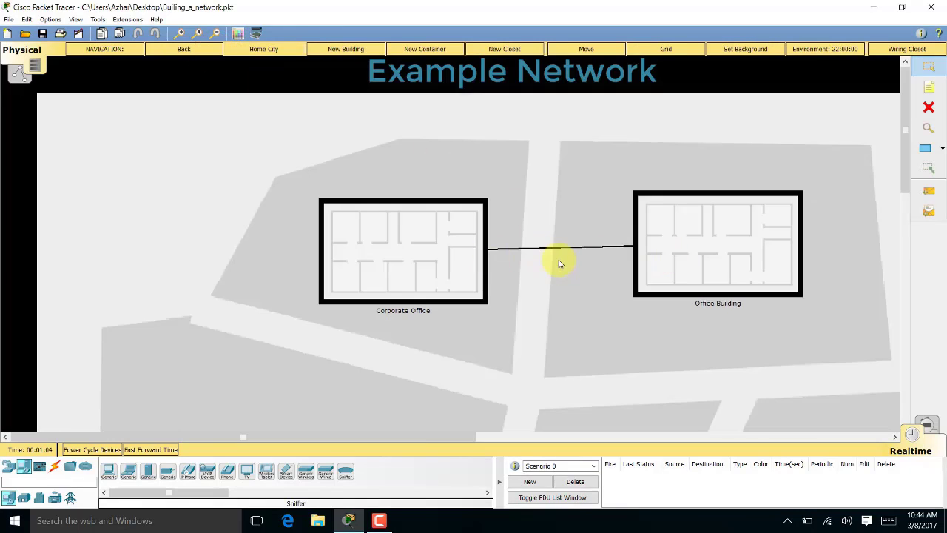
Inside the Office Building, put PC0 in the first room and add a wiring closet beside it
left_click(662, 248)
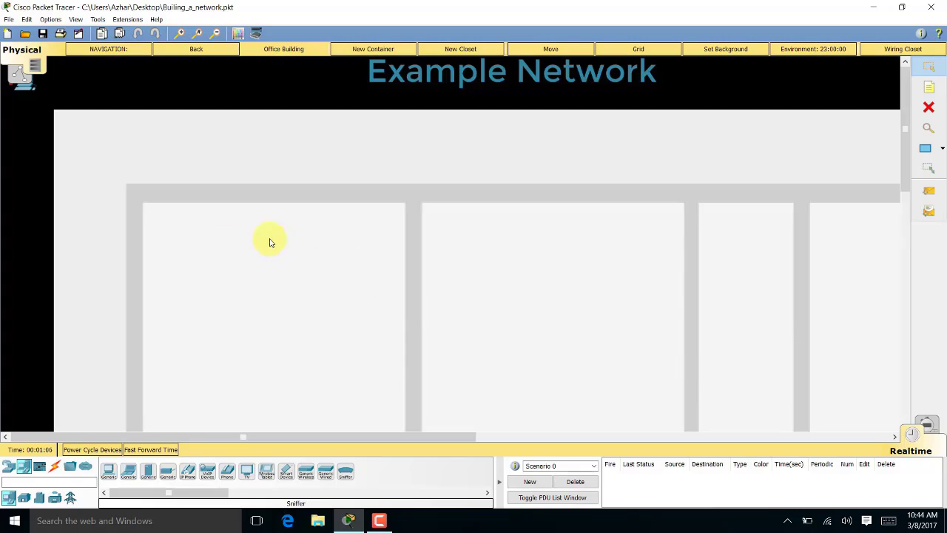
left_click_drag(25, 89, 193, 250)
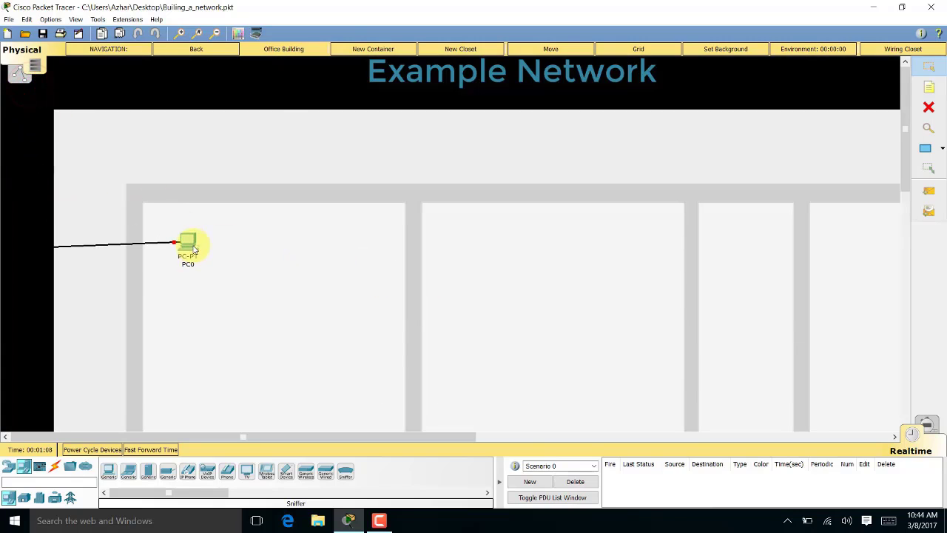
left_click(474, 49)
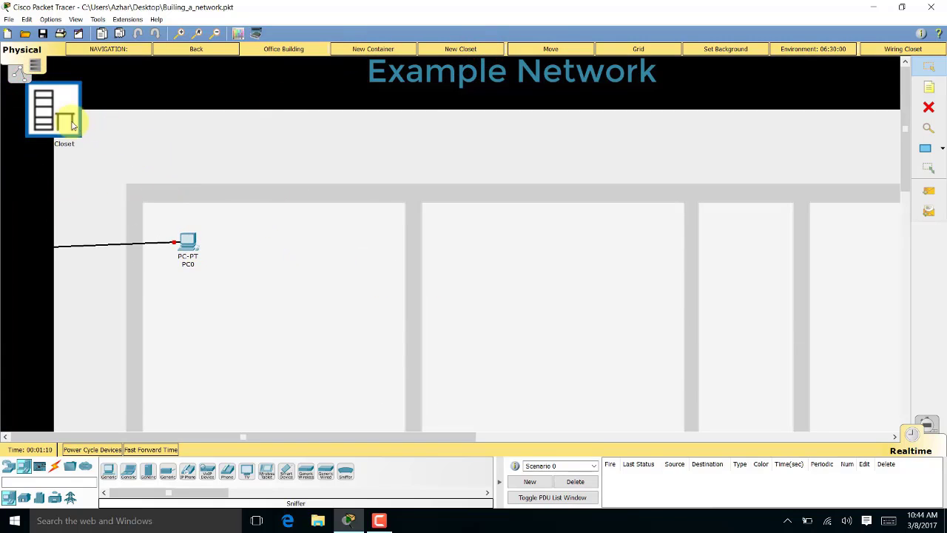
left_click_drag(65, 122, 277, 251)
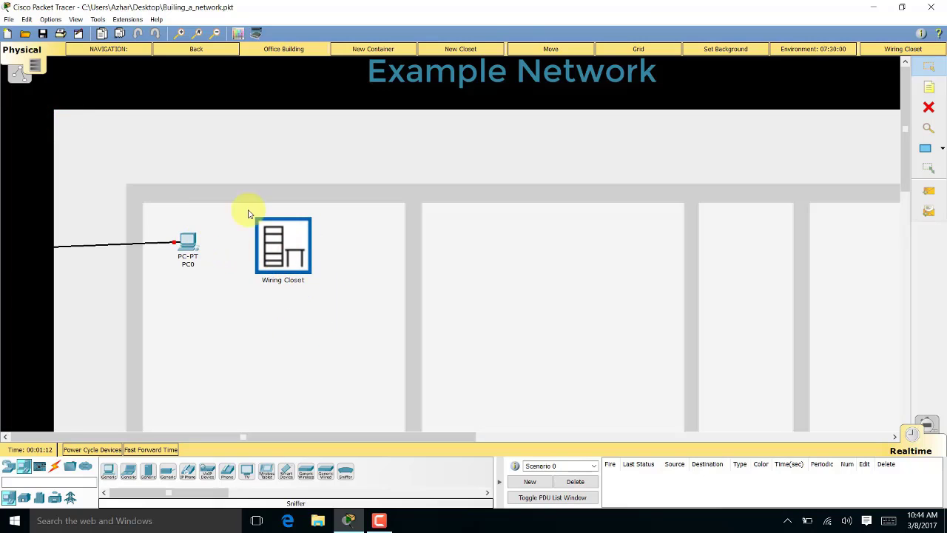
Move PC0 into the Office Building's wiring closet
left_click(527, 49)
left_click(188, 240)
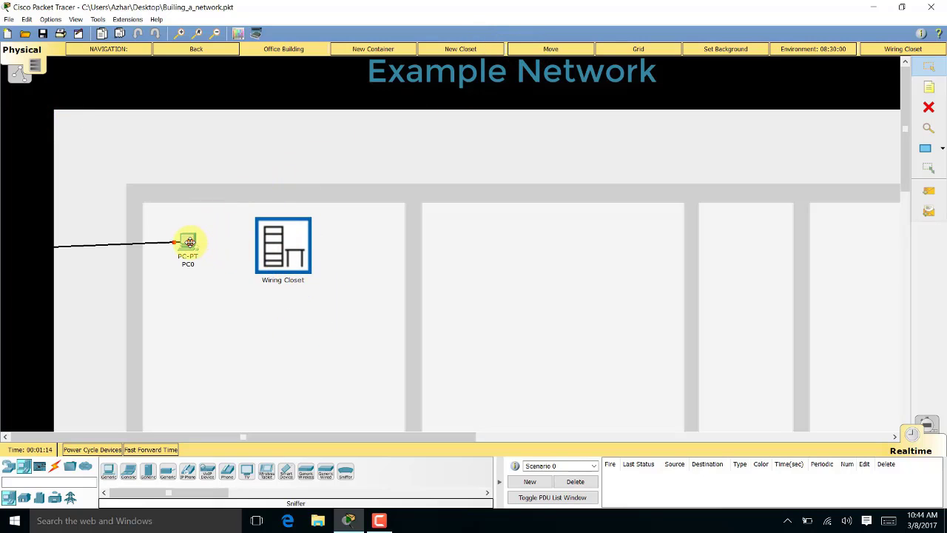
mouse_move(222, 262)
mouse_move(317, 288)
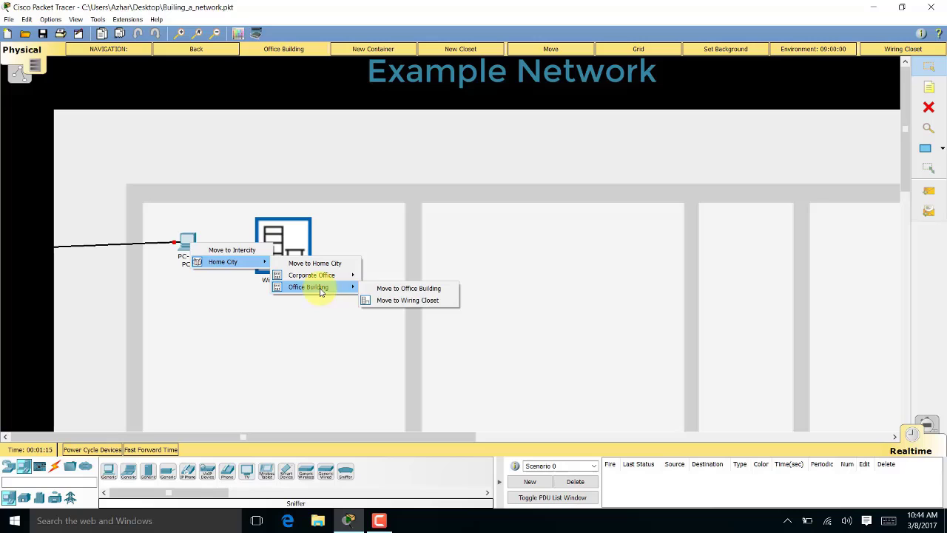
left_click(402, 300)
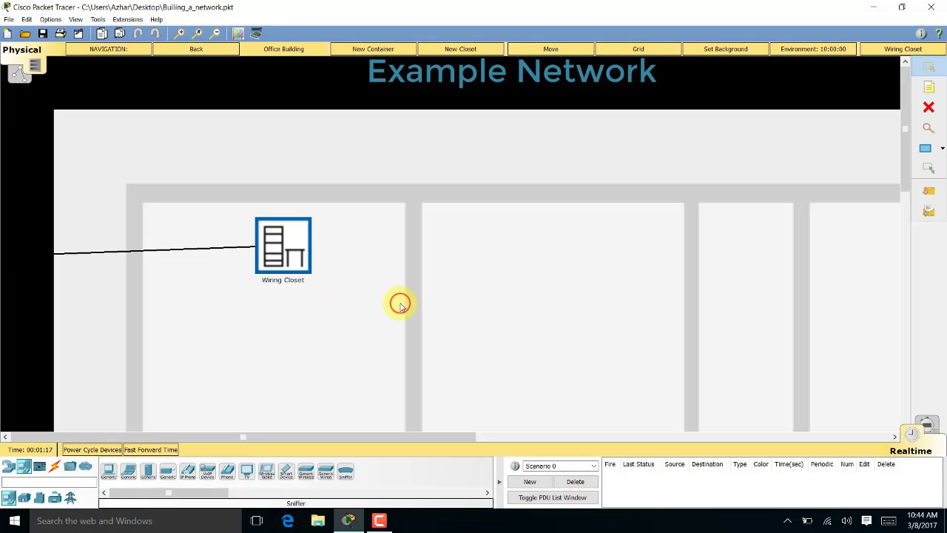
Open the wiring closet to confirm PC0 is there, then go back up to the city view
left_click(294, 255)
scroll(106, 321, "down", 3)
scroll(100, 328, "up", 1)
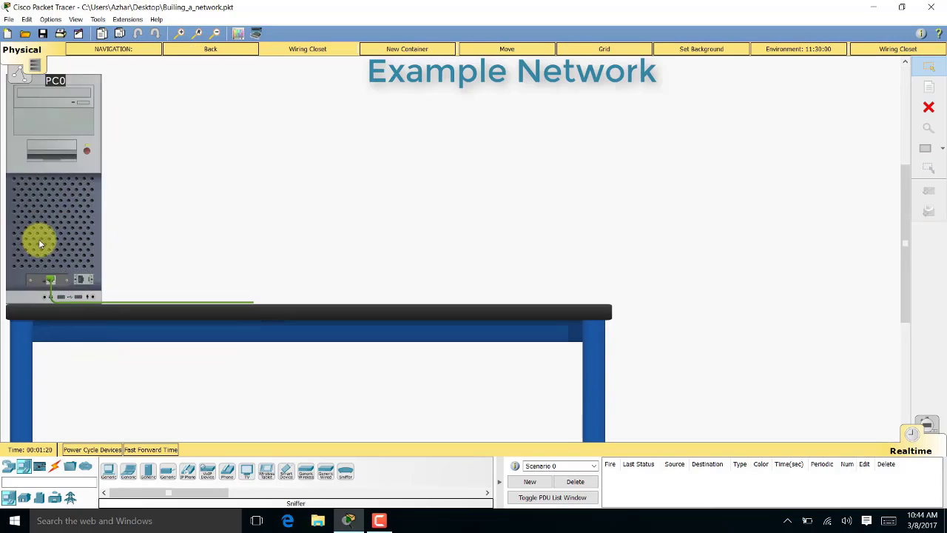
scroll(40, 244, "up", 1)
scroll(89, 266, "down", 2)
scroll(96, 285, "up", 3)
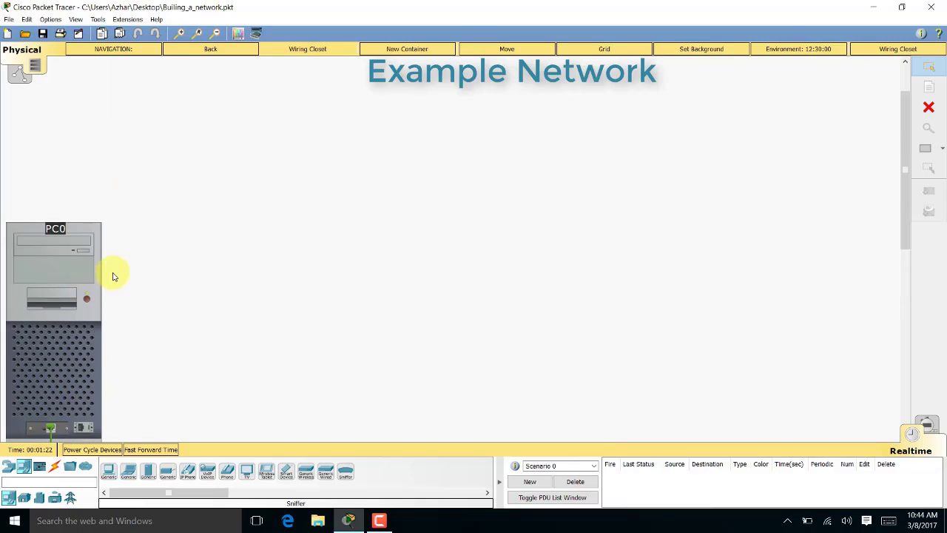
scroll(112, 266, "down", 3)
scroll(100, 240, "up", 1)
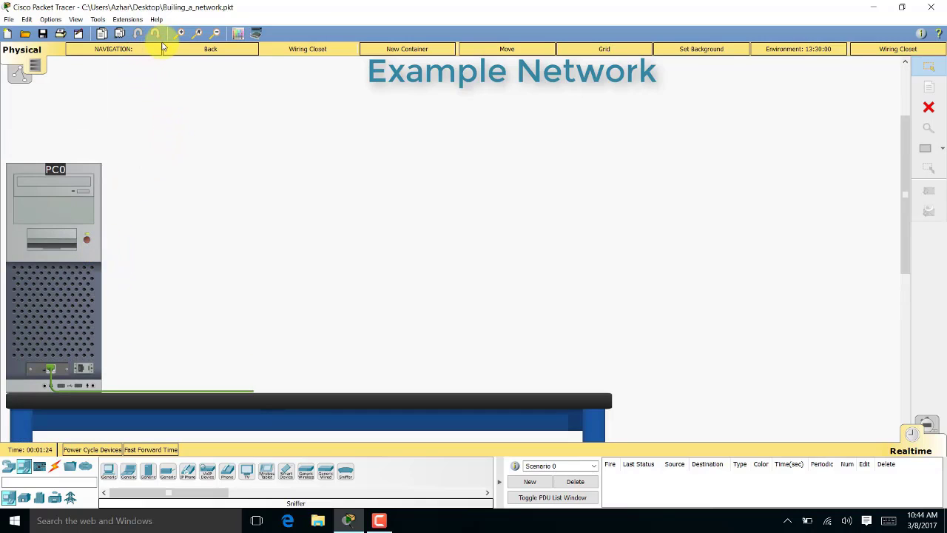
left_click(174, 48)
left_click(171, 47)
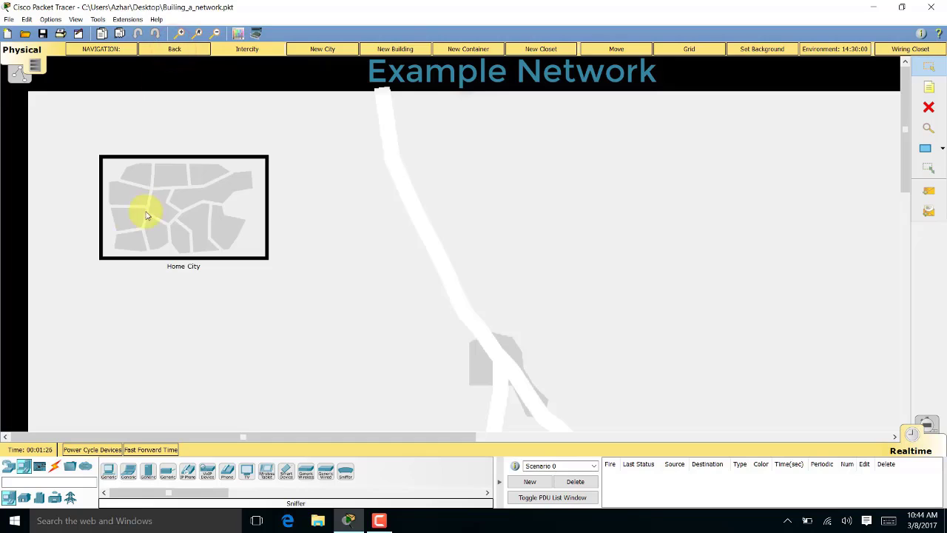
Return to the Logical workspace and toggle Simulation mode on and back to Realtime
left_click(18, 72)
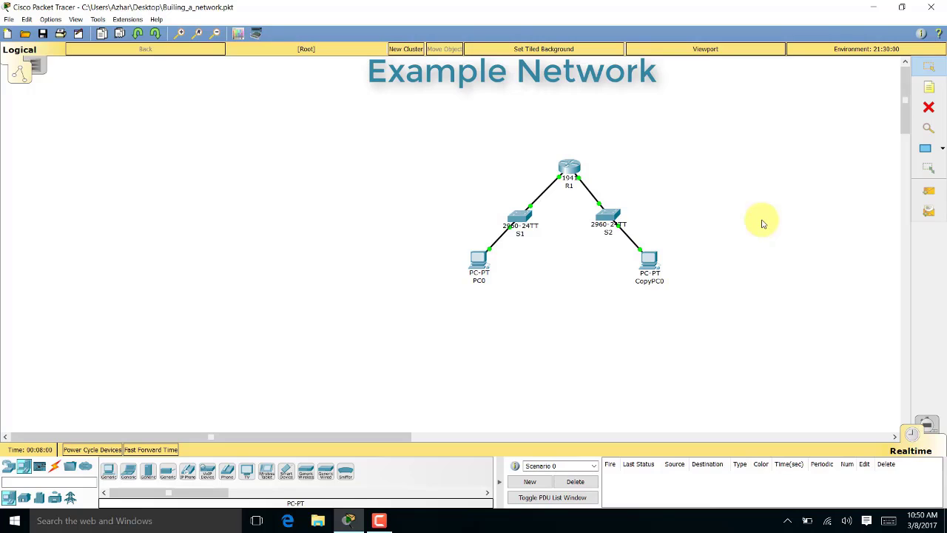
left_click(928, 427)
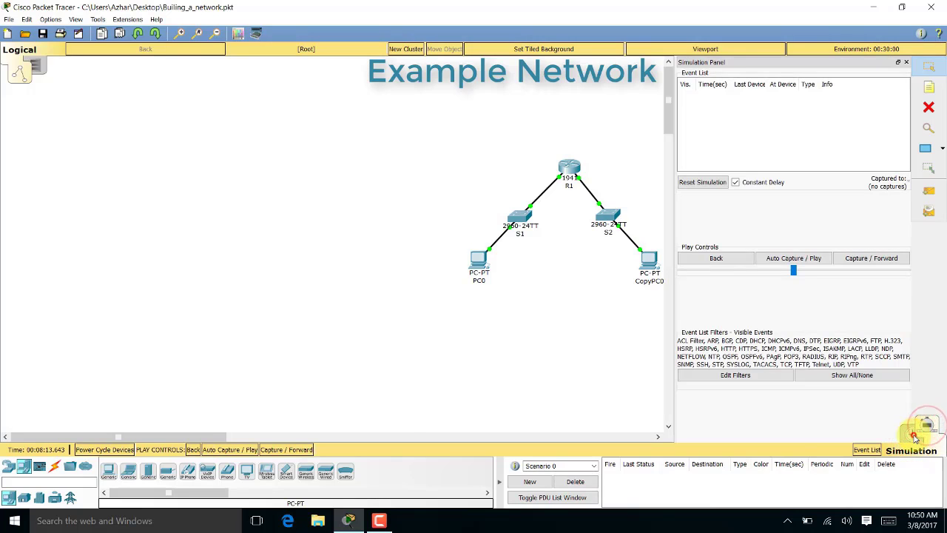
left_click(915, 437)
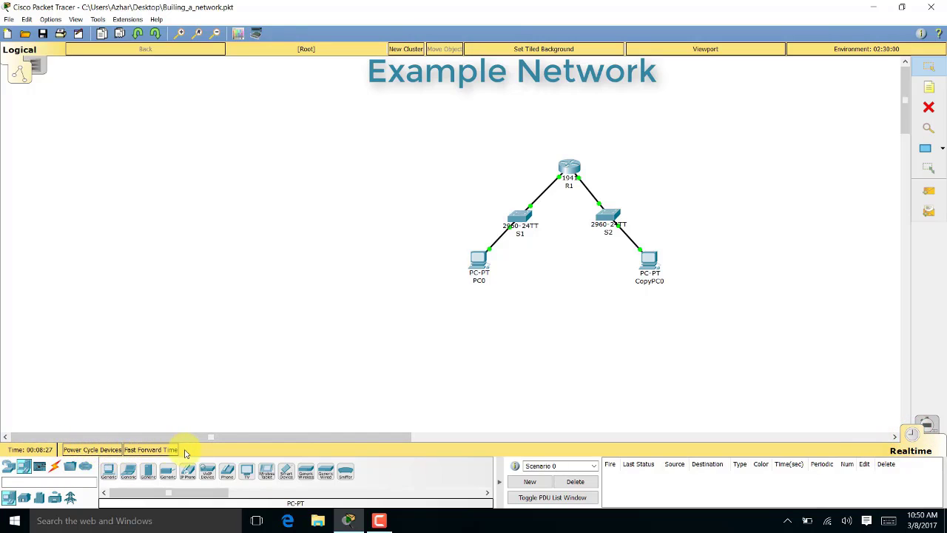
left_click(928, 423)
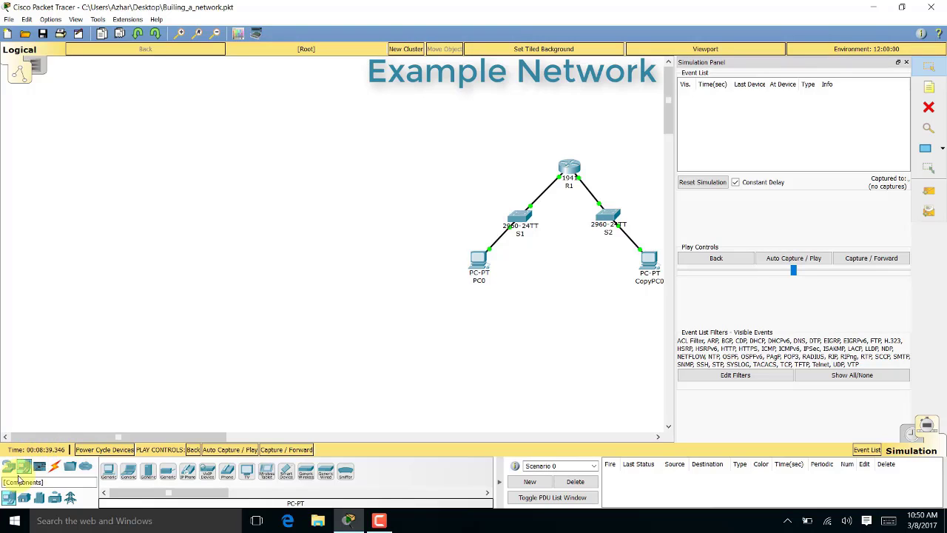
left_click(911, 433)
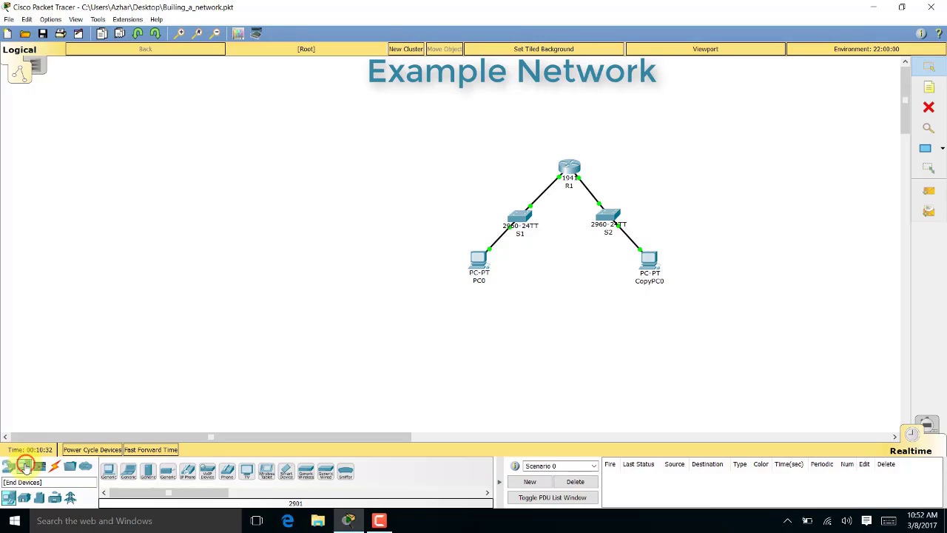
Browse the Components, Network Devices, Switches, Hubs and Wireless device lists
left_click(41, 467)
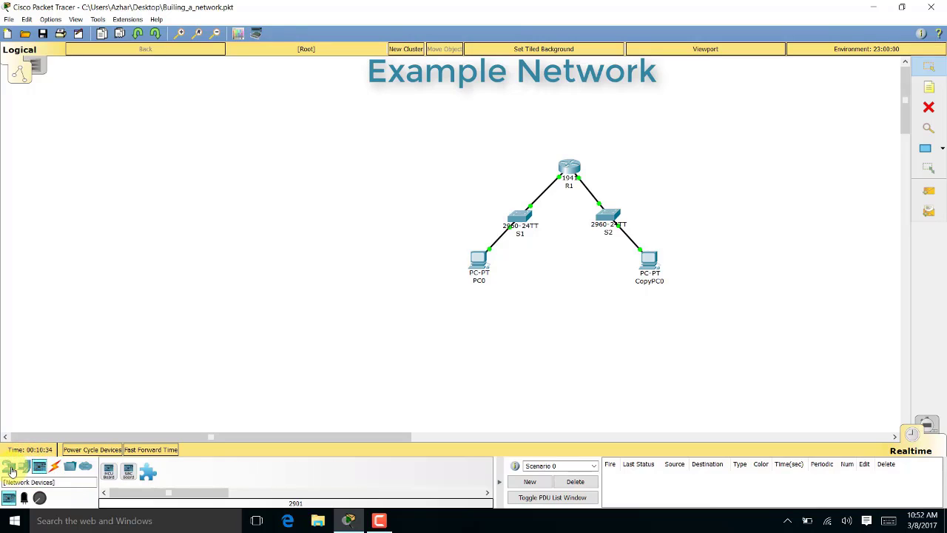
left_click(10, 467)
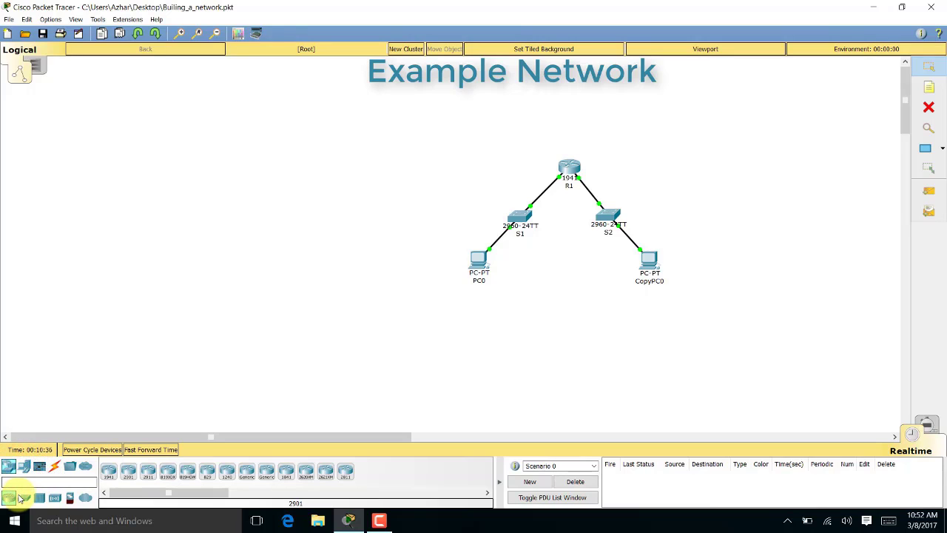
left_click(28, 498)
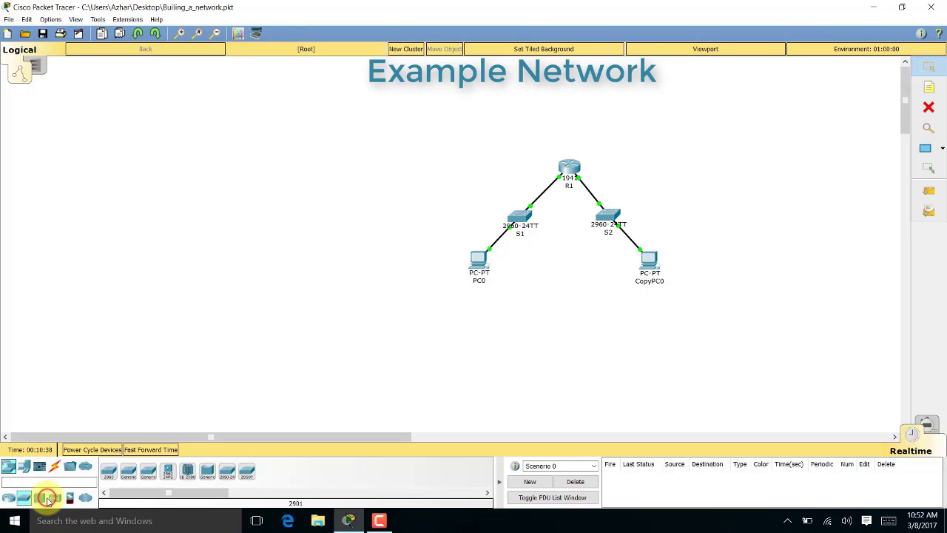
left_click(40, 500)
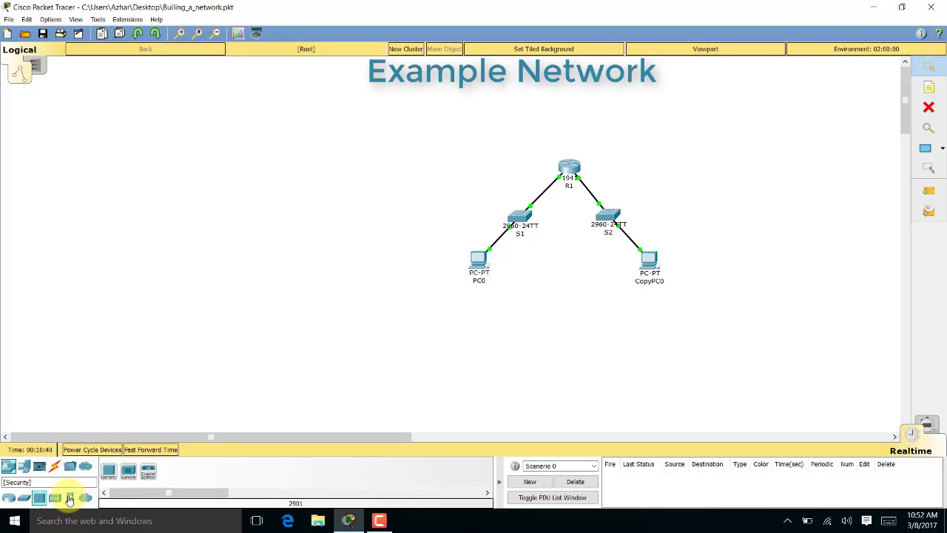
left_click(70, 498)
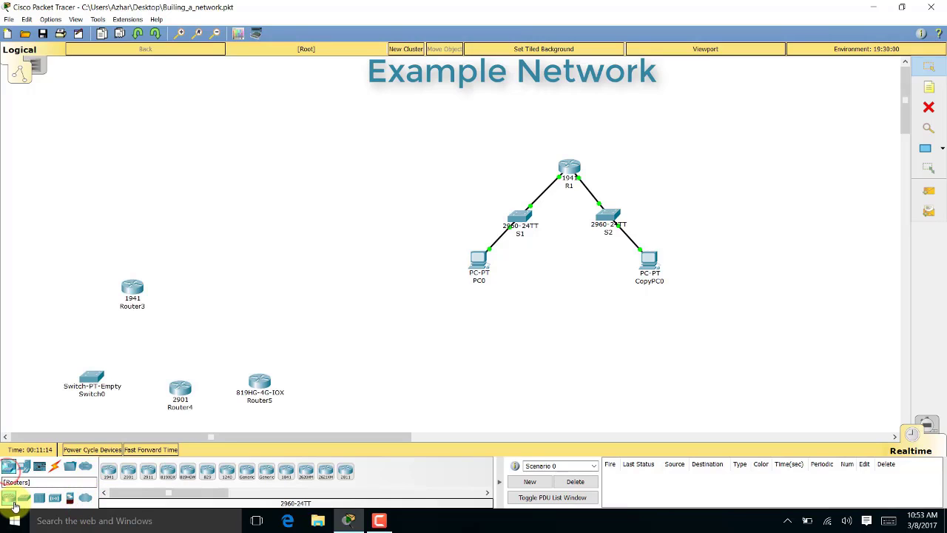
left_click(25, 502)
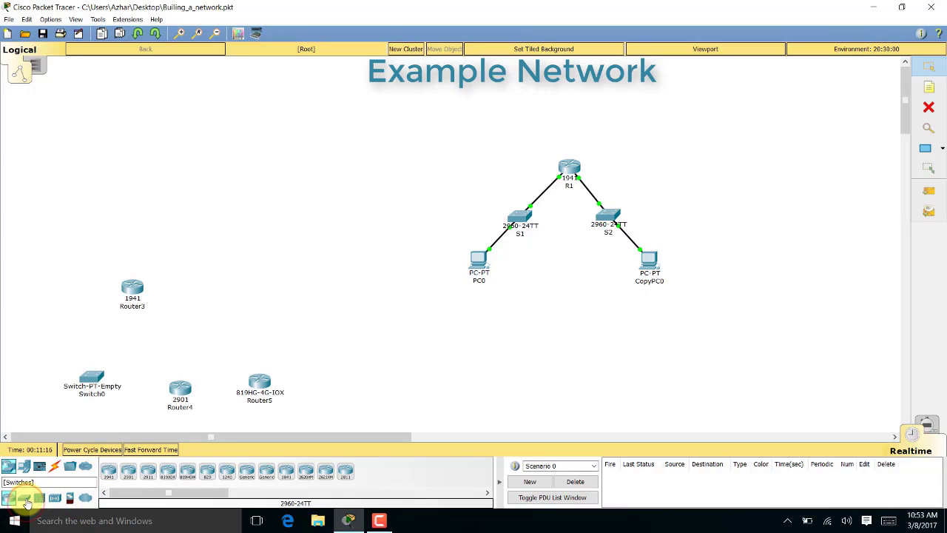
Show the End Devices category, checking Home devices before settling on the generic end devices
left_click(25, 468)
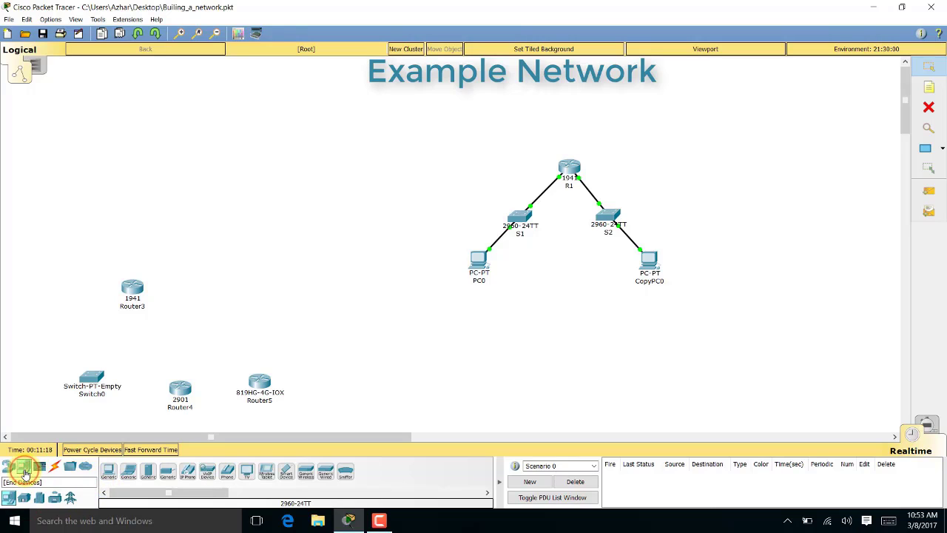
left_click(9, 496)
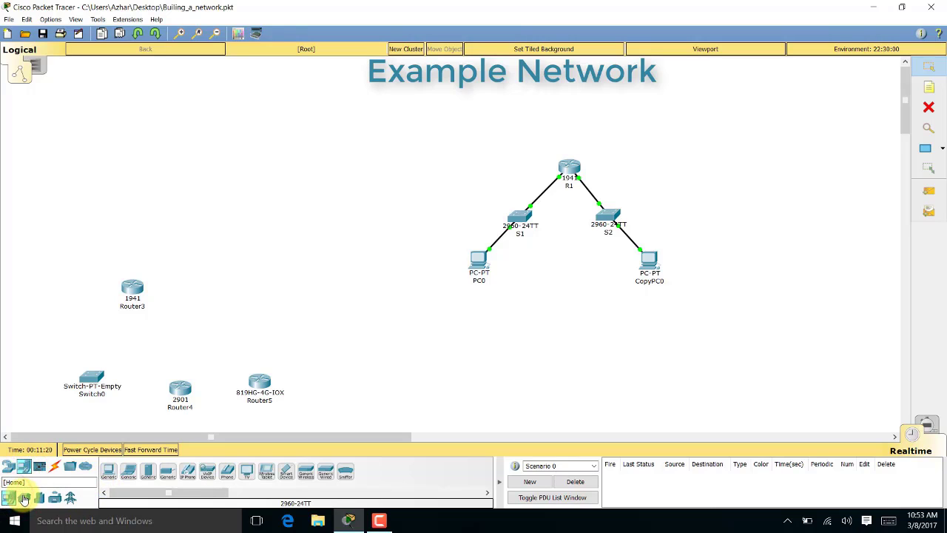
left_click(25, 497)
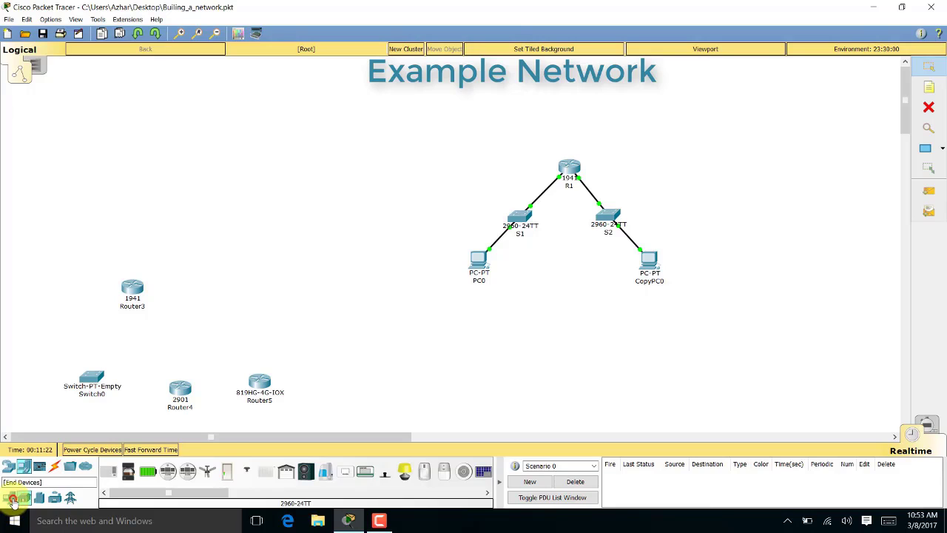
left_click(13, 500)
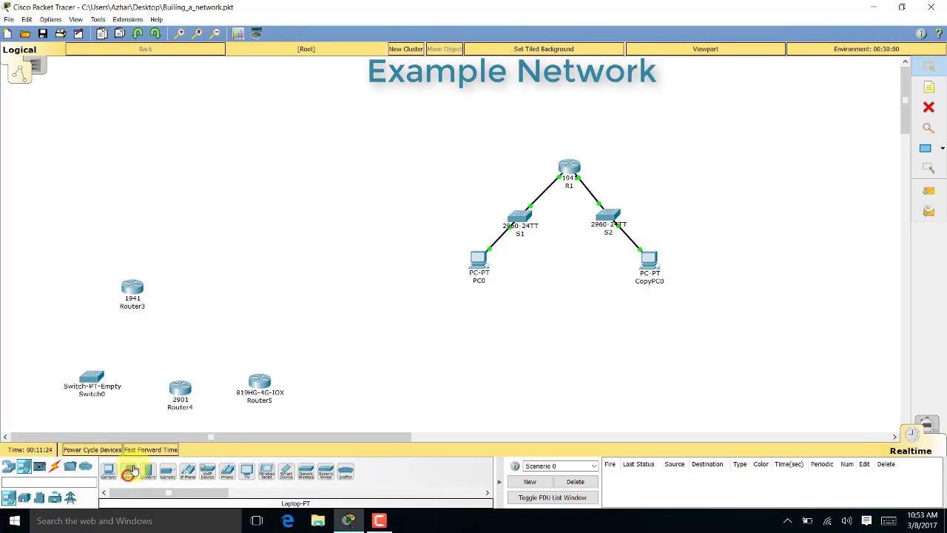
Drag a Laptop-PT onto the canvas beside Router3, creating Laptop0
left_click_drag(133, 470, 234, 283)
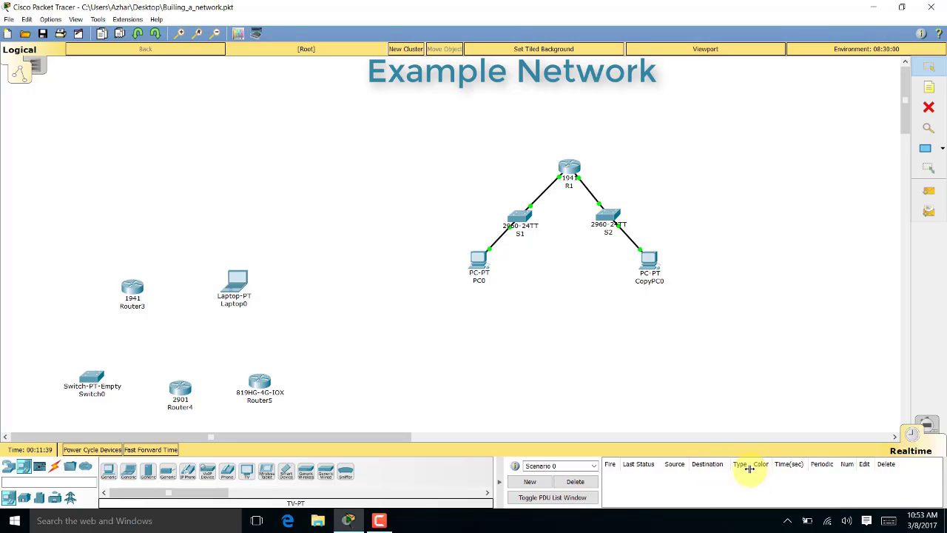
Open and close the scenario list several times
left_click(596, 467)
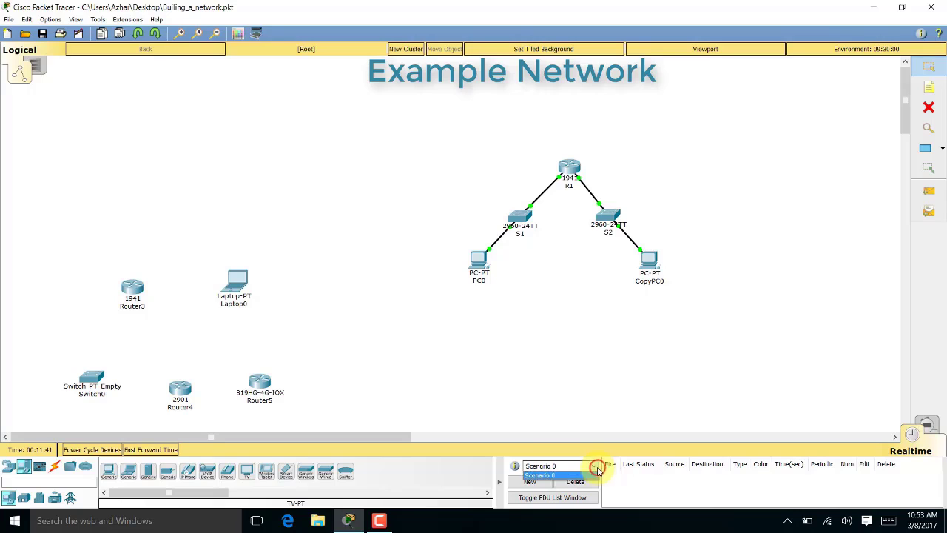
left_click(596, 467)
left_click(596, 468)
left_click(596, 468)
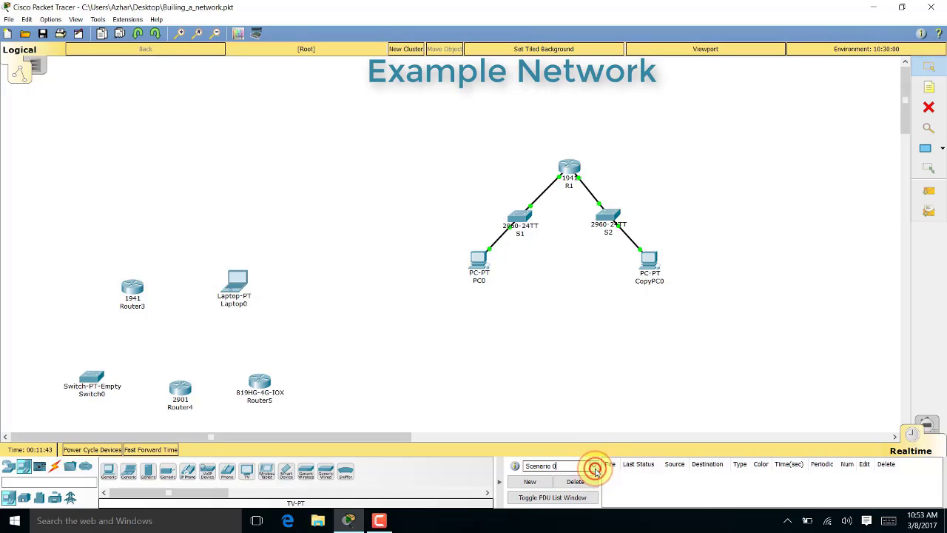
left_click(595, 469)
left_click(596, 468)
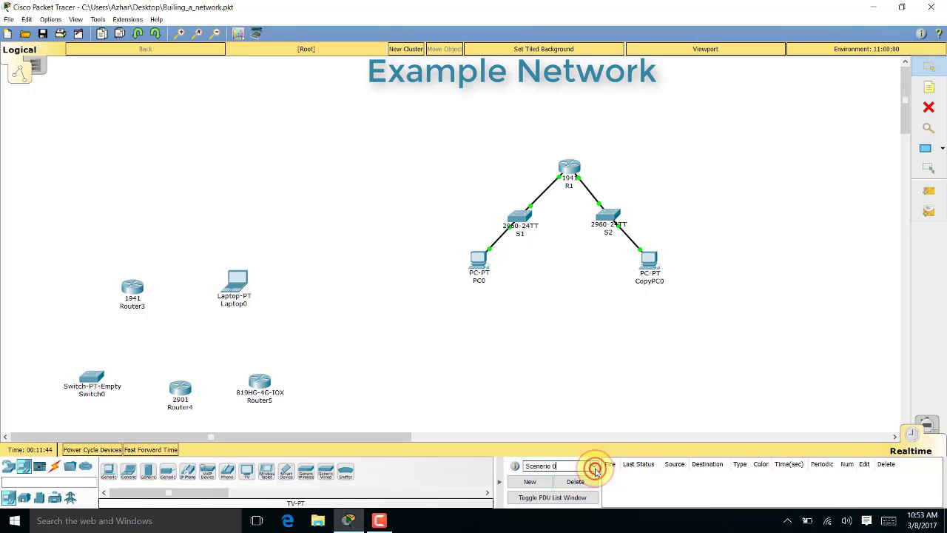
Toggle between Simulation and Realtime mode, ending back in Realtime
left_click(931, 432)
left_click(928, 432)
left_click(921, 435)
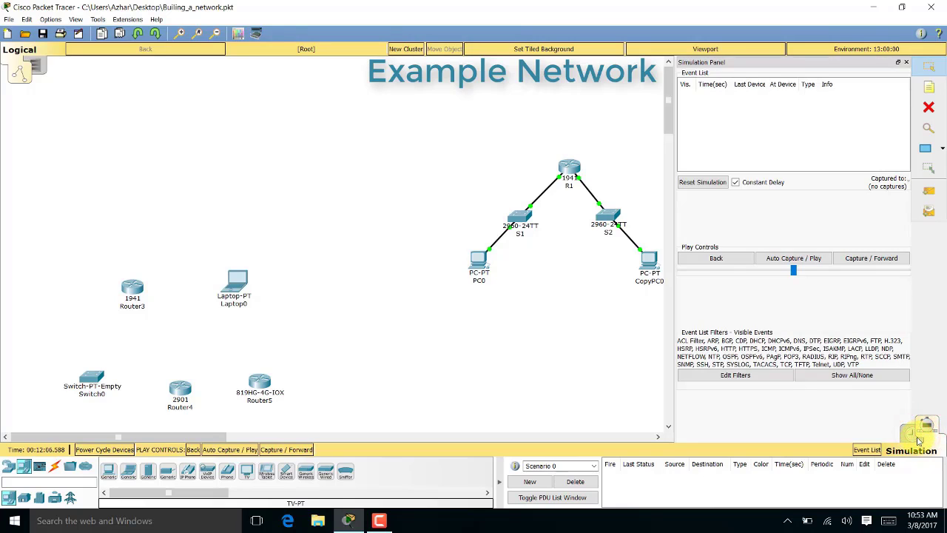
left_click(918, 438)
left_click(916, 437)
left_click(914, 437)
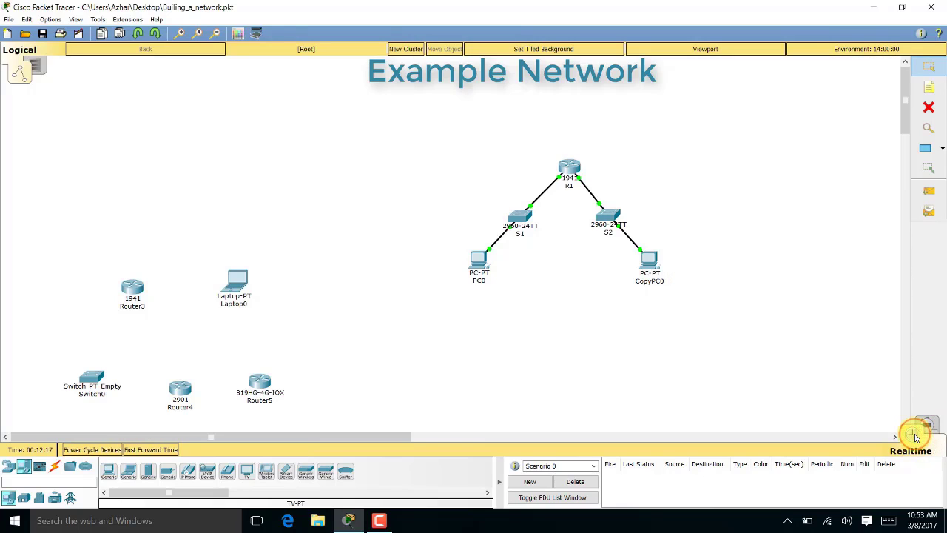
Box-select Router3, Router4, Router5, Switch0 and Laptop0, delete them and confirm the prompt
left_click_drag(307, 410, 2, 262)
key("Delete")
key("Return")
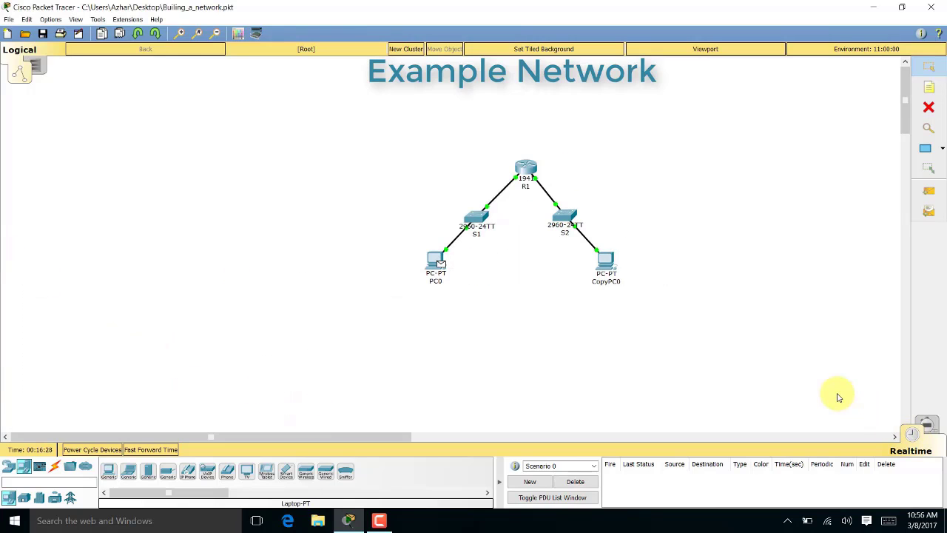
Fast-forward the network clock to 00:17:25 and switch into Simulation mode
left_click(909, 432)
left_click(929, 427)
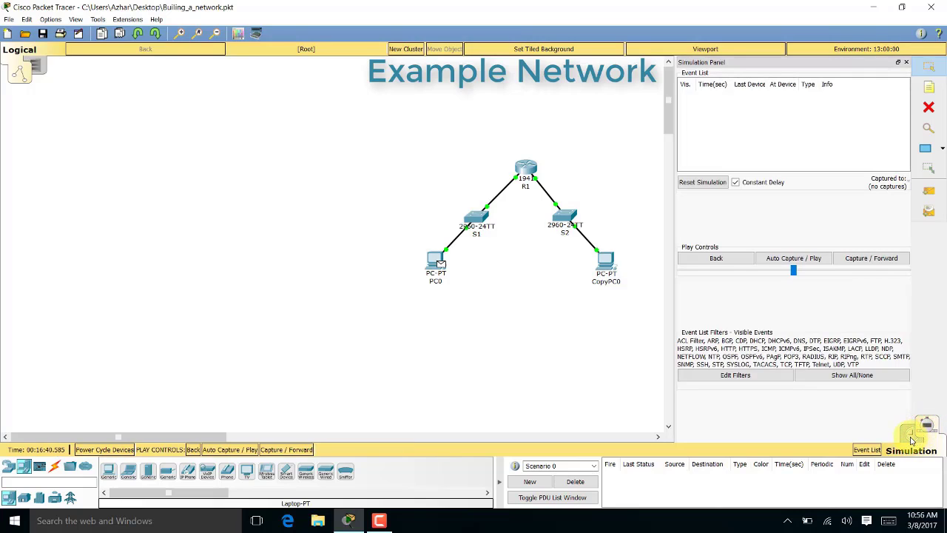
left_click(912, 439)
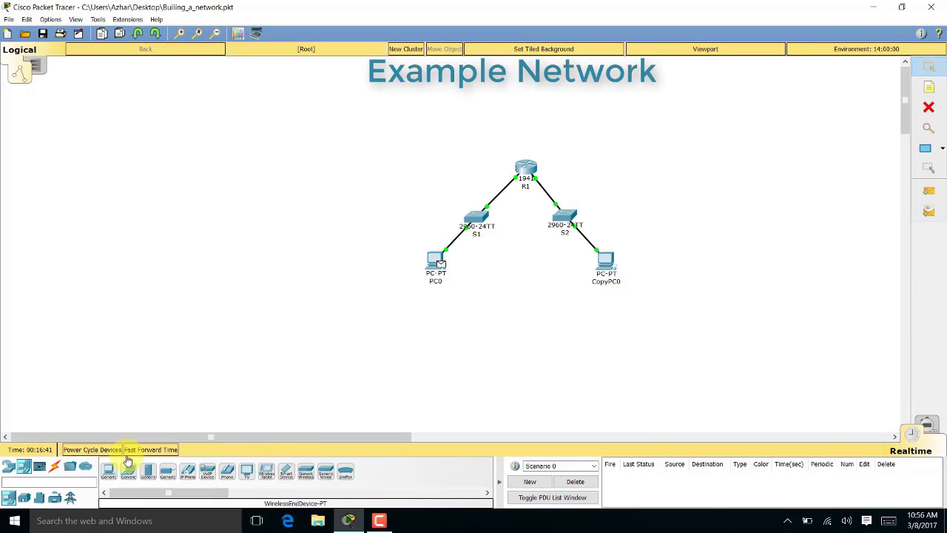
left_click(150, 449)
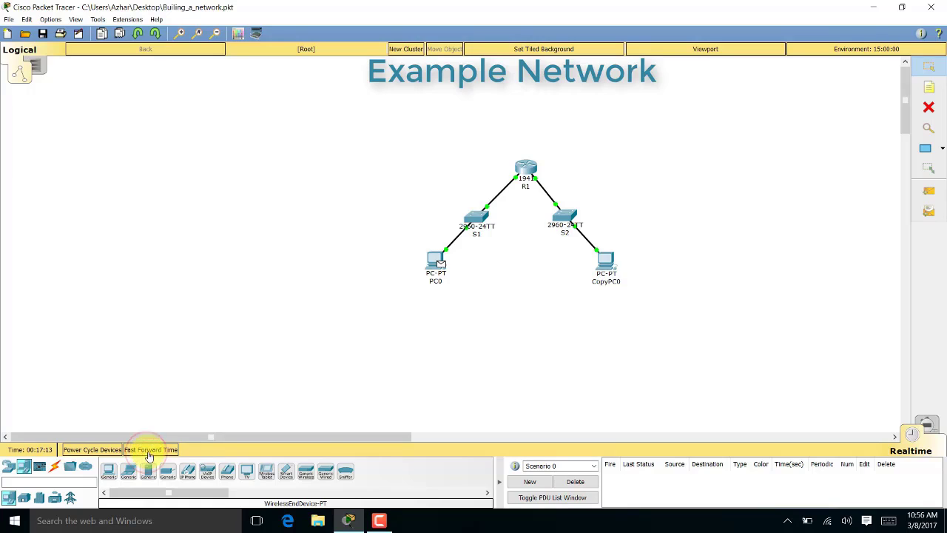
left_click(925, 425)
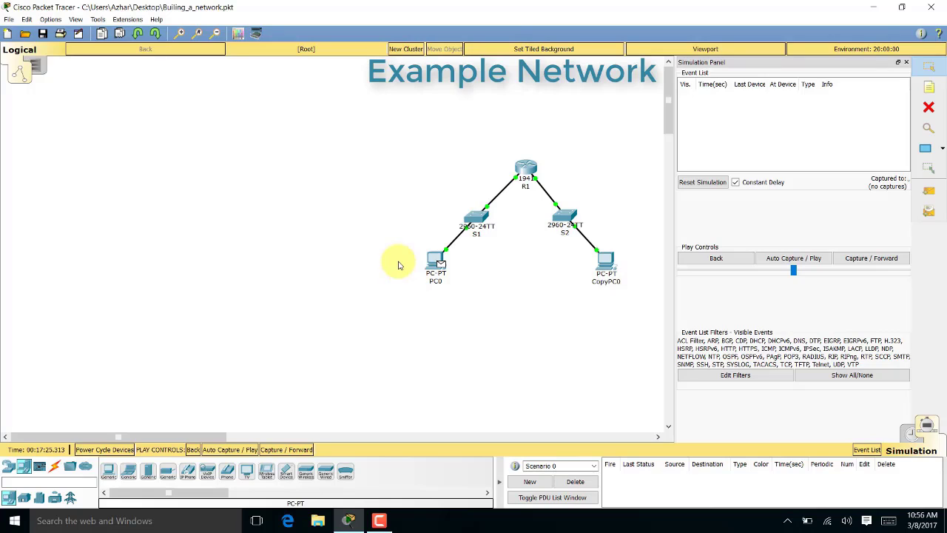
Create a simple ICMP PDU from CopyPC0 to PC0 and open the packet's details at CopyPC0
left_click(929, 193)
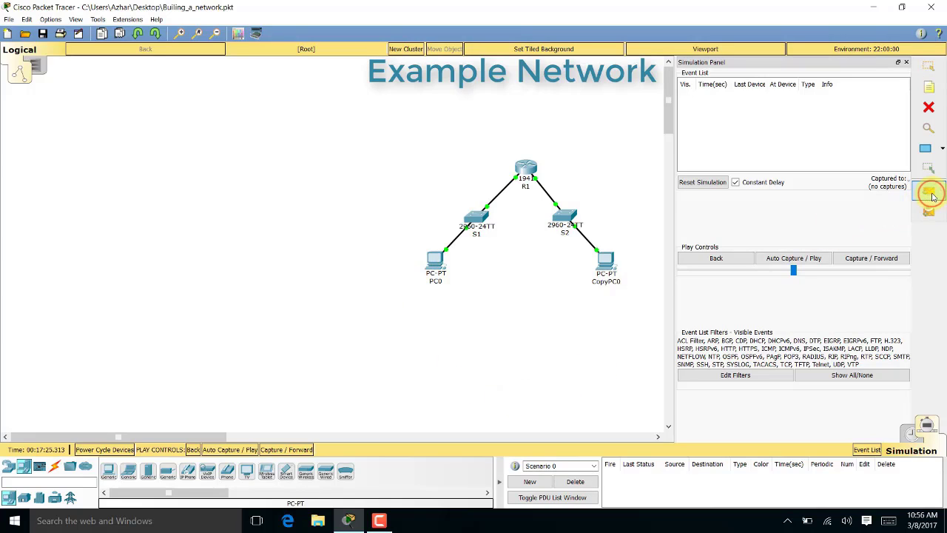
left_click(610, 261)
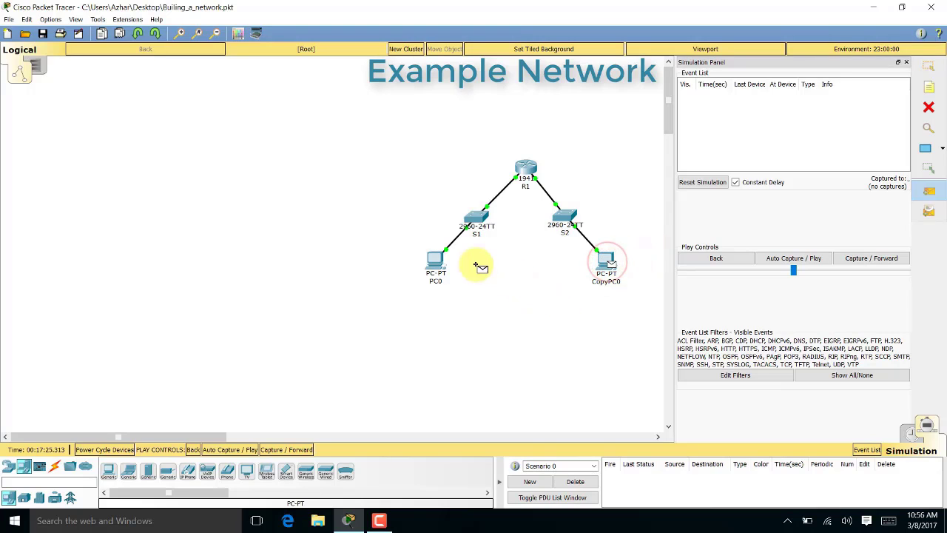
left_click(435, 260)
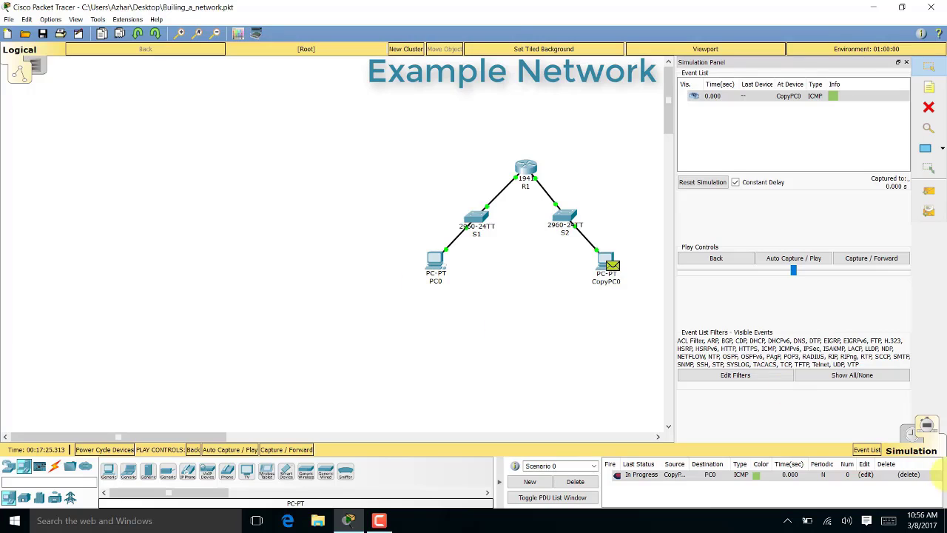
left_click(911, 433)
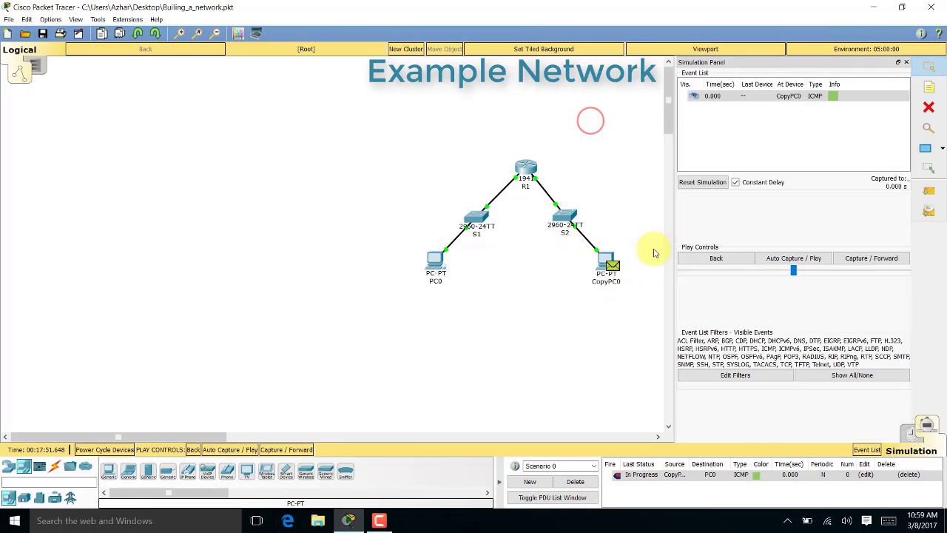
left_click(616, 265)
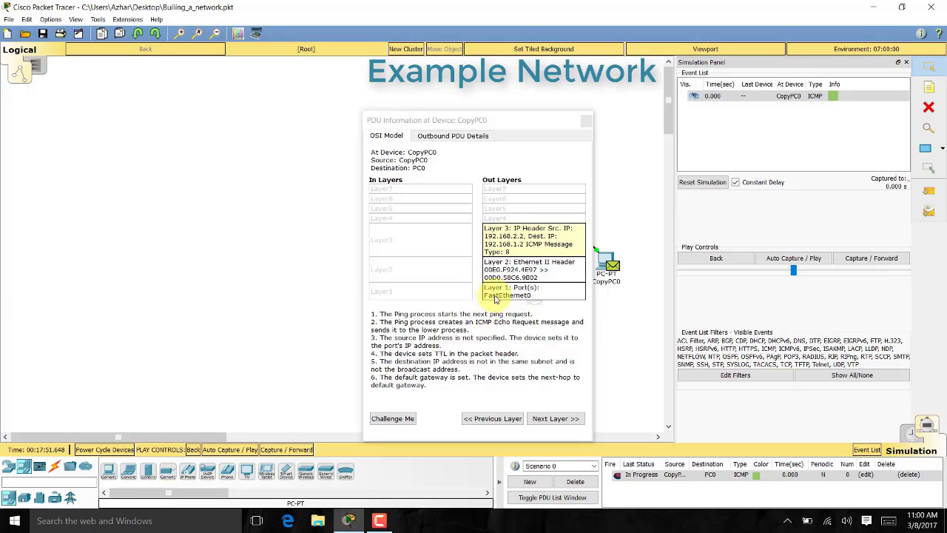
Inspect the packet's Layer 2 and Layer 1 out-layer details and the Outbound PDU Details tab
left_click(526, 268)
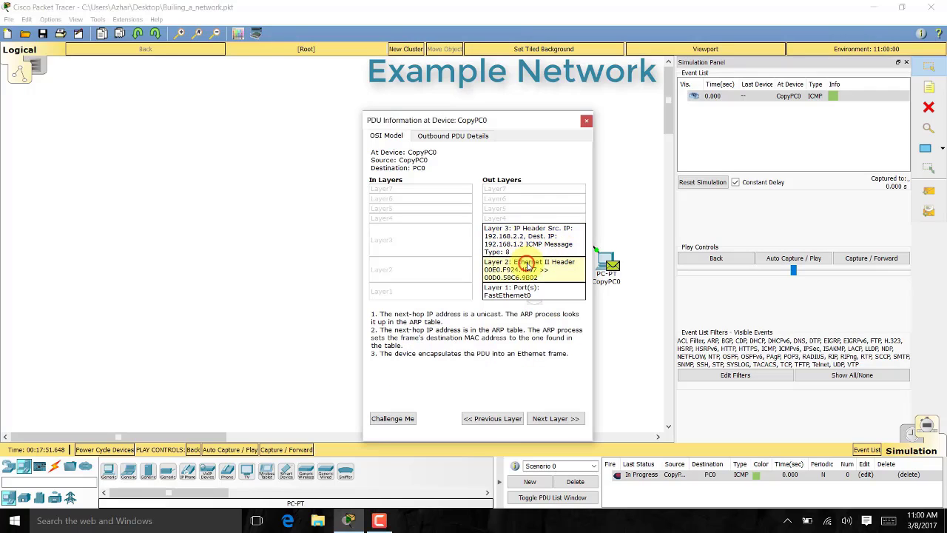
left_click(539, 293)
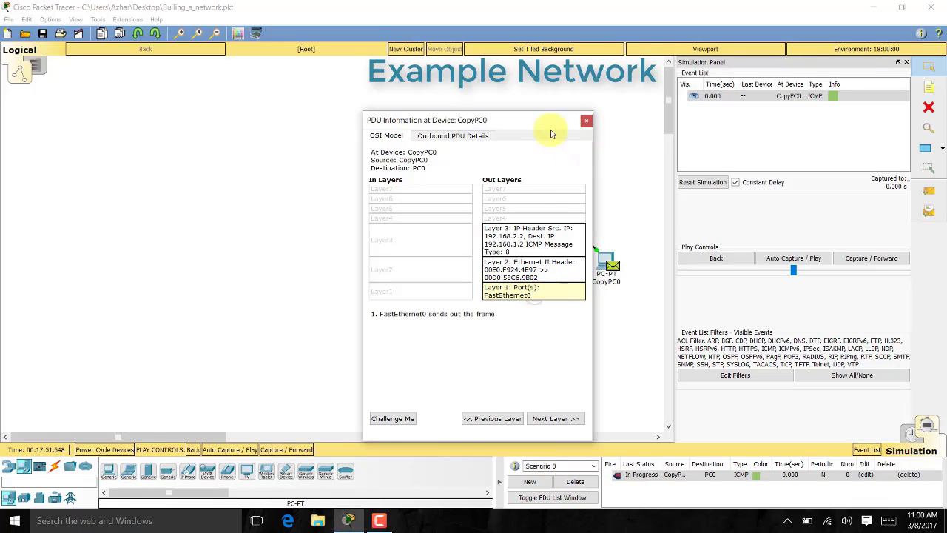
left_click(489, 138)
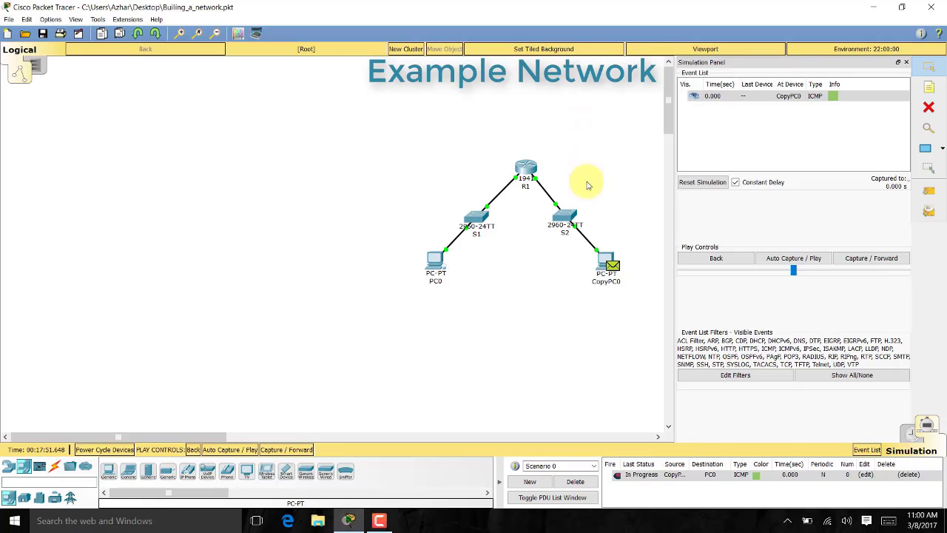
Step the CopyPC0 ping through S2, R1 and S1 to PC0, then auto-play it at higher speed
left_click(861, 264)
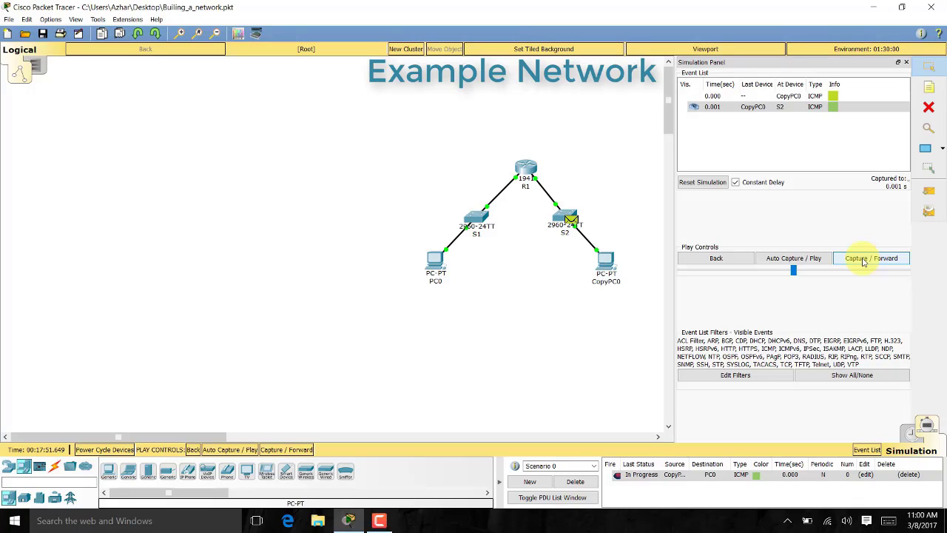
left_click(863, 259)
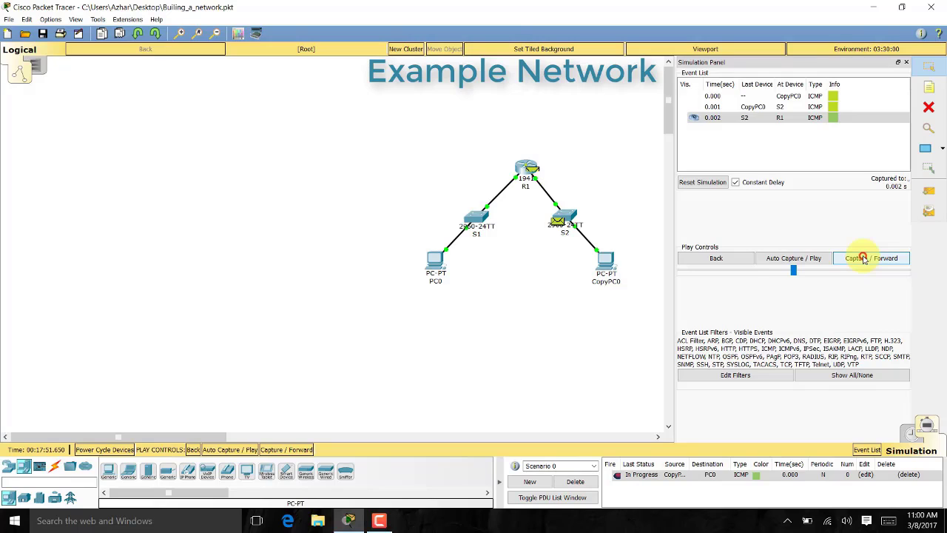
left_click(863, 258)
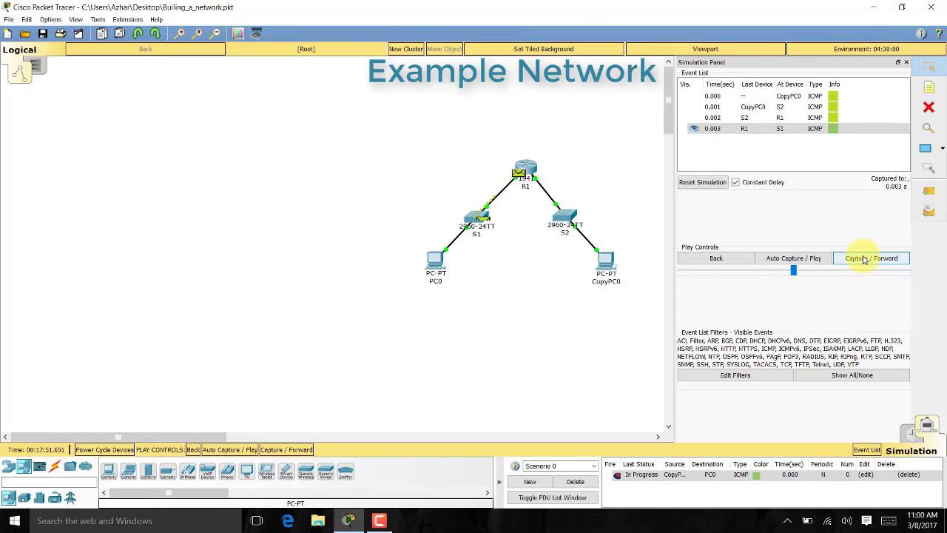
left_click(862, 259)
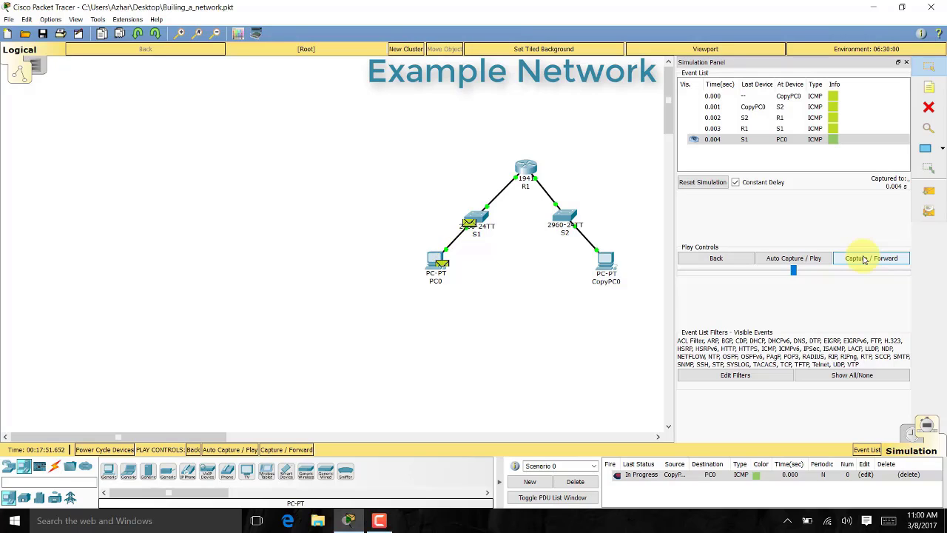
left_click(777, 260)
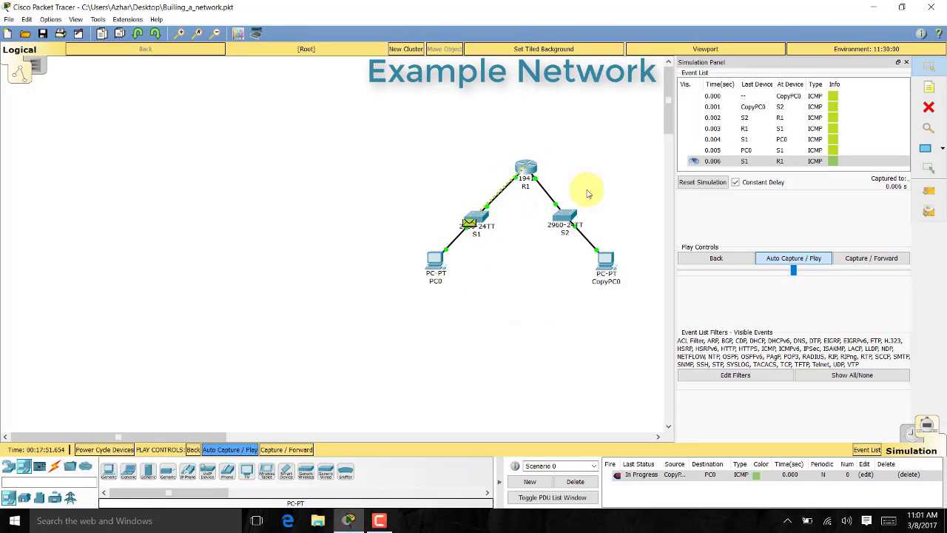
left_click_drag(796, 272, 848, 275)
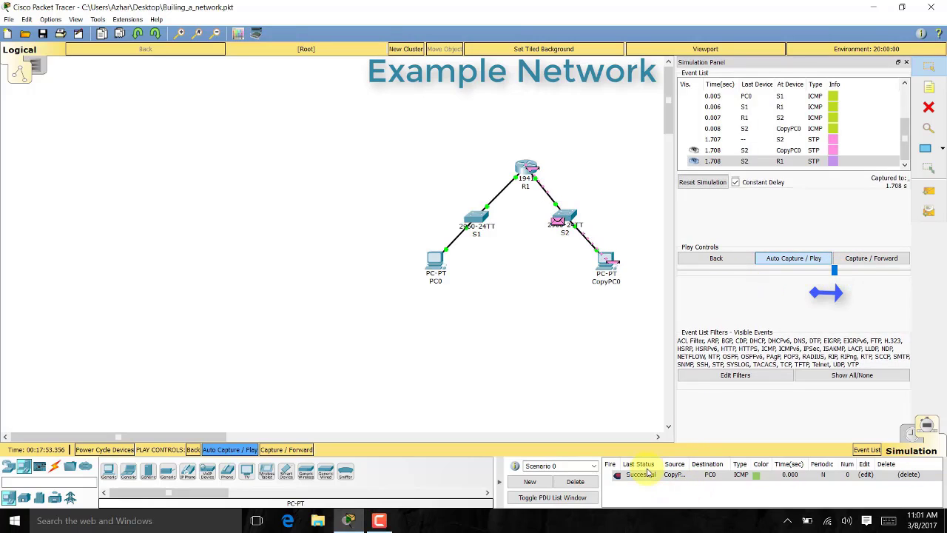
Reset the simulation and delete the CopyPC0-to-PC0 ping PDU from Scenario 0
left_click(703, 182)
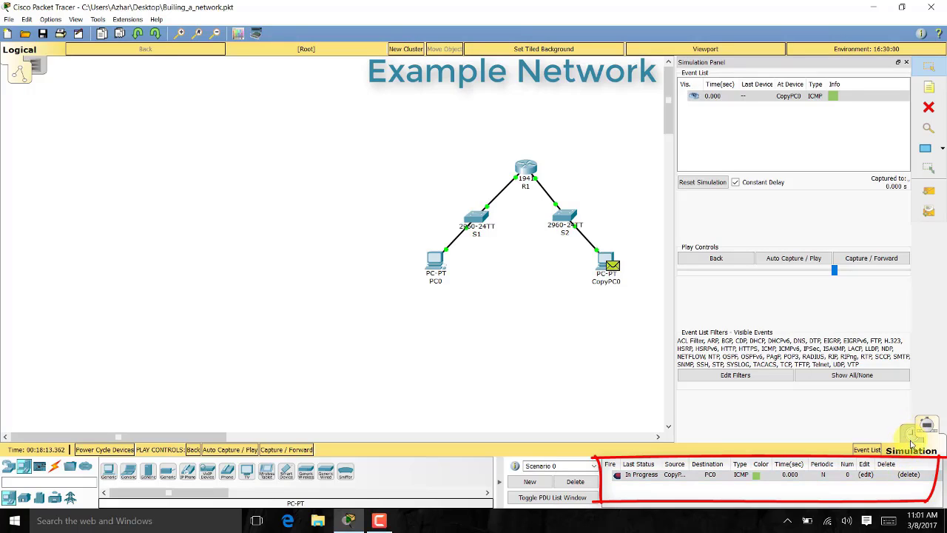
left_click(864, 474)
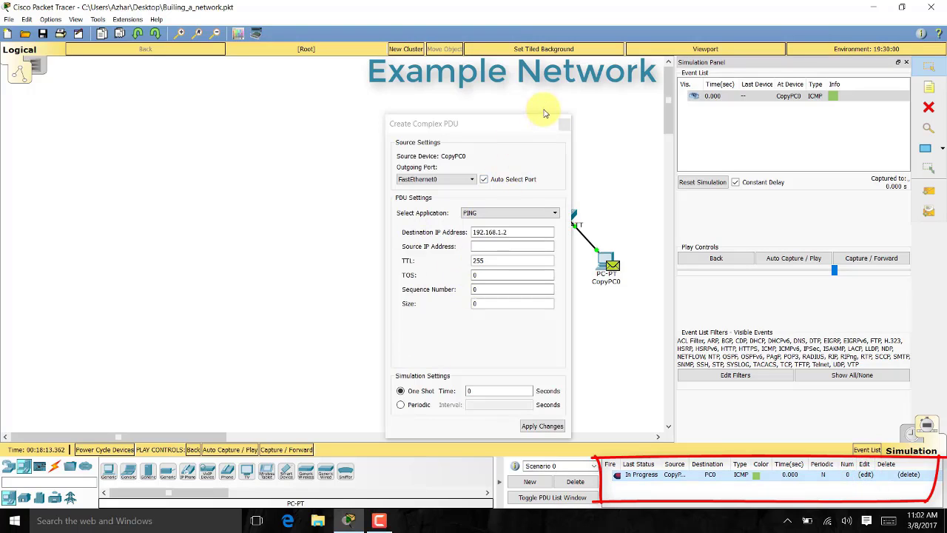
left_click(564, 128)
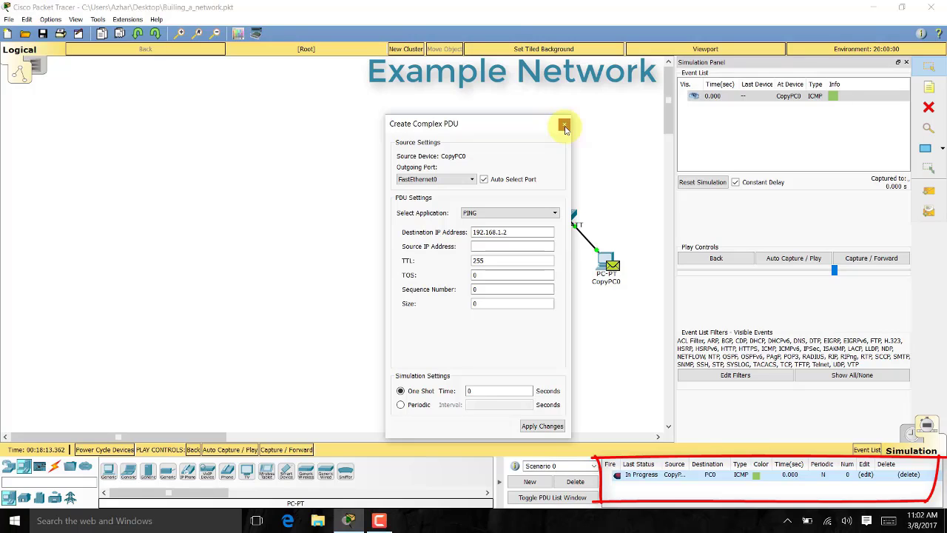
left_click(912, 475)
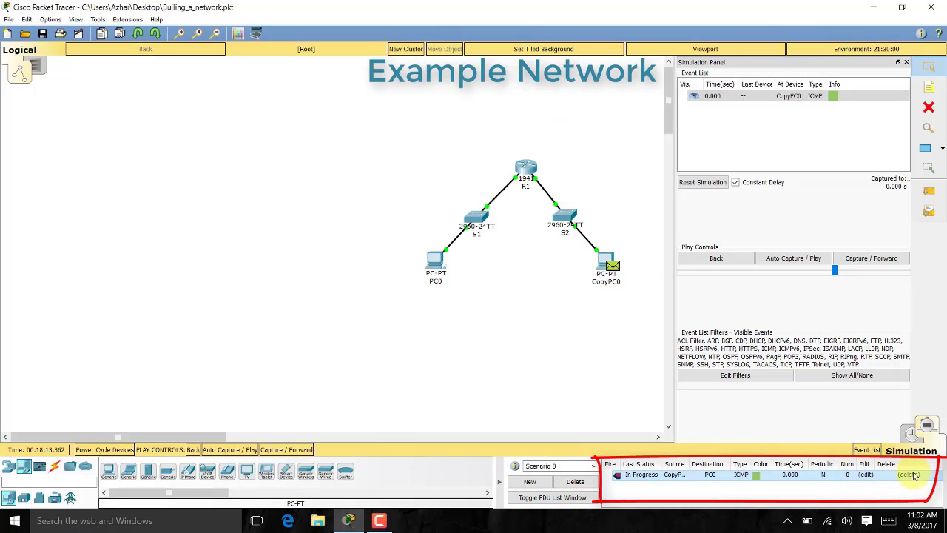
left_click(906, 474)
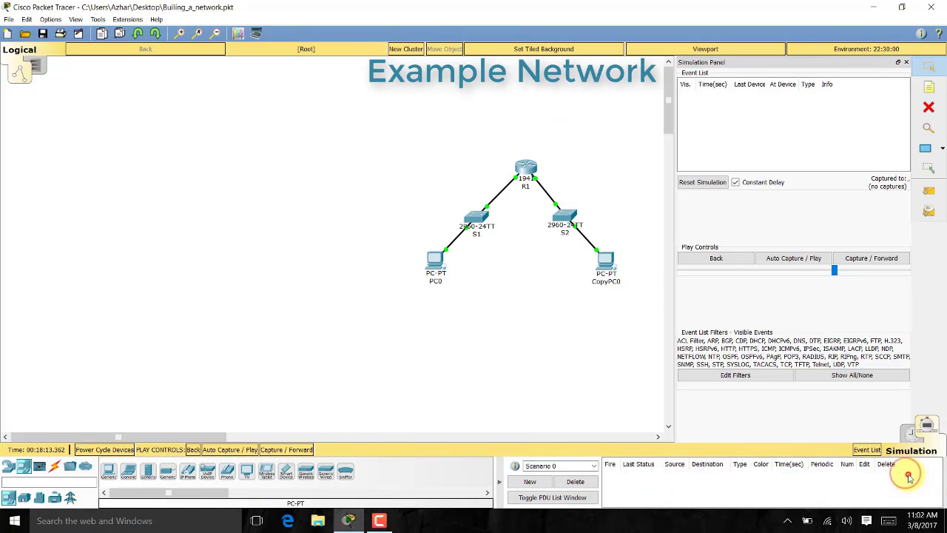
Switch to Realtime and enable Always Show Port Labels in Logical Workspace in Preferences
left_click(926, 426)
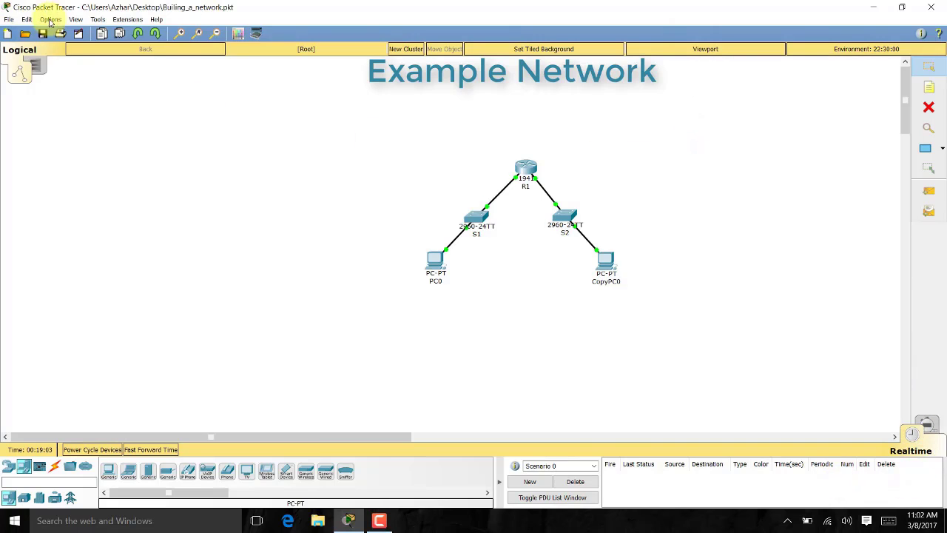
left_click(50, 20)
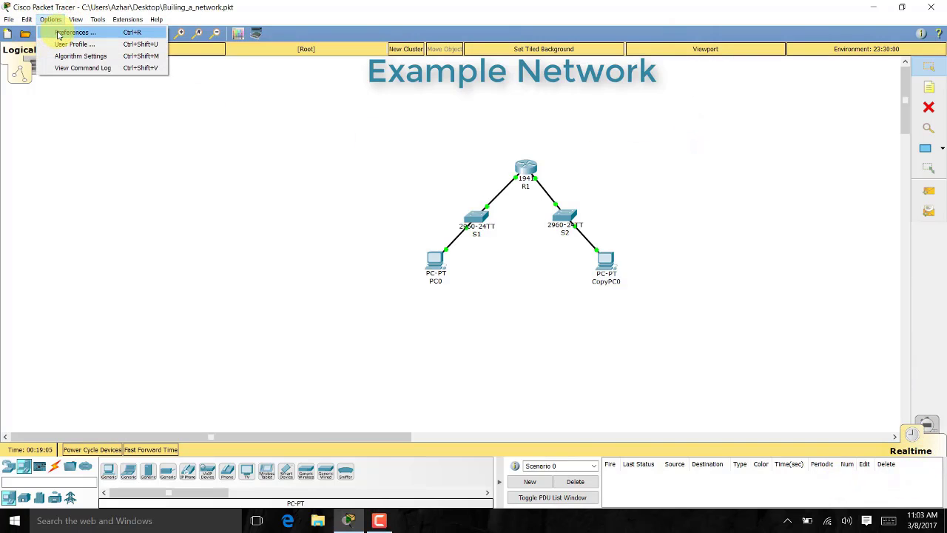
left_click(59, 35)
left_click_drag(313, 36, 700, 79)
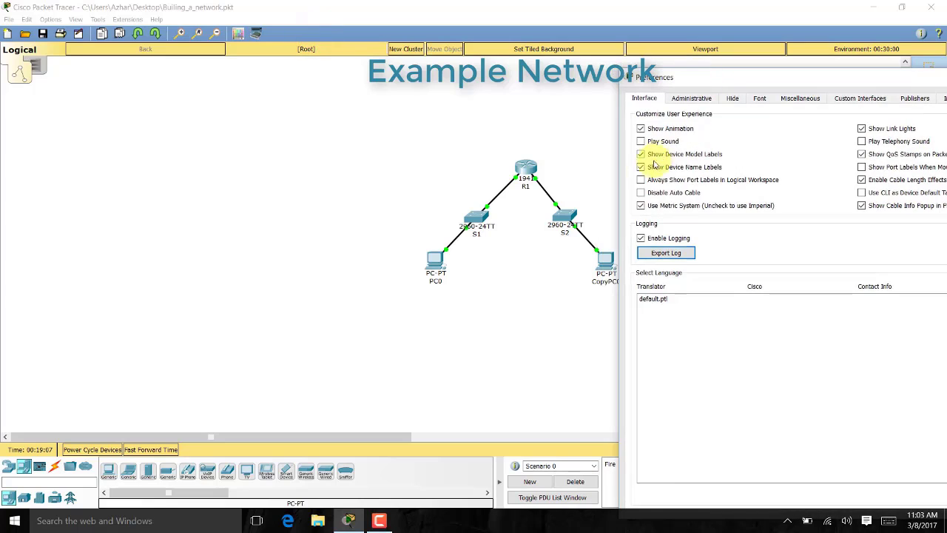
left_click(641, 179)
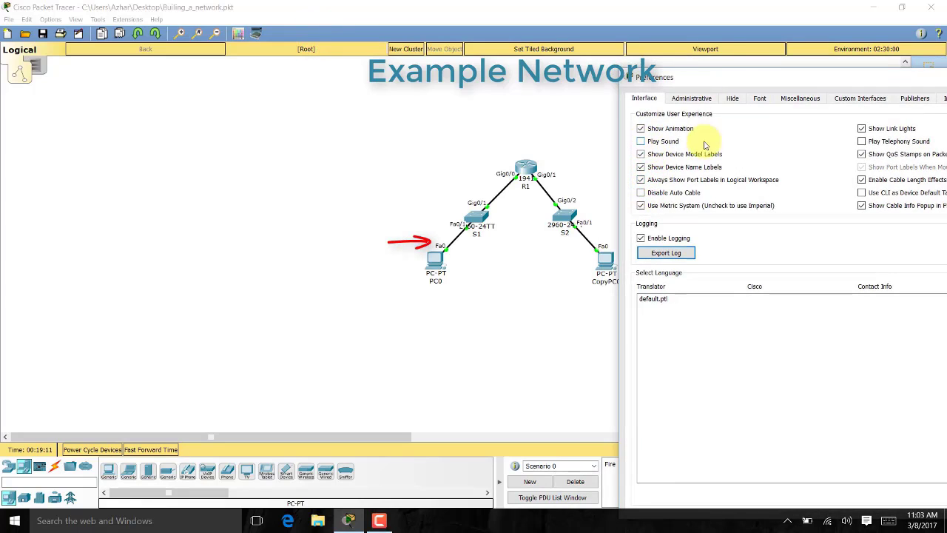
left_click_drag(761, 79, 712, 80)
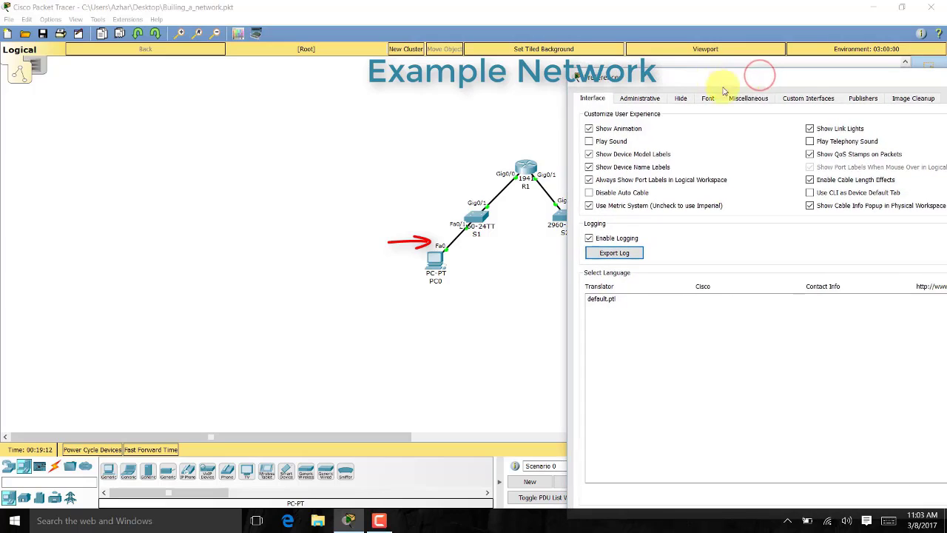
left_click(826, 131)
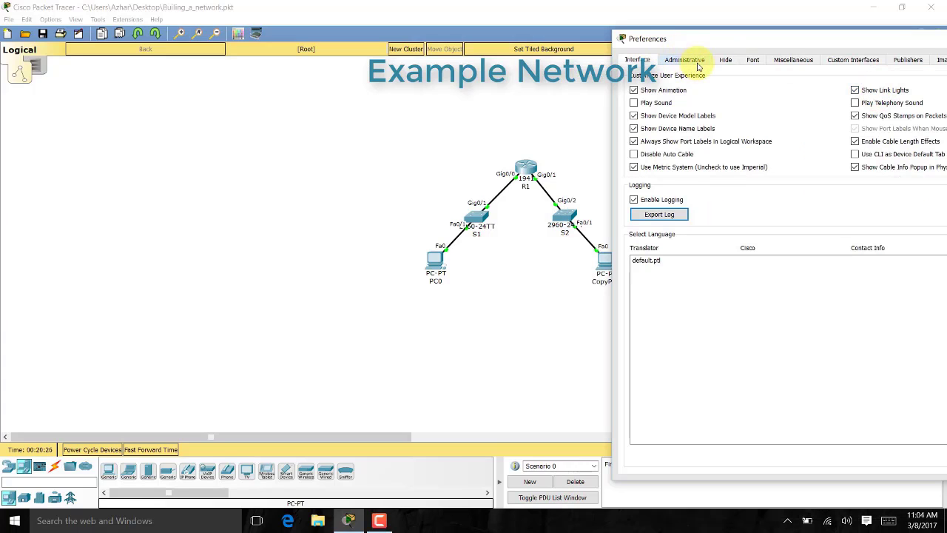
Look over the Administrative password and Hide tab options, then close Preferences
left_click(697, 64)
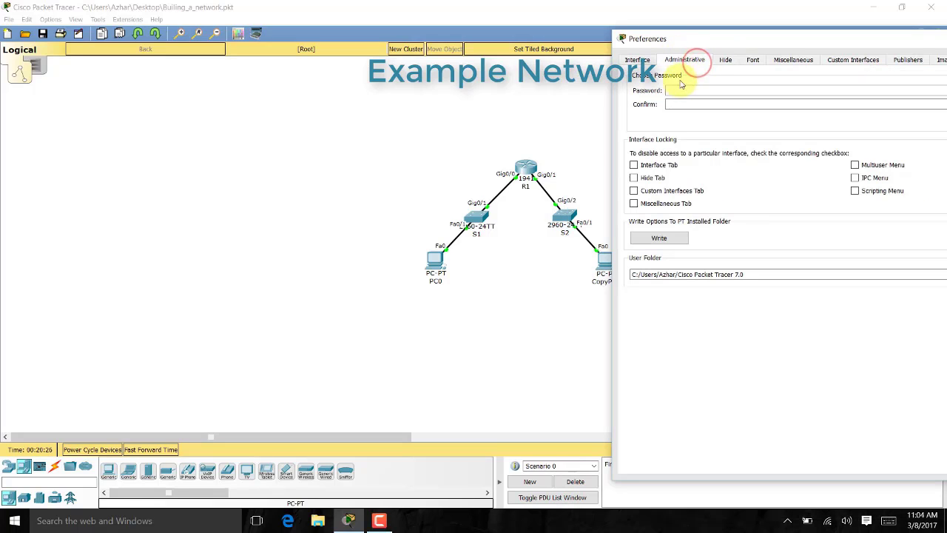
left_click(678, 104)
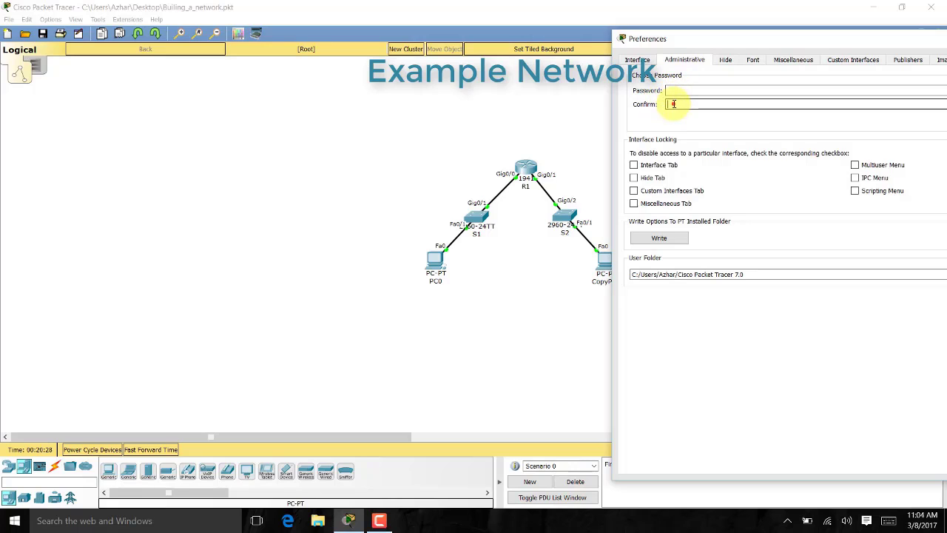
left_click(723, 60)
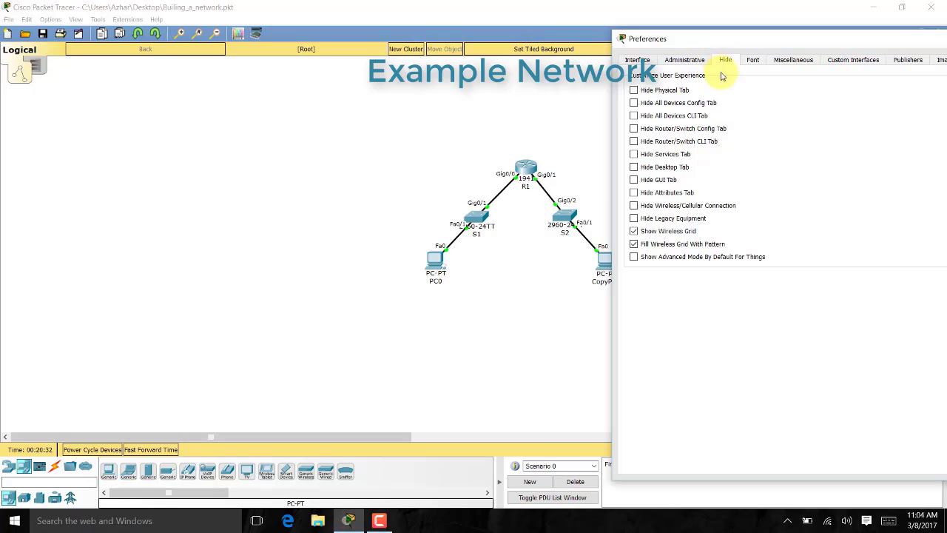
left_click(669, 93)
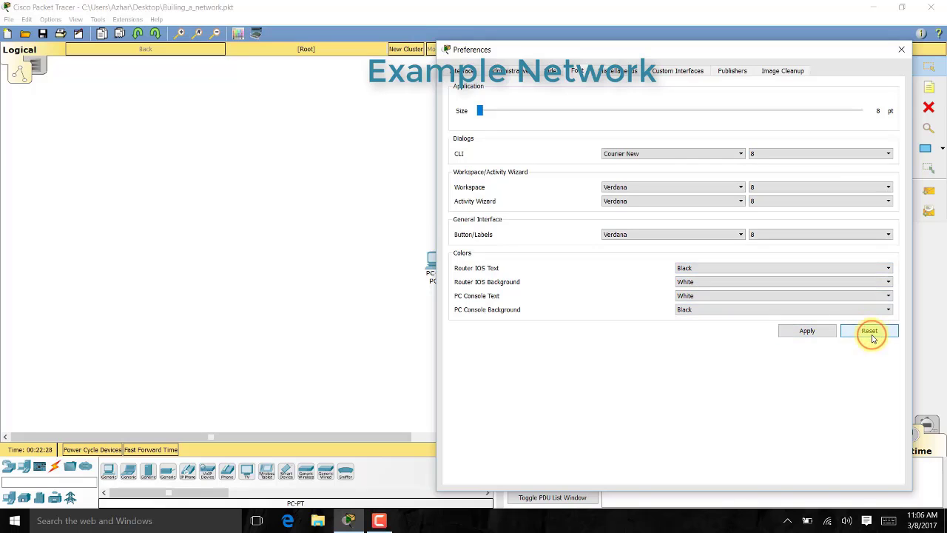
left_click(901, 50)
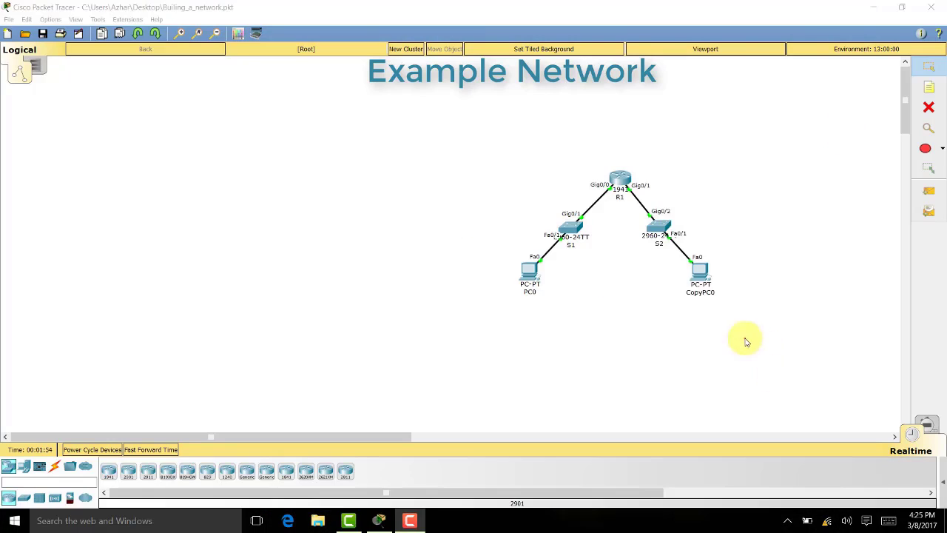
Delete all five devices of the example network and return to the Select tool
left_click_drag(744, 339, 486, 155)
key("Delete")
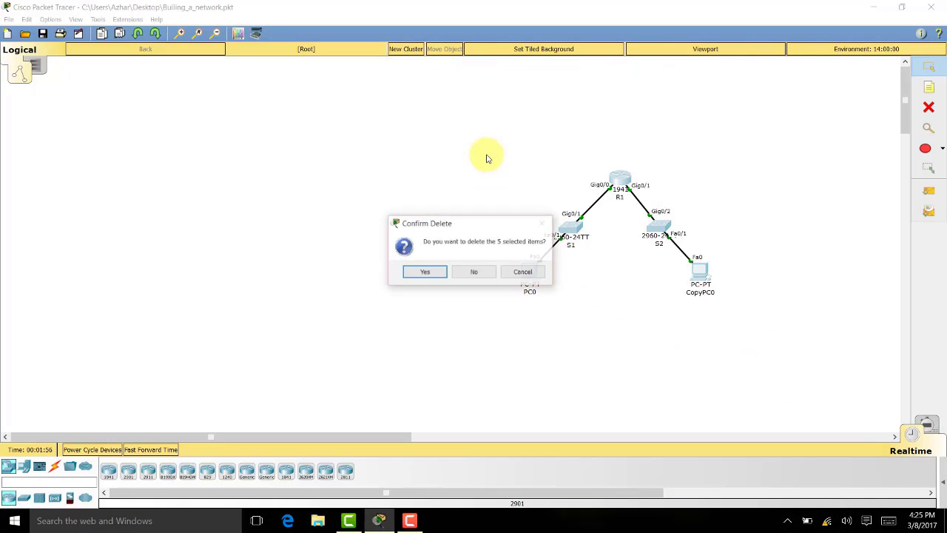
key("Return")
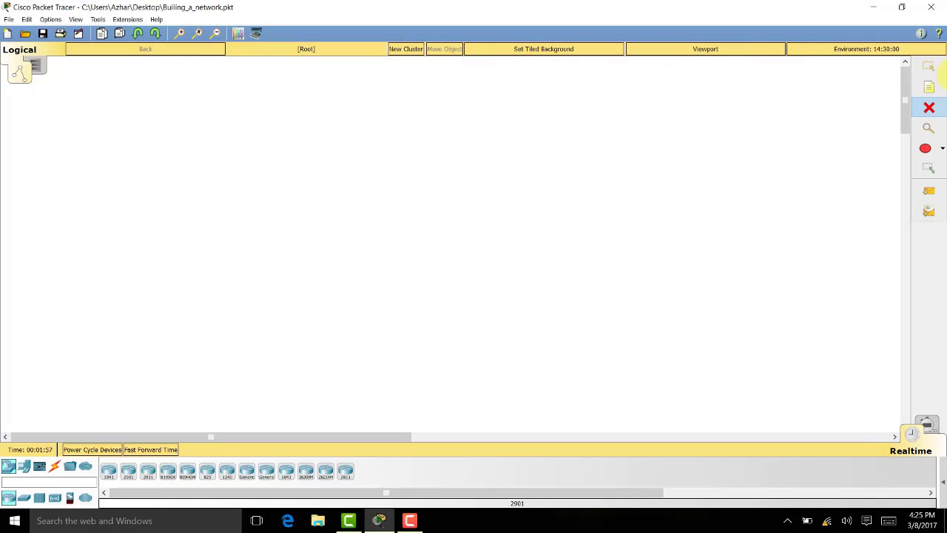
left_click(928, 66)
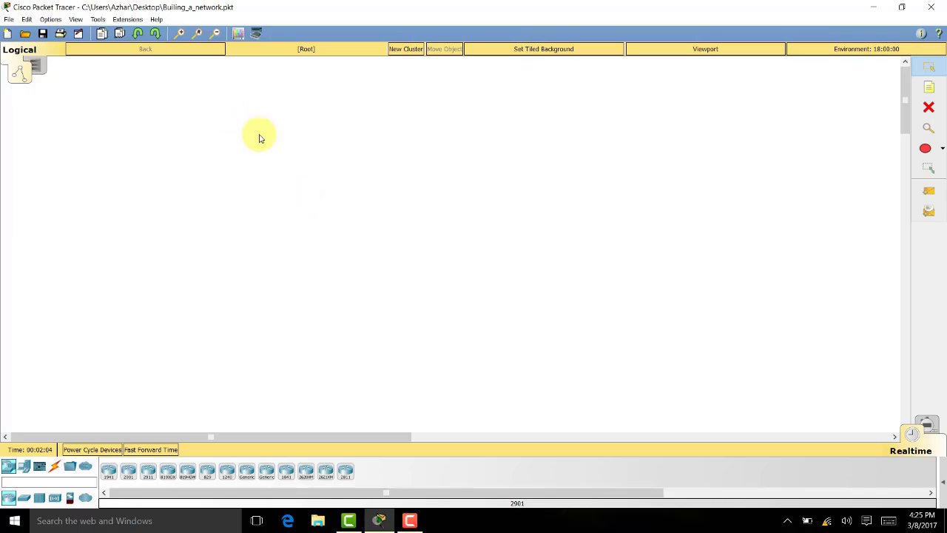
left_click(128, 22)
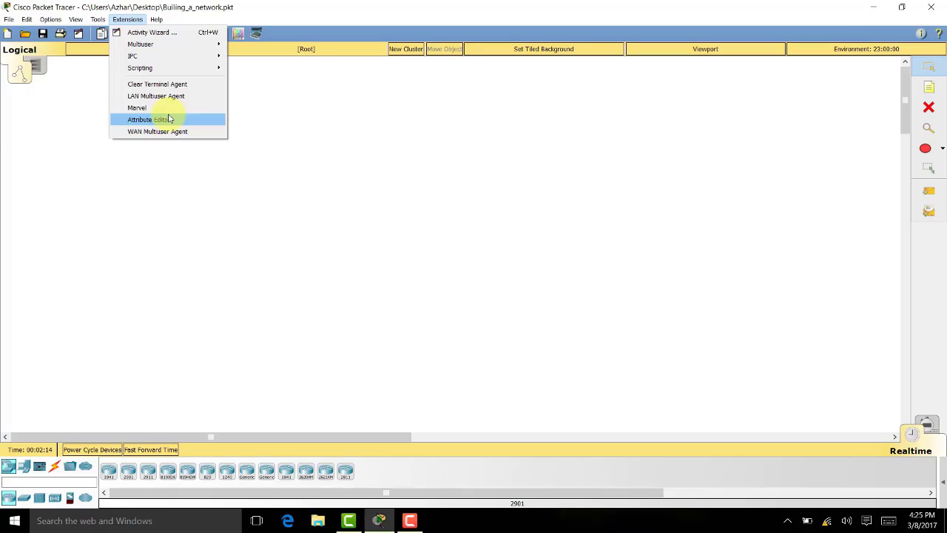
Start the Activity Wizard, view its Instructions page, and switch to editing the Answer Network
left_click(187, 35)
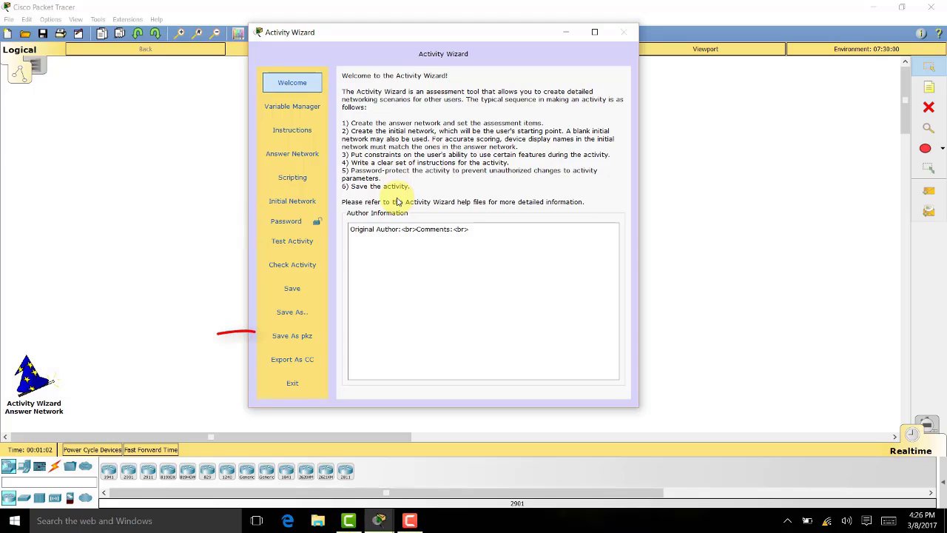
left_click(401, 229)
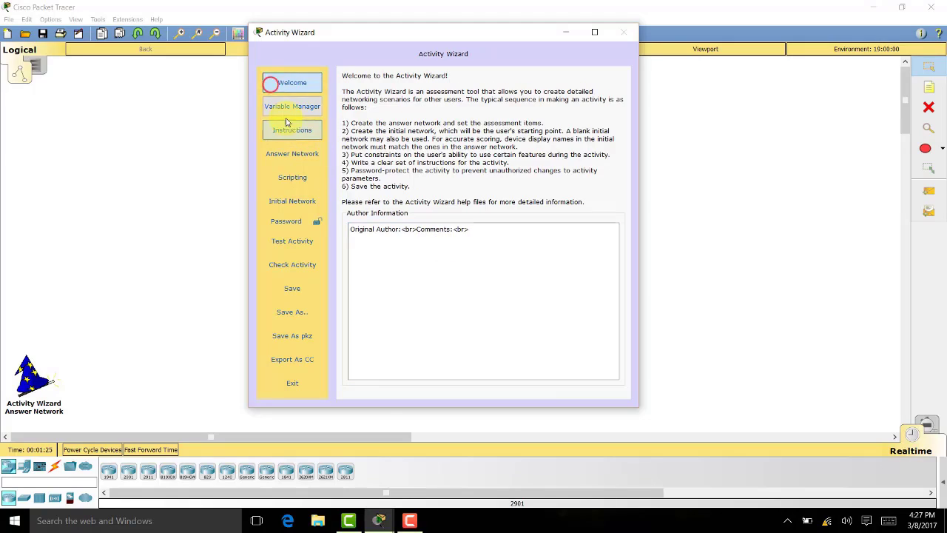
left_click(292, 130)
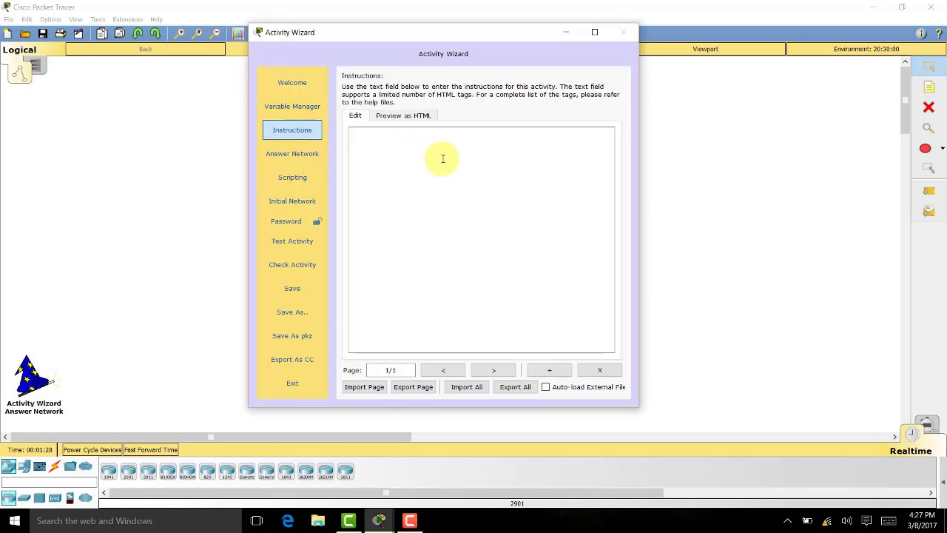
left_click(293, 130)
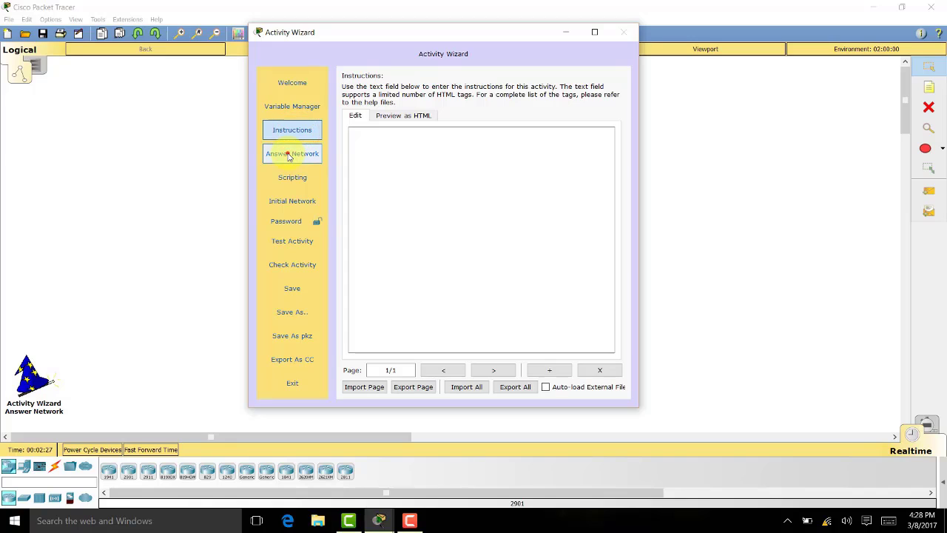
left_click(289, 154)
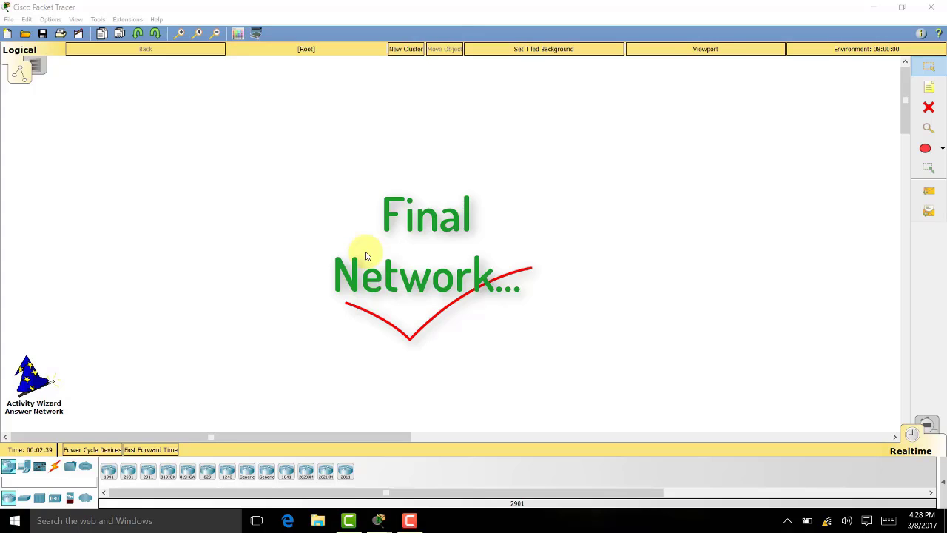
In the Initial Network, place a 2911 router (Router5) and an 829 router (Router6)
left_click(43, 382)
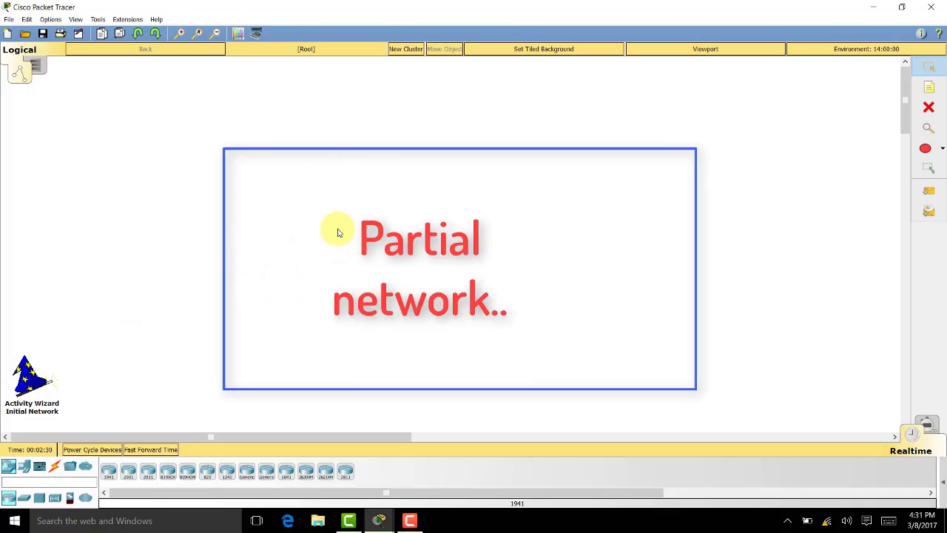
left_click(148, 471)
left_click(216, 320)
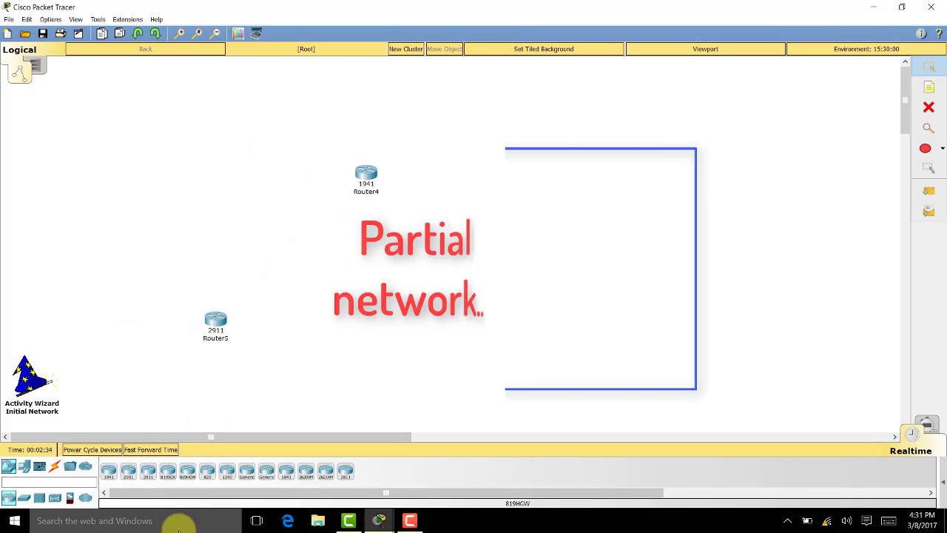
left_click(207, 471)
left_click(412, 299)
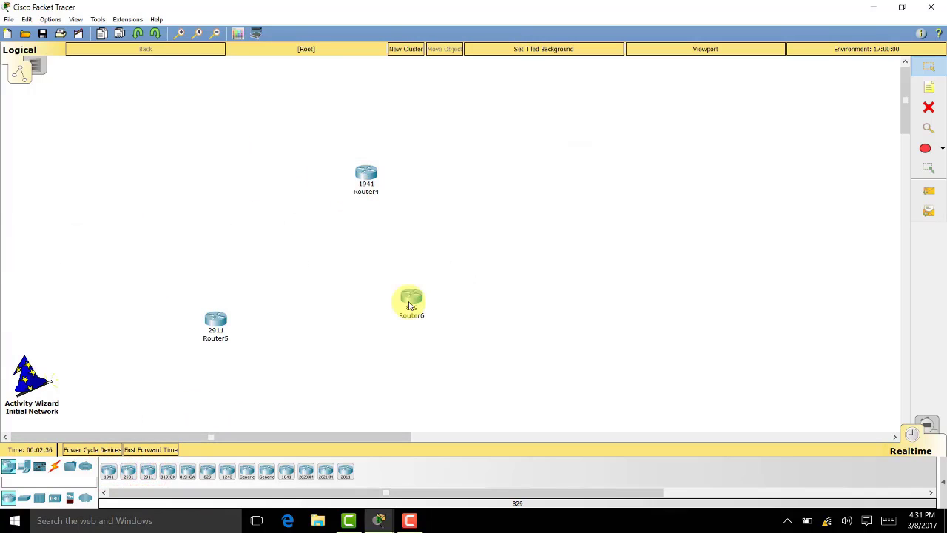
Reopen the Activity Wizard on its Password Options page
left_click(24, 381)
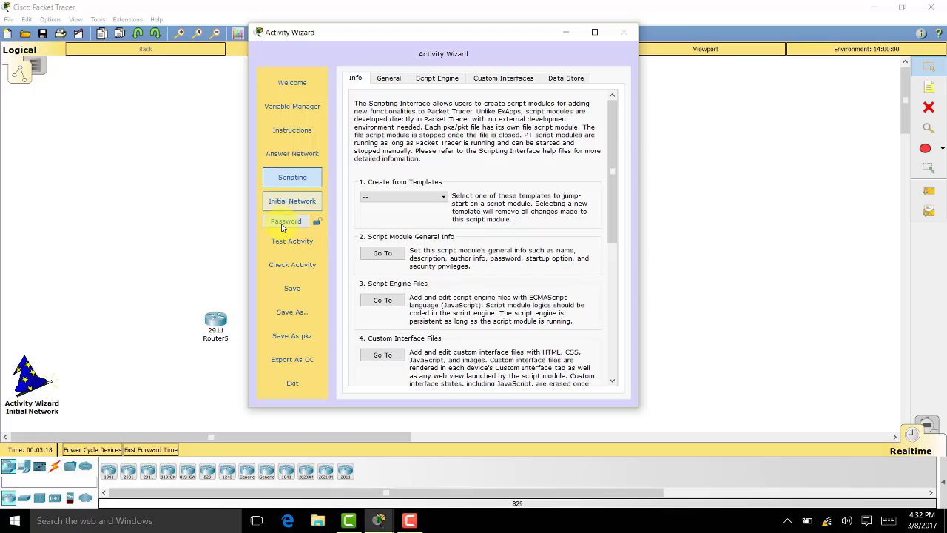
left_click(286, 221)
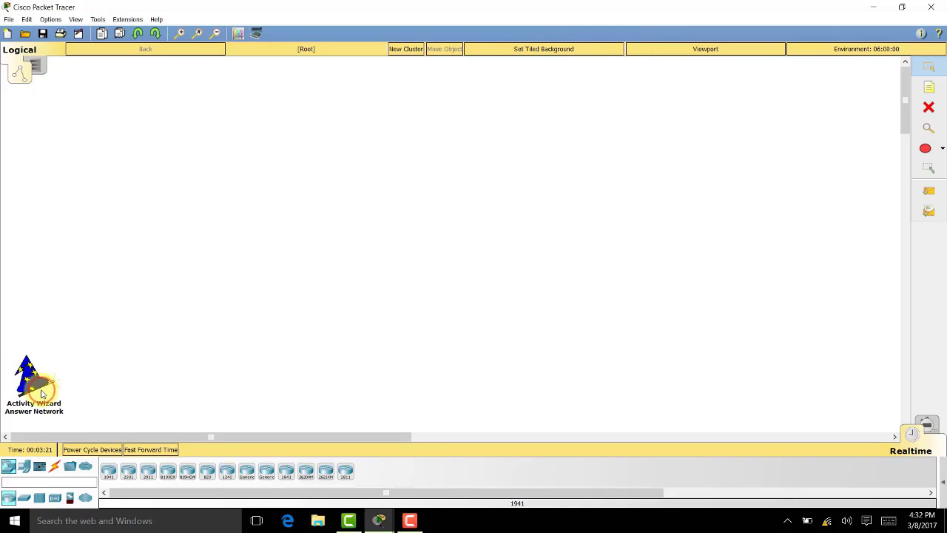
left_click(29, 381)
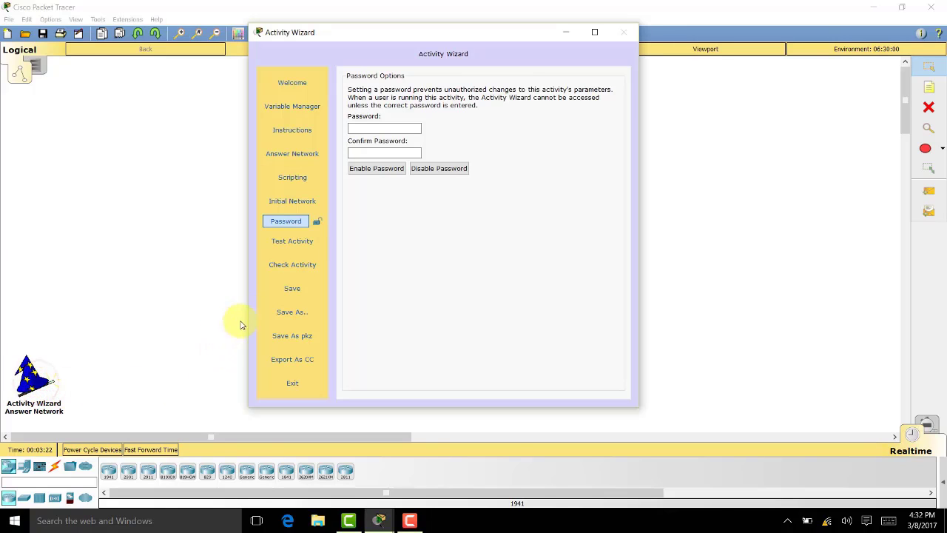
Save the activity as iot vf.pkz, accepting the bundled files
left_click(307, 344)
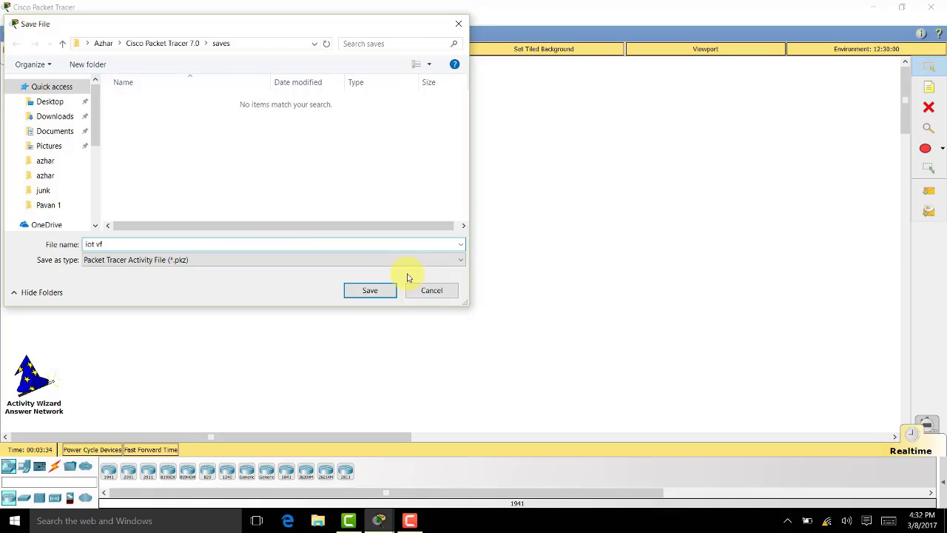
left_click(376, 289)
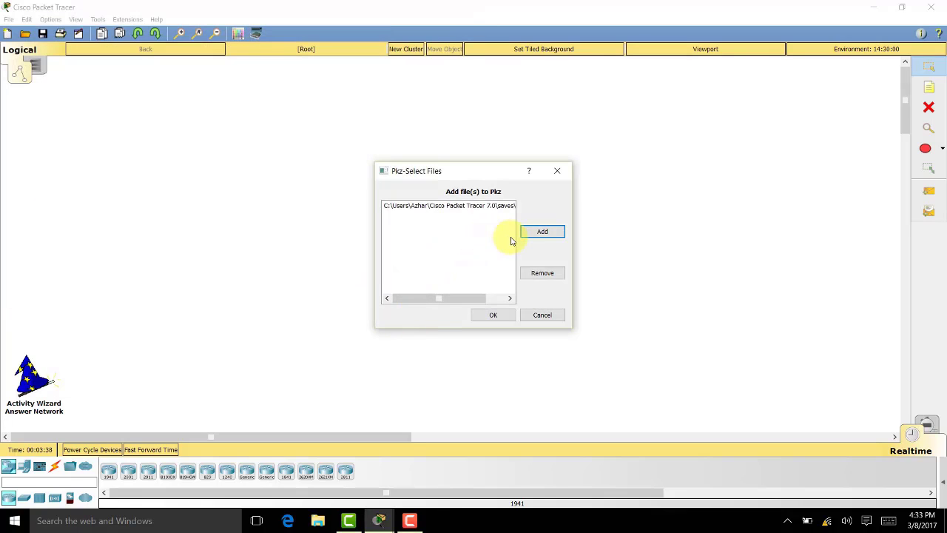
left_click(497, 315)
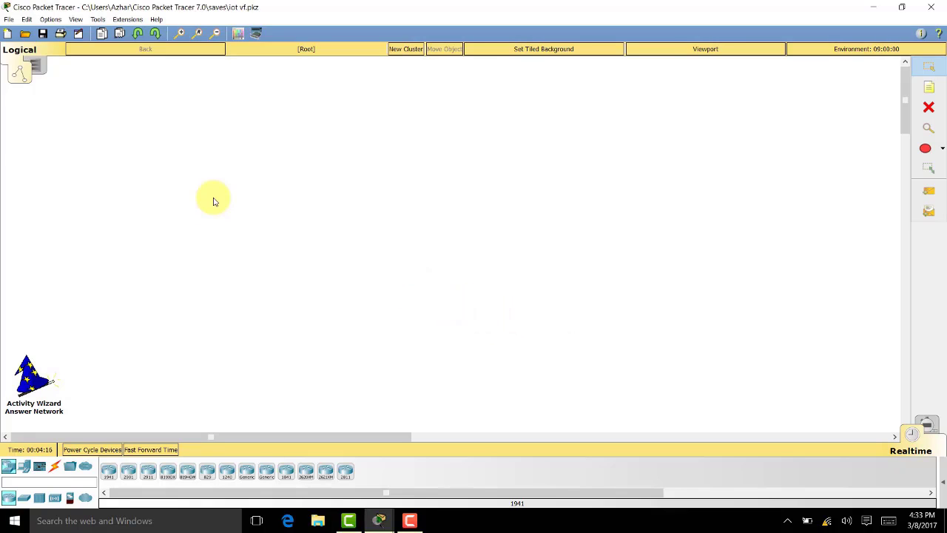
Open instructor assignment.pka from the Desktop
left_click(25, 34)
left_click(222, 136)
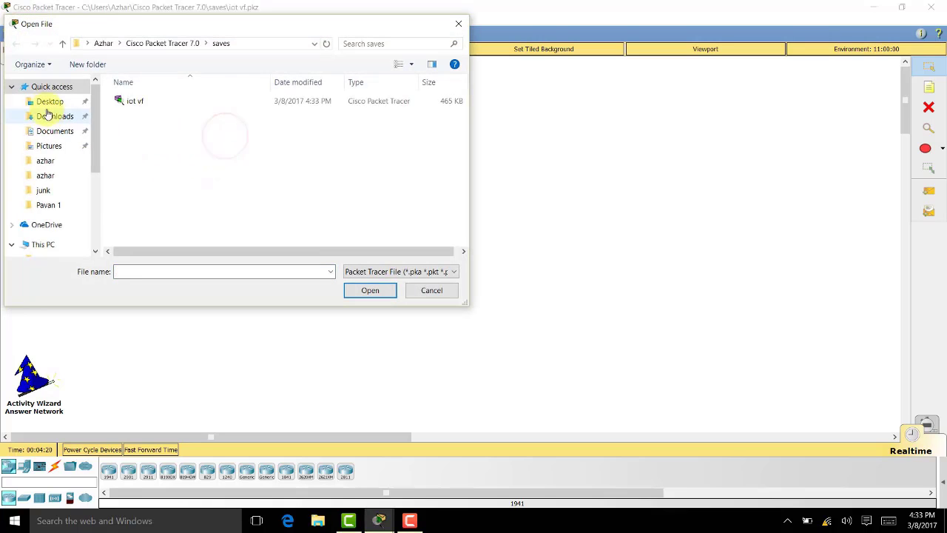
left_click(48, 104)
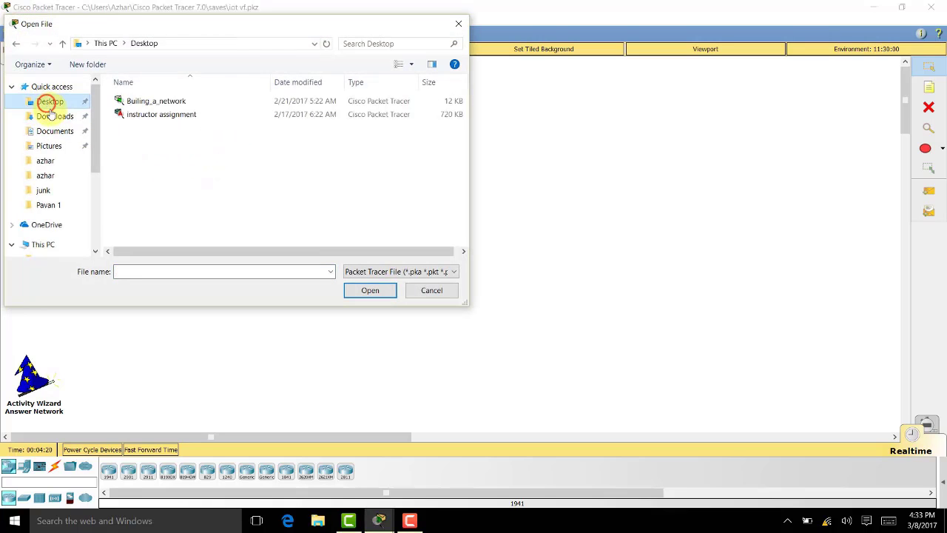
double_click(163, 117)
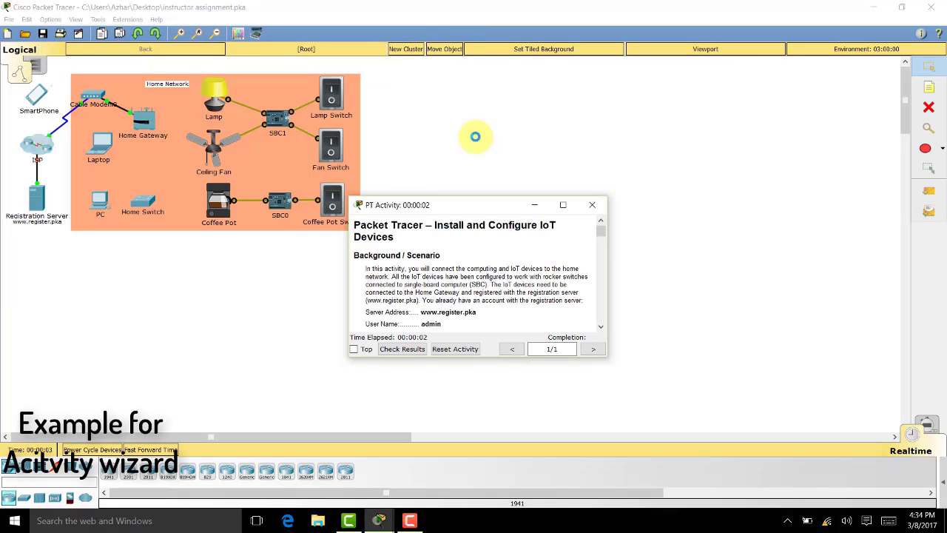
Move and enlarge the PT Activity instructions window and scroll through the task
left_click_drag(473, 209, 540, 84)
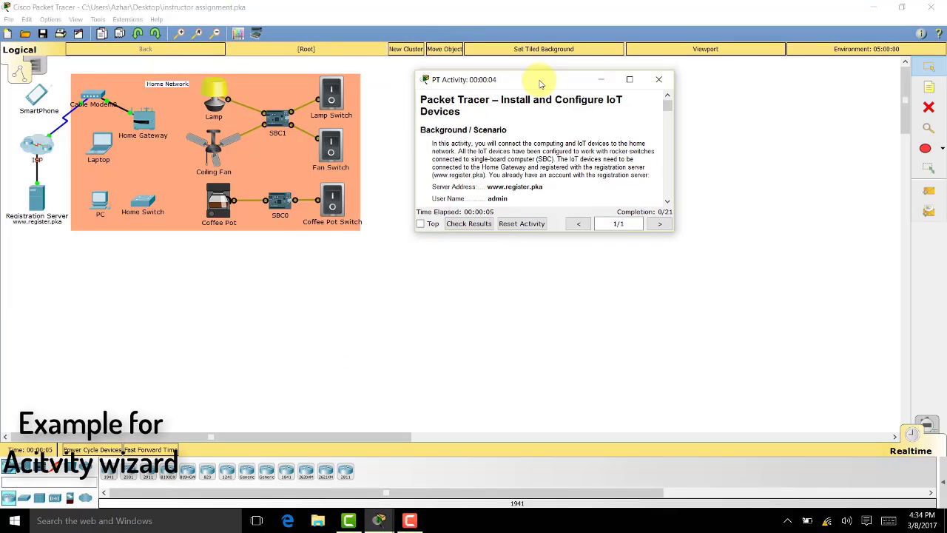
left_click_drag(673, 230, 924, 496)
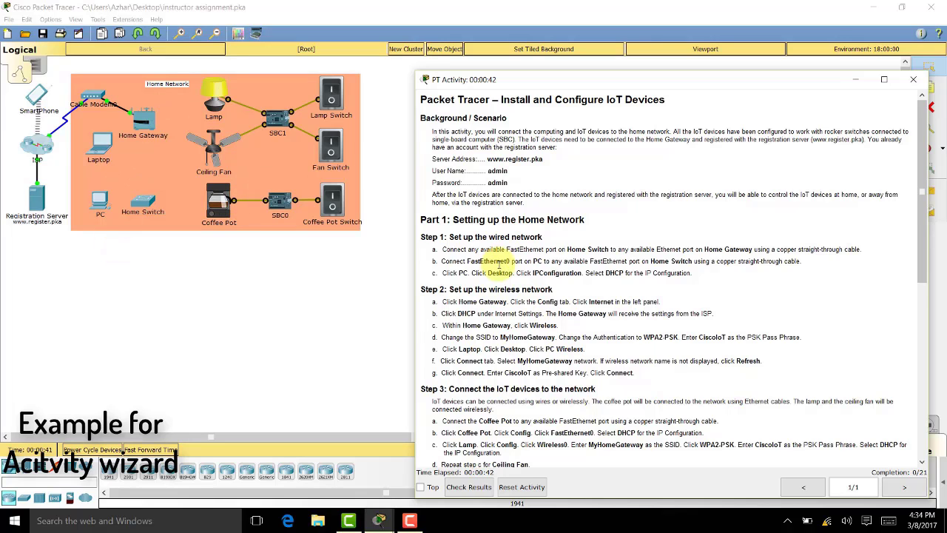
scroll(499, 265, "down", 5)
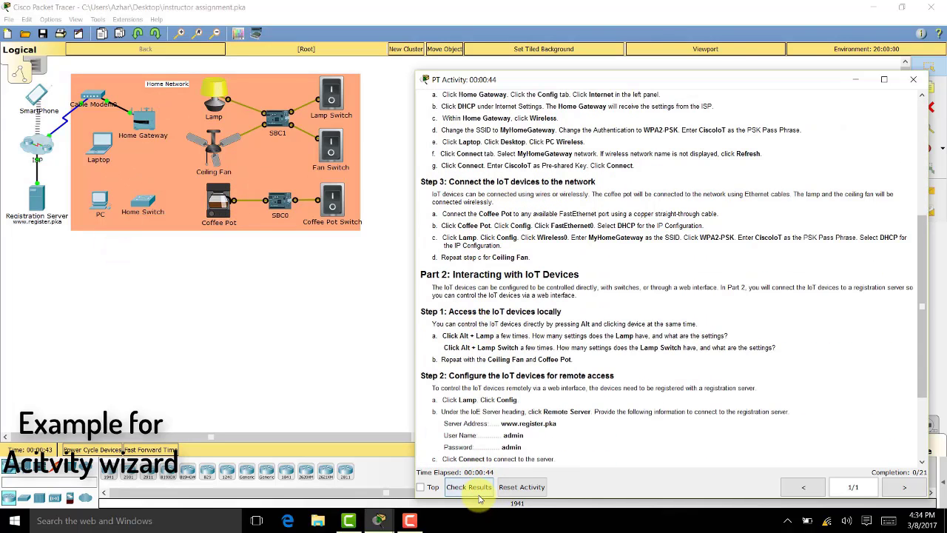
Check results and review Overall Feedback, the 0/21 Assessment Items and Connectivity Tests
left_click(477, 486)
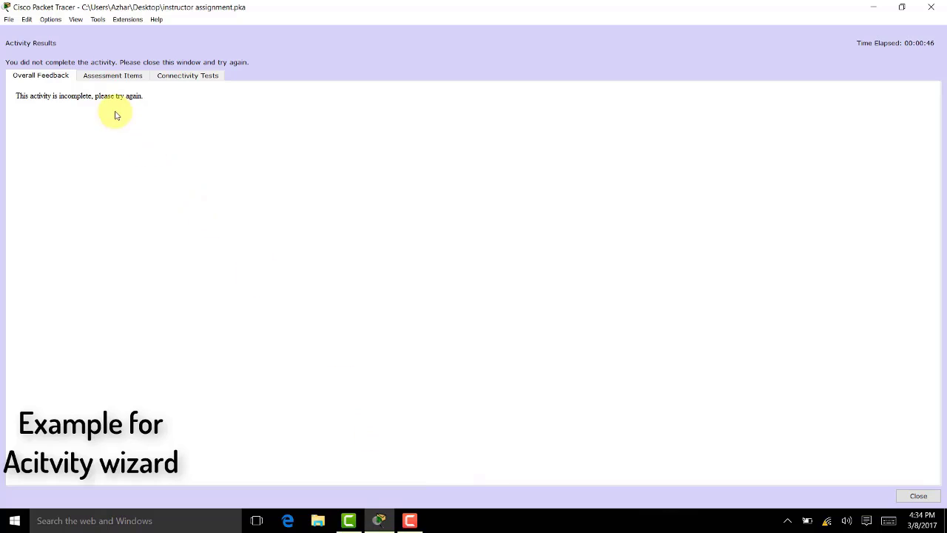
left_click_drag(28, 95, 153, 102)
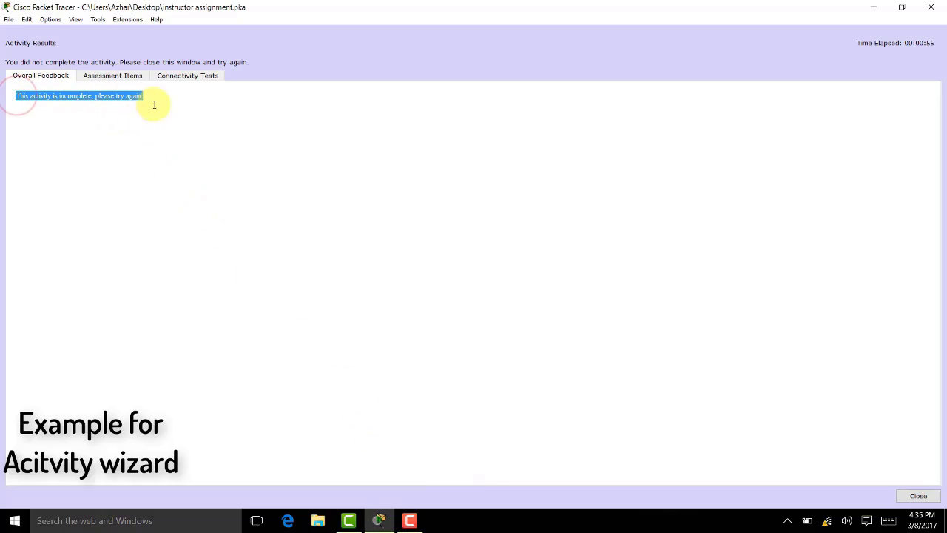
left_click(55, 74)
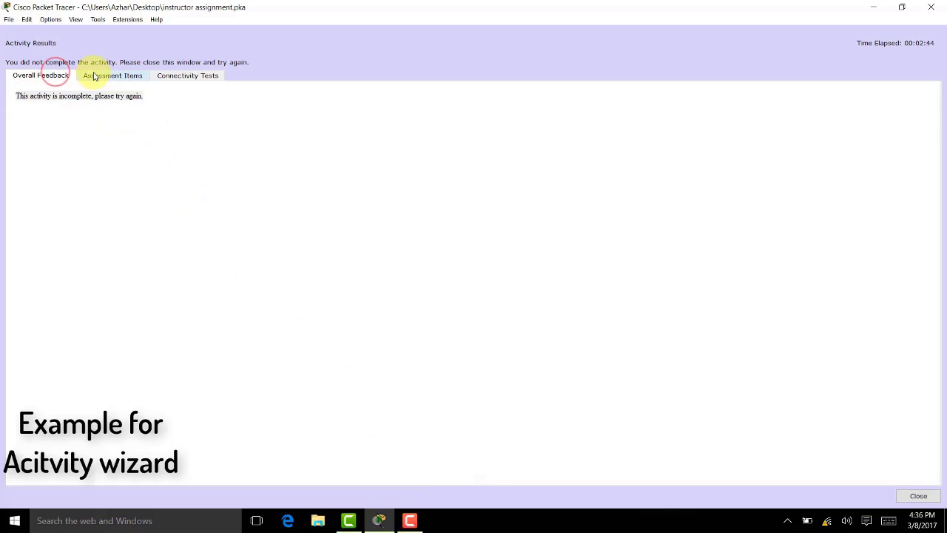
left_click(94, 76)
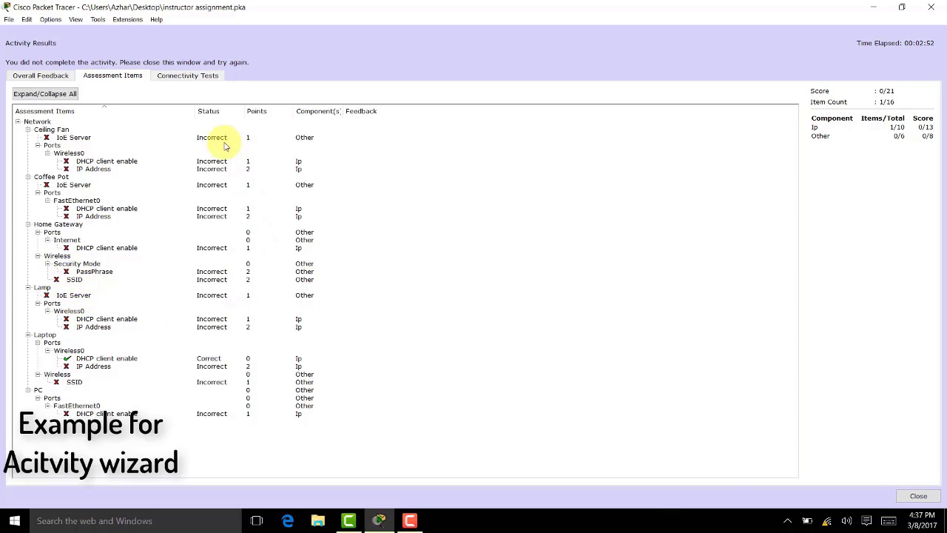
left_click(187, 76)
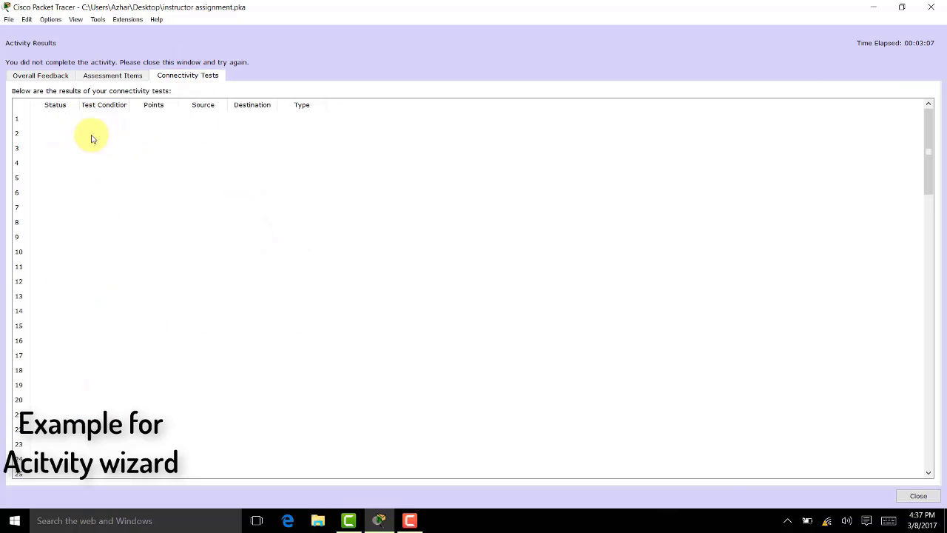
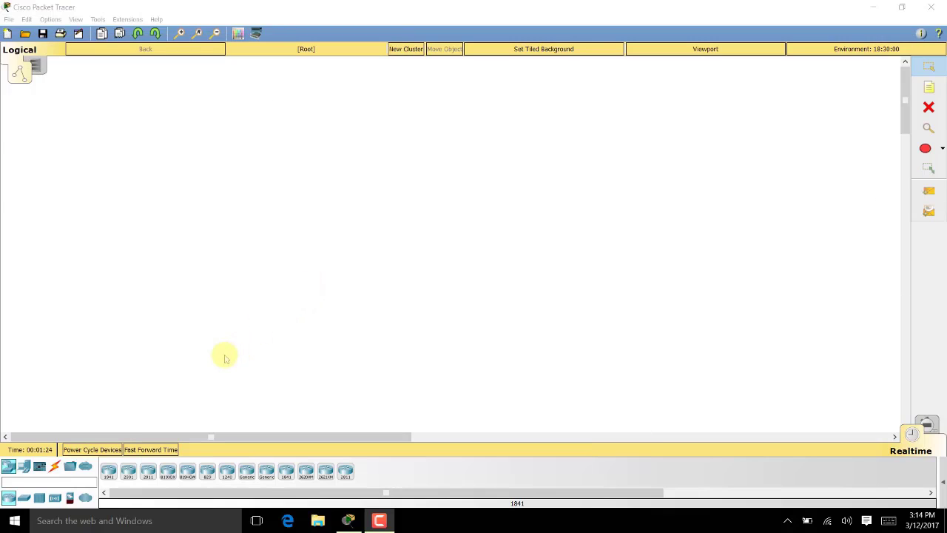
Place a 2911 router on the canvas and name it 'isp router'
left_click_drag(149, 472, 274, 255)
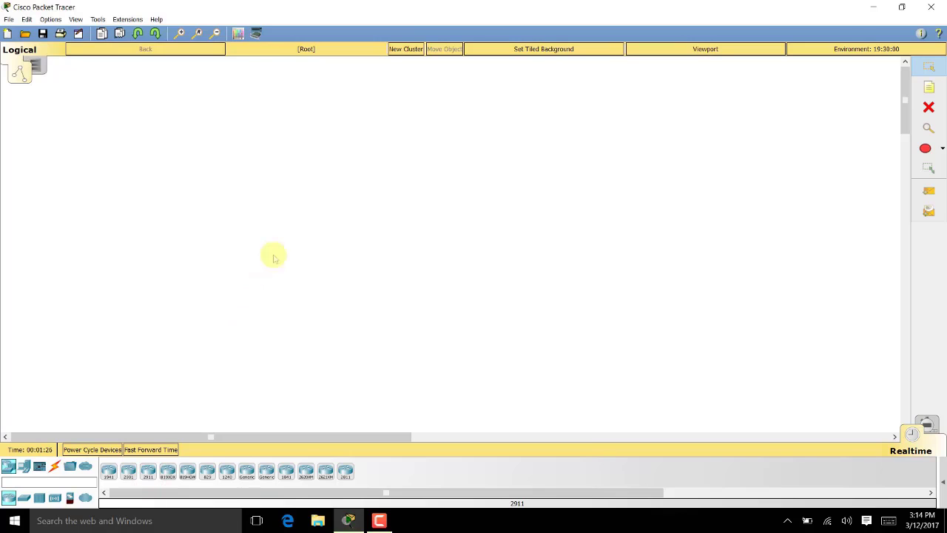
left_click(283, 272)
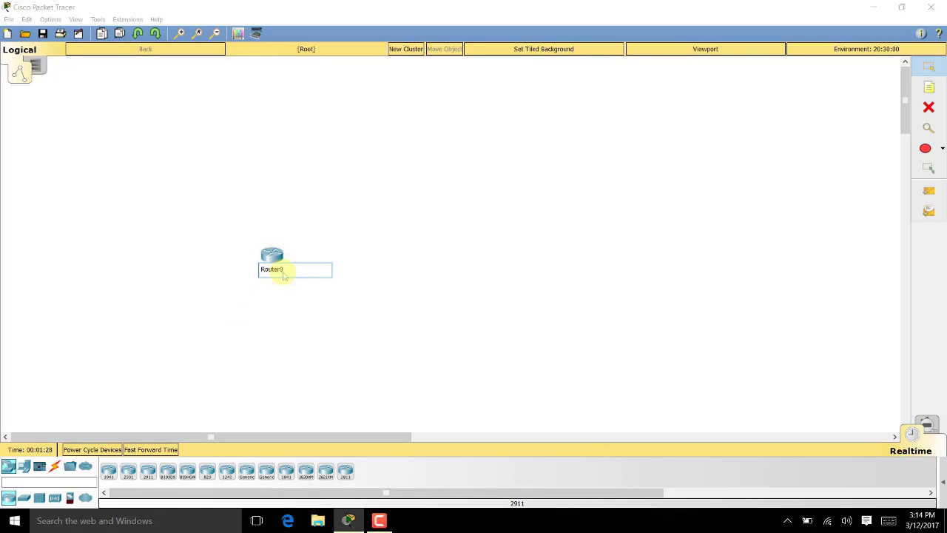
type("isp router")
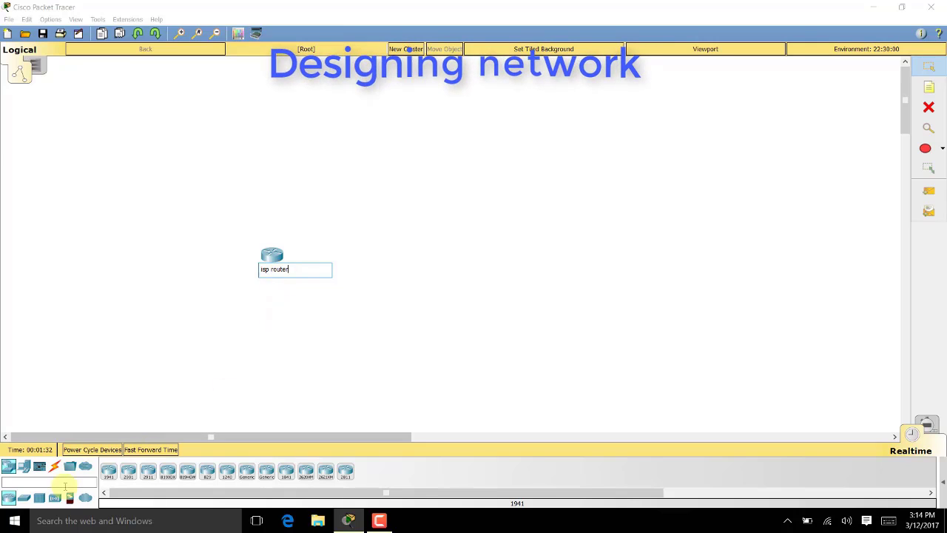
key("Return")
Add a switch below the router and rename it 'Switch'
left_click(23, 497)
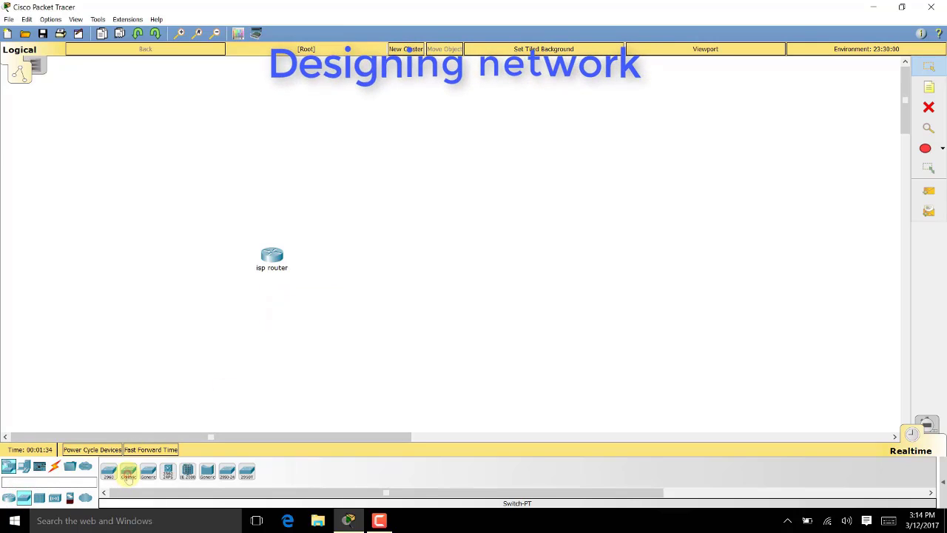
left_click_drag(108, 472, 272, 320)
left_click(278, 334)
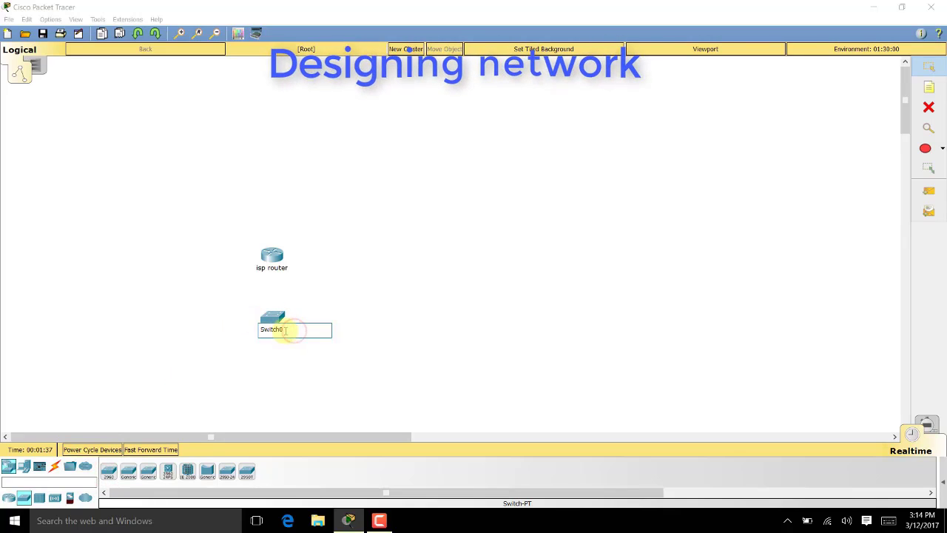
key("BackSpace")
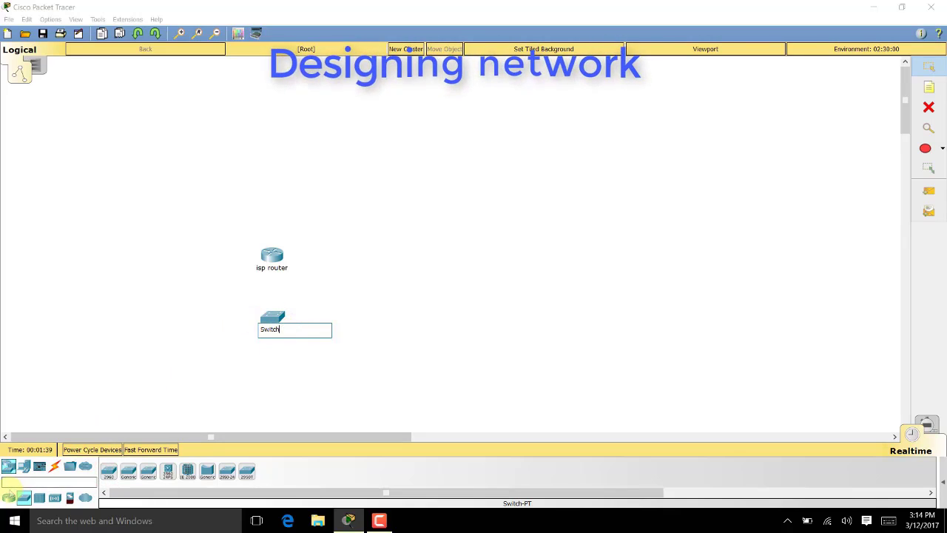
left_click(8, 497)
Add two servers below the switch, named 'dns server' and 'iot server'
left_click(24, 466)
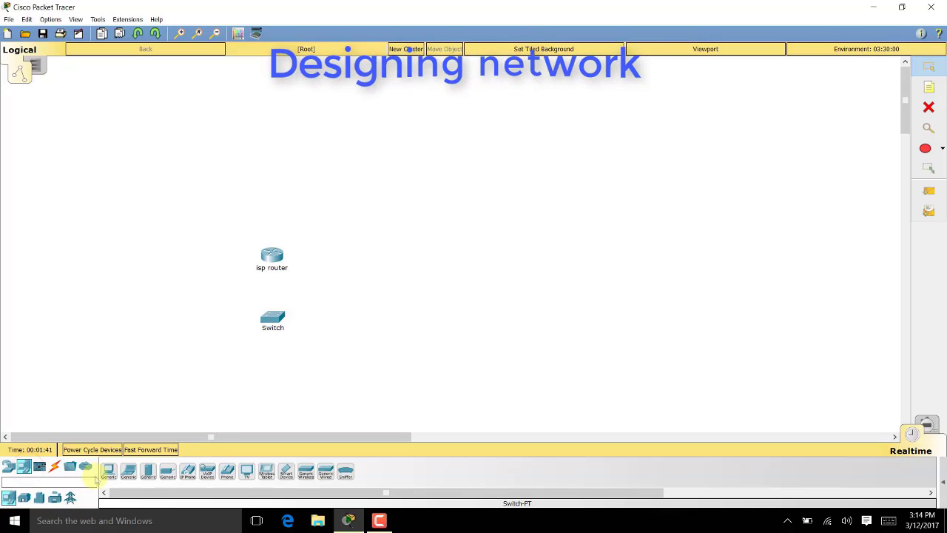
left_click_drag(147, 471, 189, 388)
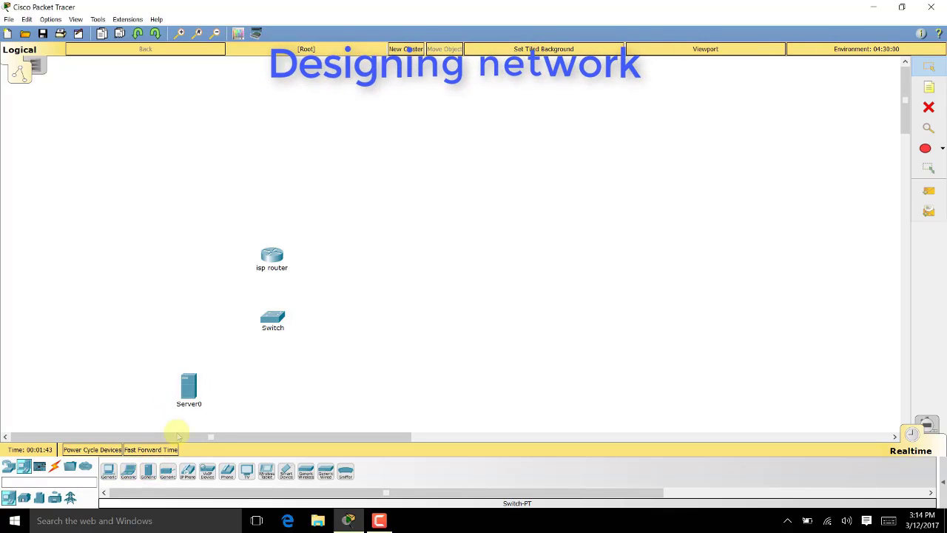
left_click_drag(150, 470, 318, 390)
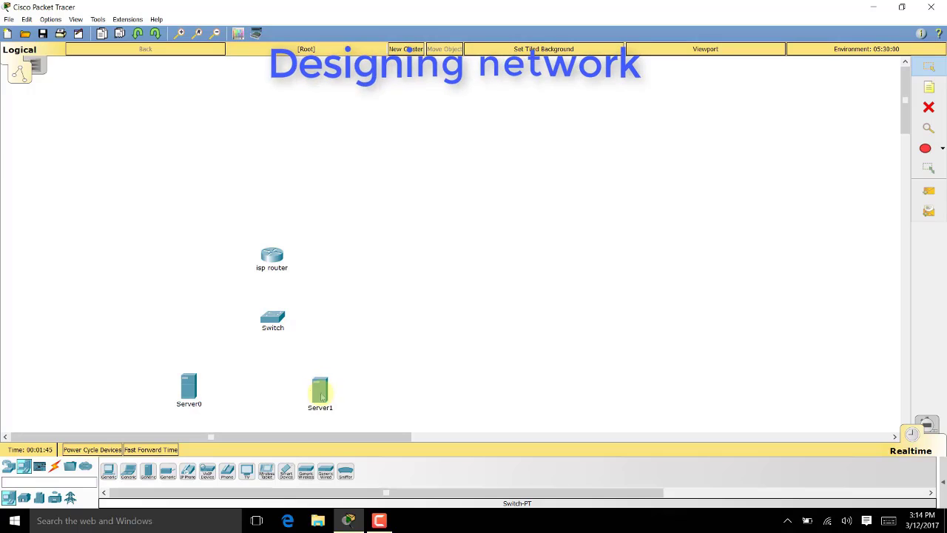
left_click(205, 412)
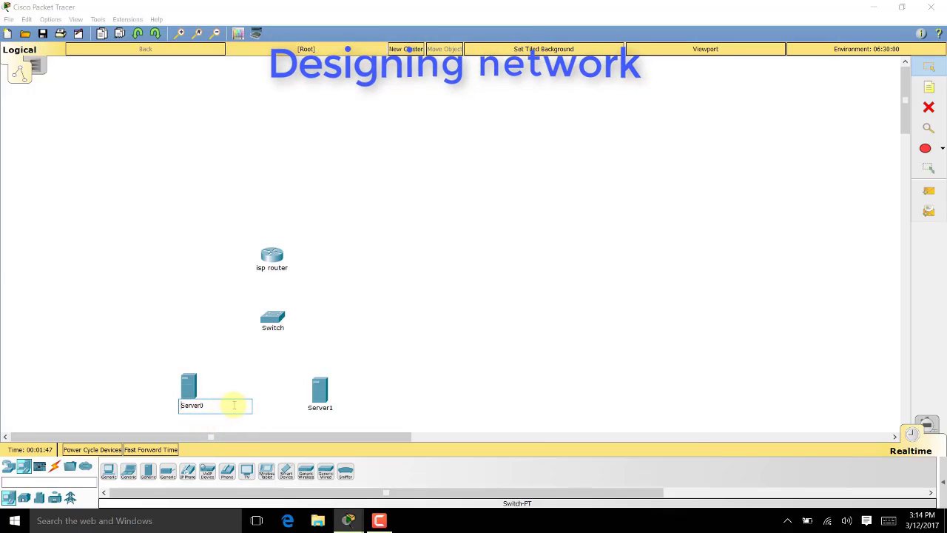
key("ctrl+a")
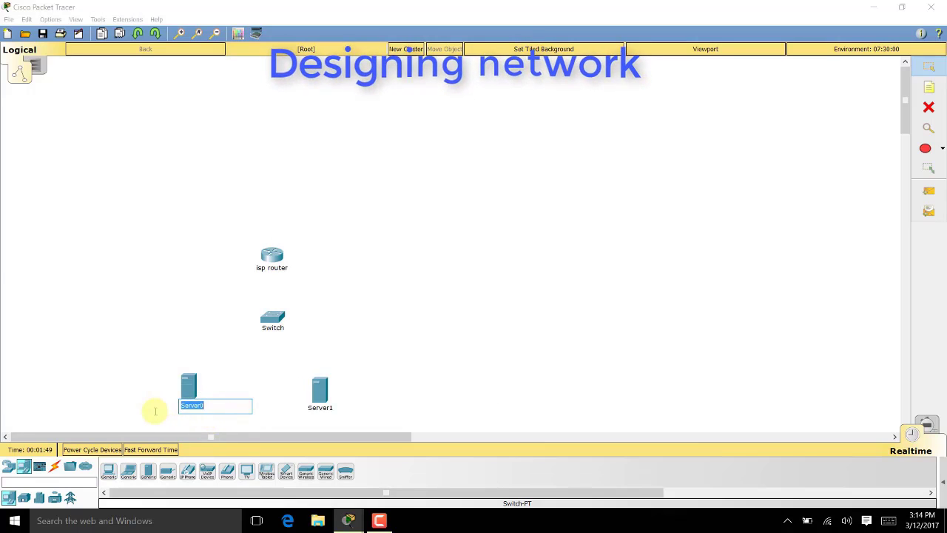
type("dns server")
left_click(321, 407)
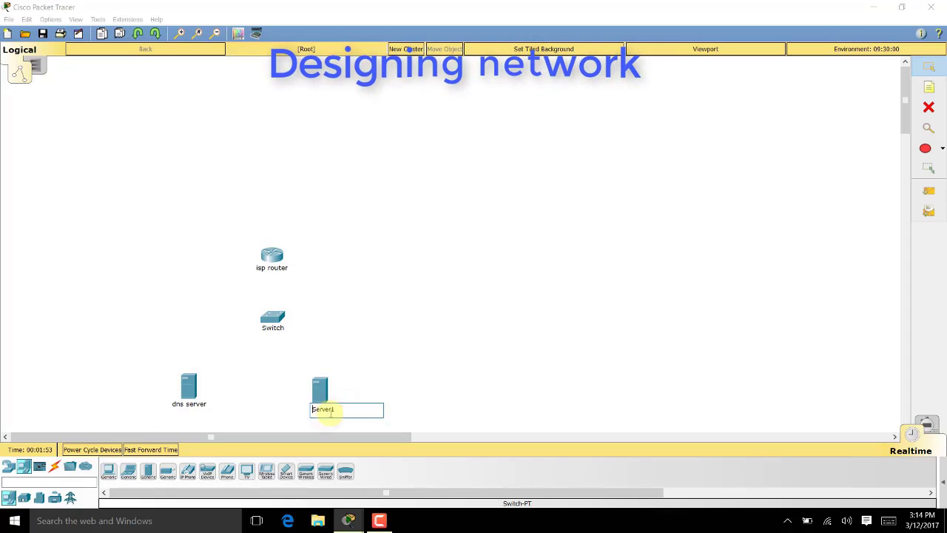
key("ctrl+a")
type("iot")
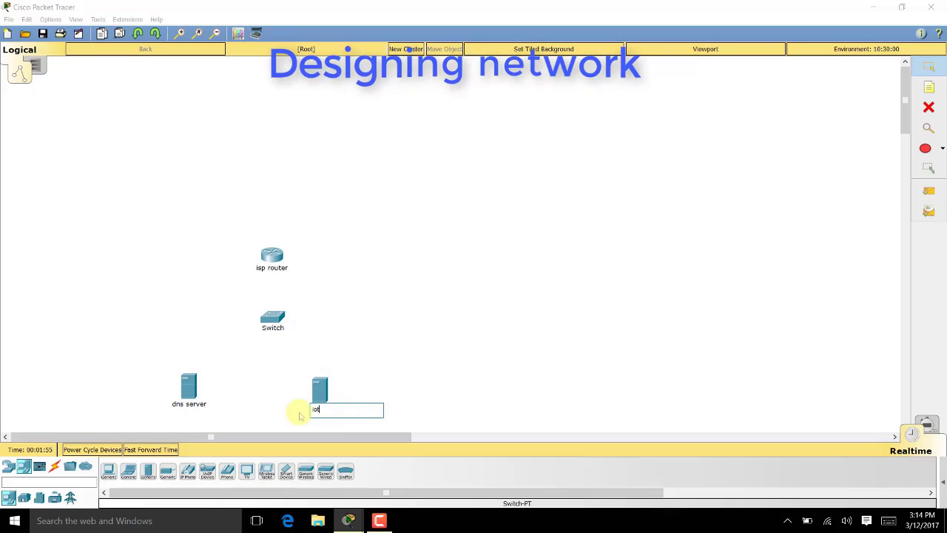
type(" server")
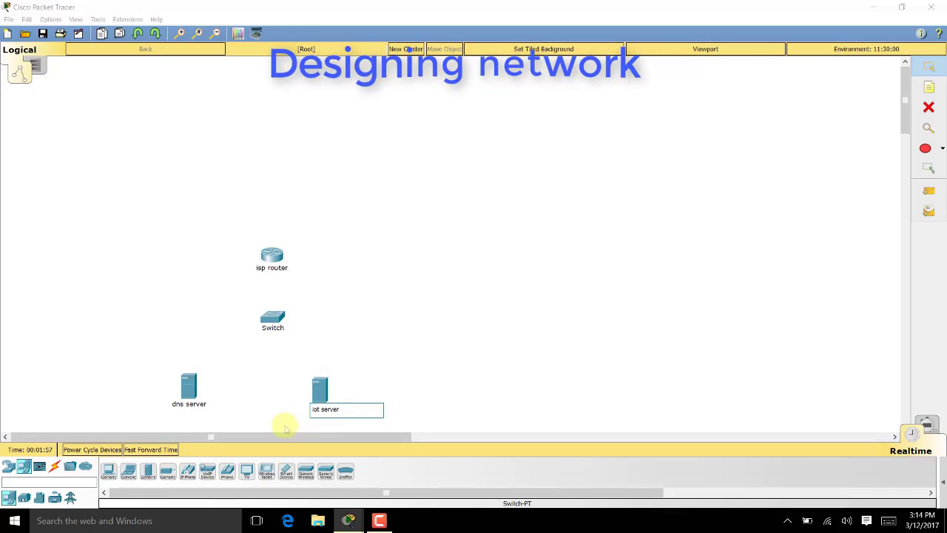
left_click(278, 422)
Close the stray dns server window, nudge the iot server right, and advance the time
mouse_move(349, 521)
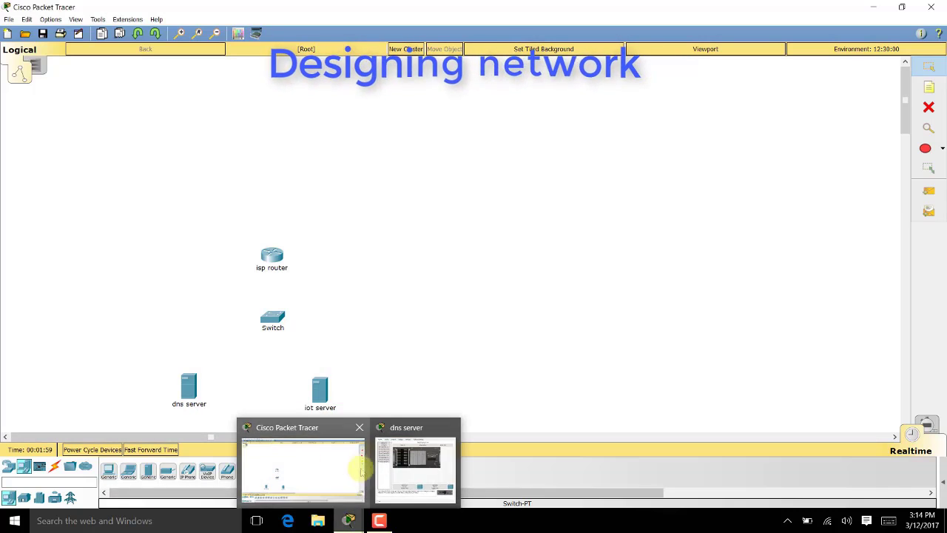
mouse_move(436, 447)
left_click(450, 427)
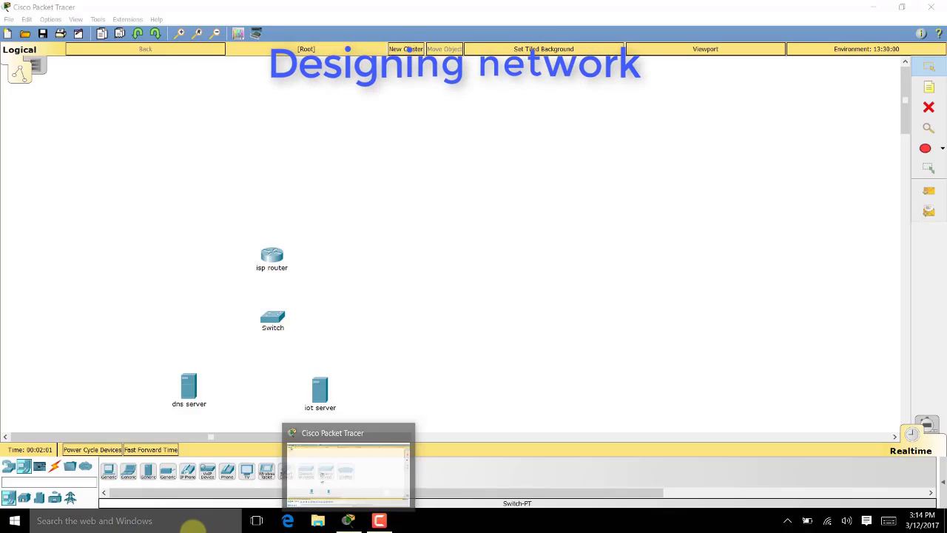
left_click_drag(316, 394, 323, 390)
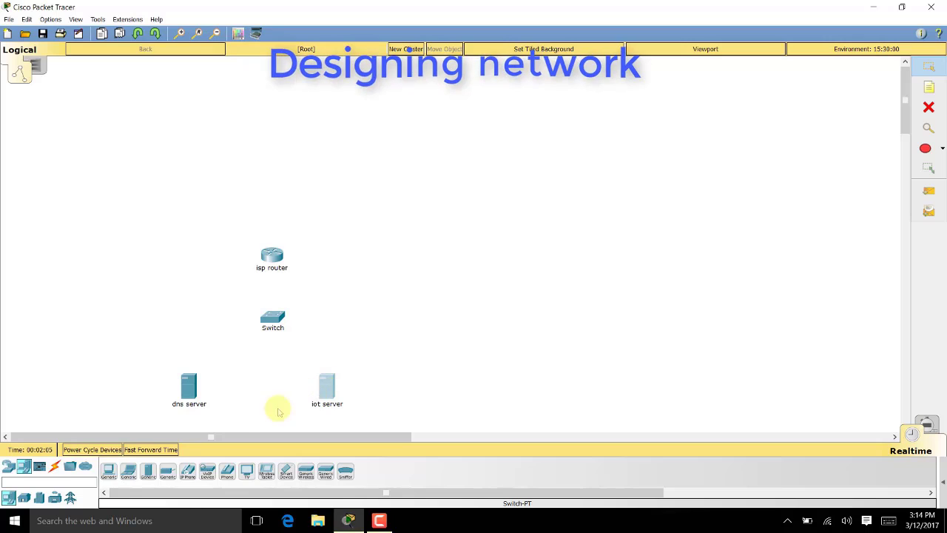
left_click(180, 450)
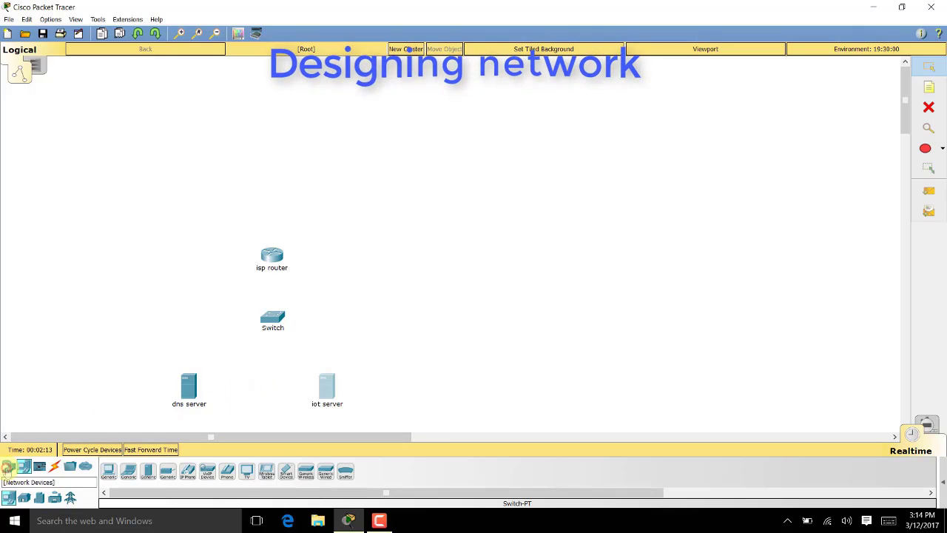
Place a cable modem above the router and a cloud named 'wan' beside it
left_click(8, 466)
left_click(84, 497)
left_click(168, 471)
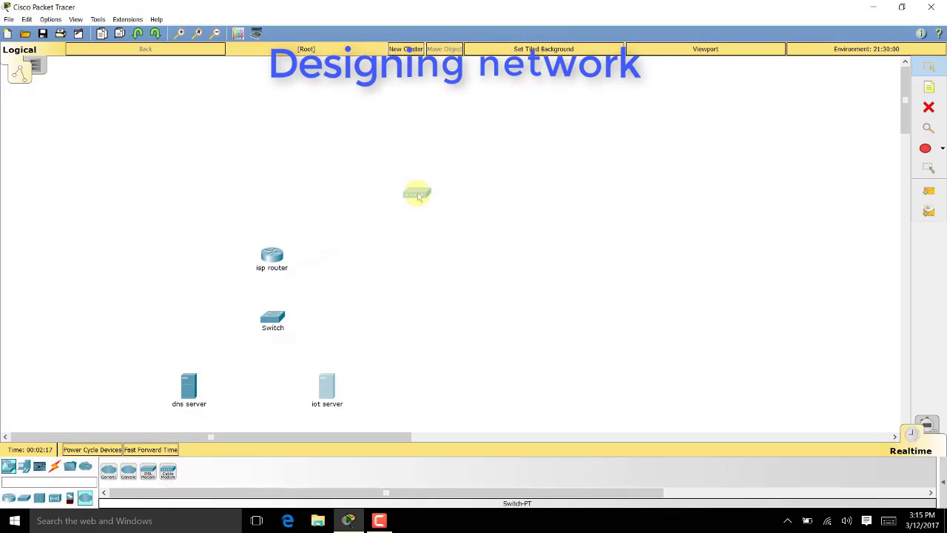
left_click(422, 191)
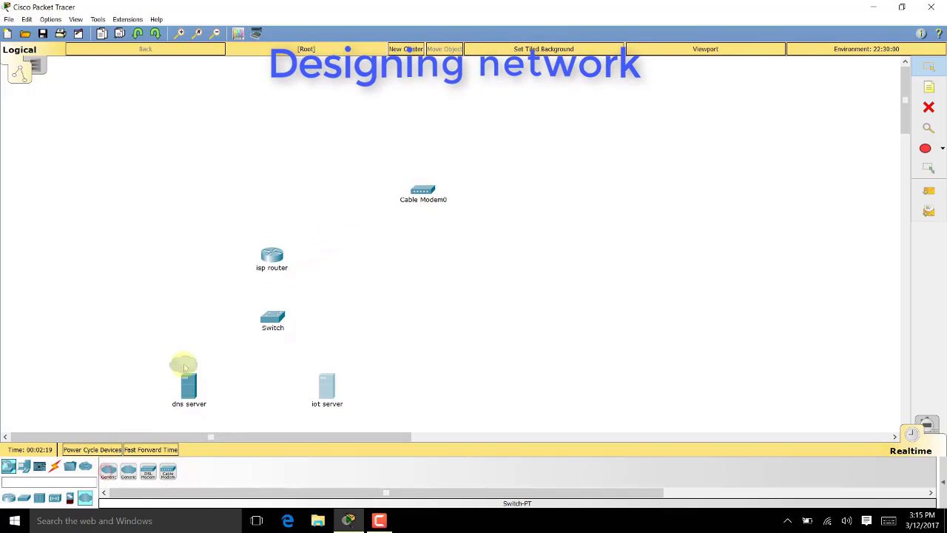
left_click(352, 225)
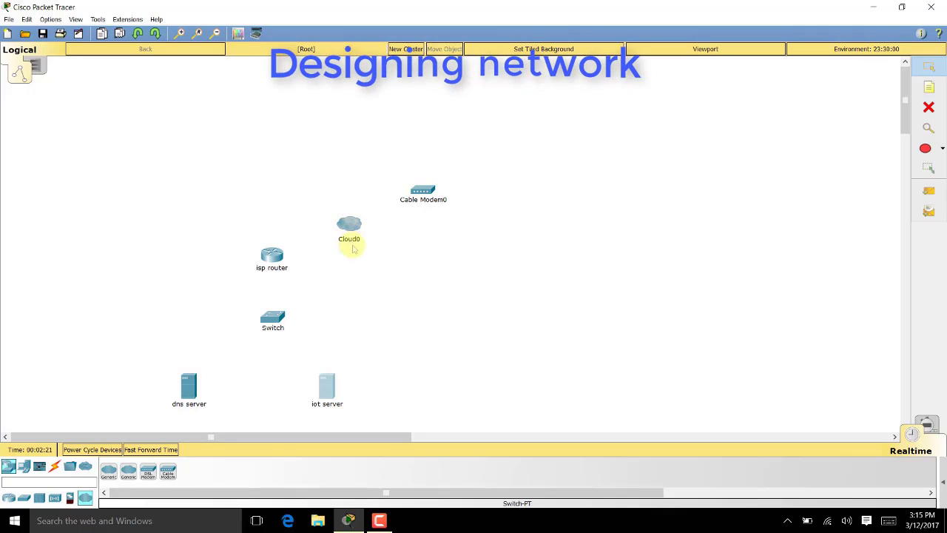
left_click(348, 241)
type("wan")
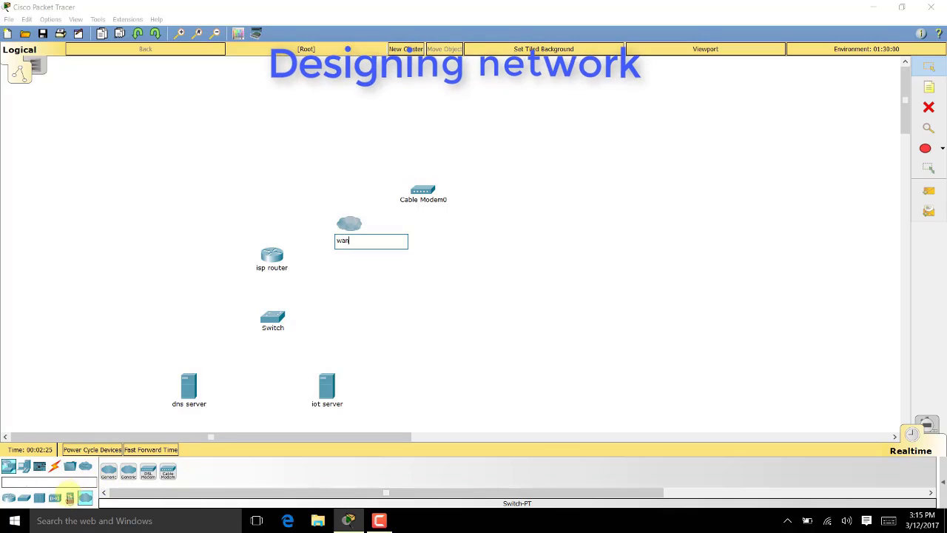
Add a home gateway right of the cable modem and a laptop above the gateway
left_click(58, 498)
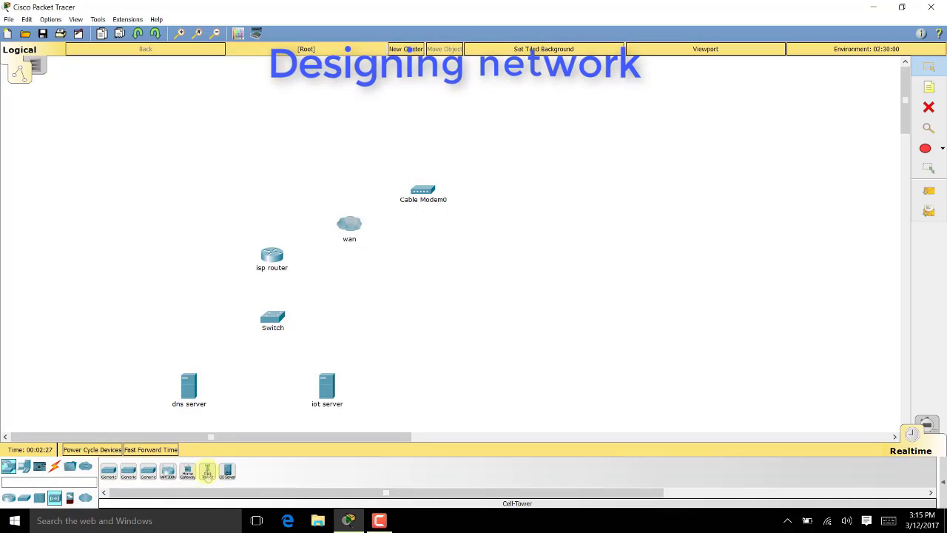
left_click(187, 471)
left_click(513, 189)
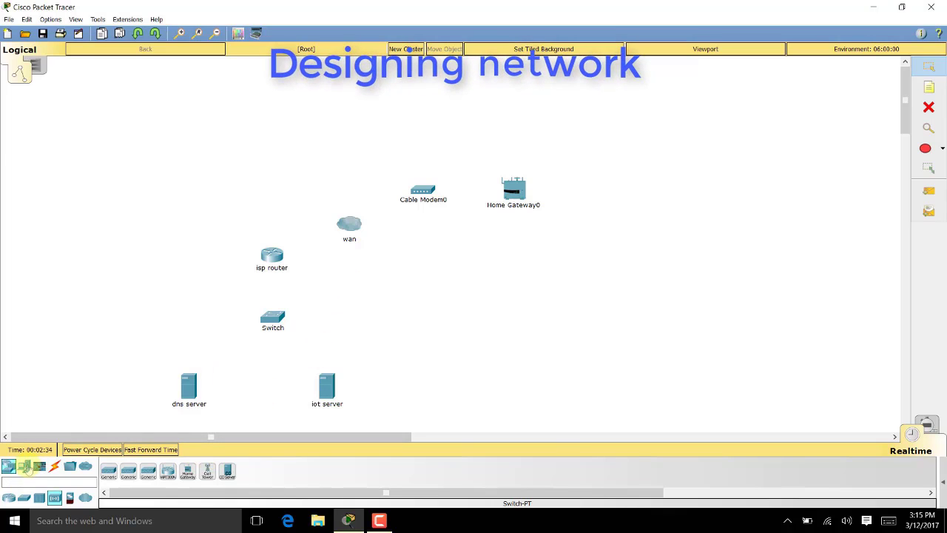
left_click(23, 466)
left_click(147, 471)
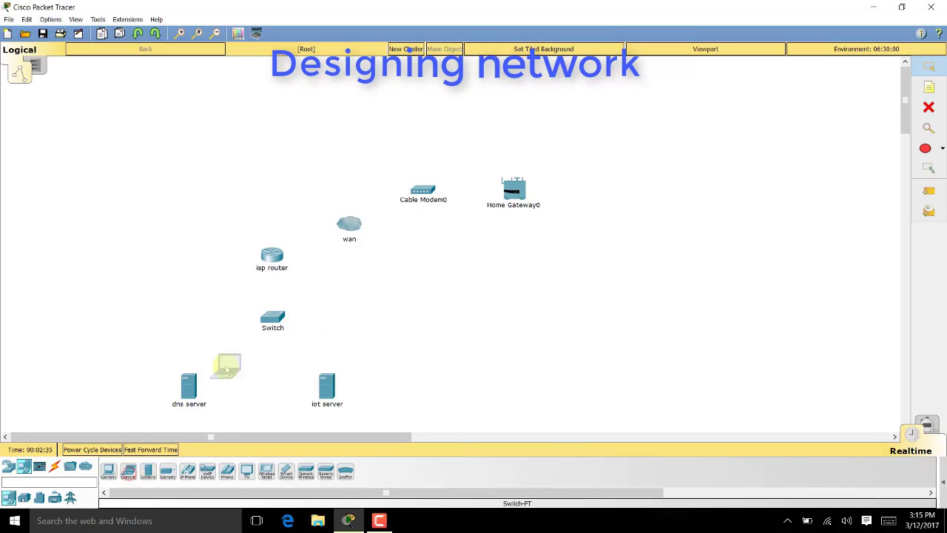
left_click(510, 115)
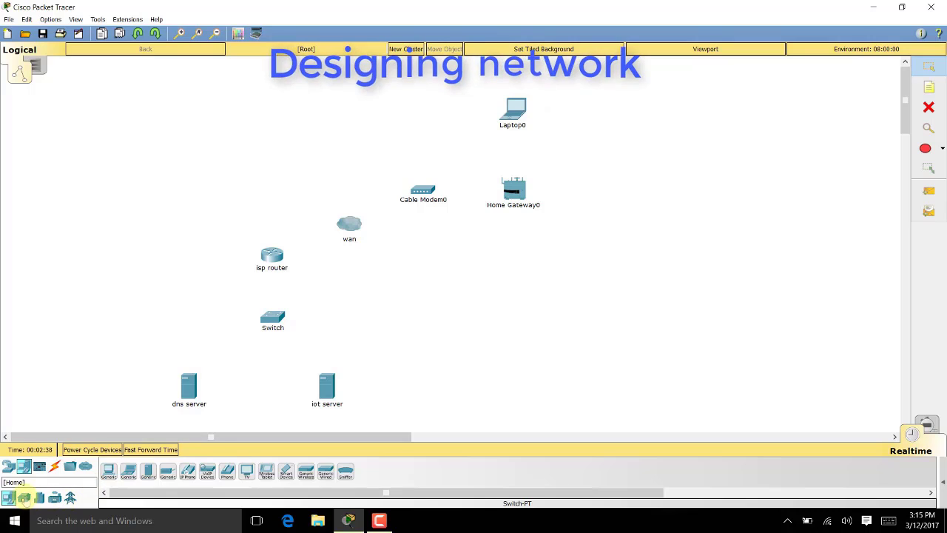
left_click(67, 499)
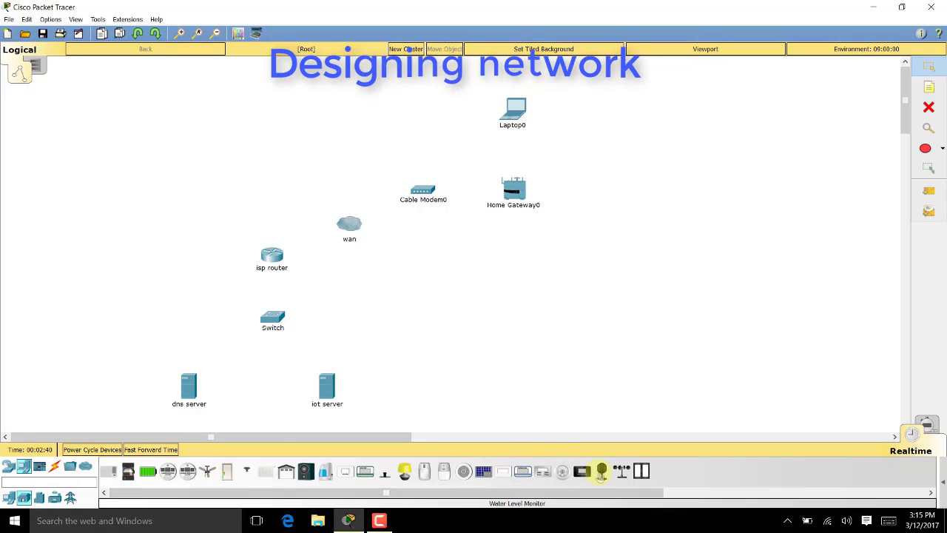
Place a webcam, smart window and siren in a row below the home gateway
left_click(601, 471)
left_click(509, 282)
left_click(641, 470)
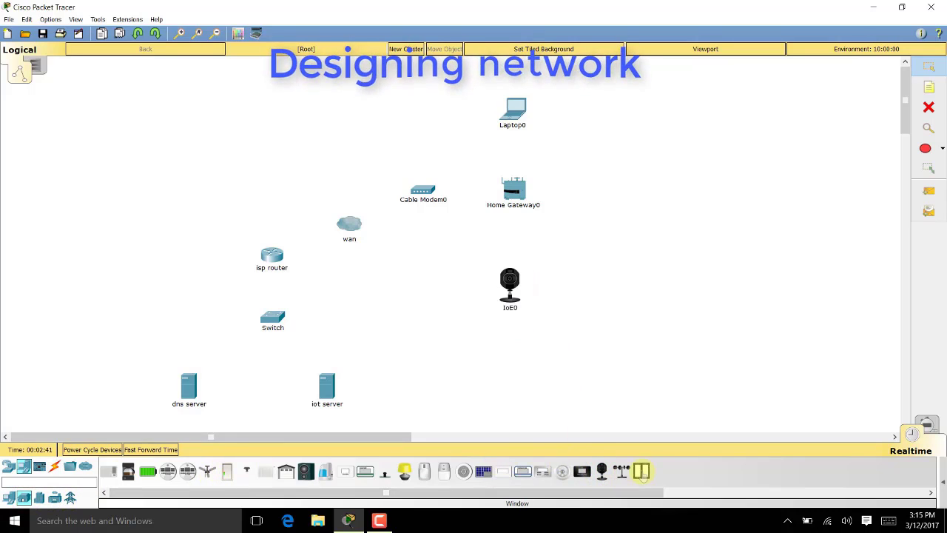
left_click(623, 285)
left_click(443, 471)
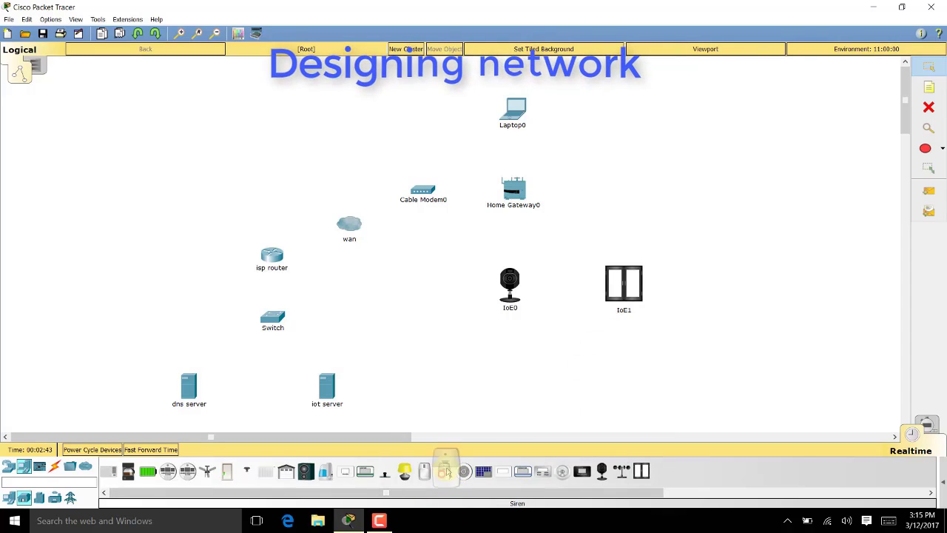
left_click(722, 285)
Add a lamp, door and ceiling fan as IoE3–IoE5, then fast-forward the simulation time
left_click(404, 470)
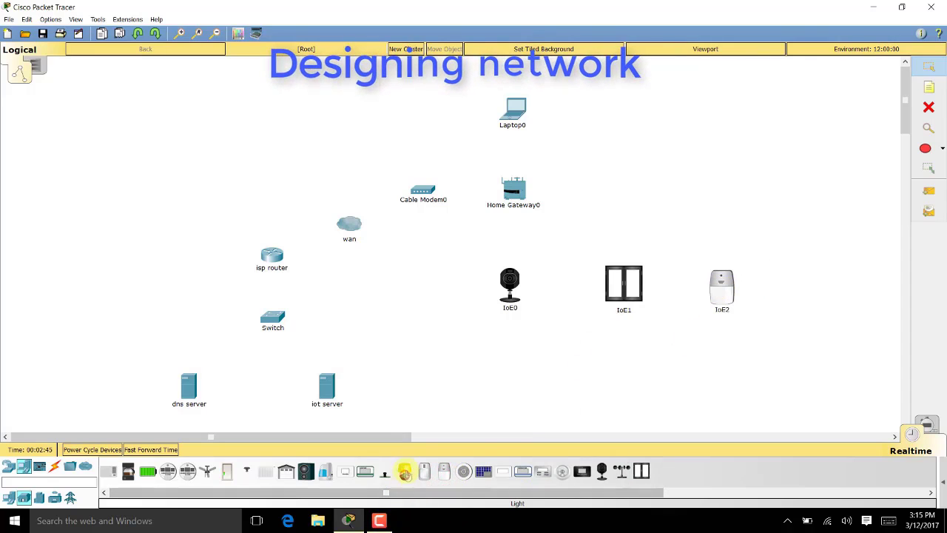
left_click(713, 188)
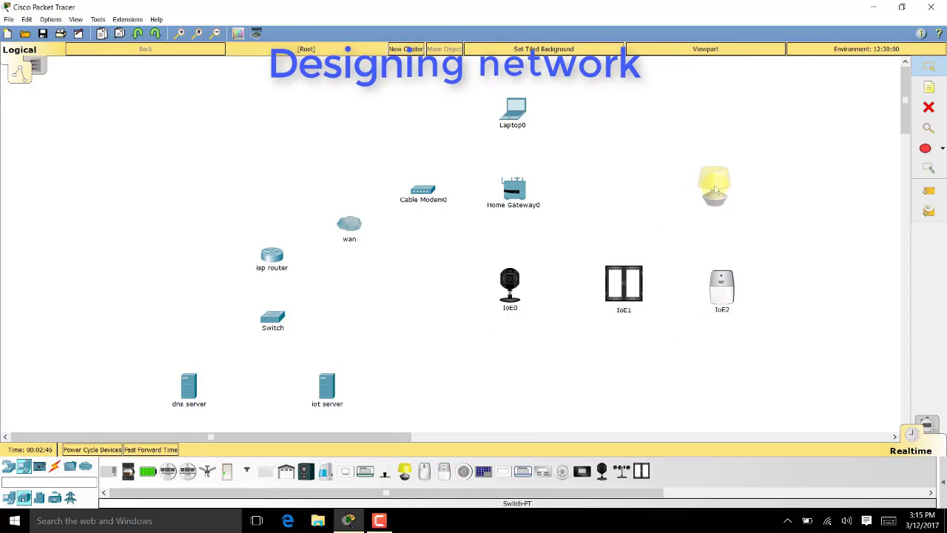
left_click(227, 470)
left_click(715, 100)
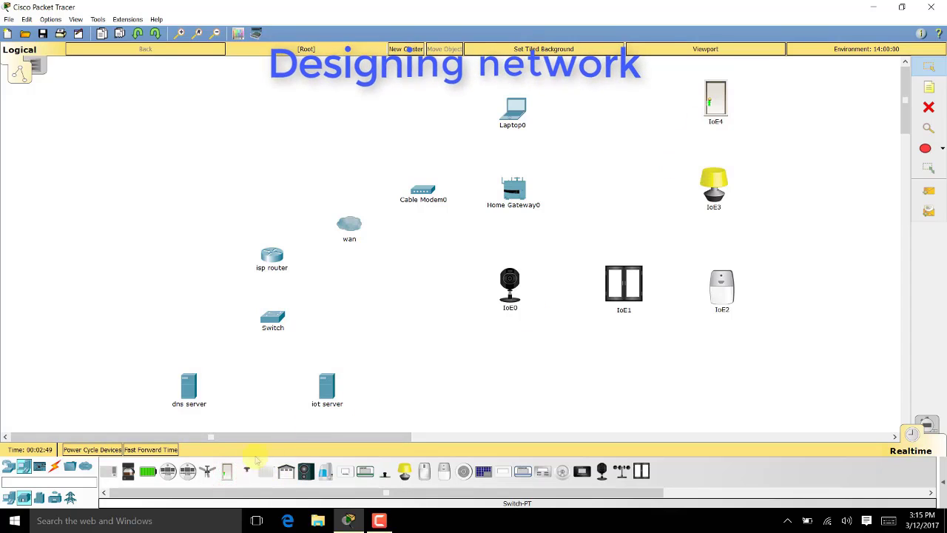
left_click(206, 470)
left_click(632, 107)
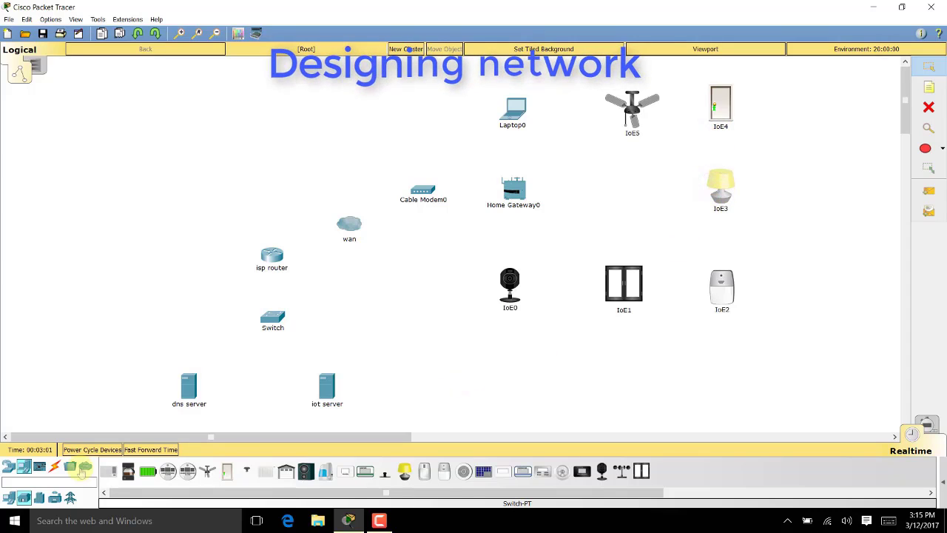
left_click(160, 447)
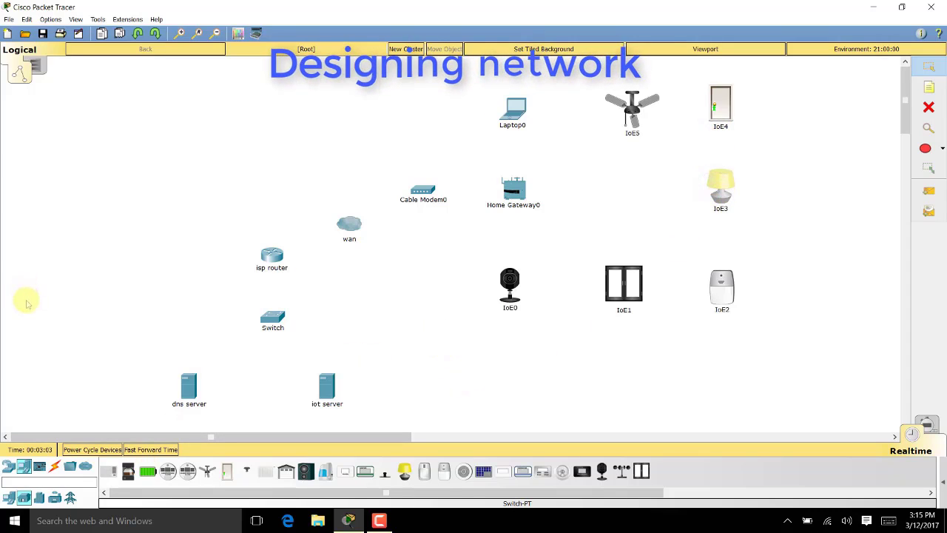
left_click(8, 466)
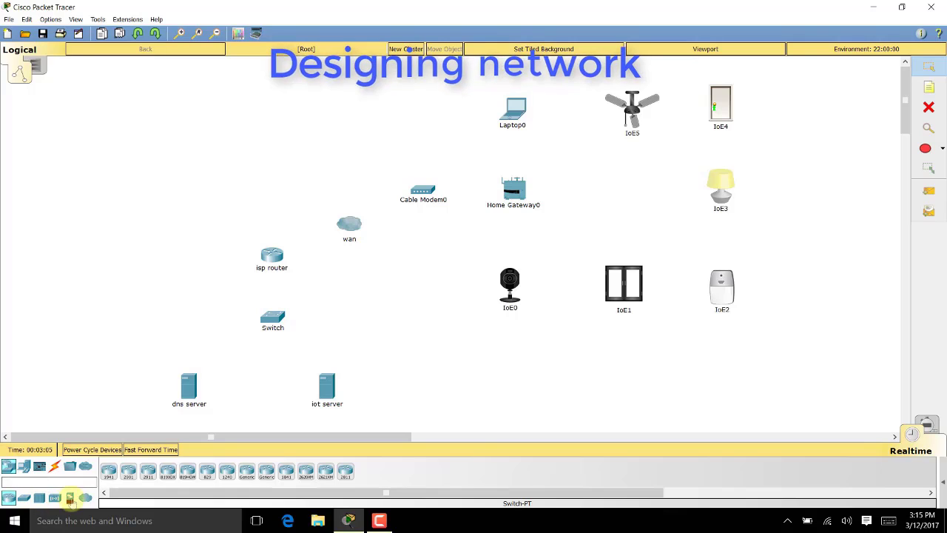
Place a central office server left of wan, a cell tower upper left, and a smartphone beside it
left_click(55, 498)
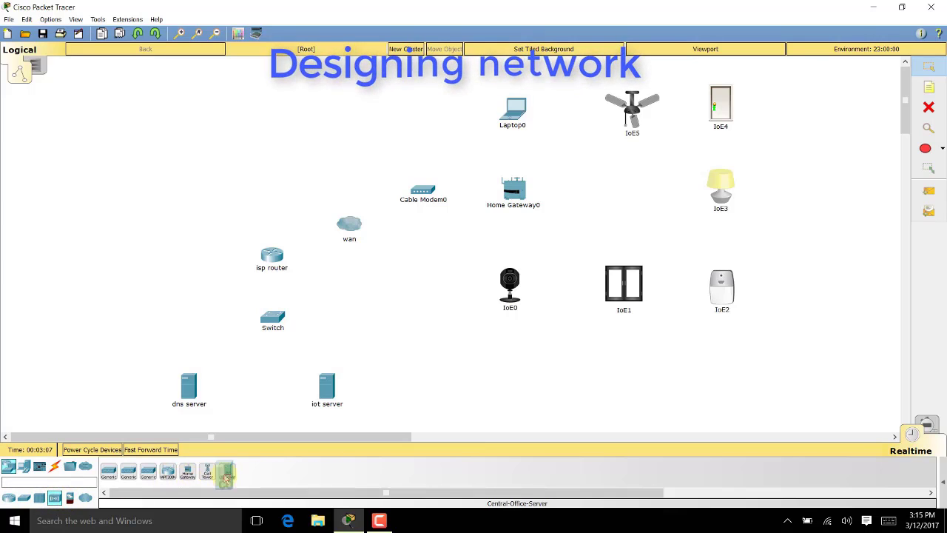
left_click_drag(225, 476, 195, 211)
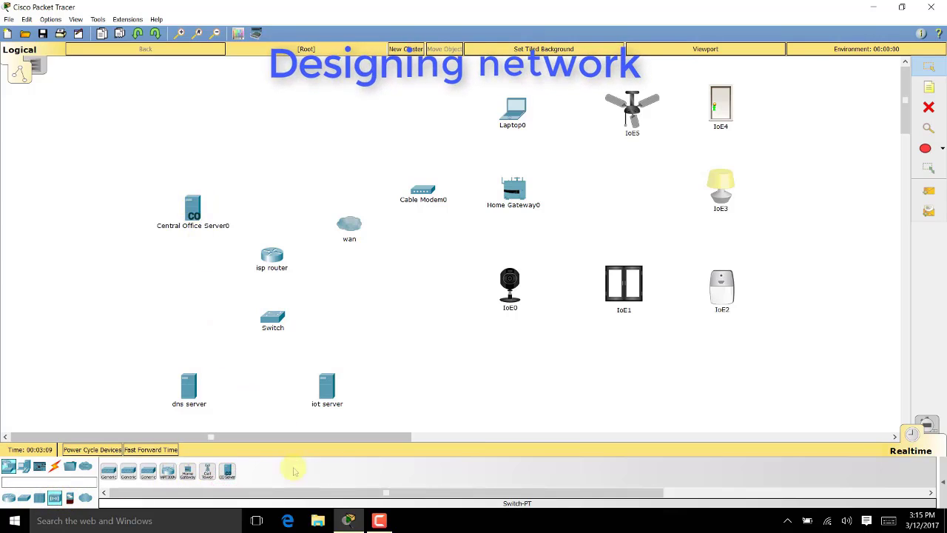
left_click_drag(207, 474, 110, 161)
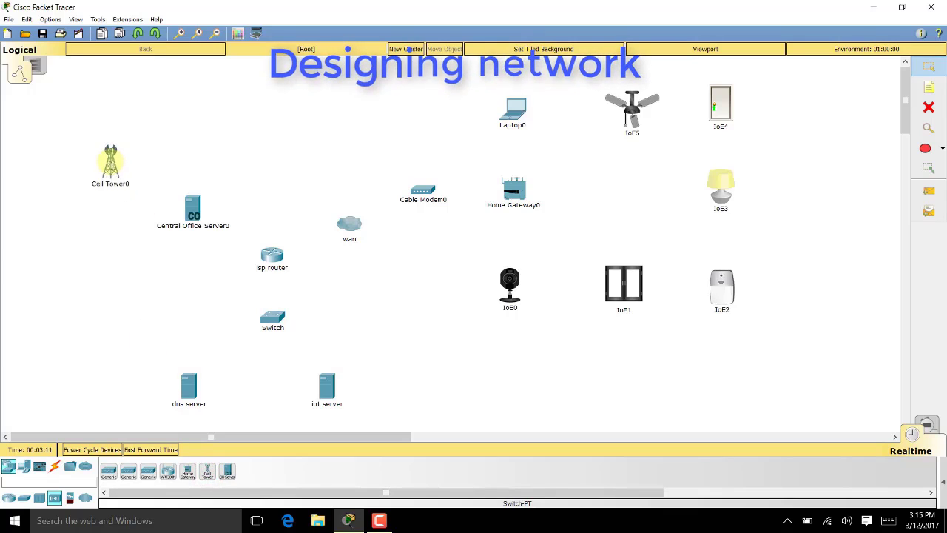
left_click(24, 466)
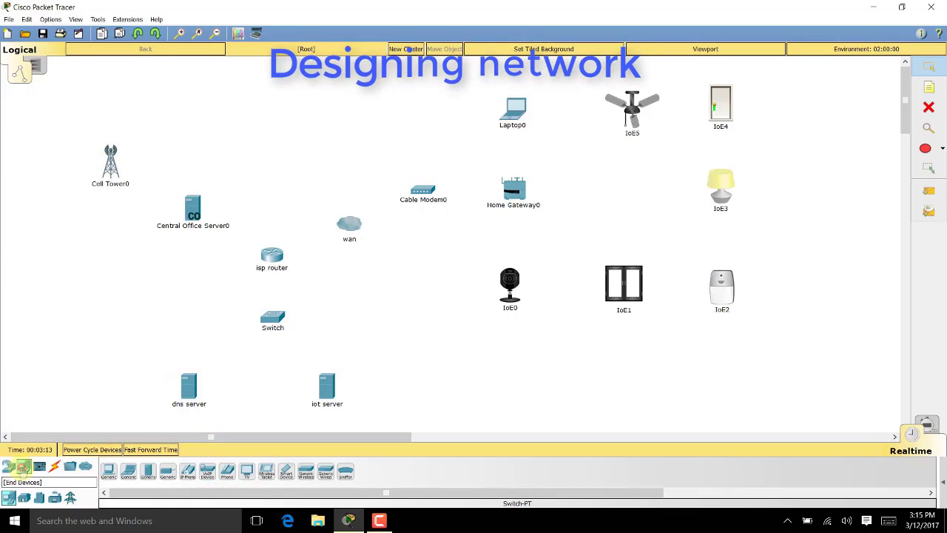
left_click_drag(286, 474, 57, 120)
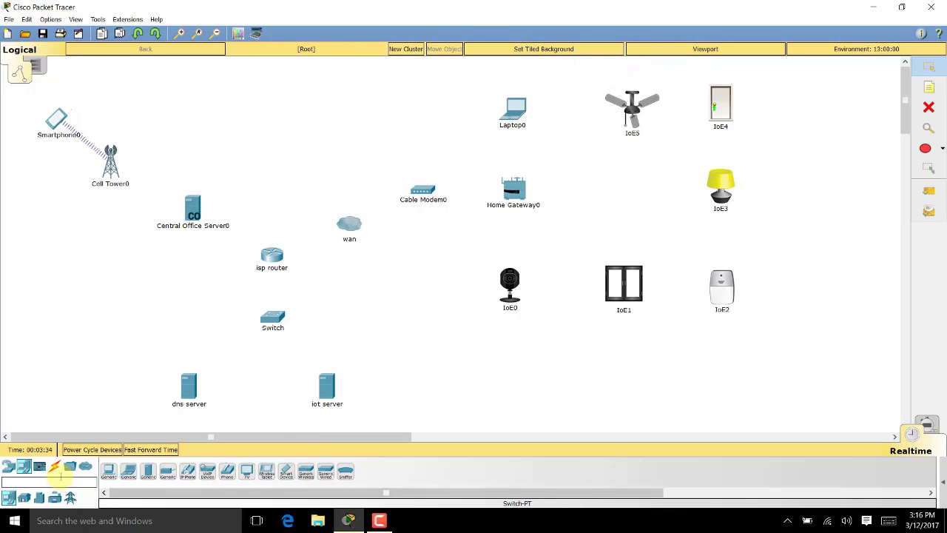
Connect Cell Tower0 Coaxial0 to Central Office Server0 Coaxial0/0 with coaxial cable
left_click(54, 468)
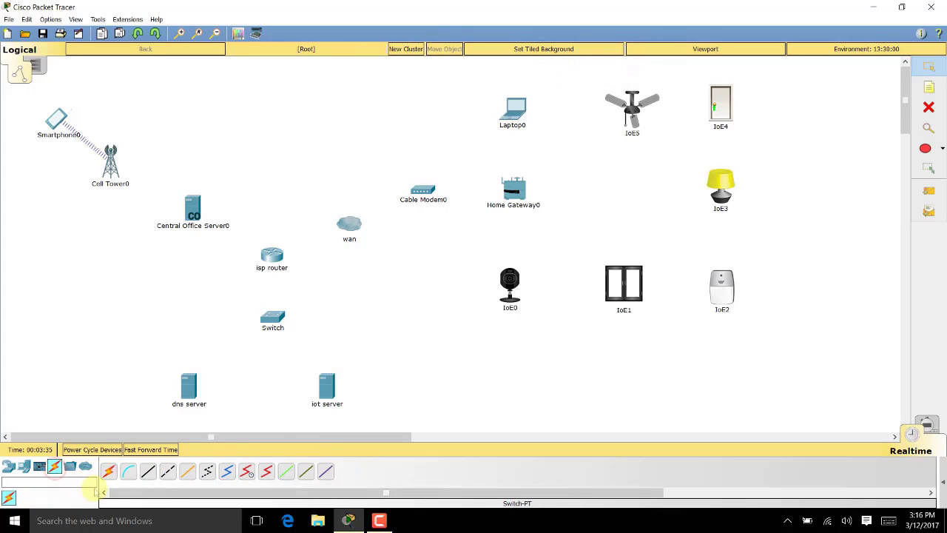
left_click(227, 471)
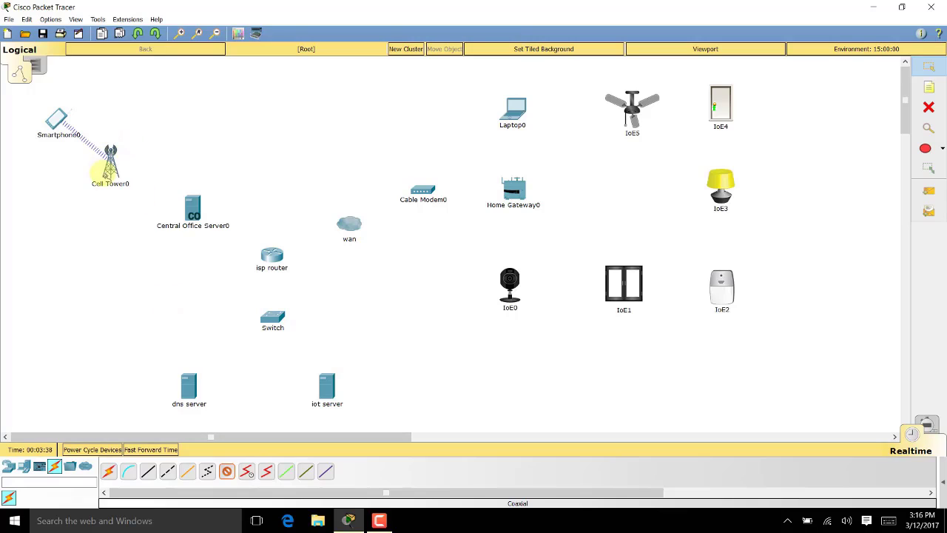
left_click(136, 176)
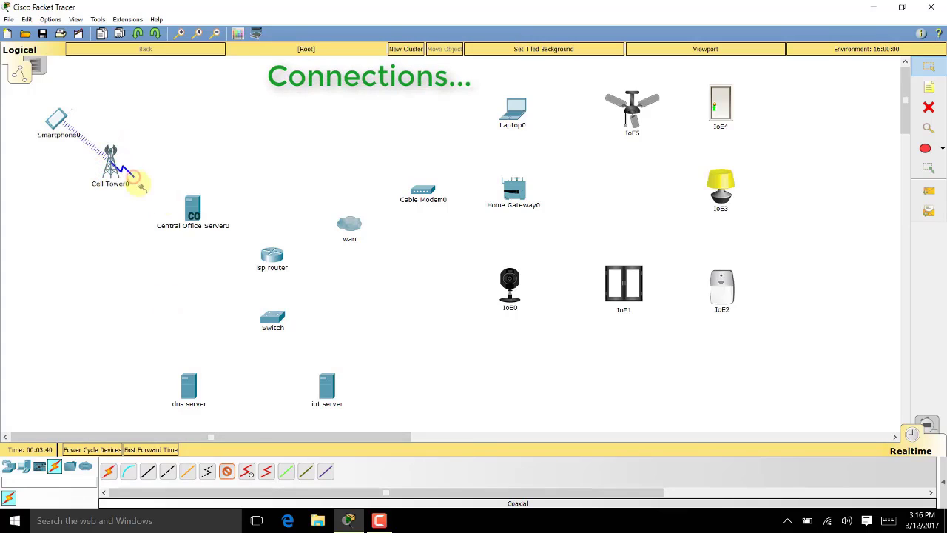
left_click(194, 210)
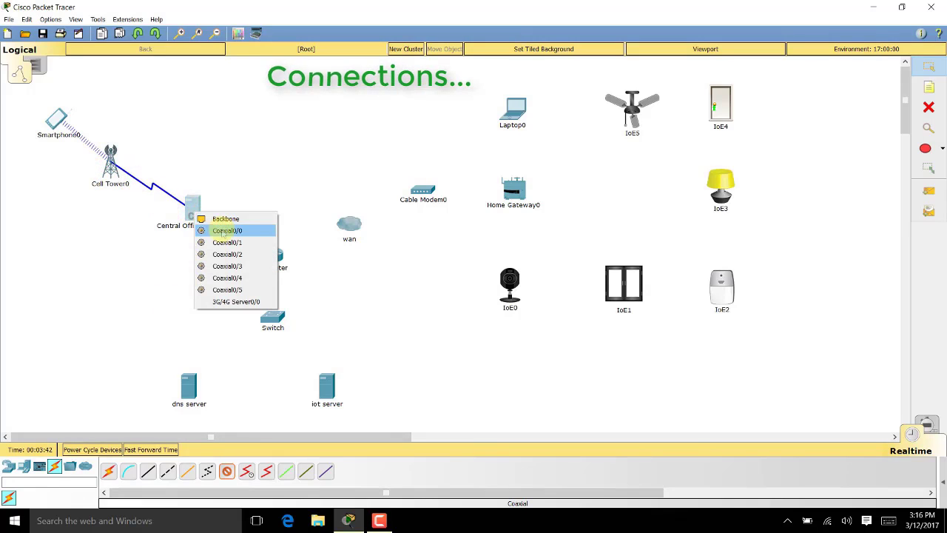
left_click(222, 231)
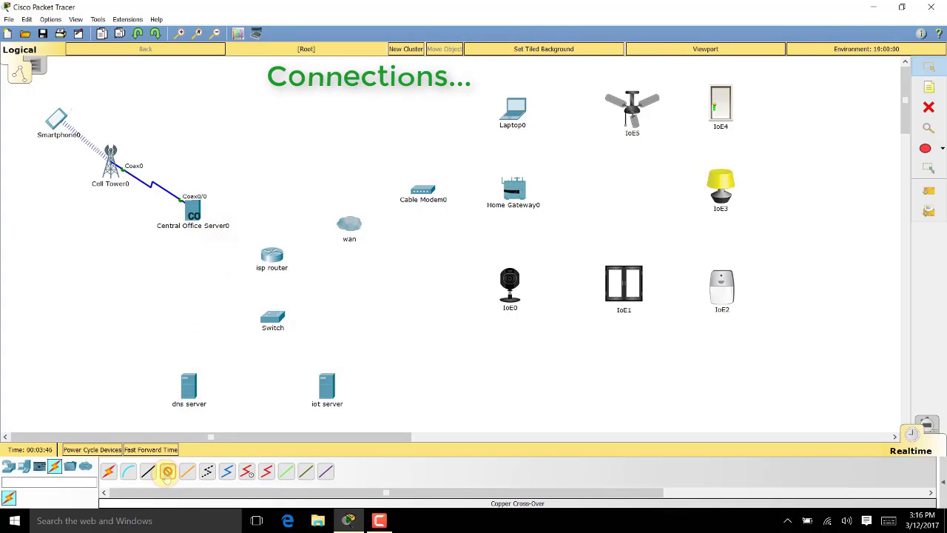
Cable the server's Fa0/0 to the isp router's GigabitEthernet0/2 with cross-over copper
left_click(199, 214)
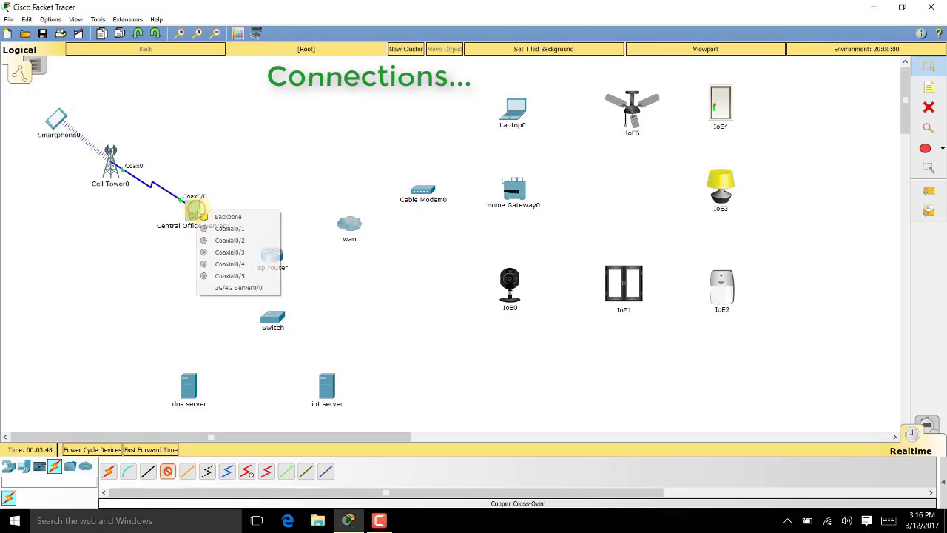
left_click(222, 216)
left_click(268, 253)
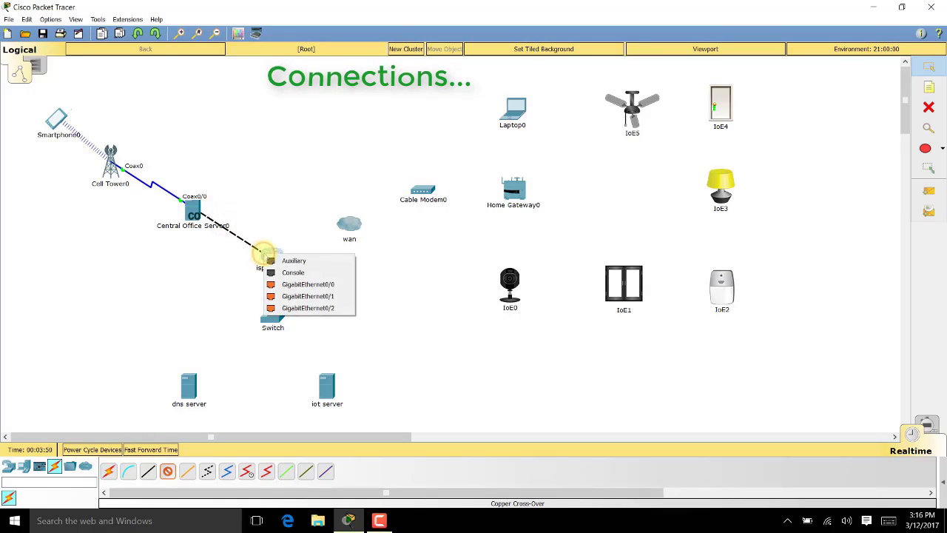
left_click(303, 308)
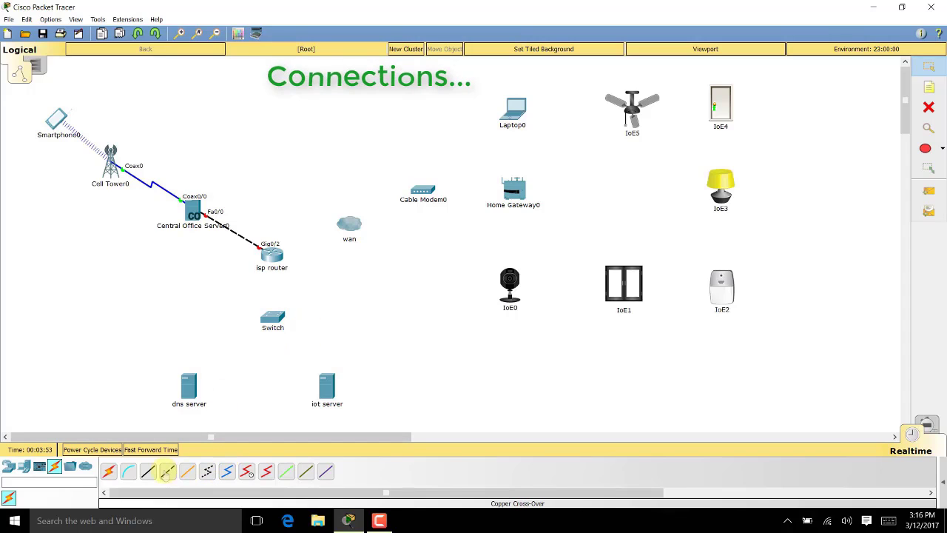
Link the isp router Gig0/1 to wan Ethernet6 and Gig0/0 to Switch Gig0/1
left_click(268, 253)
left_click(306, 296)
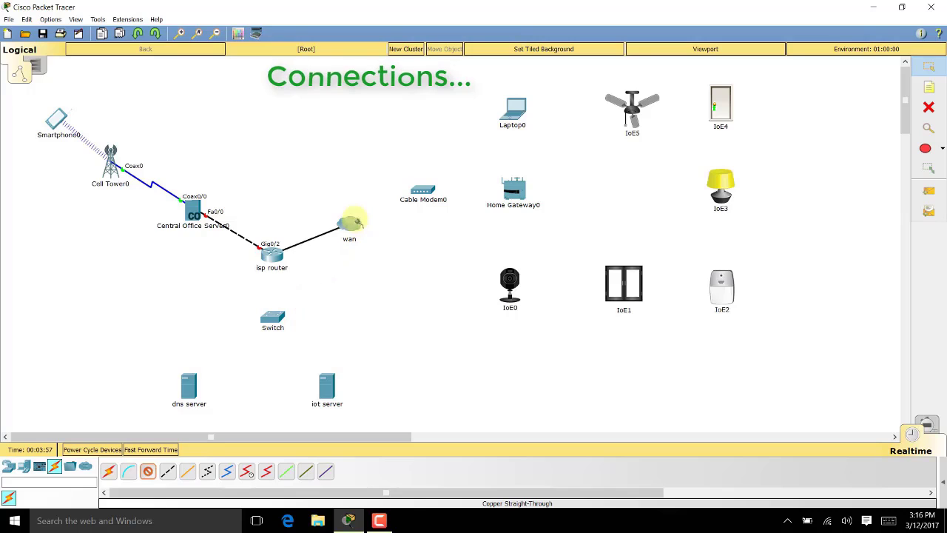
left_click(348, 223)
left_click(375, 300)
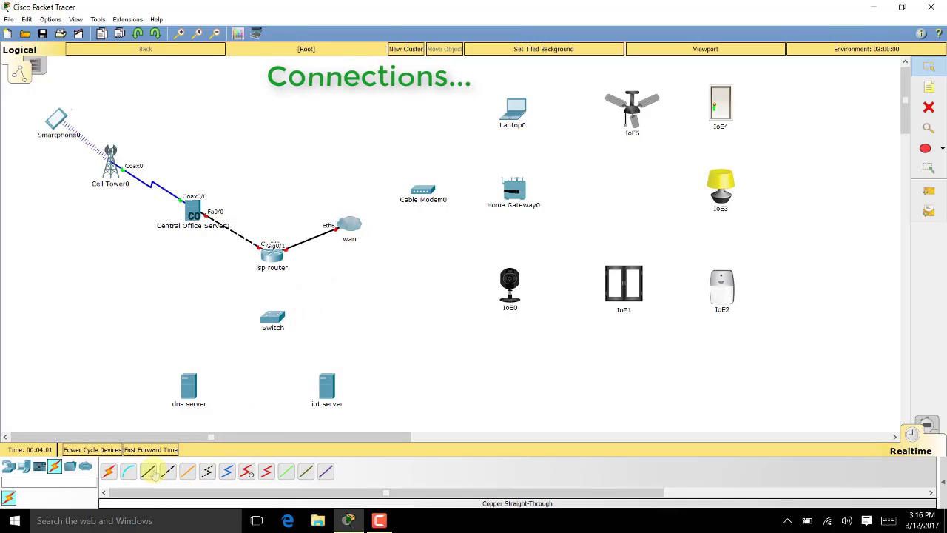
left_click(274, 254)
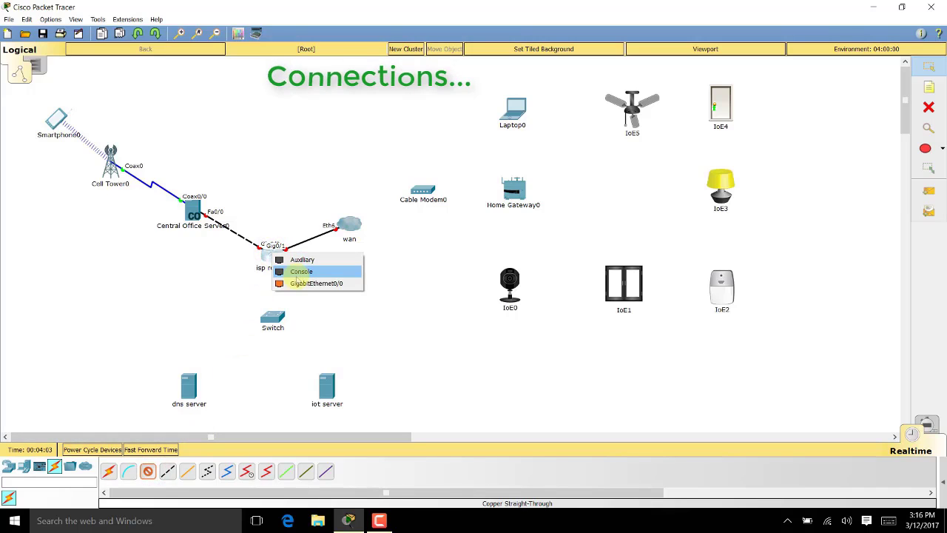
left_click(298, 284)
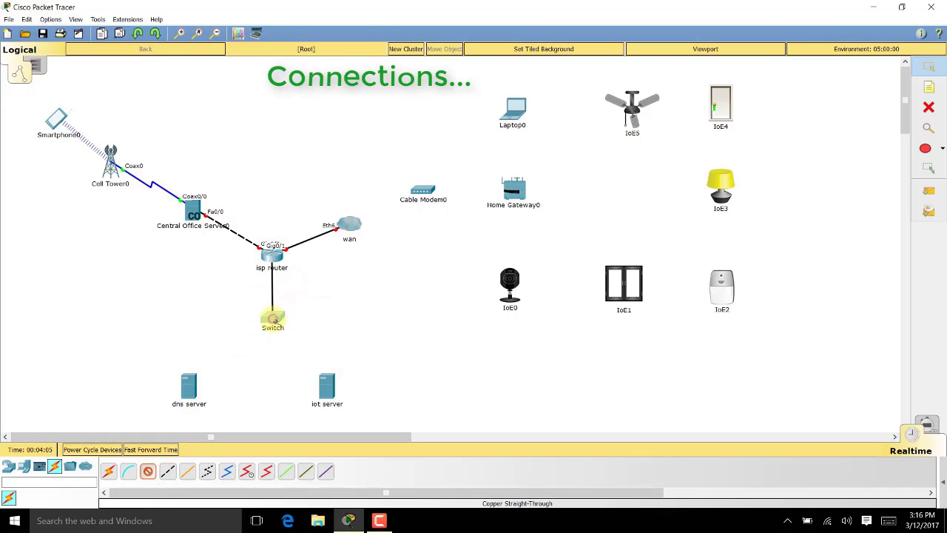
left_click(272, 318)
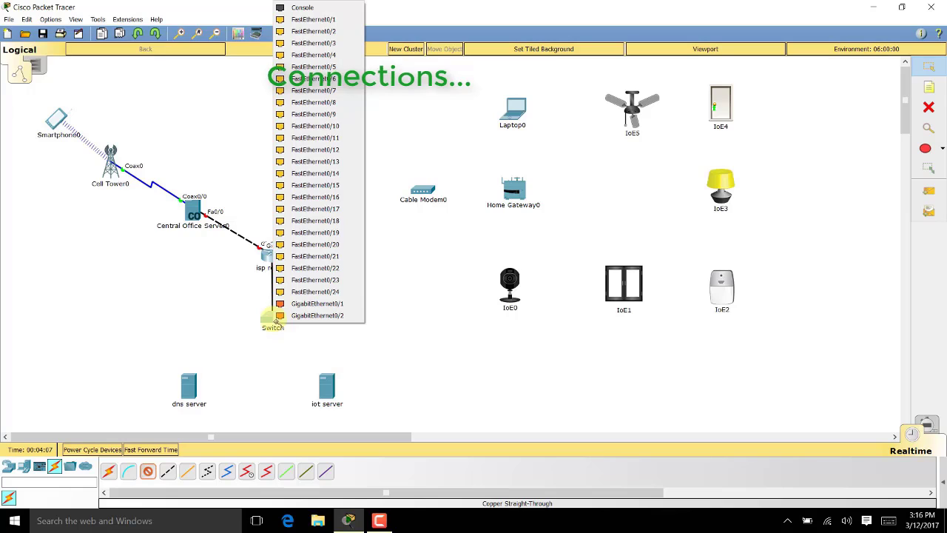
left_click(311, 303)
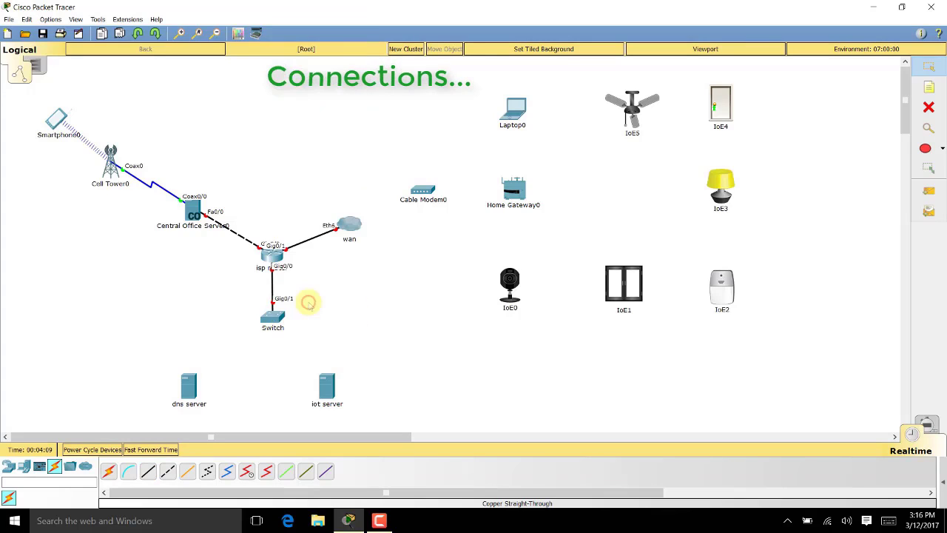
Cable Switch Fa0/1 to the dns server and Fa0/2 to the iot server with straight-through copper
left_click(148, 471)
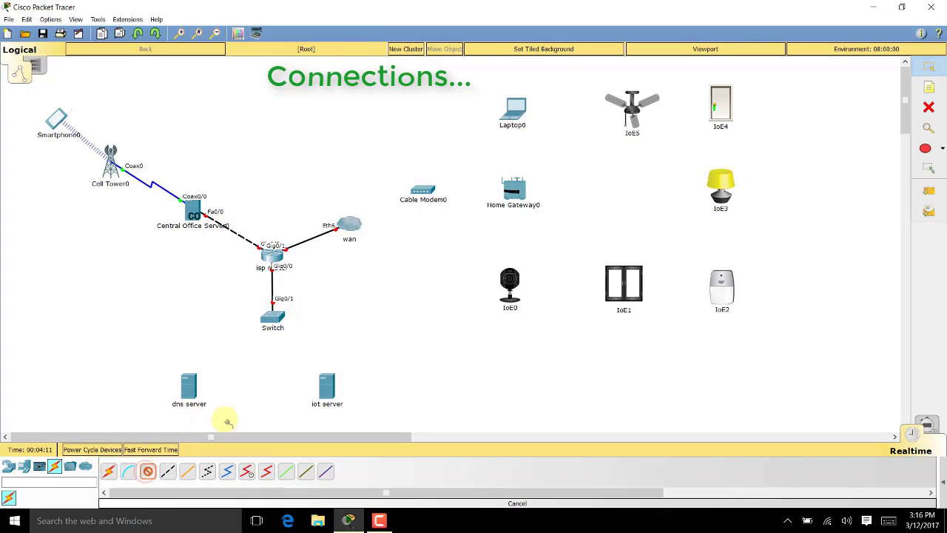
left_click(270, 320)
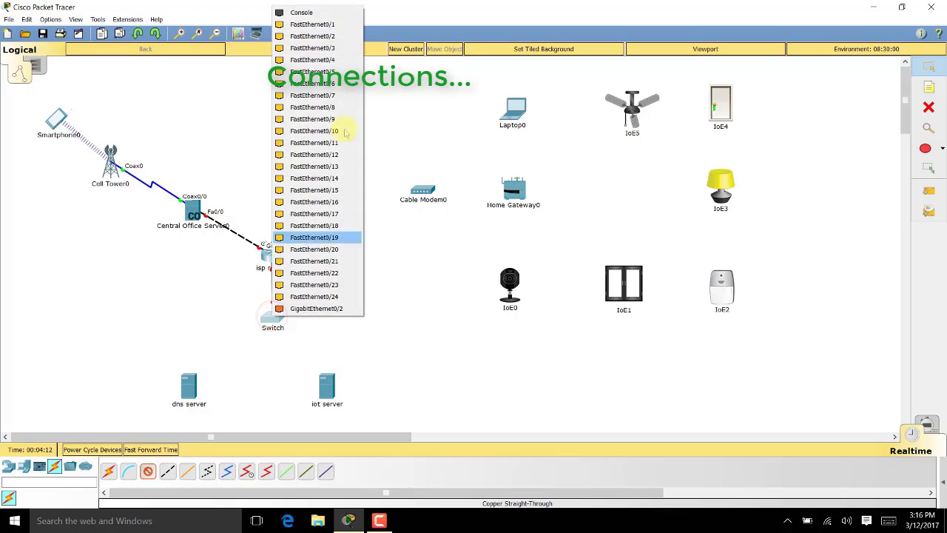
left_click(336, 25)
left_click(191, 374)
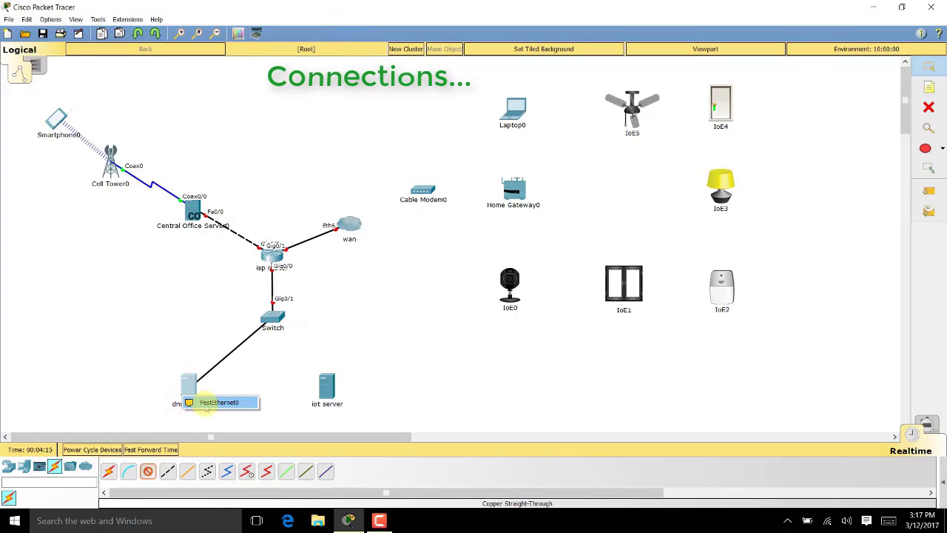
left_click(206, 403)
left_click(148, 471)
left_click(271, 318)
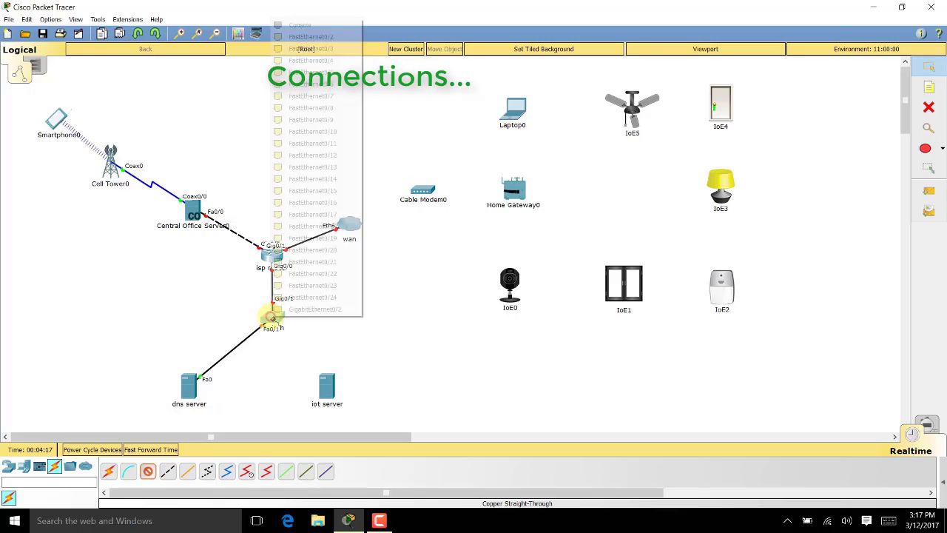
left_click(309, 36)
left_click(320, 385)
left_click(336, 391)
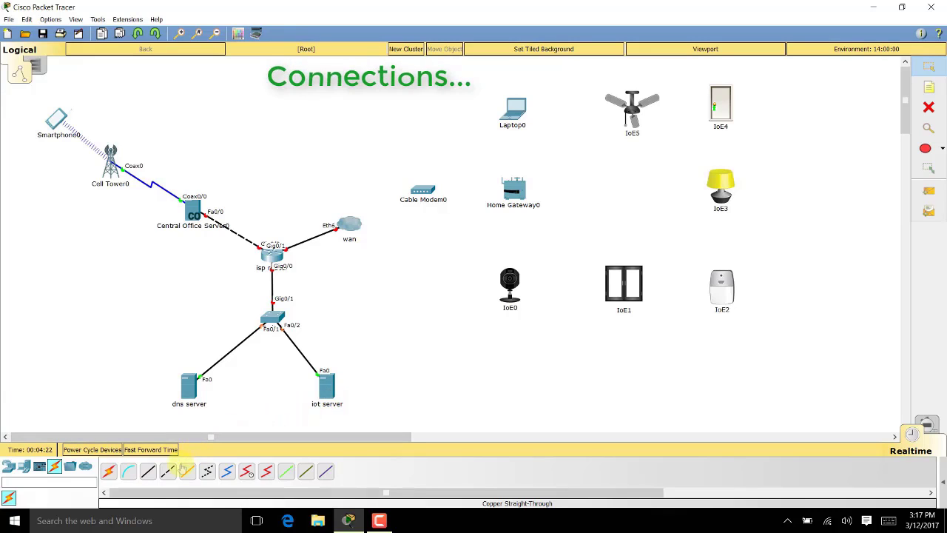
Connect wan's Coaxial7 to Cable Modem0 Port 0 with coaxial cable
left_click(226, 471)
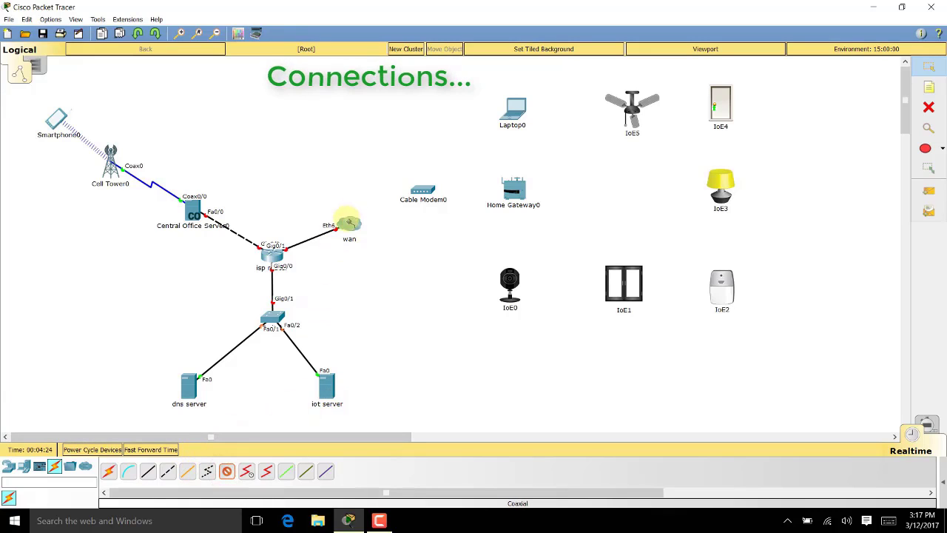
left_click(344, 223)
left_click(365, 299)
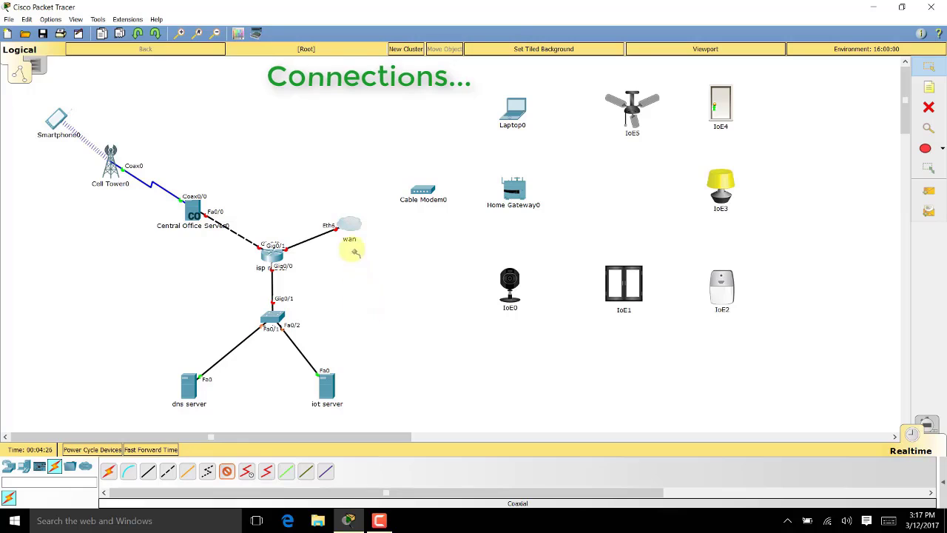
left_click(350, 226)
left_click(370, 300)
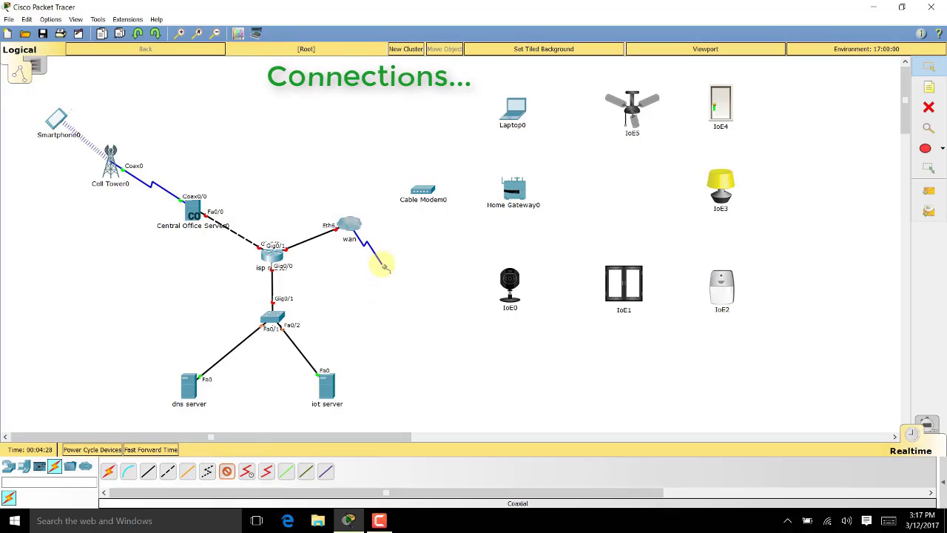
left_click(421, 190)
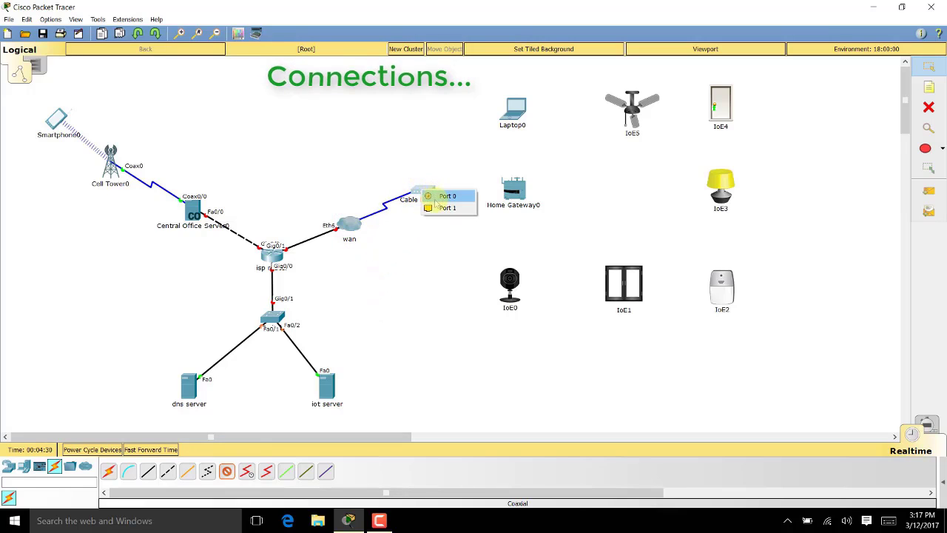
left_click(426, 195)
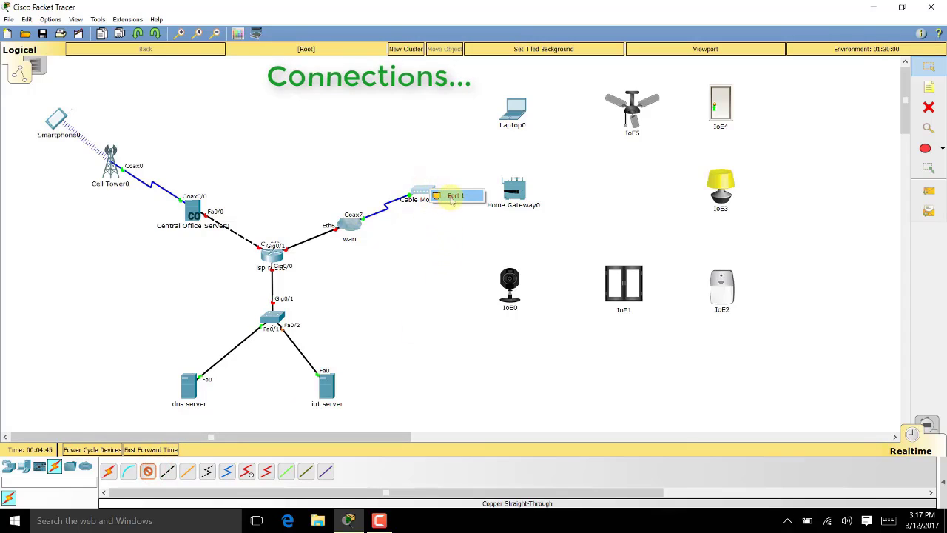
Cable Cable Modem0 Port 1 to Home Gateway0's Ethernet port with copper
left_click(451, 196)
left_click(538, 186)
left_click(534, 196)
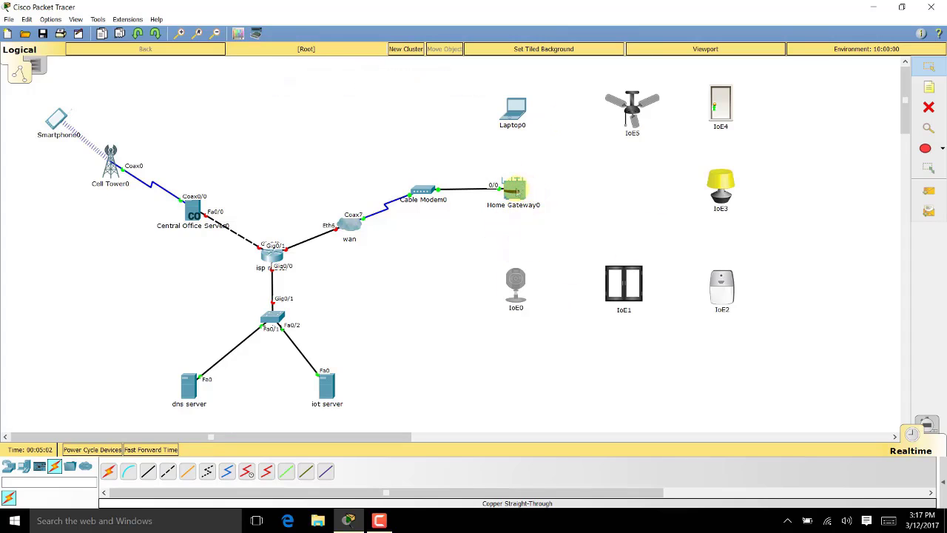
left_click(516, 190)
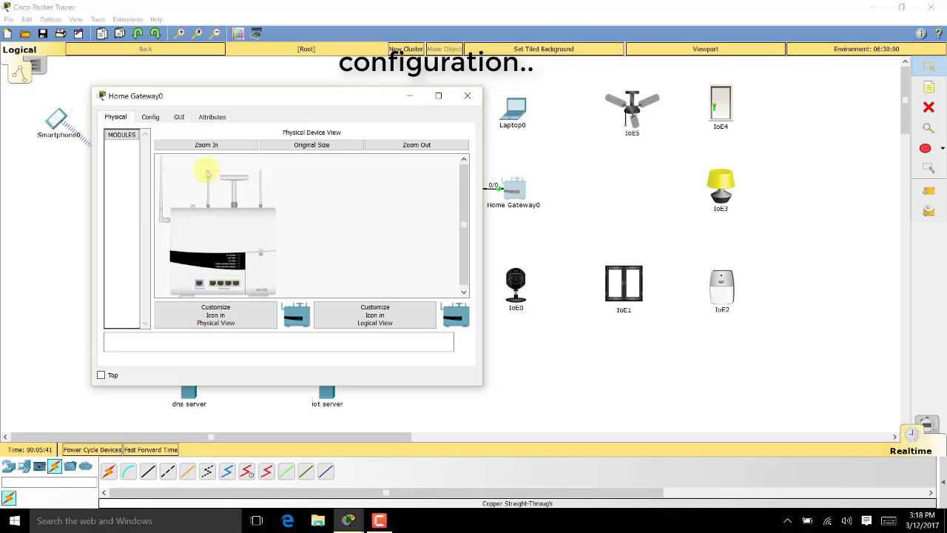
Set Home Gateway0's wireless SSID to smarthome with WPA2-PSK and the network passphrase
left_click(151, 118)
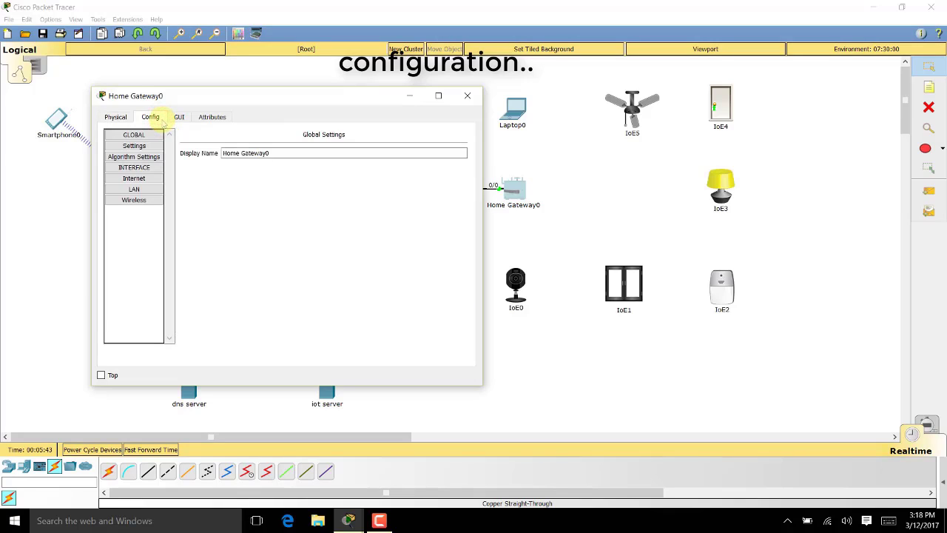
left_click(153, 200)
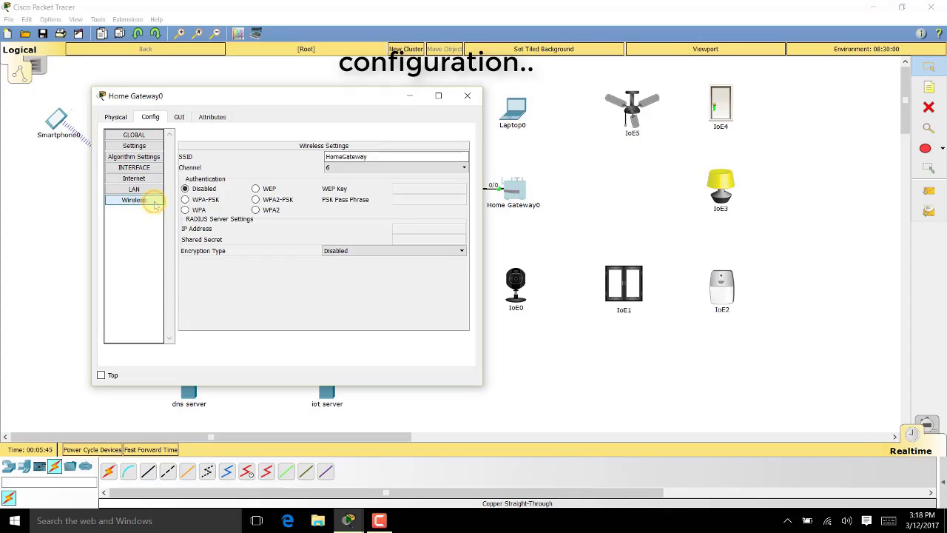
left_click_drag(380, 155, 309, 156)
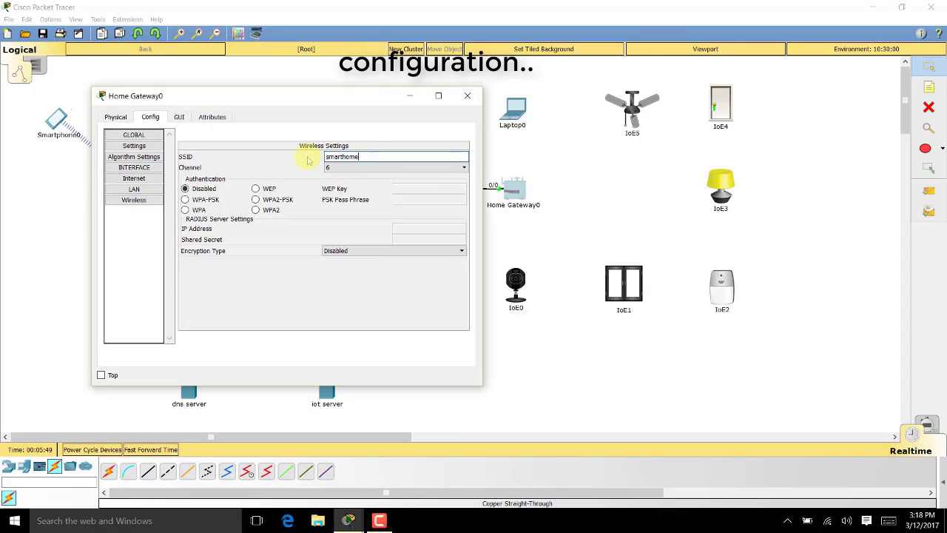
left_click(257, 199)
left_click(425, 199)
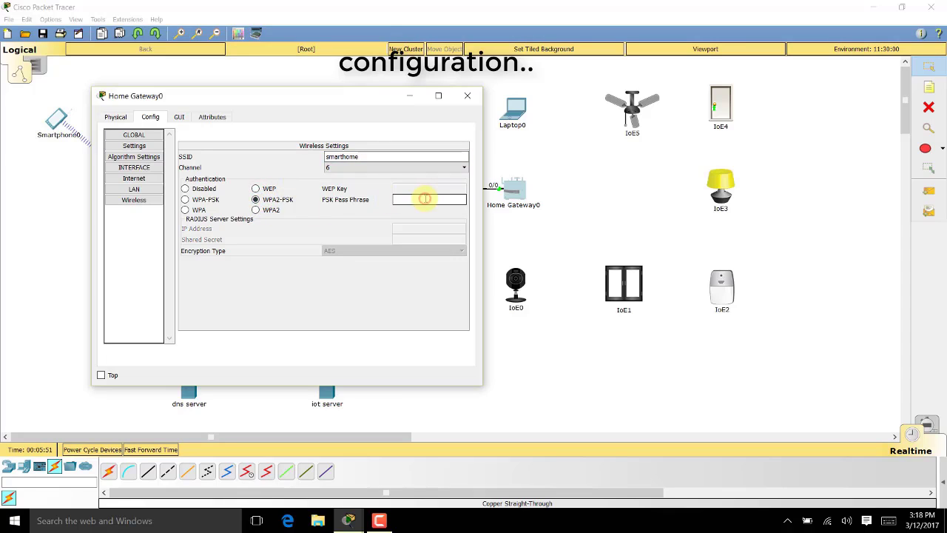
type("azhar123")
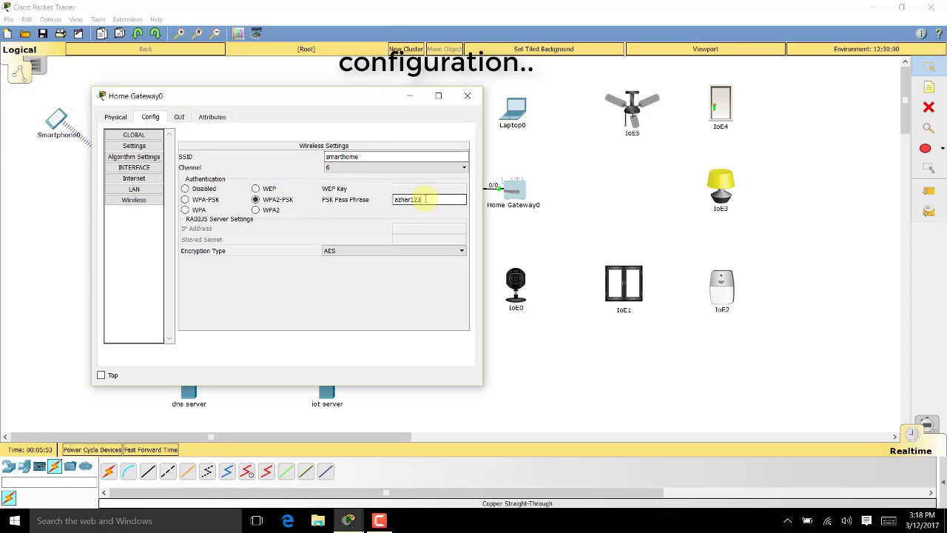
Check the gateway's LAN is 192.168.25.1/255.255.255.0 and Internet uses DHCP, then close it
left_click(134, 189)
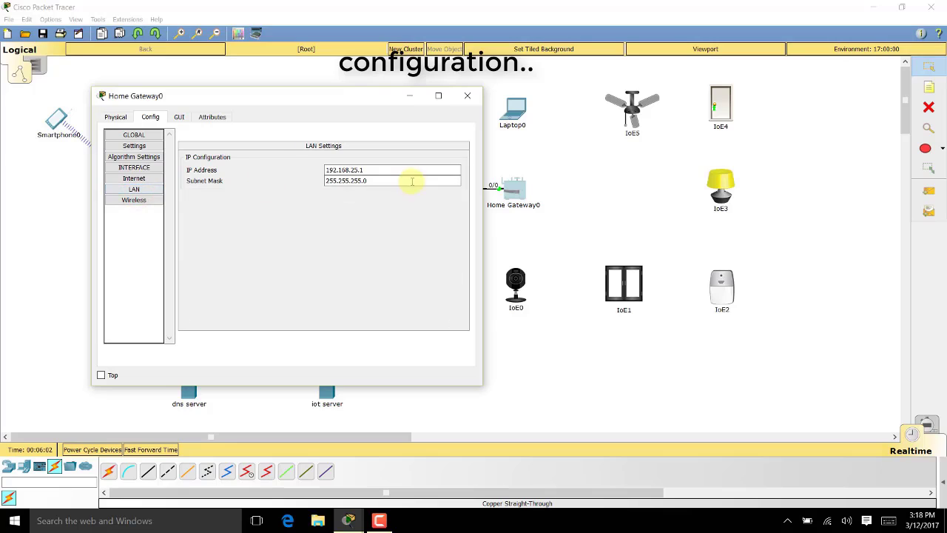
left_click(363, 171)
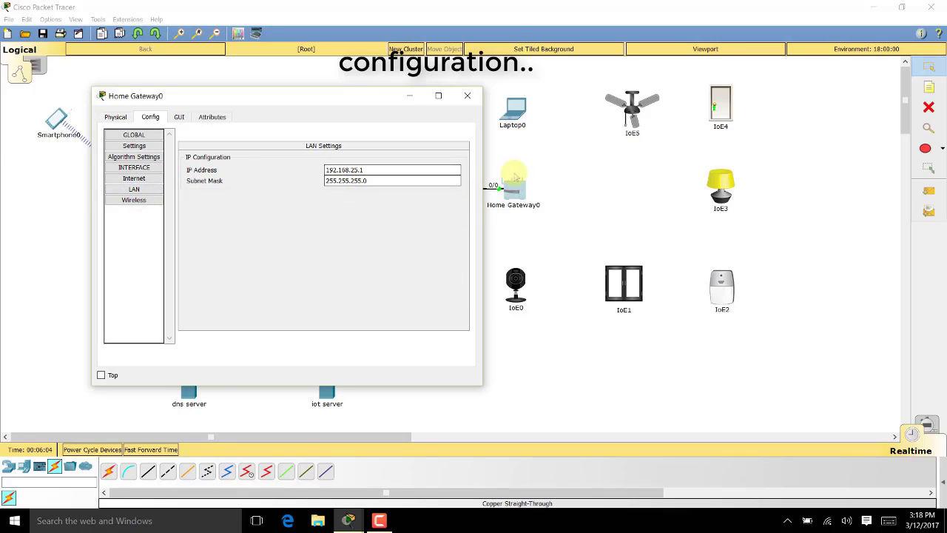
left_click(136, 179)
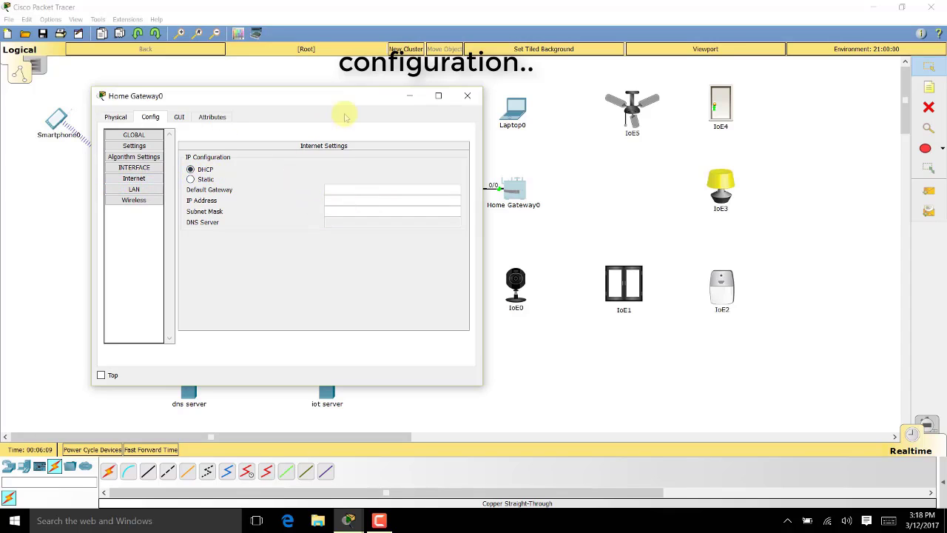
left_click_drag(353, 98, 666, 109)
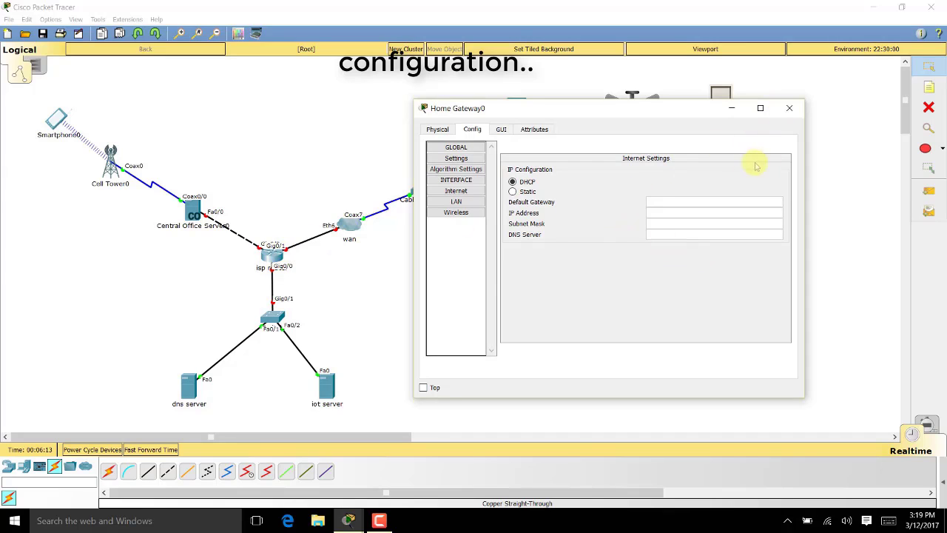
left_click(789, 108)
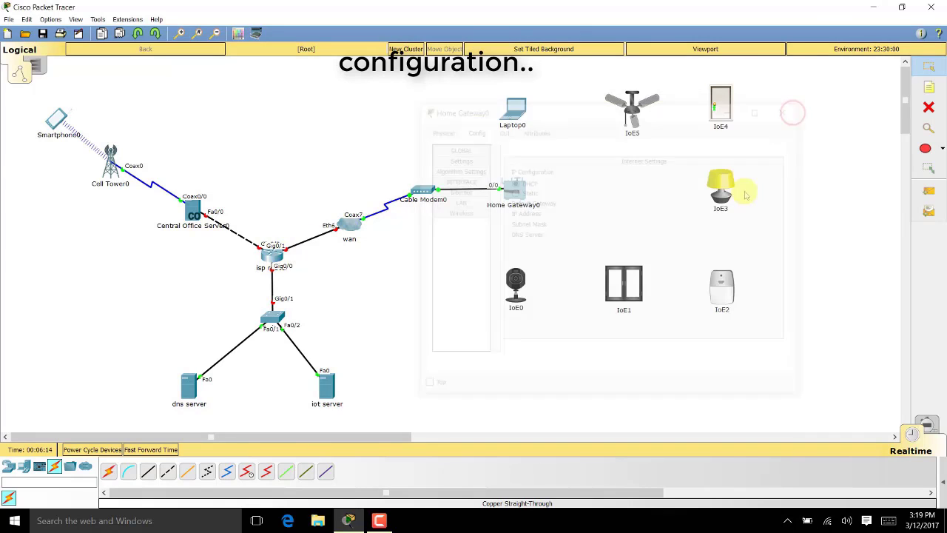
Pull Laptop0's wired network card out of its slot, dismissing the power-on warning
left_click(516, 109)
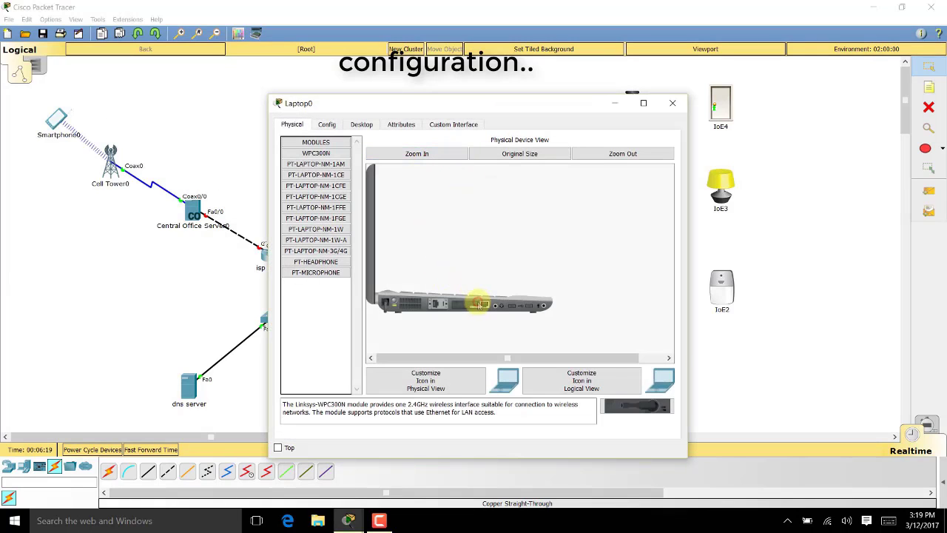
left_click_drag(479, 303, 639, 408)
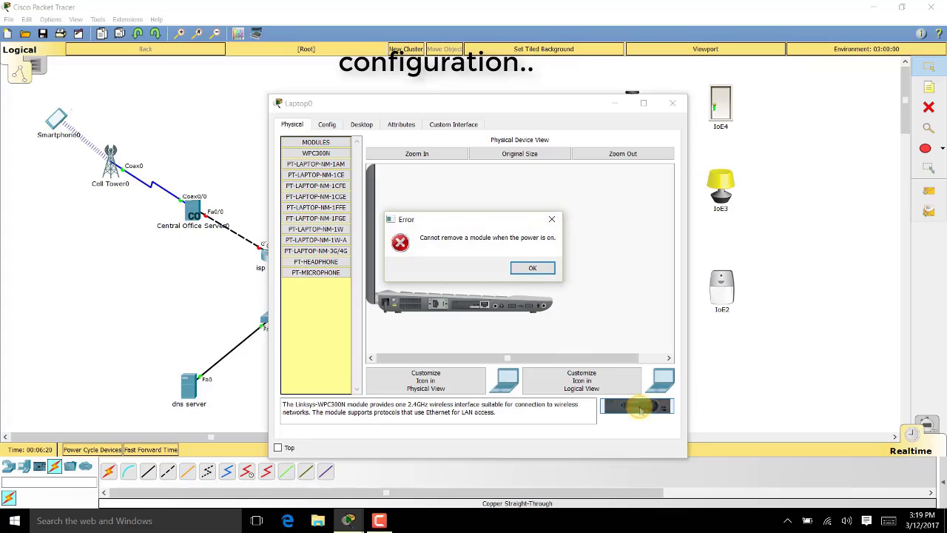
left_click(542, 271)
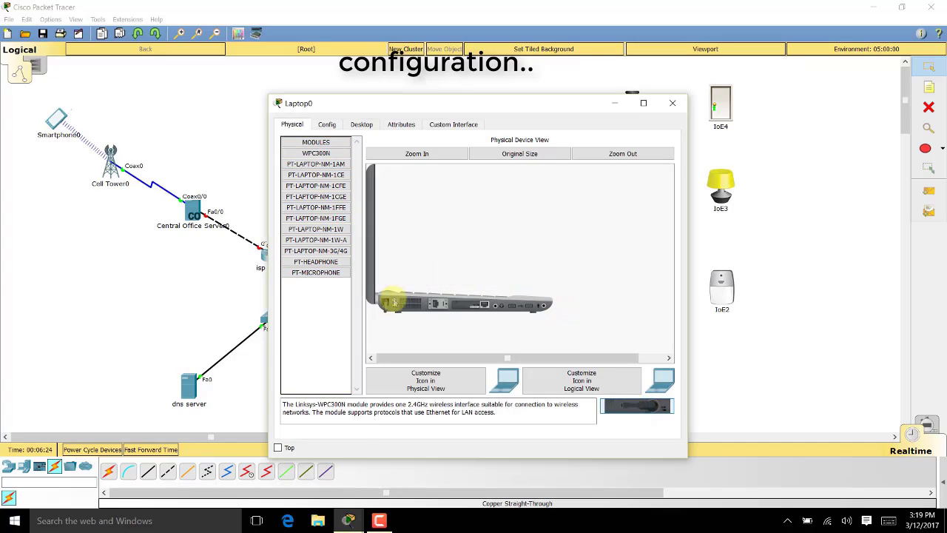
left_click_drag(482, 307, 628, 399)
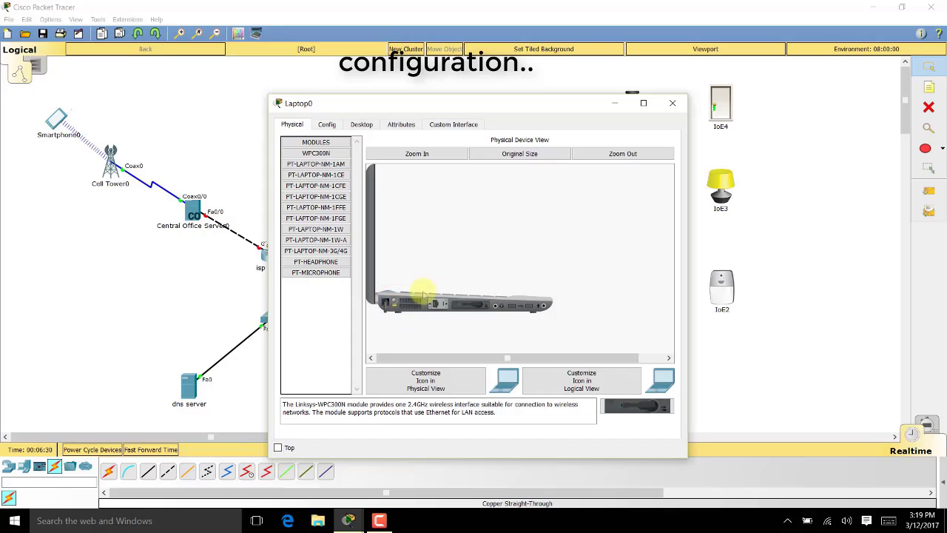
Join Laptop0's Wireless0 to smarthome using WPA2-PSK and the network passphrase
left_click(325, 125)
left_click(324, 187)
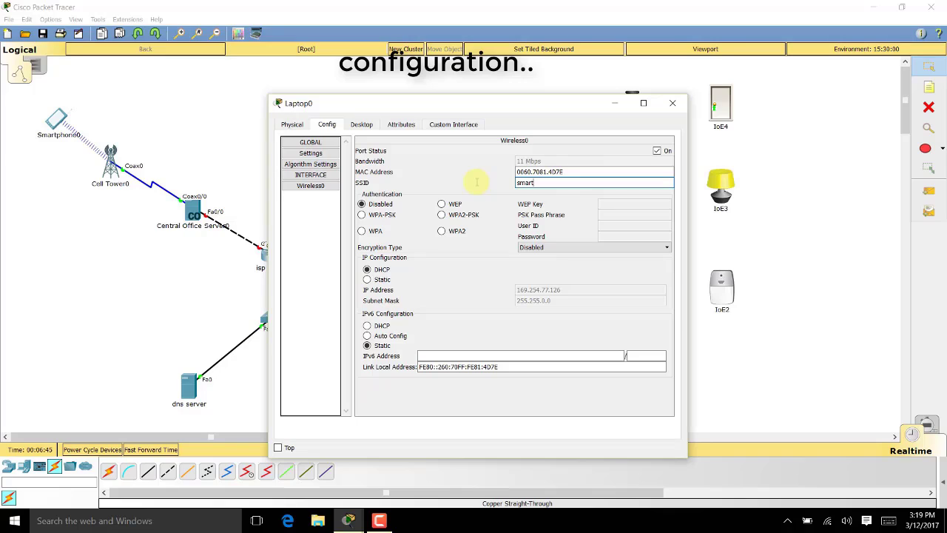
left_click(460, 216)
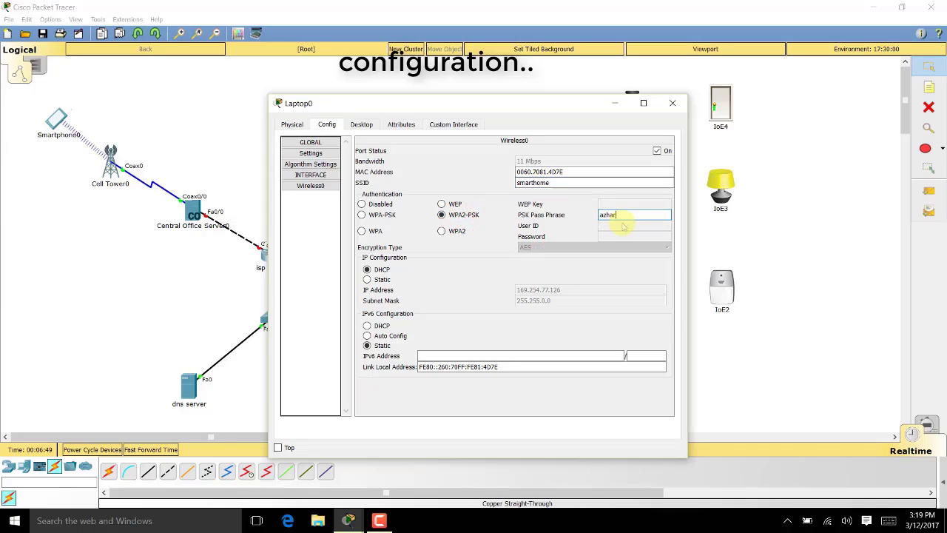
type("azhar123")
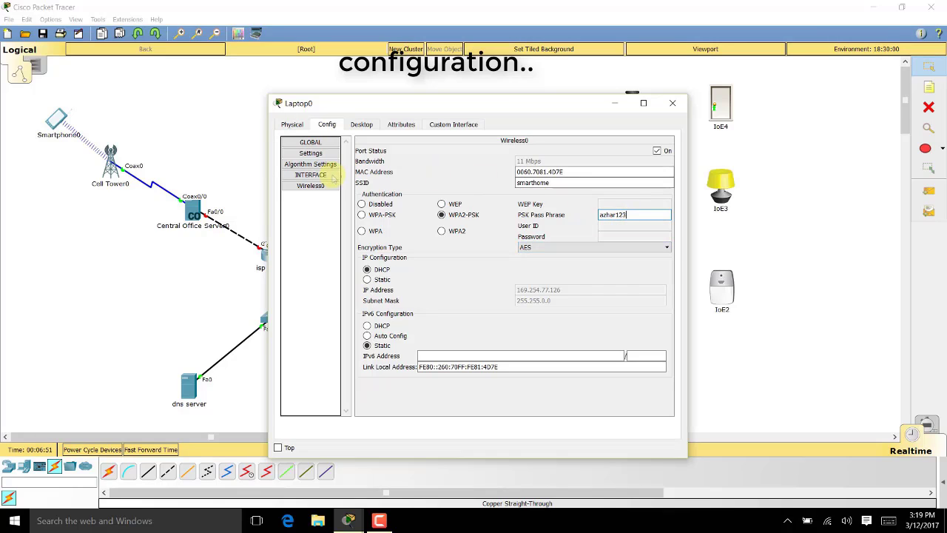
Set Laptop0's IP configuration to DHCP to obtain 192.168.25.101, then close the window
left_click(369, 125)
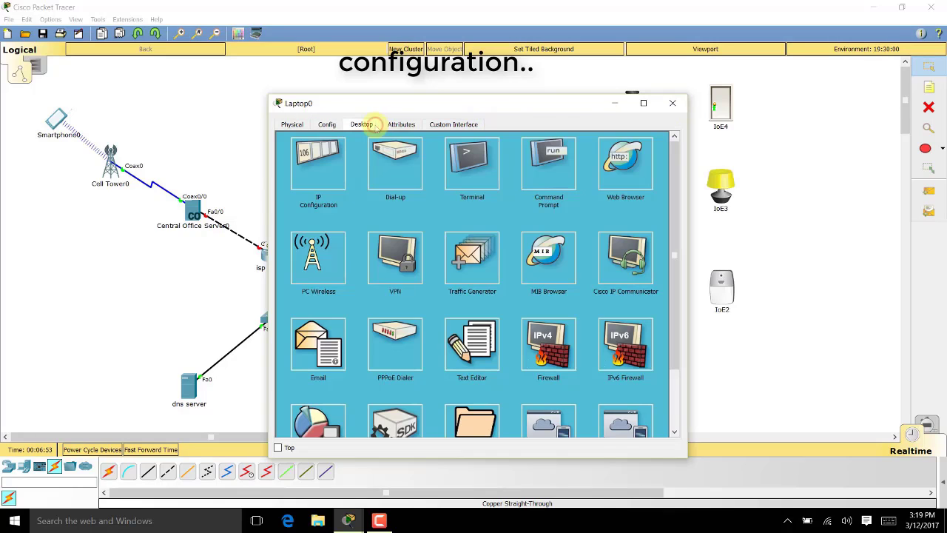
left_click(318, 163)
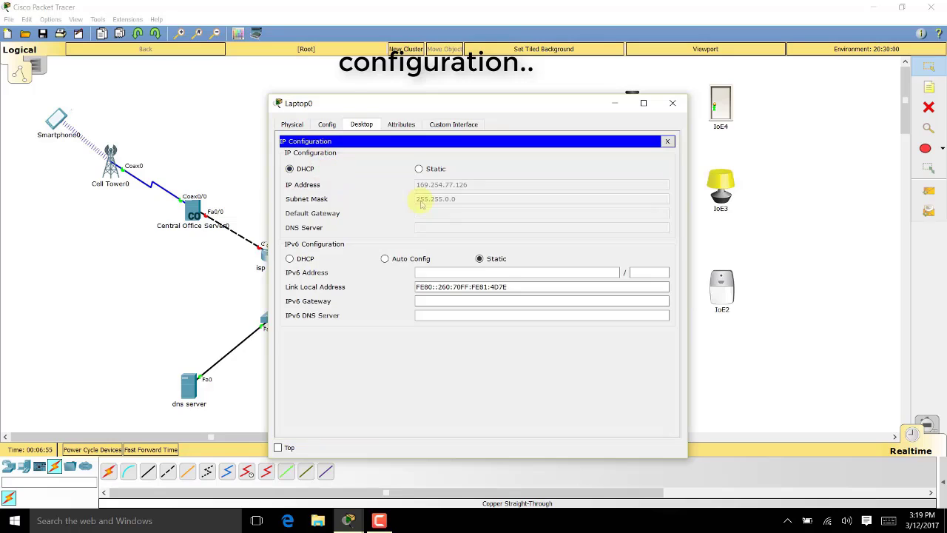
left_click(418, 168)
left_click(290, 170)
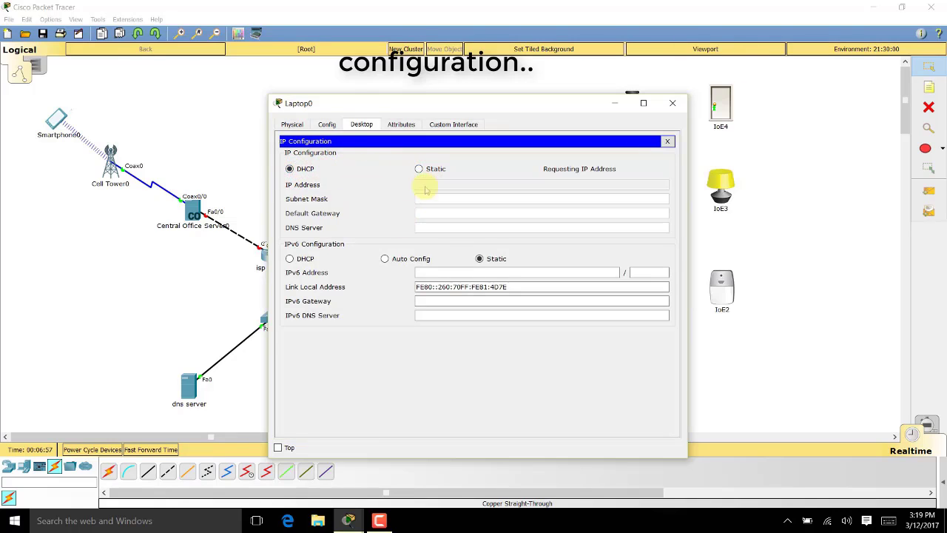
left_click_drag(499, 104, 511, 146)
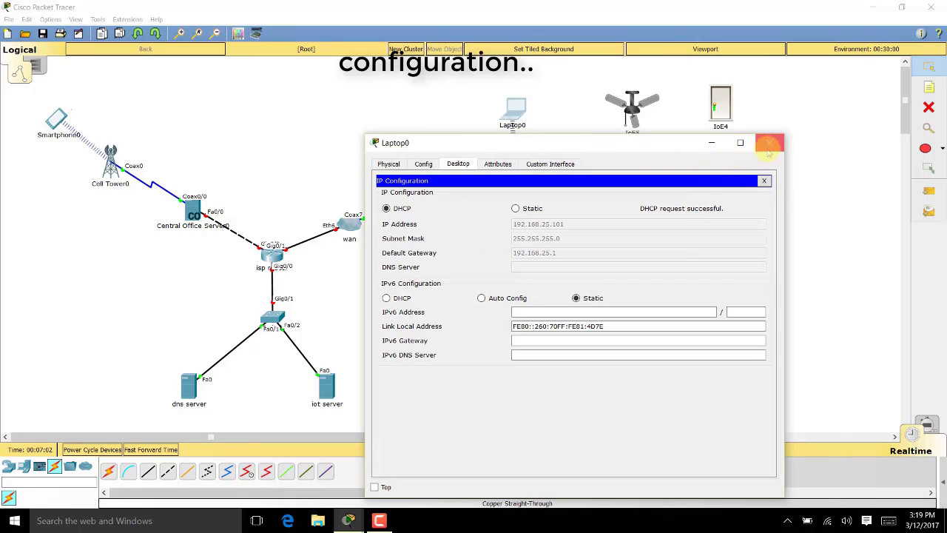
left_click(768, 143)
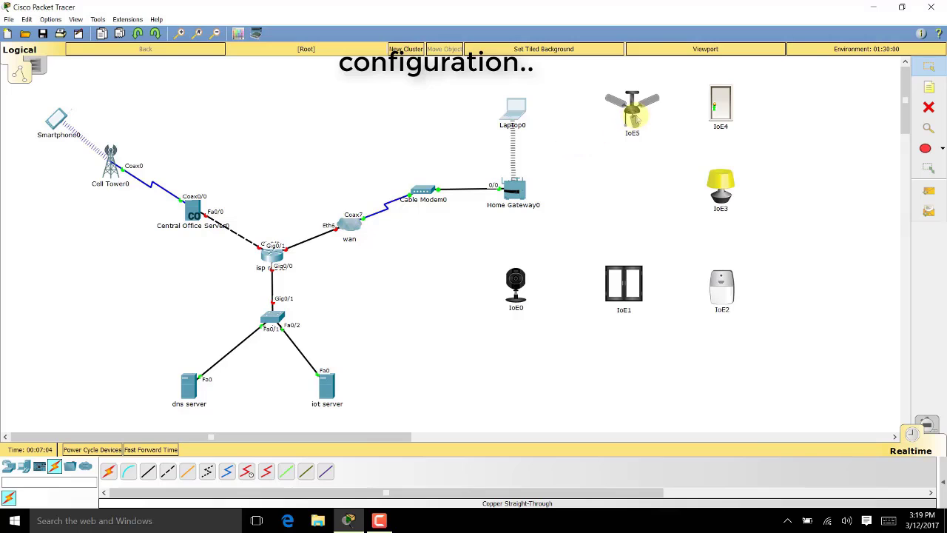
Fit the IoE5 ceiling fan with the PT-IOE-NM-1W wireless adapter
left_click(633, 113)
left_click_drag(562, 99, 409, 83)
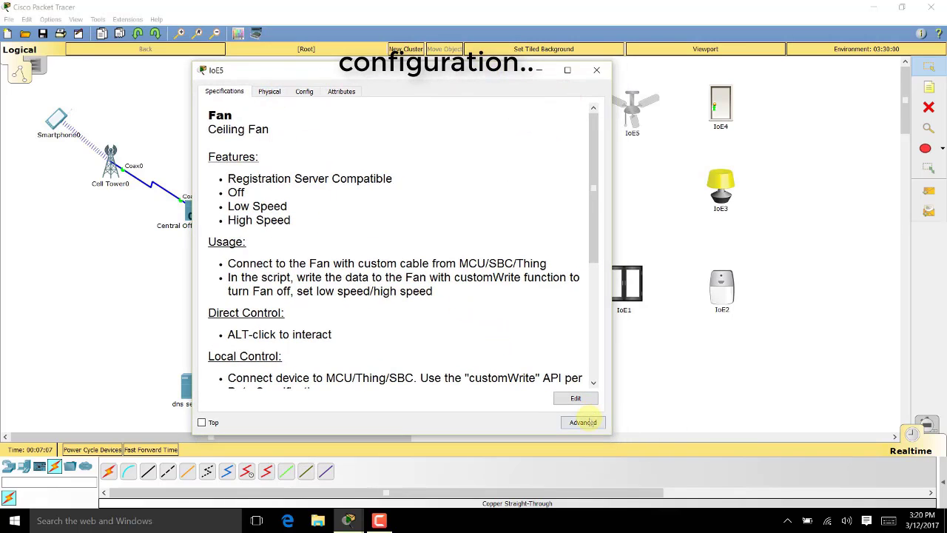
left_click(581, 421)
left_click(272, 92)
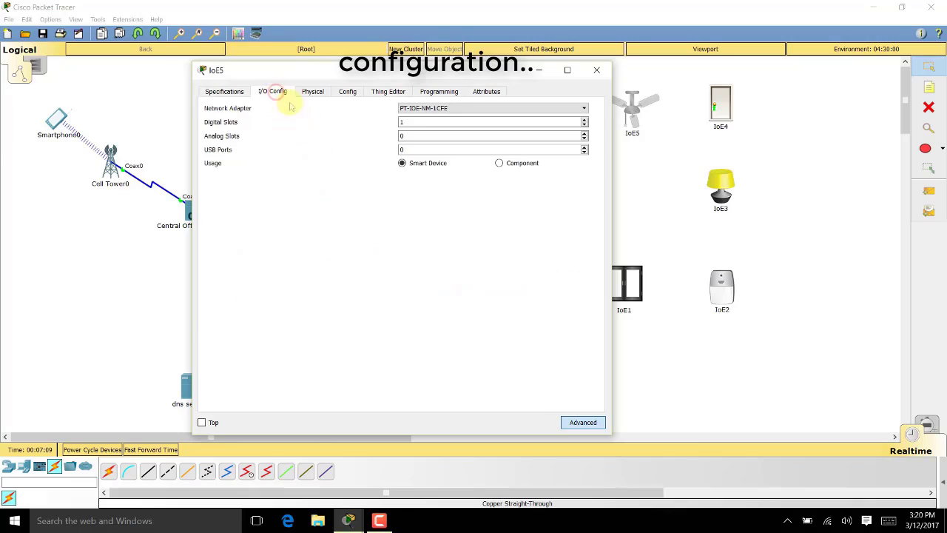
left_click(453, 108)
left_click(452, 150)
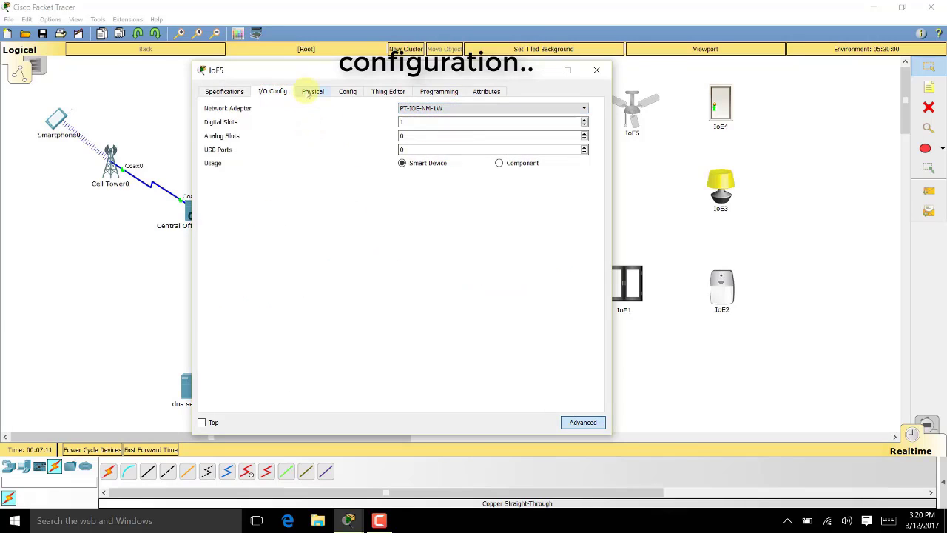
Set IoE5's Wireless0 to SSID smarthome with WPA2-PSK and the pass phrase, keeping DHCP
left_click(347, 91)
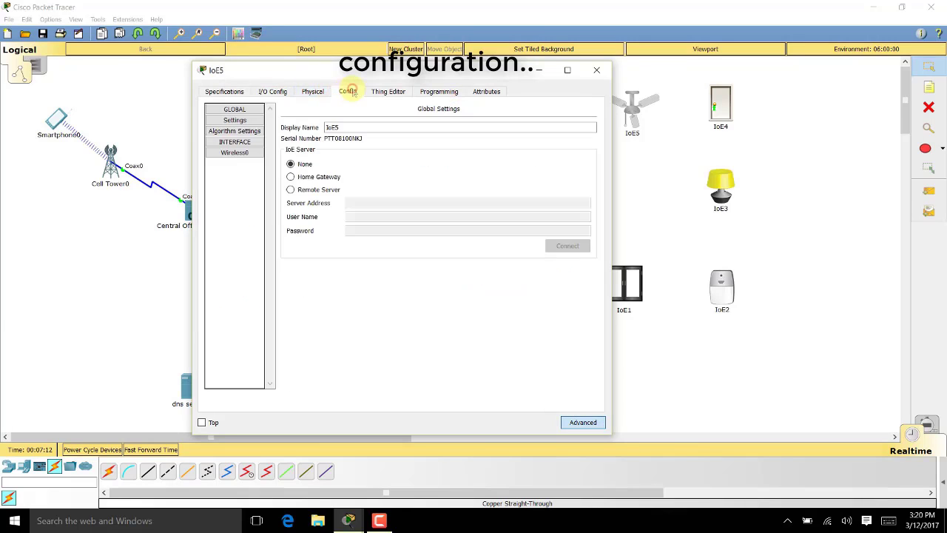
left_click(250, 153)
left_click_drag(518, 149, 378, 155)
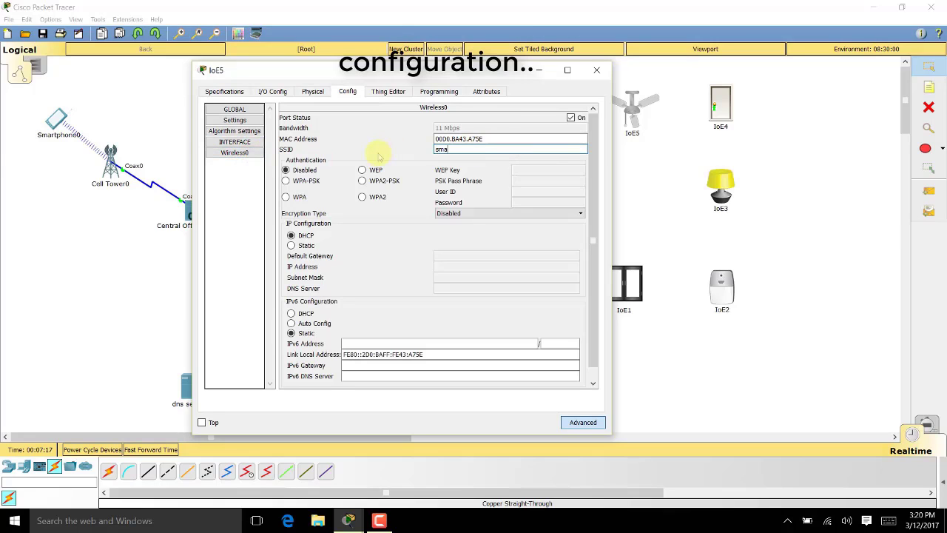
left_click(385, 180)
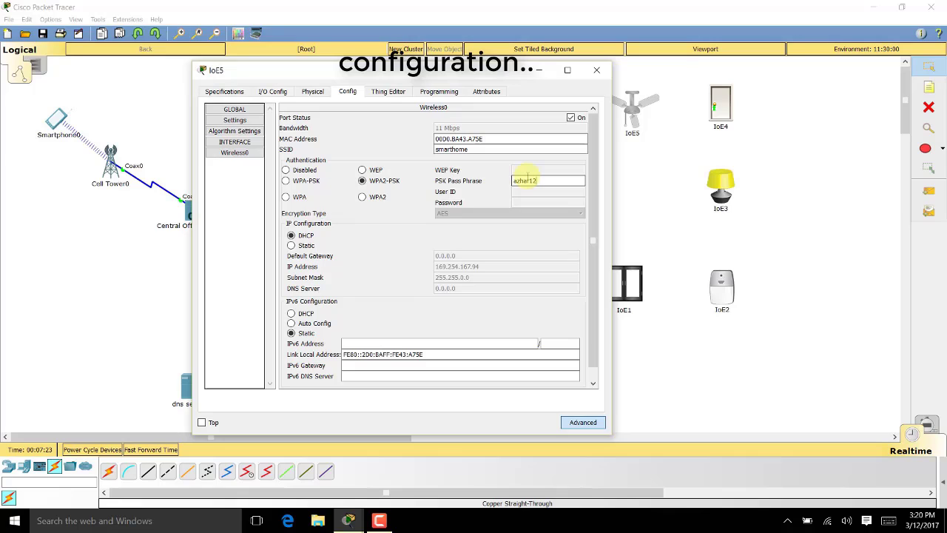
type("azhar123")
left_click(292, 235)
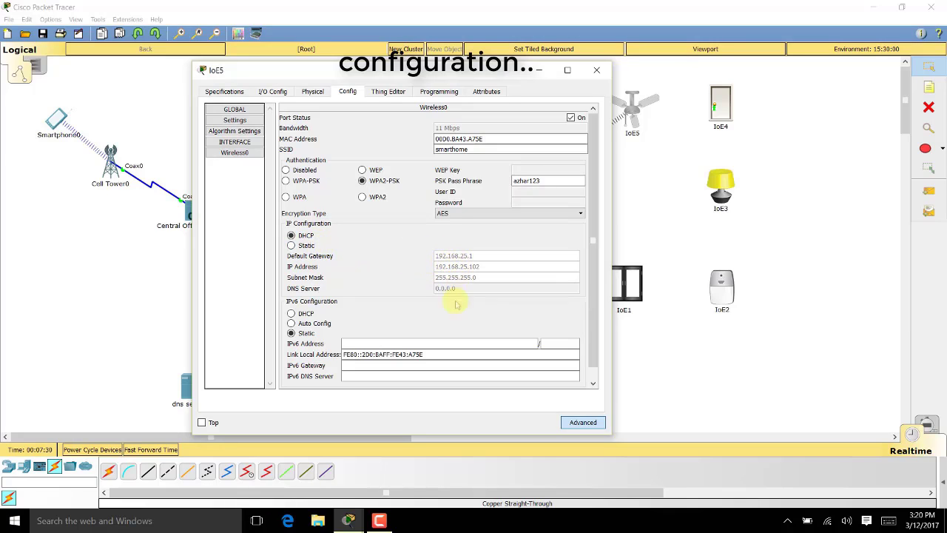
left_click(597, 69)
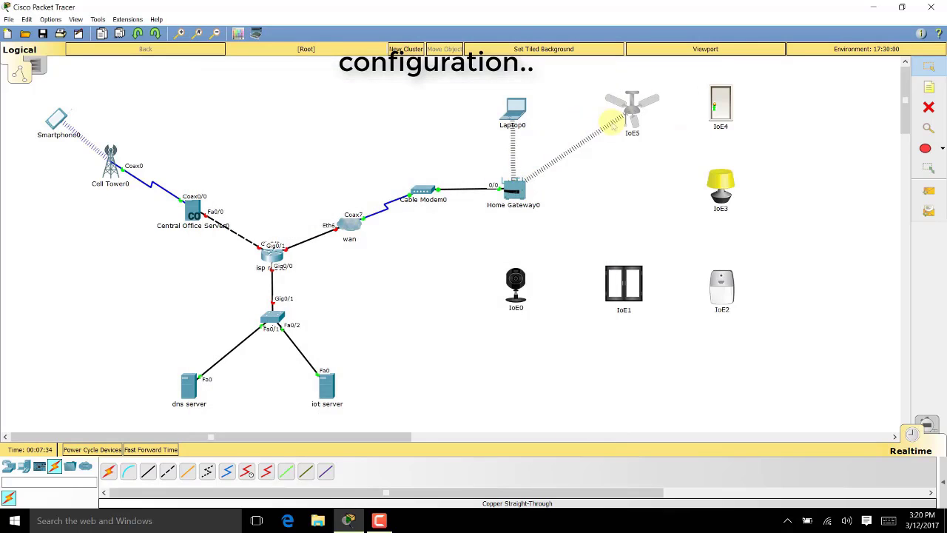
Fit the IoE4 door with the PT-IOE-NM-1W wireless adapter
left_click(719, 103)
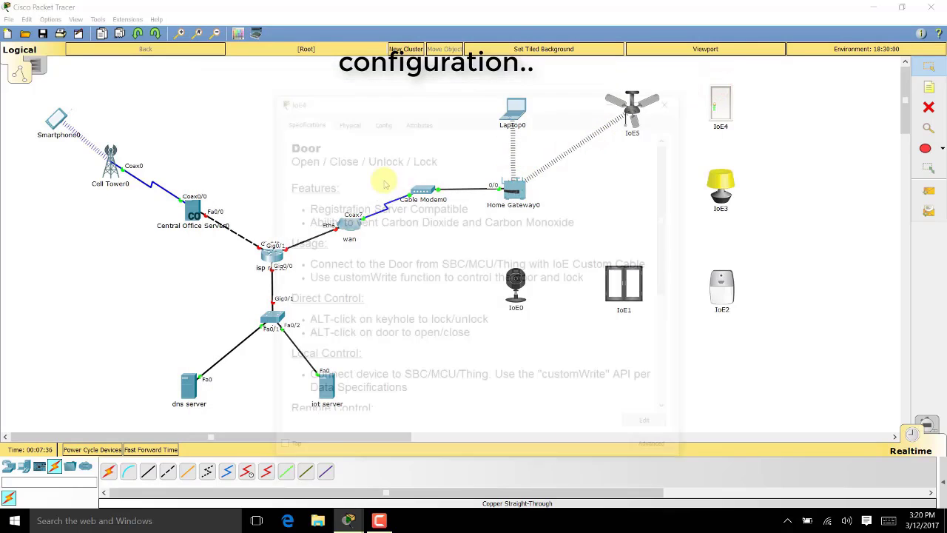
left_click_drag(423, 98, 312, 68)
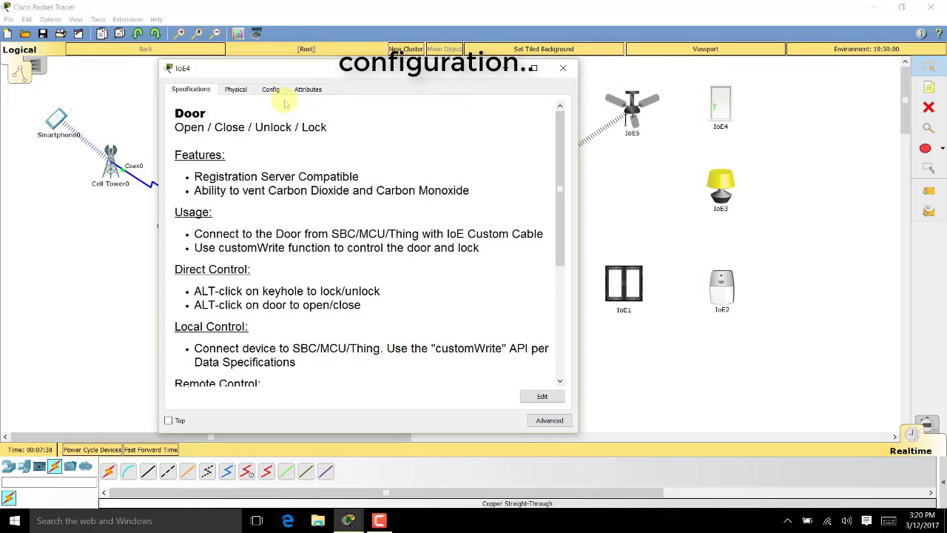
left_click(549, 419)
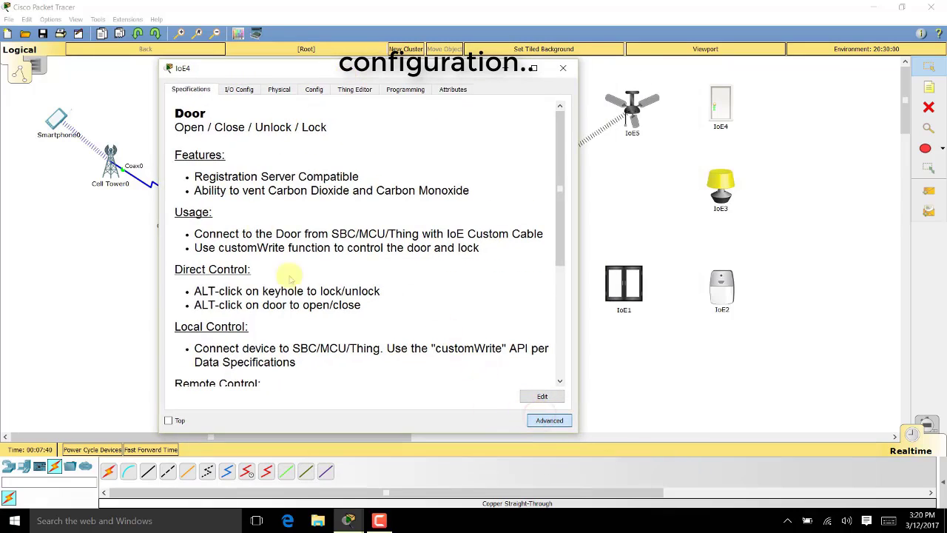
left_click(235, 89)
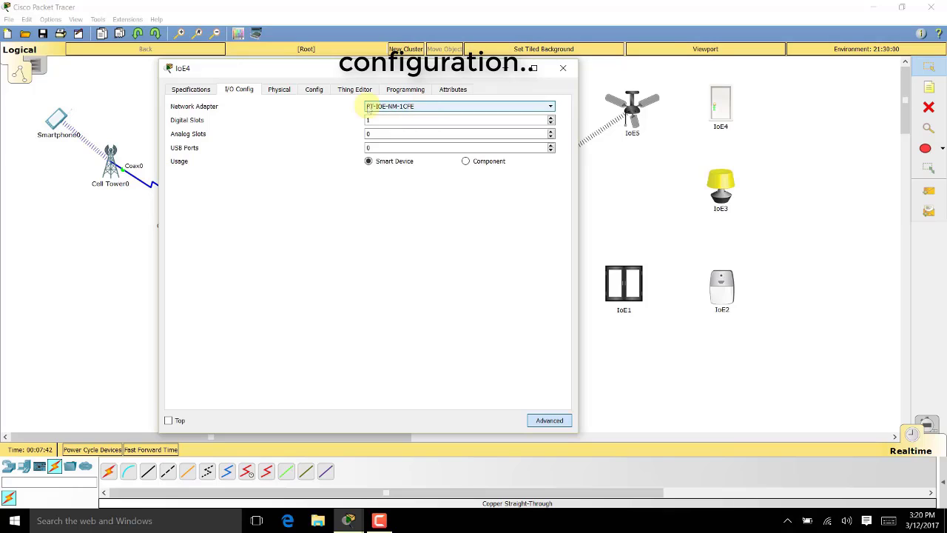
left_click(393, 106)
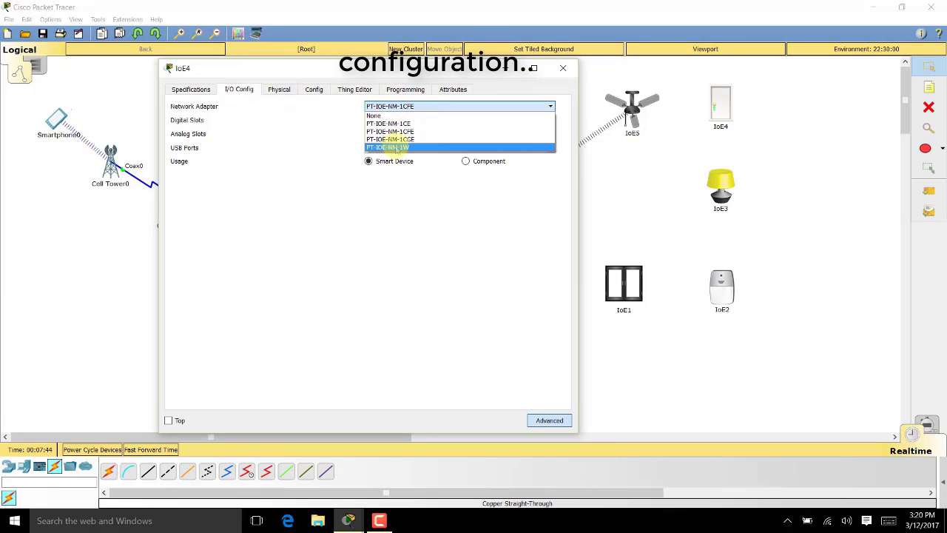
left_click(397, 147)
Set IoE4's Wireless0 to SSID smarthome with WPA2-PSK, the pass phrase and DHCP addressing
left_click(314, 89)
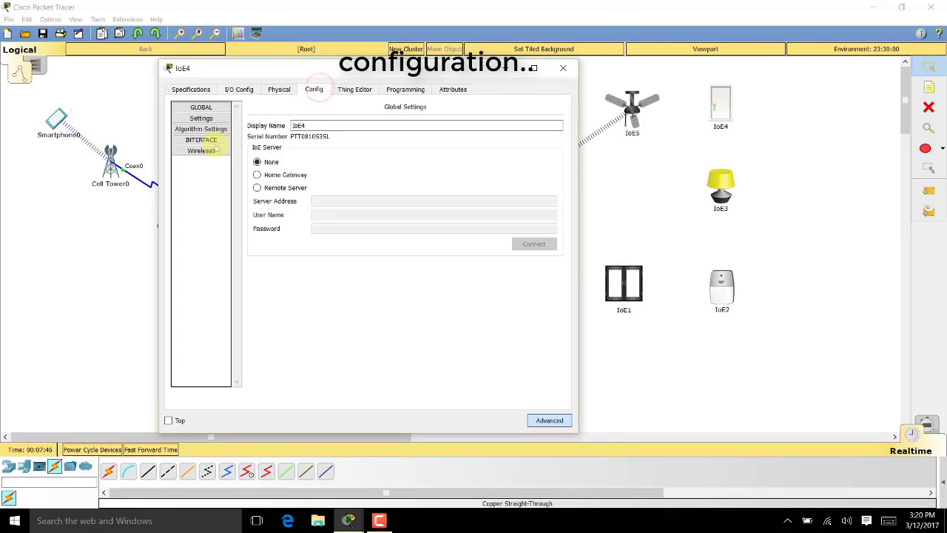
left_click(201, 150)
left_click_drag(448, 147, 363, 145)
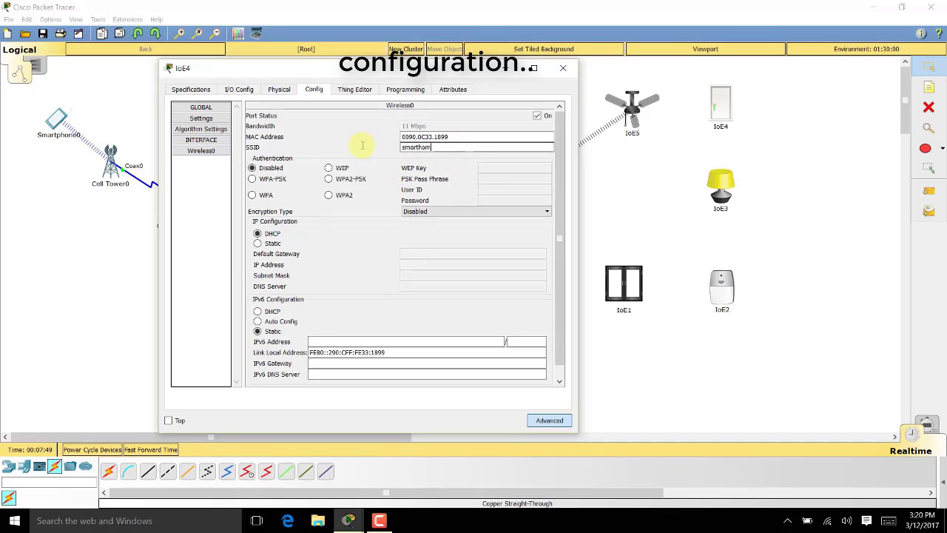
left_click(348, 181)
left_click(527, 179)
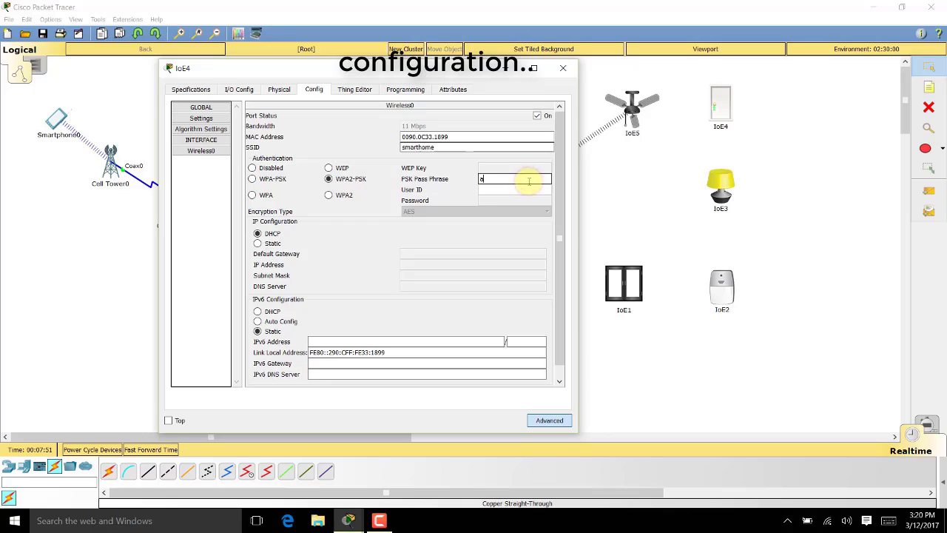
type("azhar13")
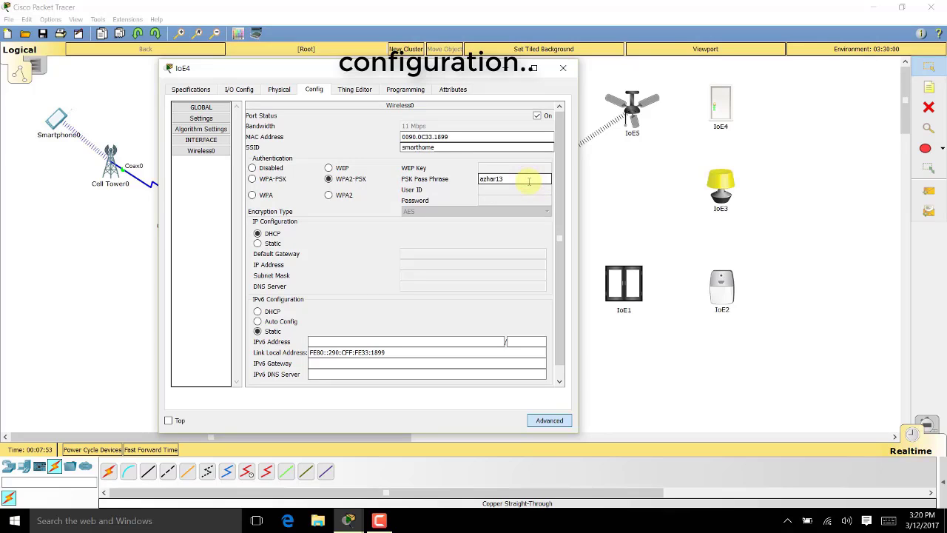
key("BackSpace")
type("24")
key("BackSpace")
type("3")
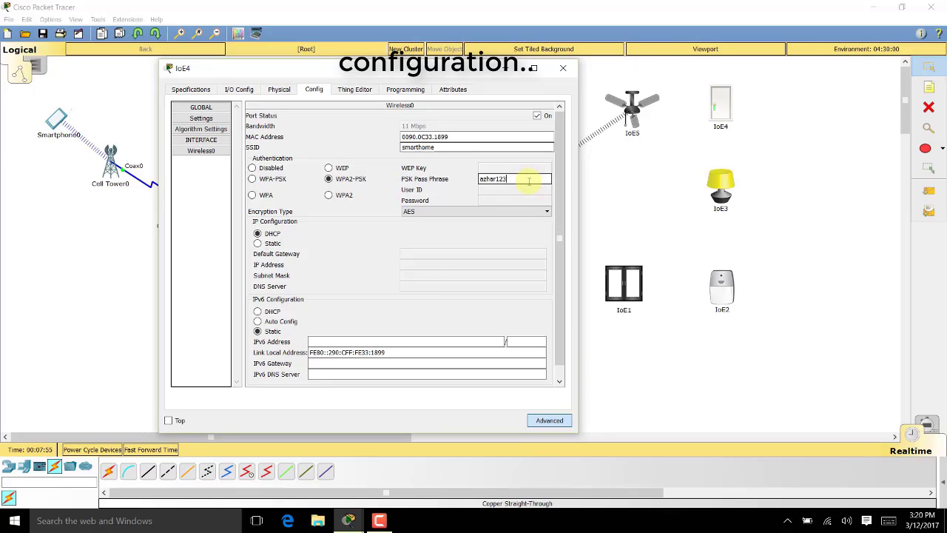
left_click(266, 235)
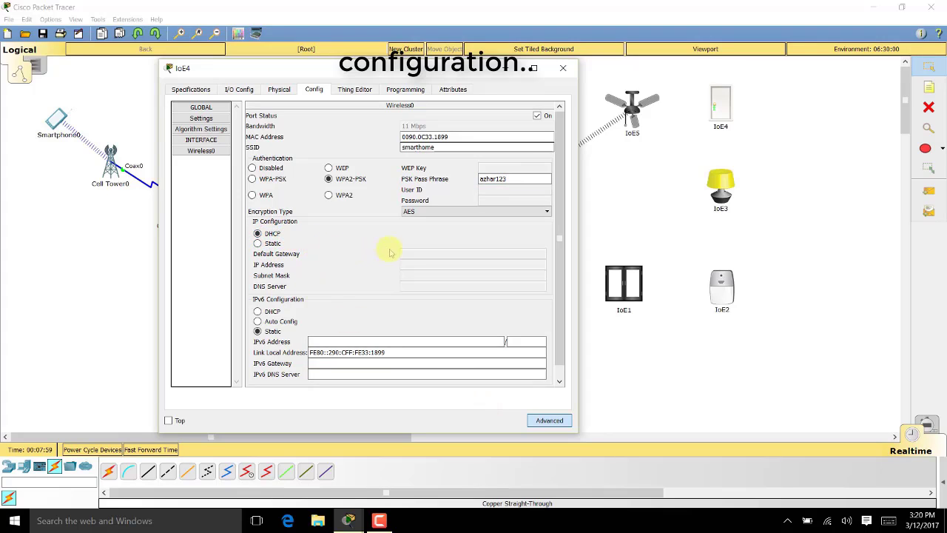
left_click(563, 68)
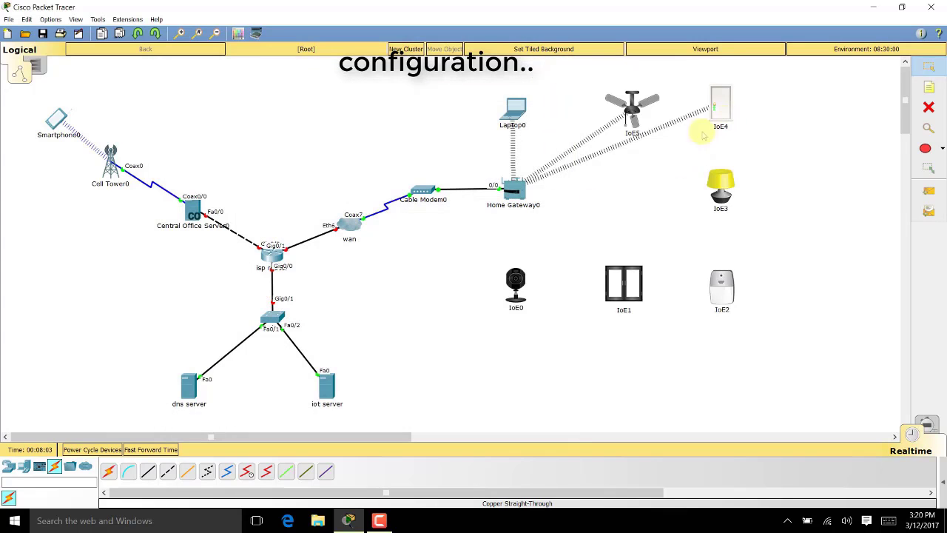
Fit the IoE3 lamp with the PT-IOE-NM-1W wireless adapter
left_click(719, 187)
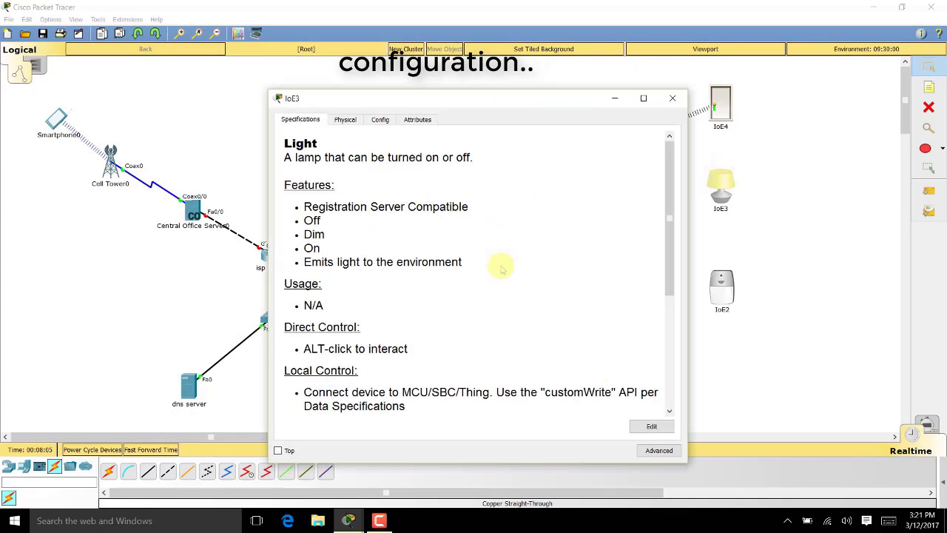
left_click(654, 448)
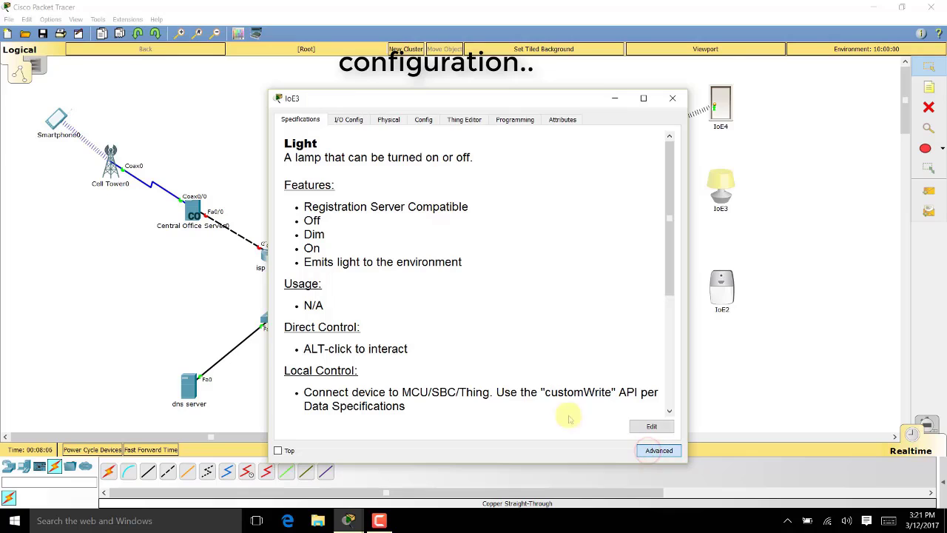
left_click(362, 119)
left_click_drag(417, 100, 358, 95)
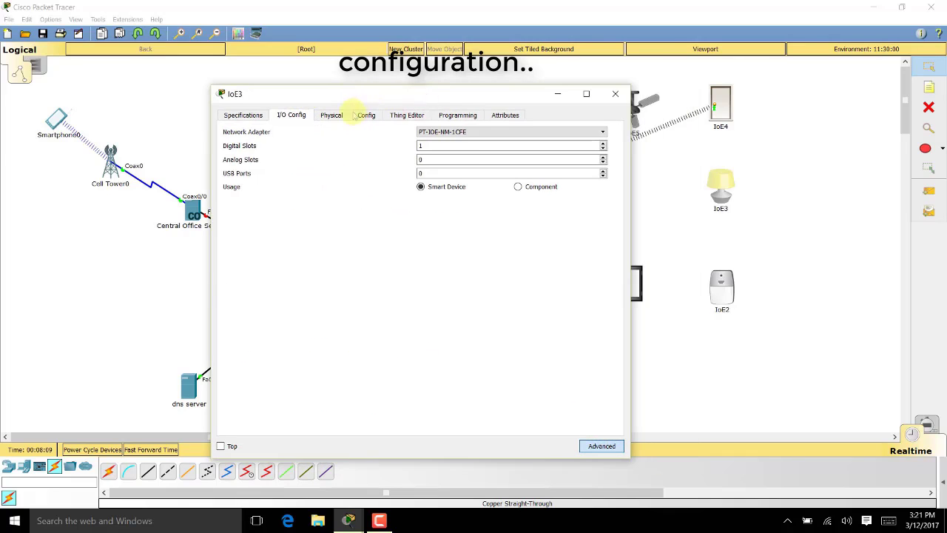
left_click(433, 133)
left_click(444, 169)
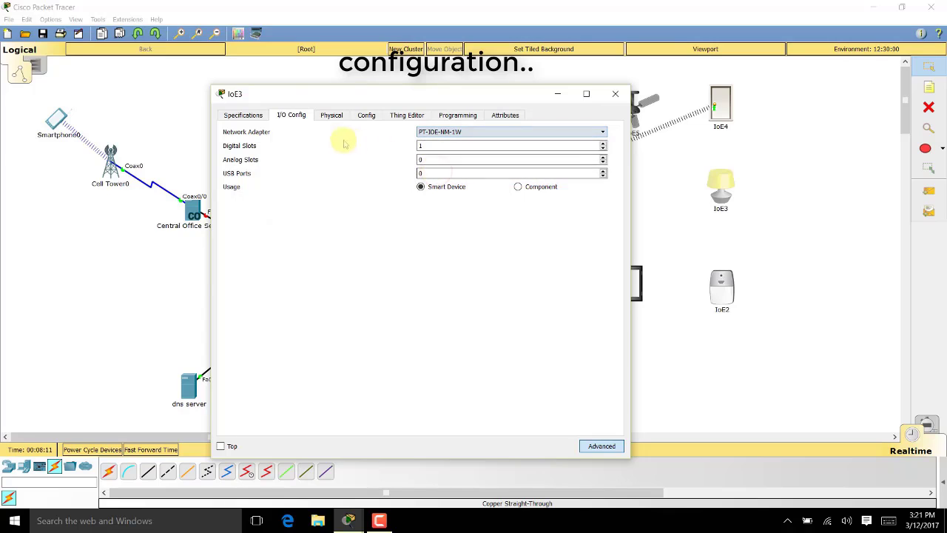
Set IoE3's Wireless0 to SSID smarthome with WPA2-PSK, the pass phrase and DHCP addressing
left_click(364, 114)
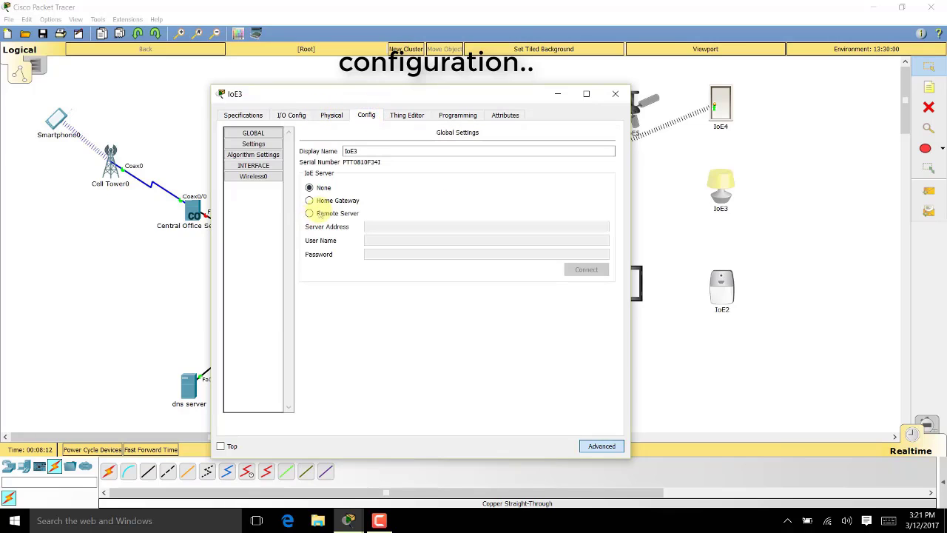
left_click(253, 176)
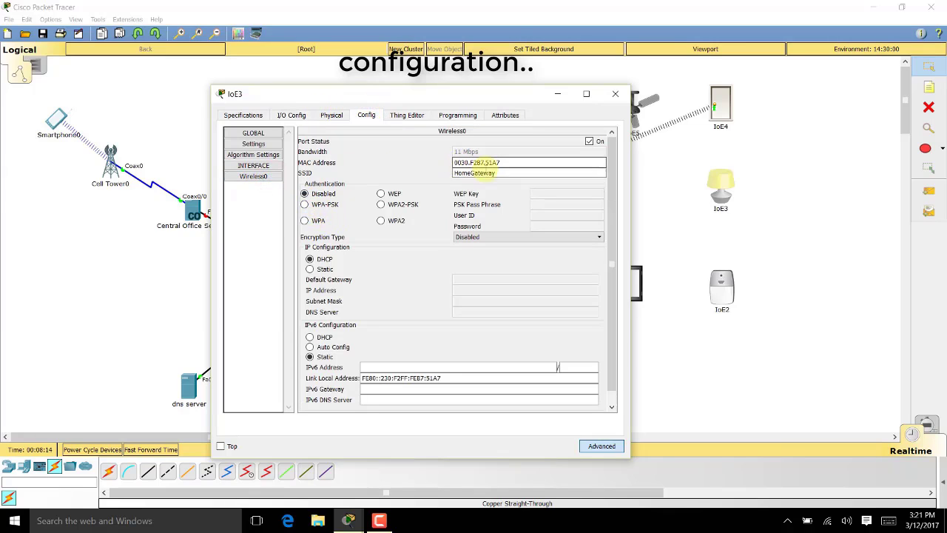
left_click_drag(502, 173, 396, 176)
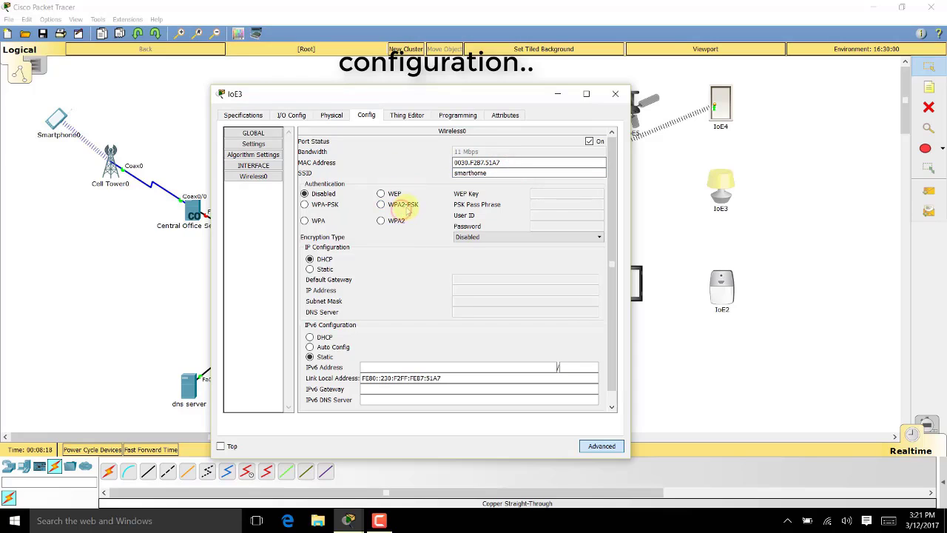
left_click(392, 204)
left_click(577, 206)
type("azhar")
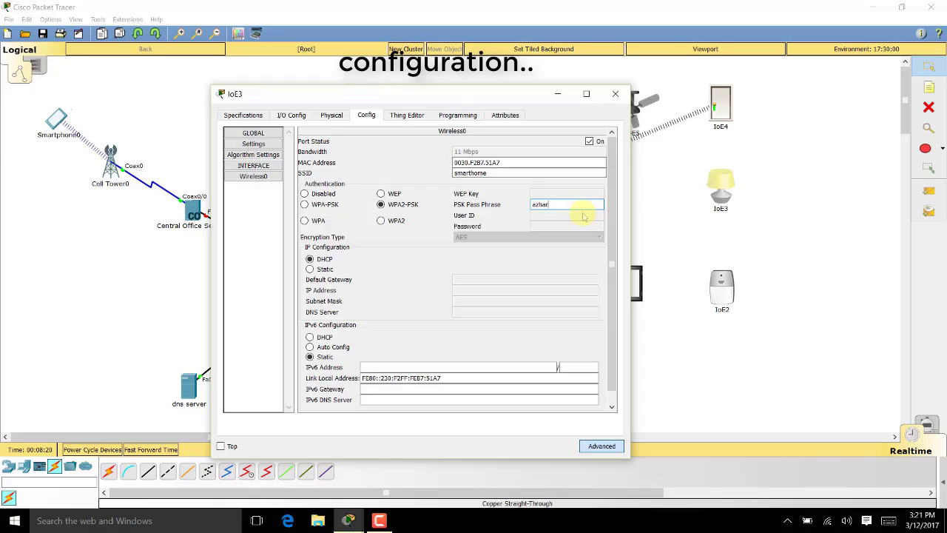
type("123")
left_click(321, 269)
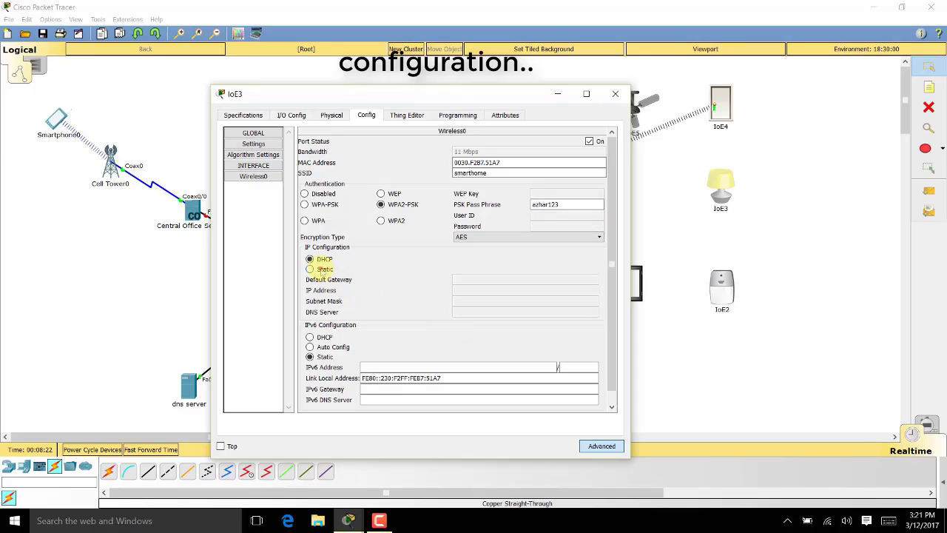
left_click(324, 260)
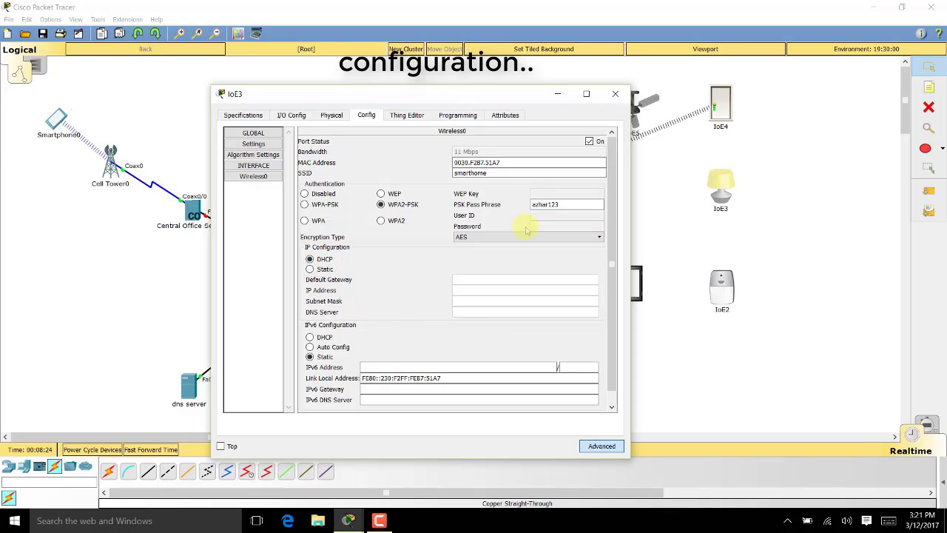
left_click(614, 94)
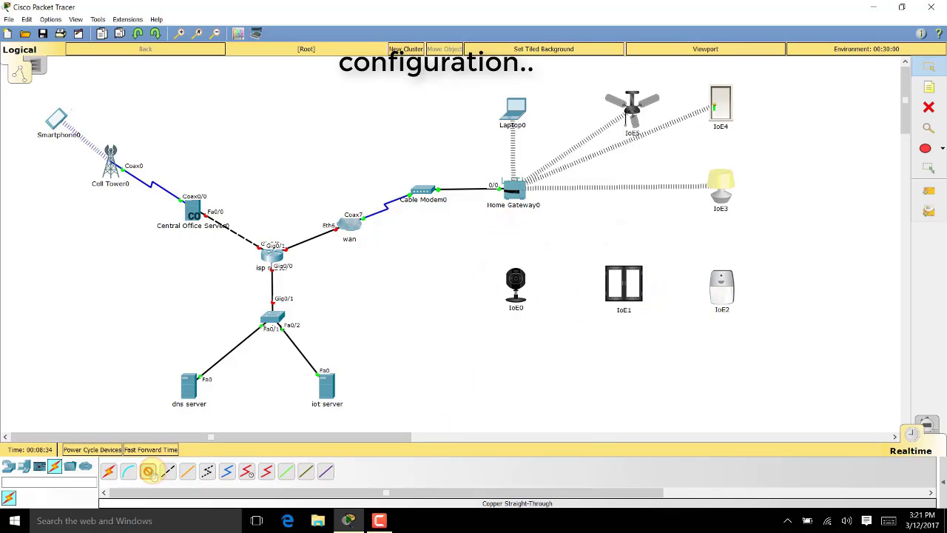
Wire IoE2 and IoE1 FastEthernet0 to Home Gateway0 Ethernet 1 and 2 with copper straight-through cables
left_click(513, 189)
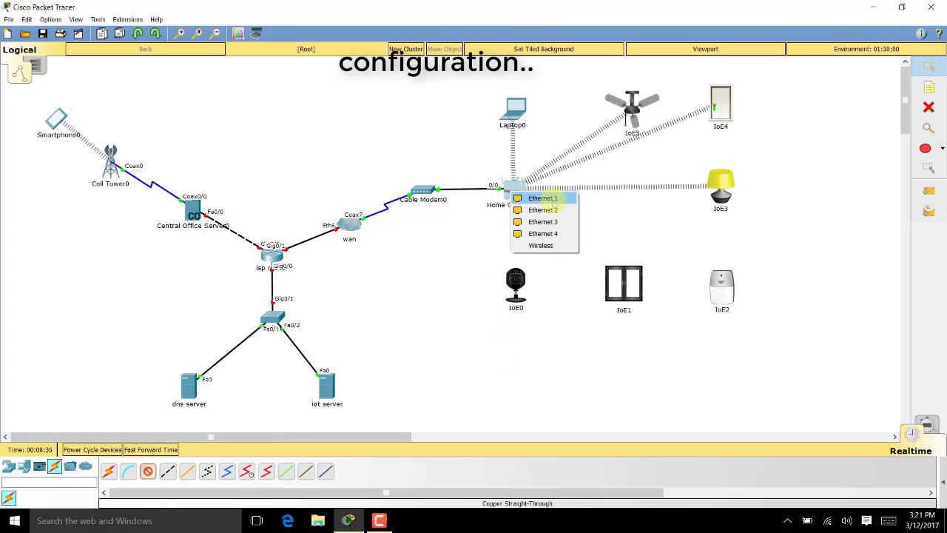
left_click(542, 198)
left_click(714, 275)
left_click(733, 279)
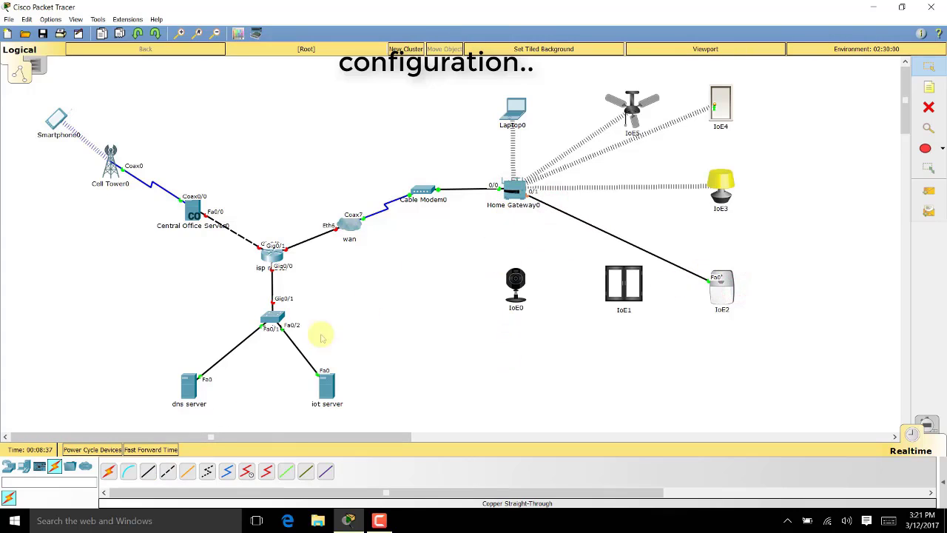
left_click(148, 470)
left_click(514, 191)
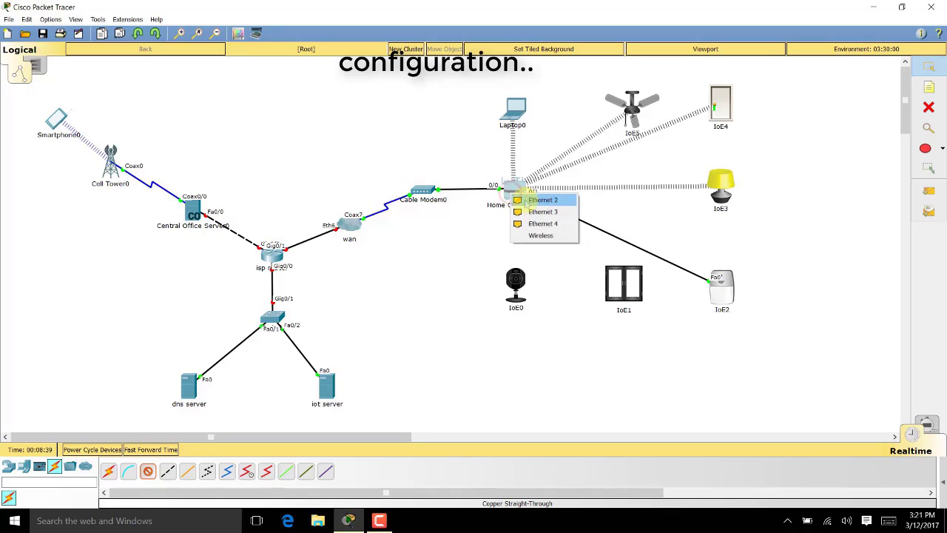
left_click(542, 199)
left_click(624, 283)
left_click(637, 290)
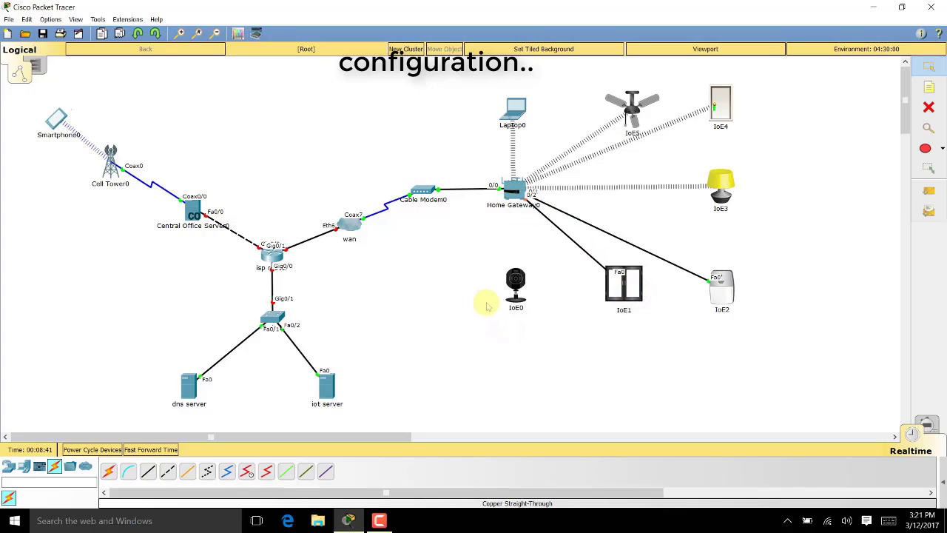
Cable the IoE0 webcam's FastEthernet0 to a free Home Gateway0 port with copper straight-through
left_click(147, 470)
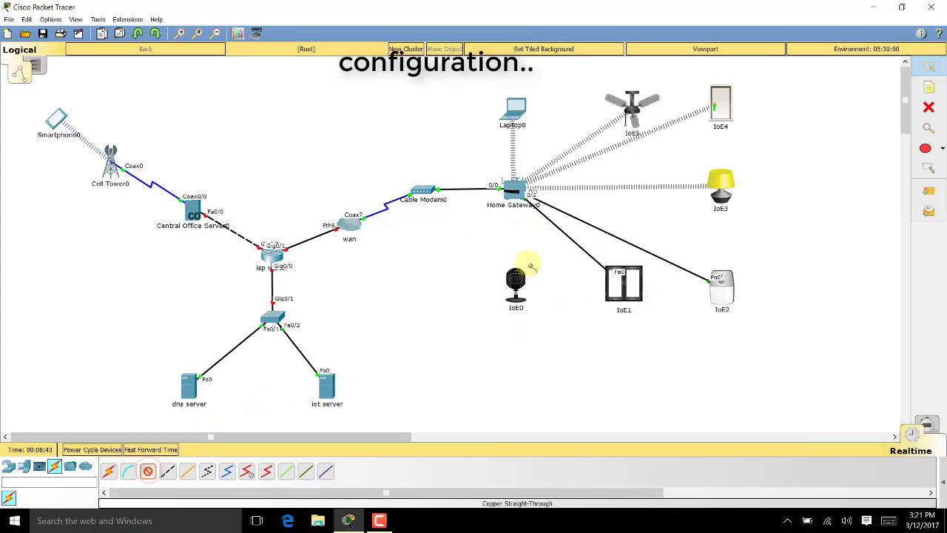
left_click(518, 190)
left_click(529, 205)
left_click(514, 278)
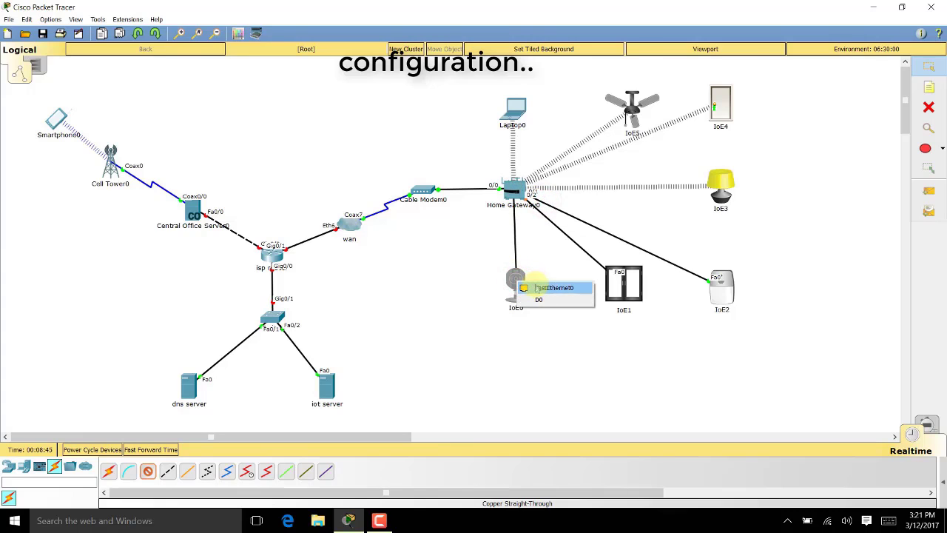
left_click(547, 287)
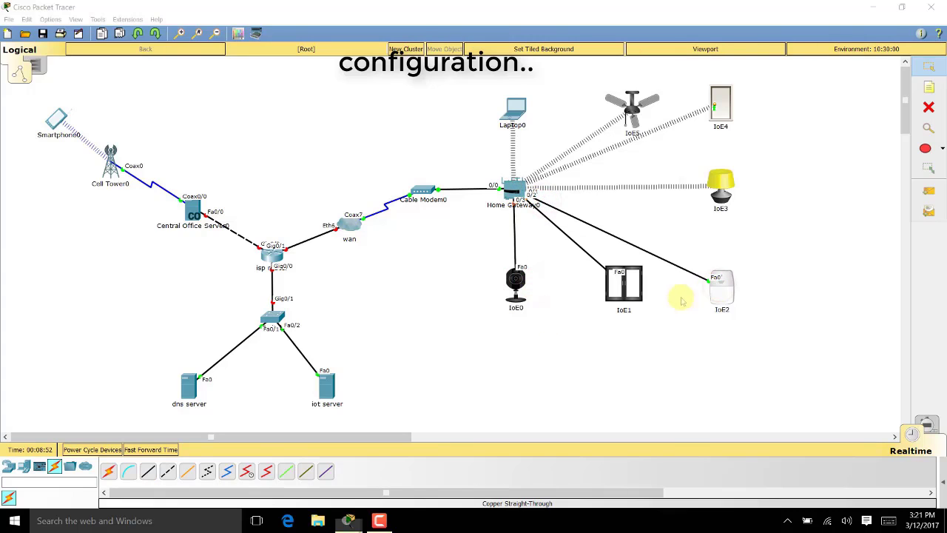
left_click(721, 290)
Switch IoE2's FastEthernet0 to DHCP, renew its address, and fast-forward the simulation time
left_click(648, 447)
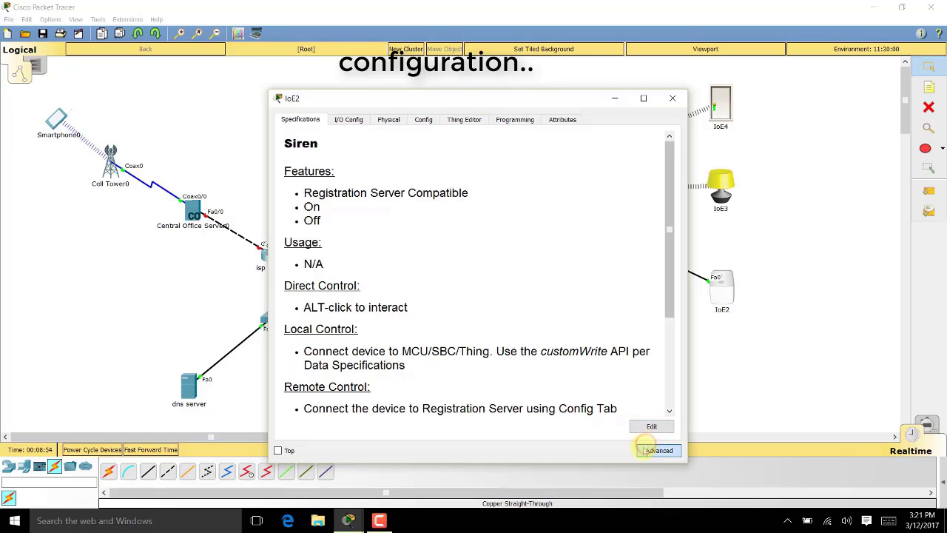
left_click(423, 119)
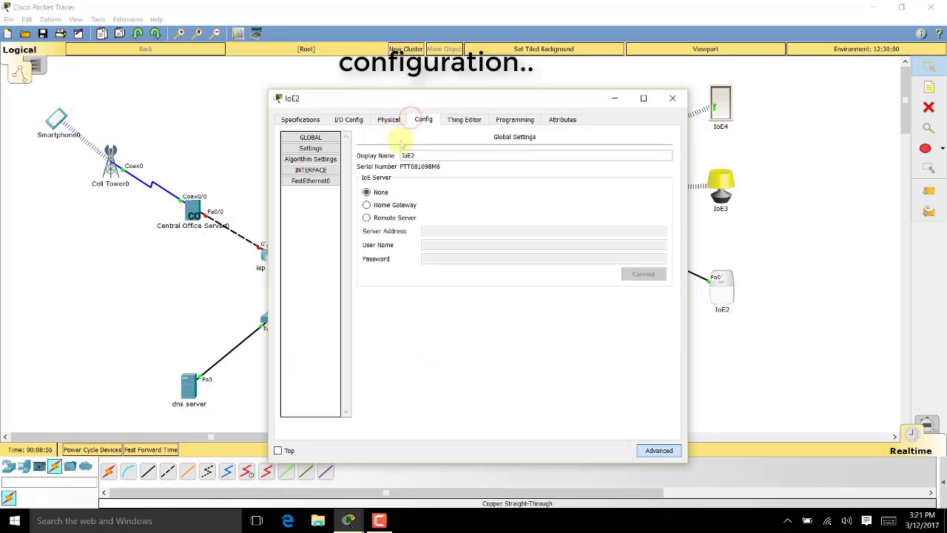
left_click(311, 181)
left_click(369, 199)
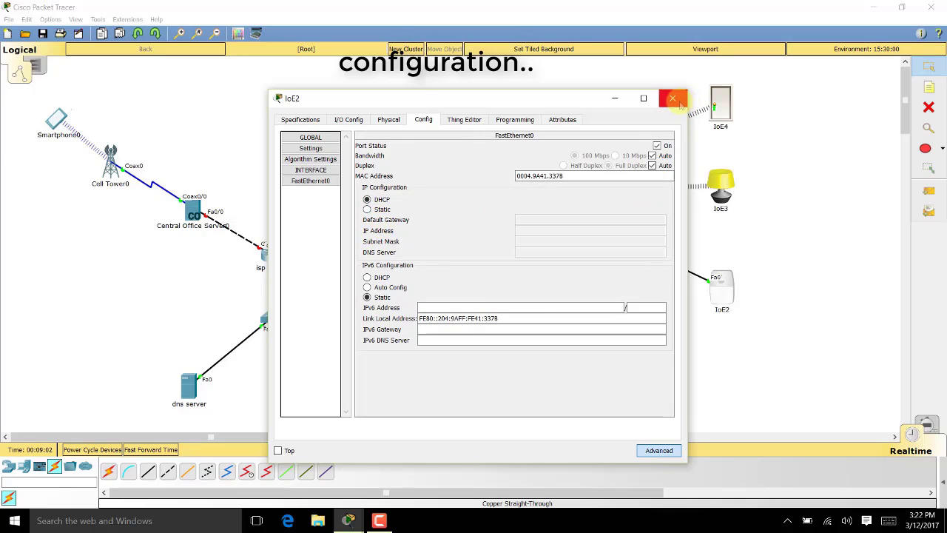
left_click_drag(482, 102, 396, 96)
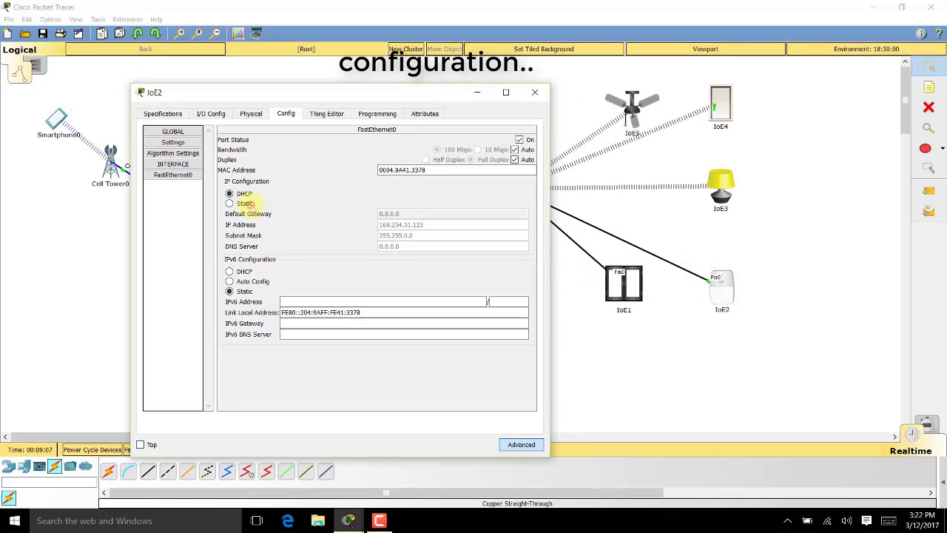
left_click(238, 194)
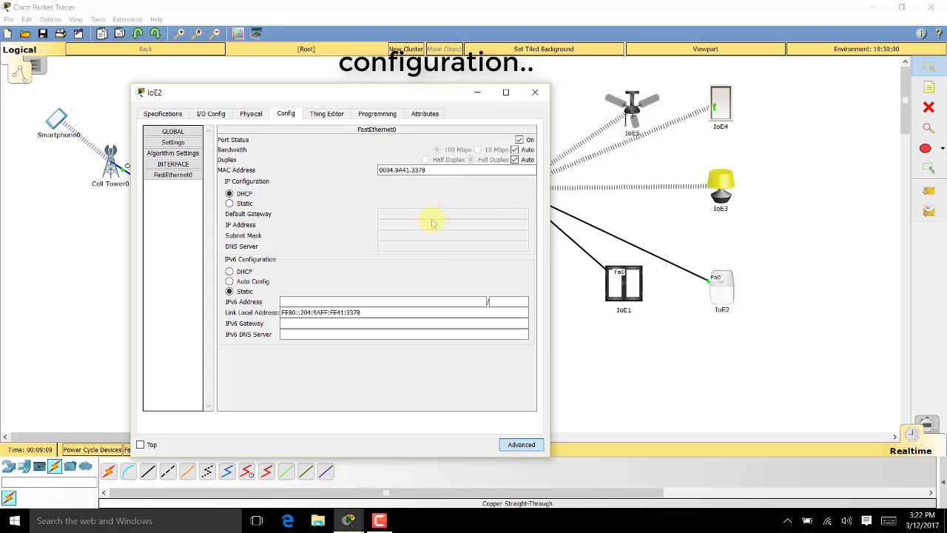
left_click(534, 92)
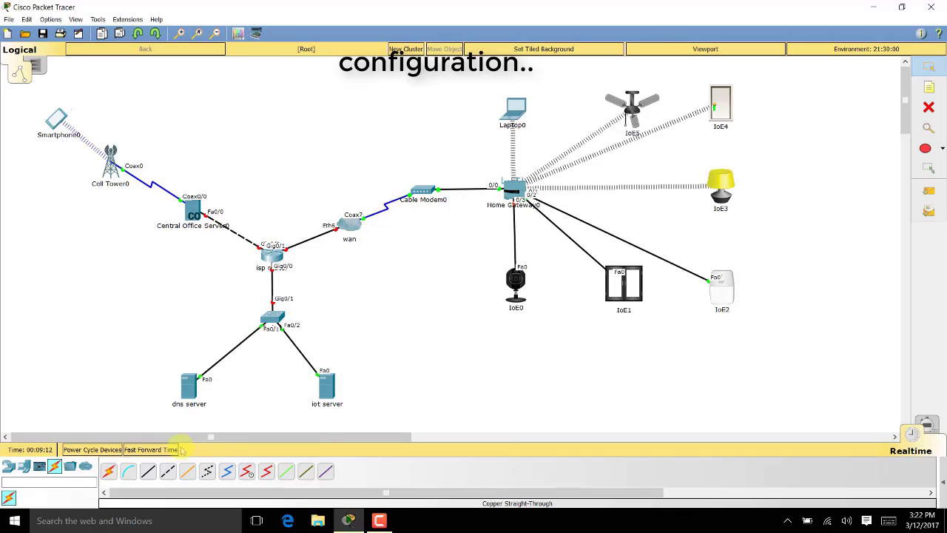
left_click(171, 449)
Switch IoE1's FastEthernet0 IP configuration to DHCP
left_click(615, 273)
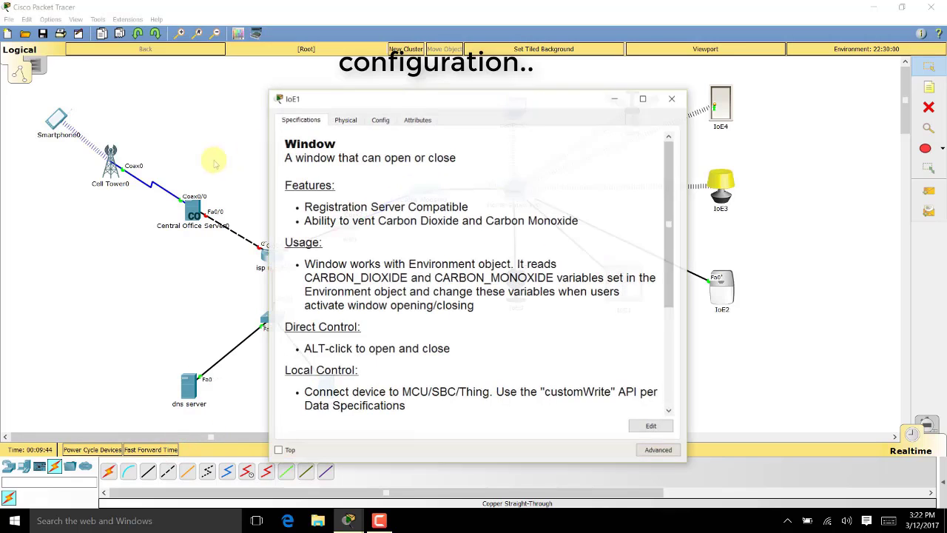
left_click(380, 119)
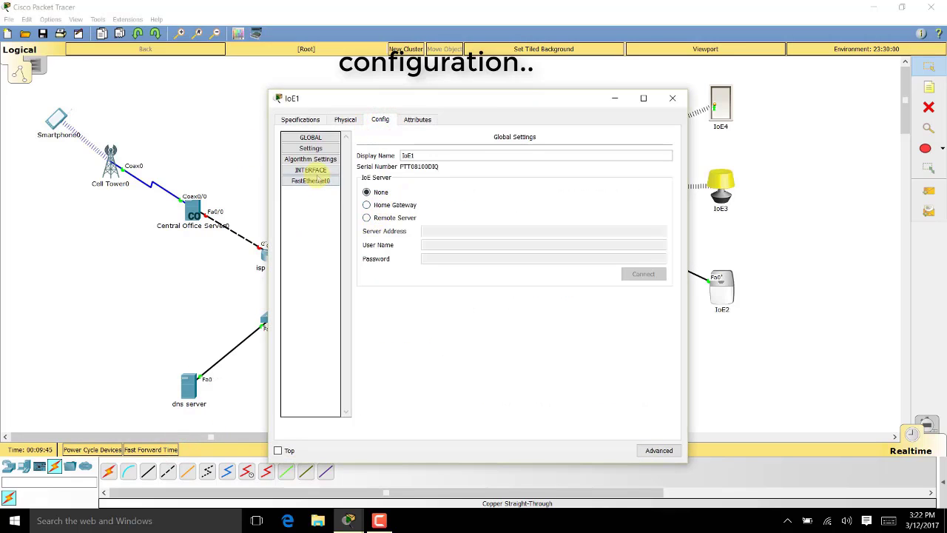
left_click(320, 172)
left_click(311, 180)
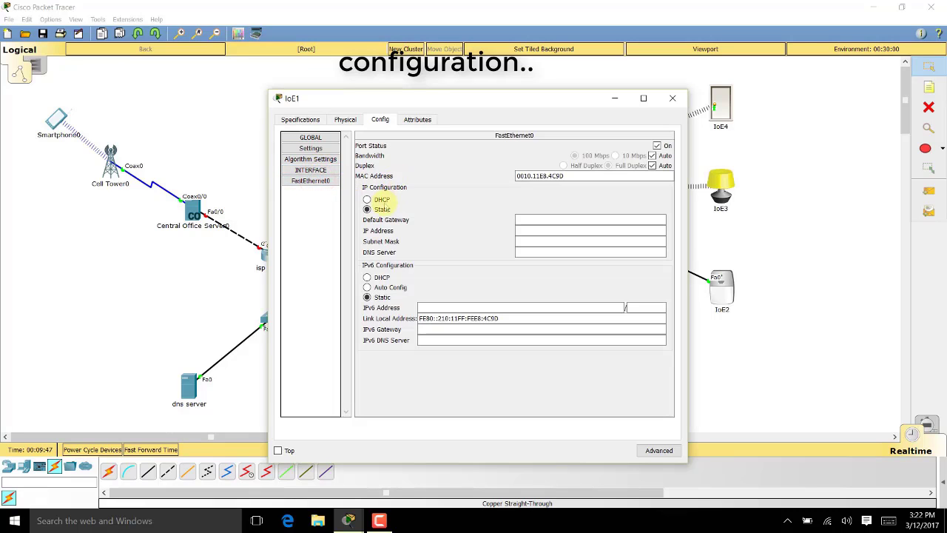
left_click(366, 199)
left_click_drag(517, 96, 281, 84)
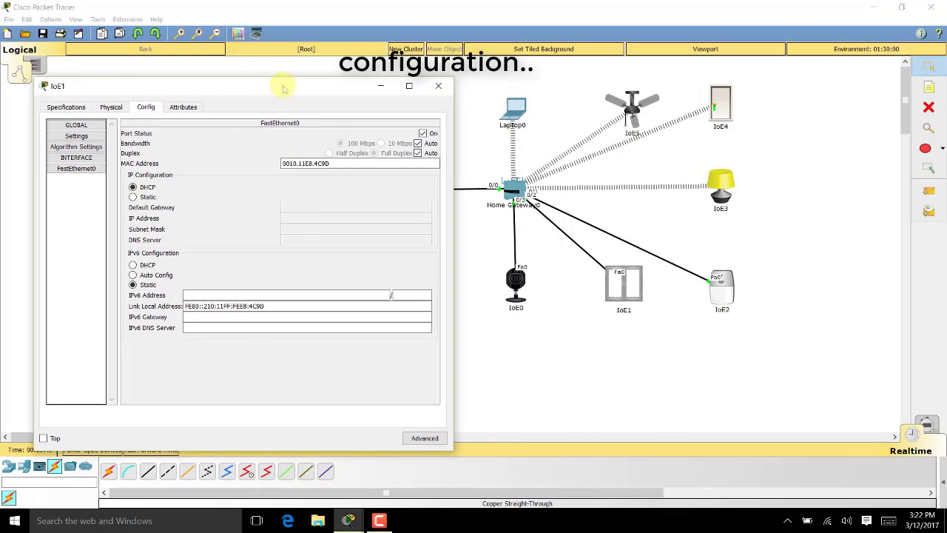
left_click(438, 86)
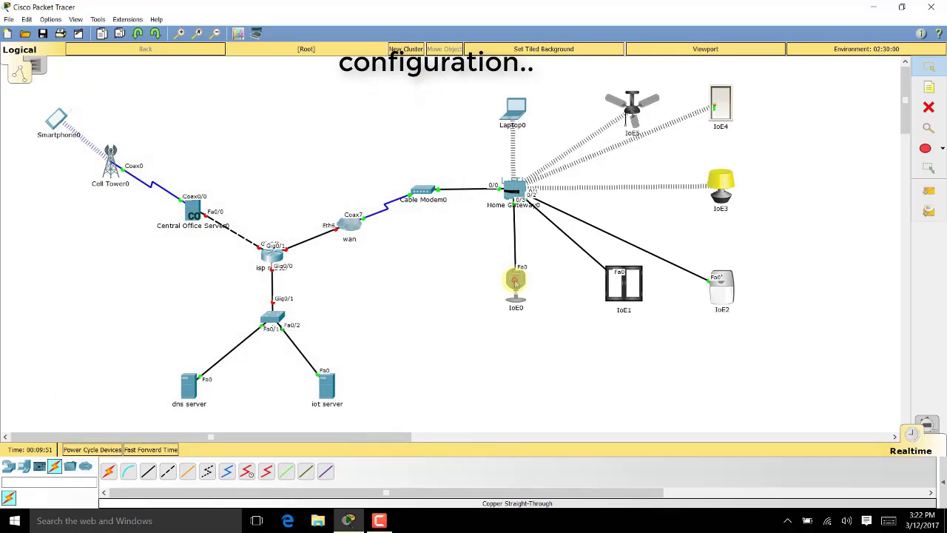
Switch the IoE0 webcam's FastEthernet0 to DHCP so it gets 192.168.25.109
left_click(515, 280)
left_click_drag(370, 97, 224, 68)
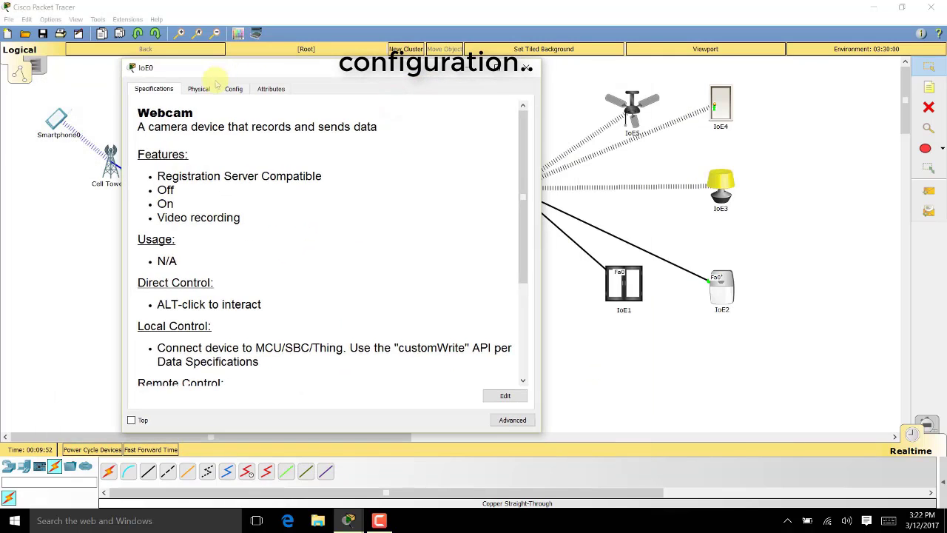
left_click(233, 89)
left_click(171, 154)
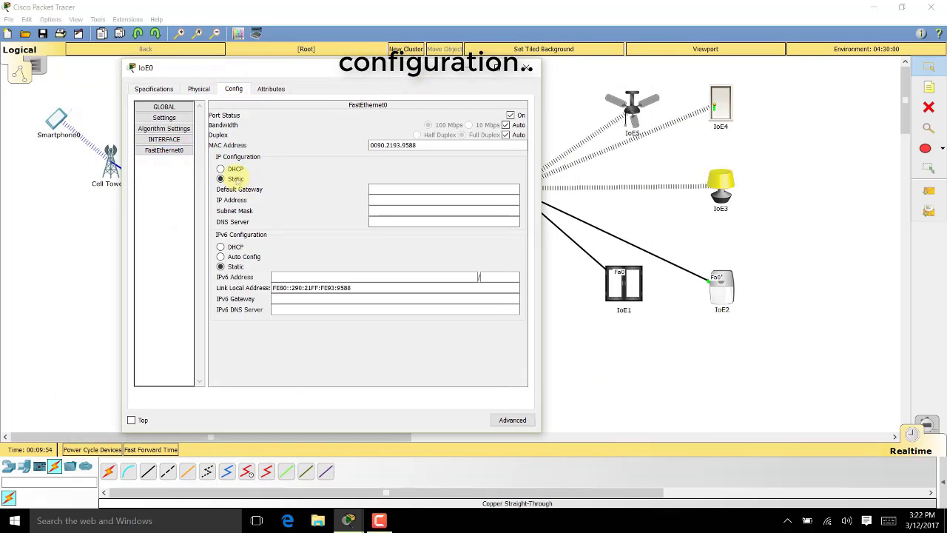
left_click(222, 169)
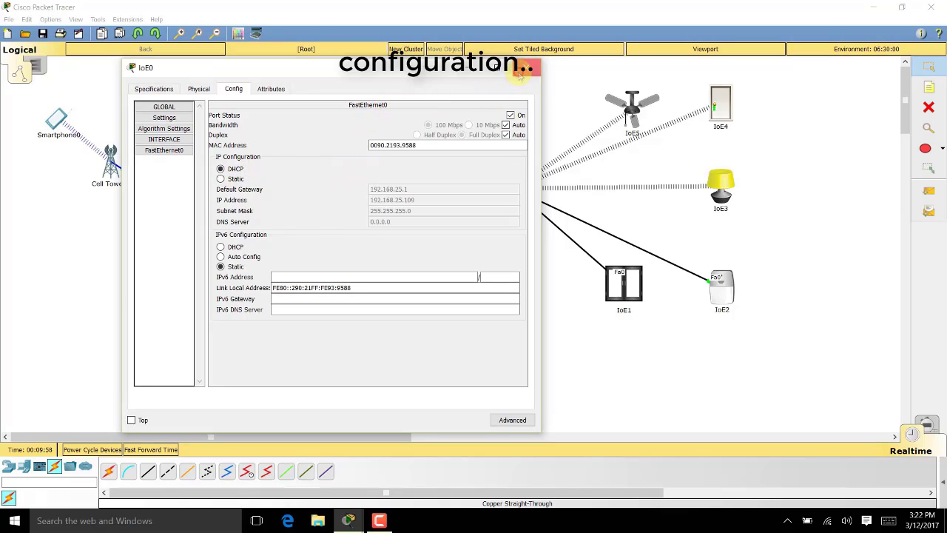
left_click(520, 70)
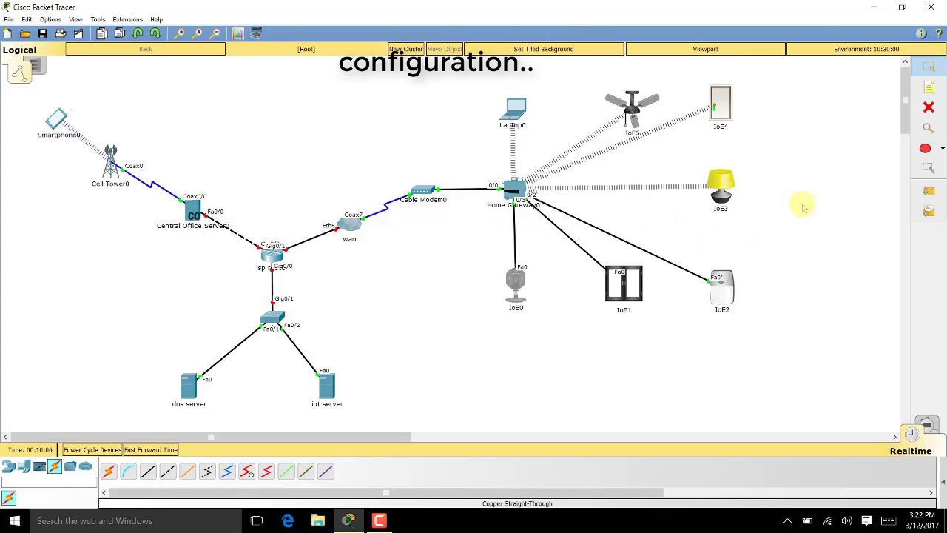
Draw a filled light cyan rectangle around the home network area
left_click(925, 150)
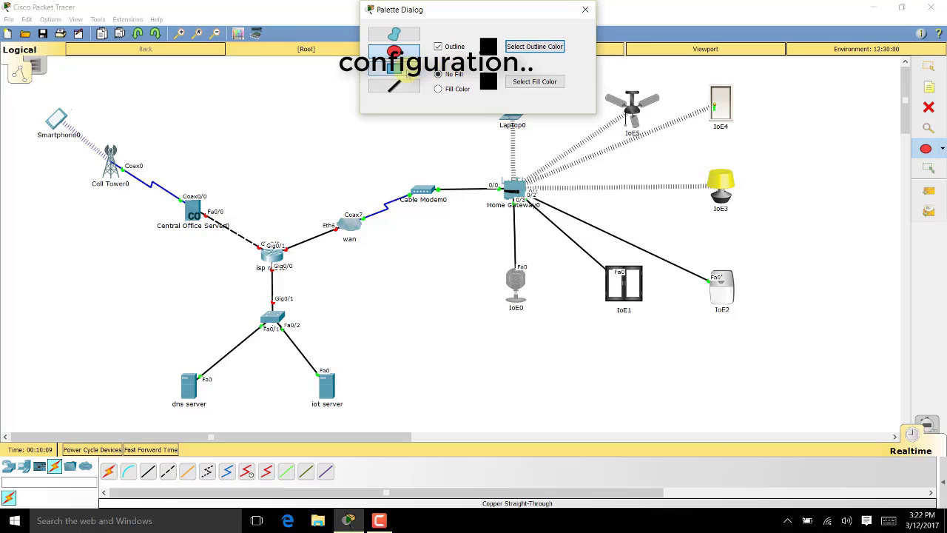
left_click(396, 68)
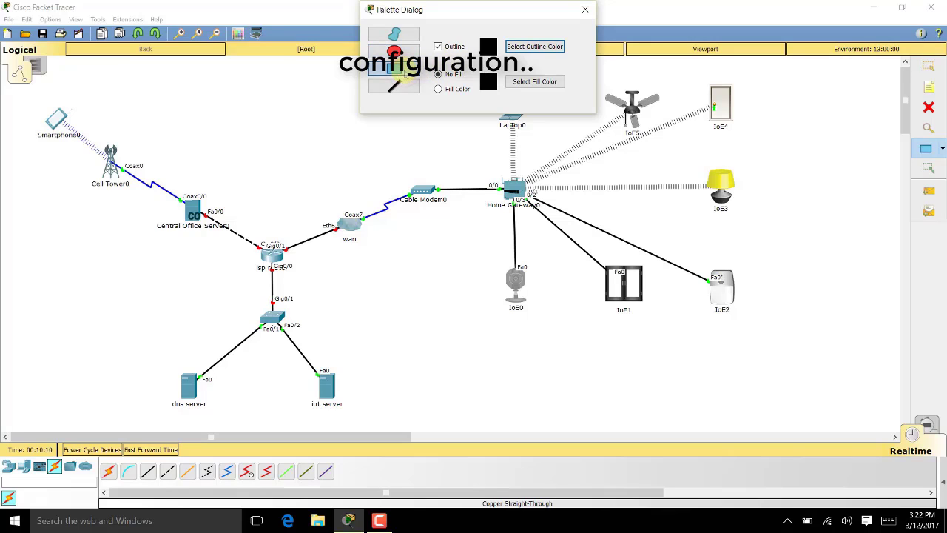
left_click(438, 88)
left_click(520, 87)
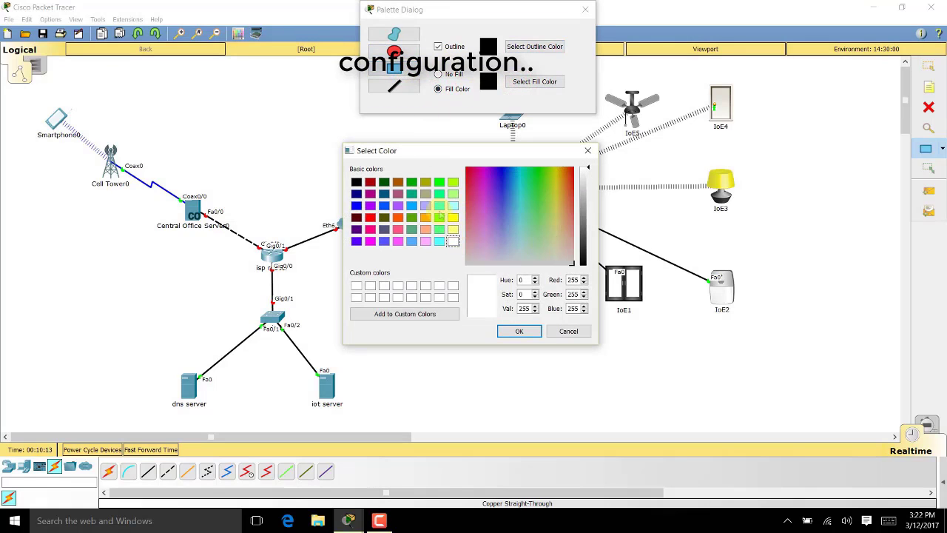
left_click(453, 206)
left_click(519, 331)
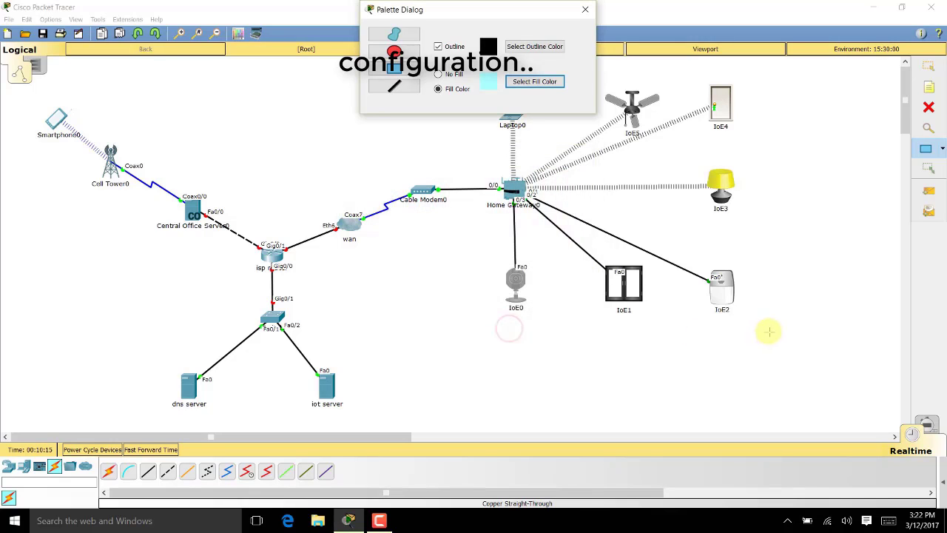
left_click_drag(530, 15, 302, 26)
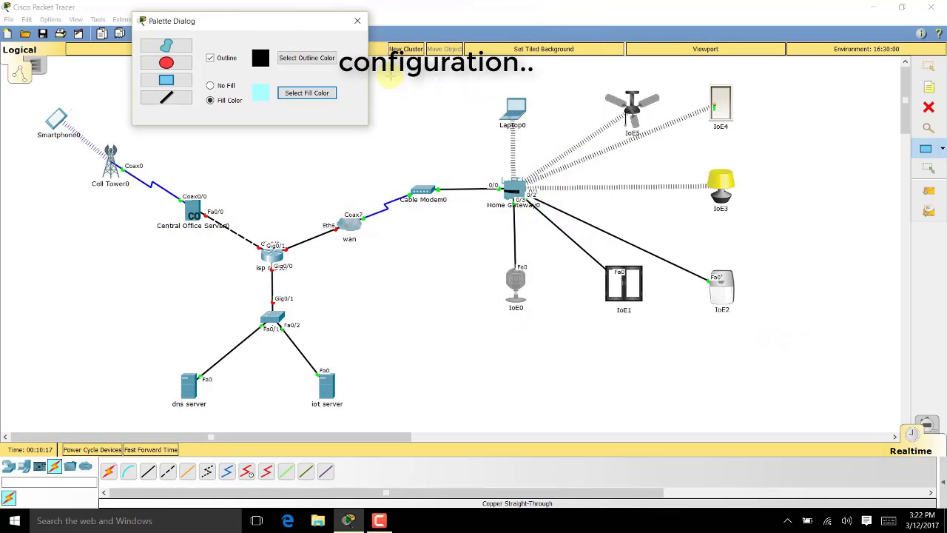
left_click(403, 73)
left_click_drag(410, 71, 809, 340)
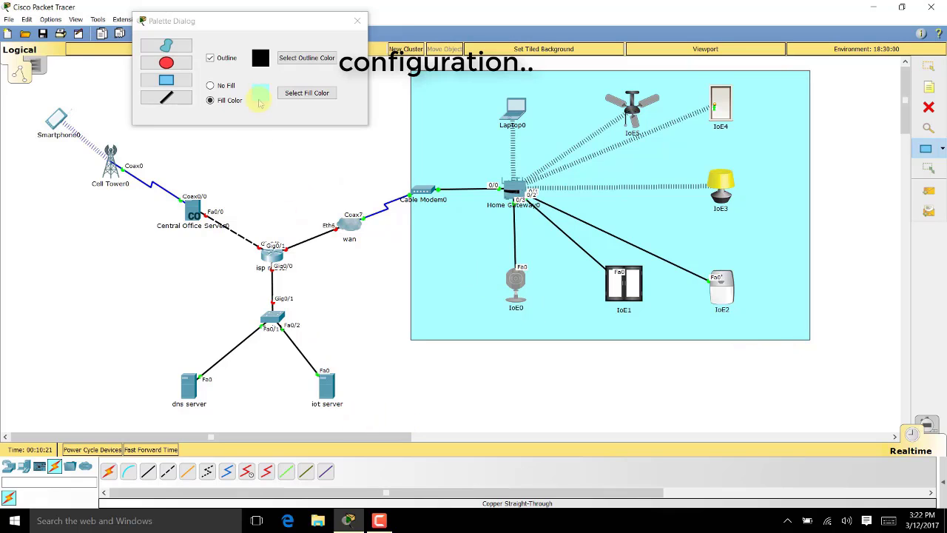
Draw a light yellow rectangle around the dns and iot servers
left_click(295, 88)
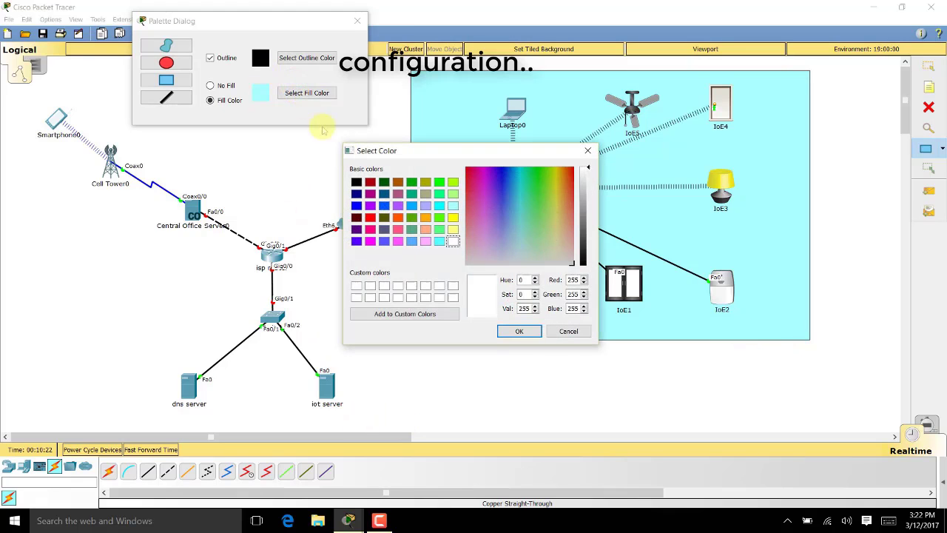
left_click(439, 230)
left_click(453, 228)
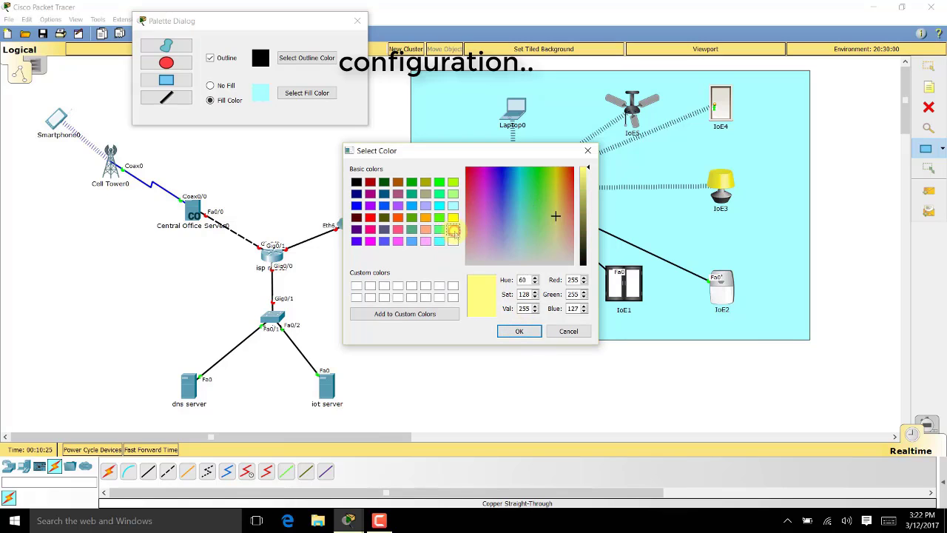
left_click(518, 331)
left_click_drag(382, 429, 100, 354)
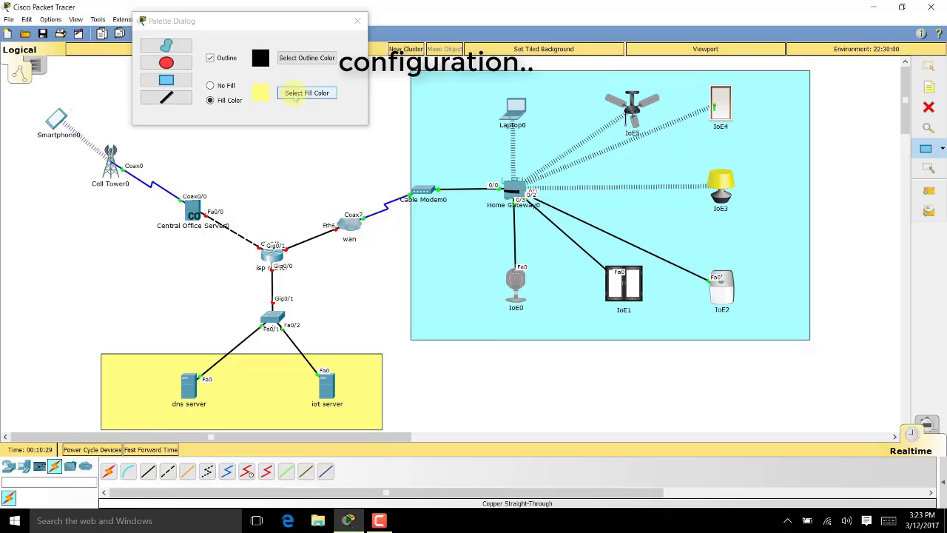
Draw a light green rectangle around Smartphone0 and Cell Tower0
left_click(296, 92)
left_click(439, 205)
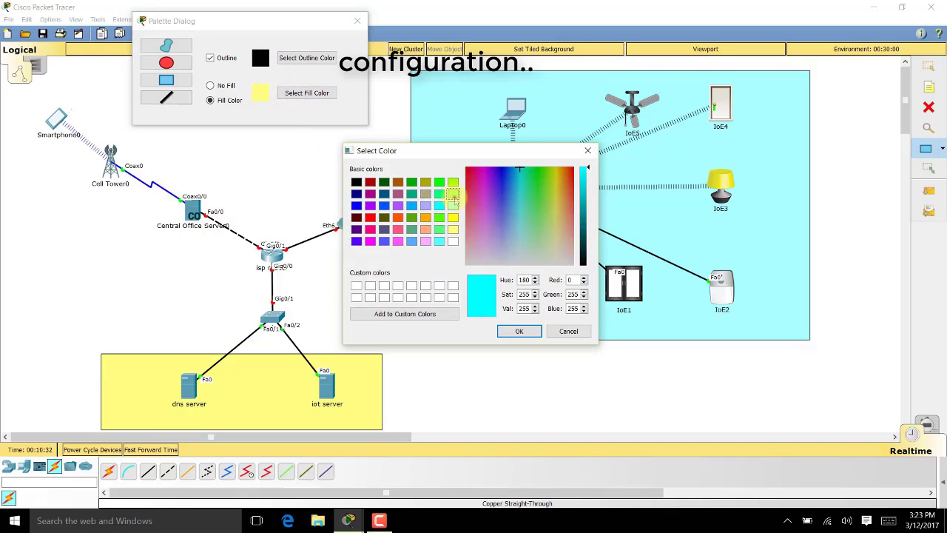
left_click(453, 193)
left_click(518, 330)
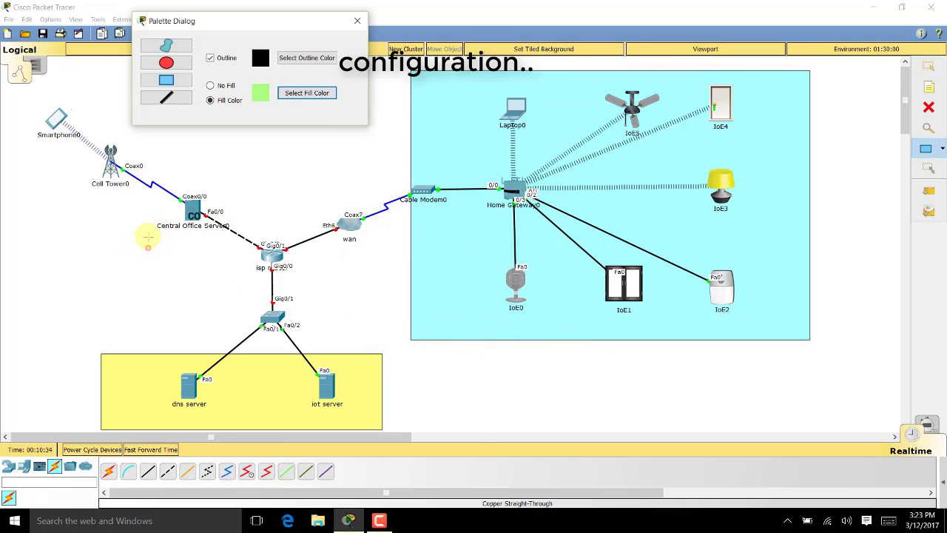
left_click_drag(148, 247, 3, 95)
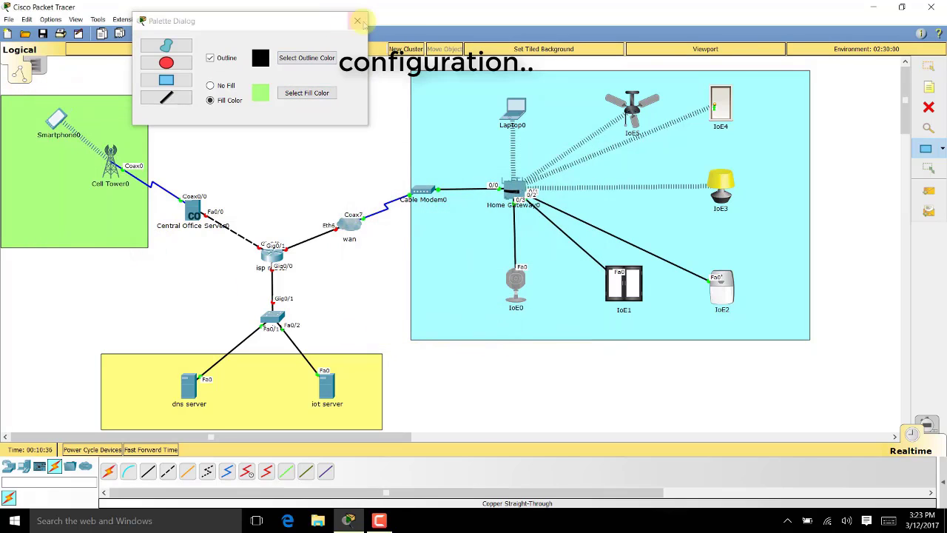
left_click(357, 20)
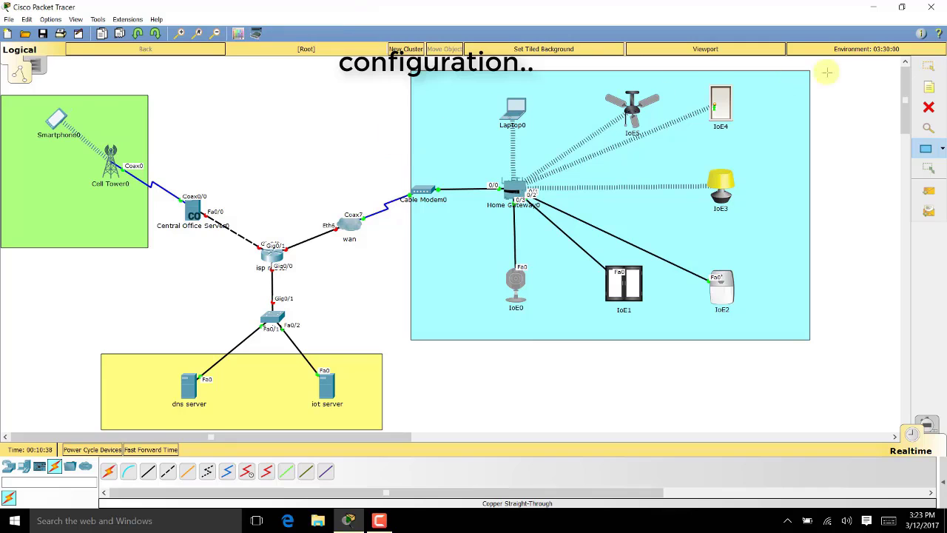
Add notes 'home network', 'isp servers' and 'street network' in the cyan, yellow and green areas
left_click(931, 87)
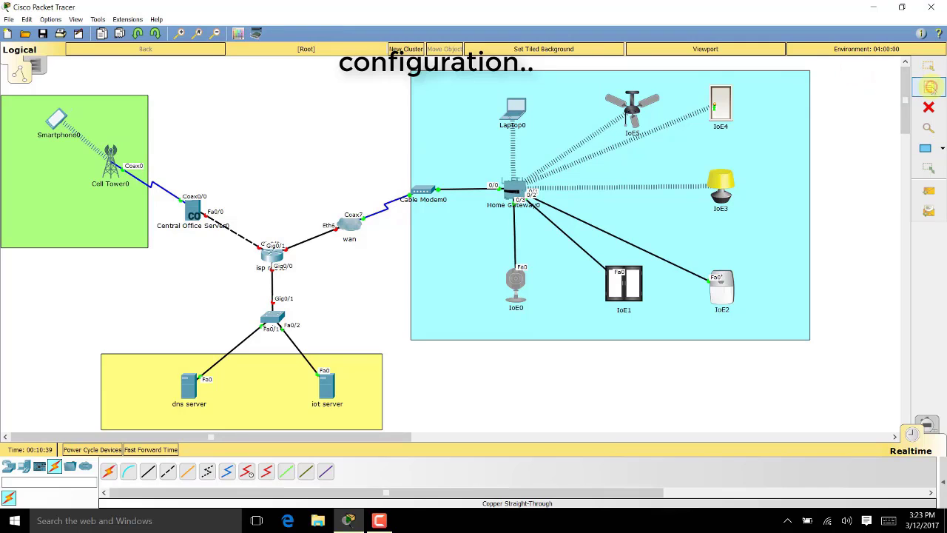
left_click(439, 93)
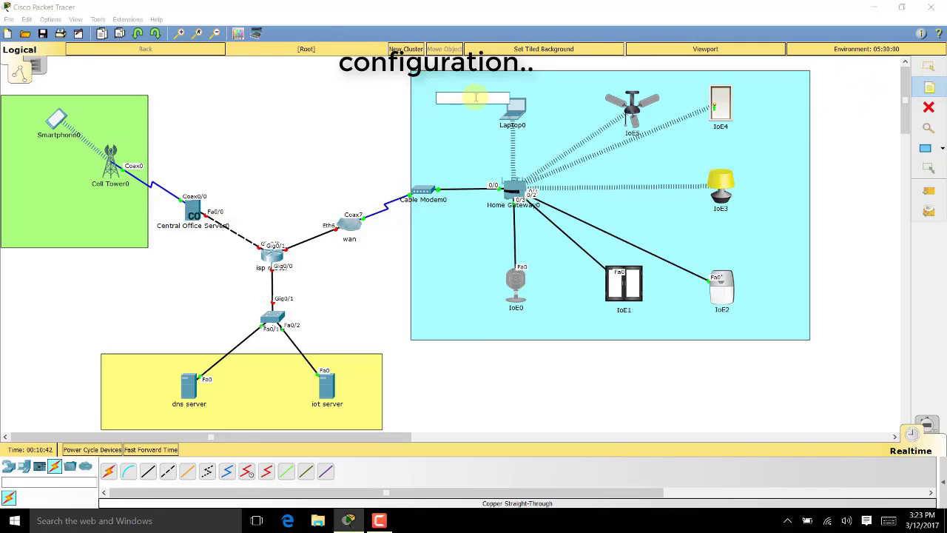
type("home network")
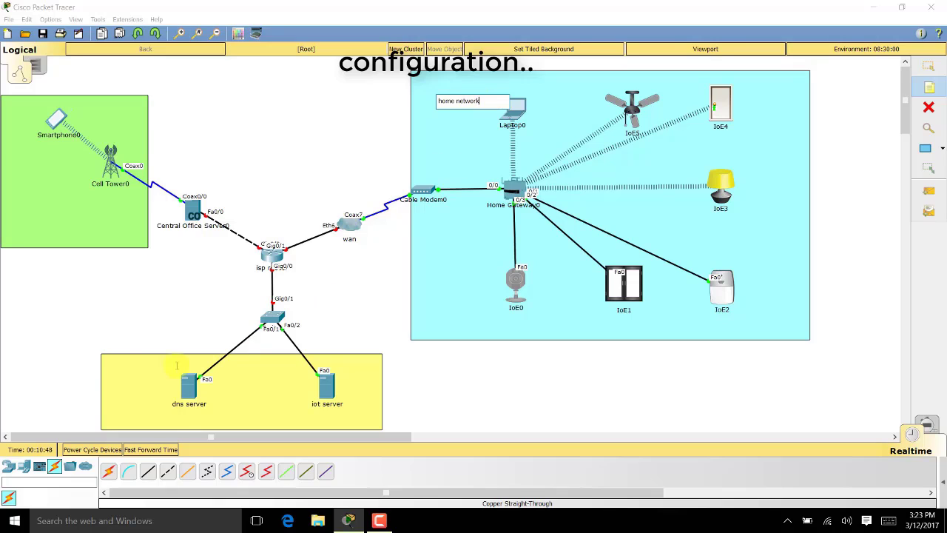
left_click(108, 363)
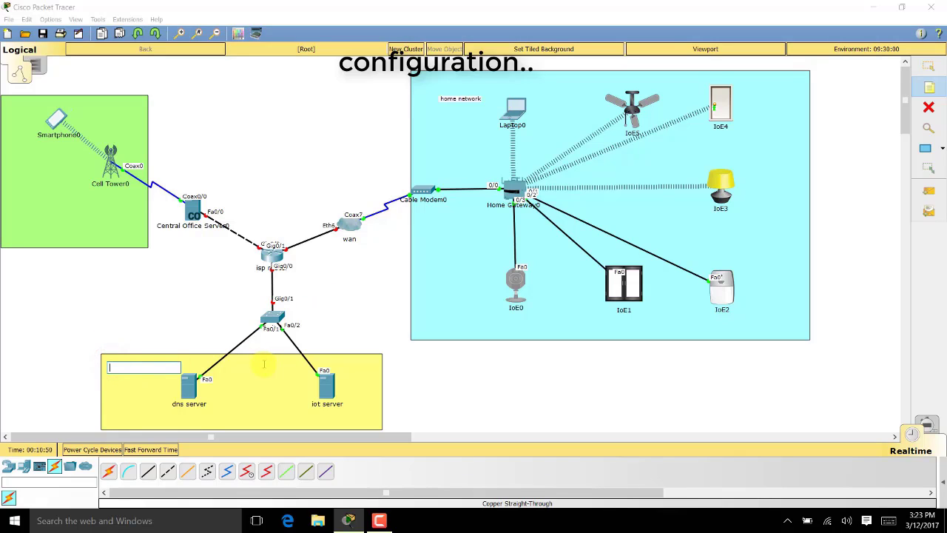
type("isp servers")
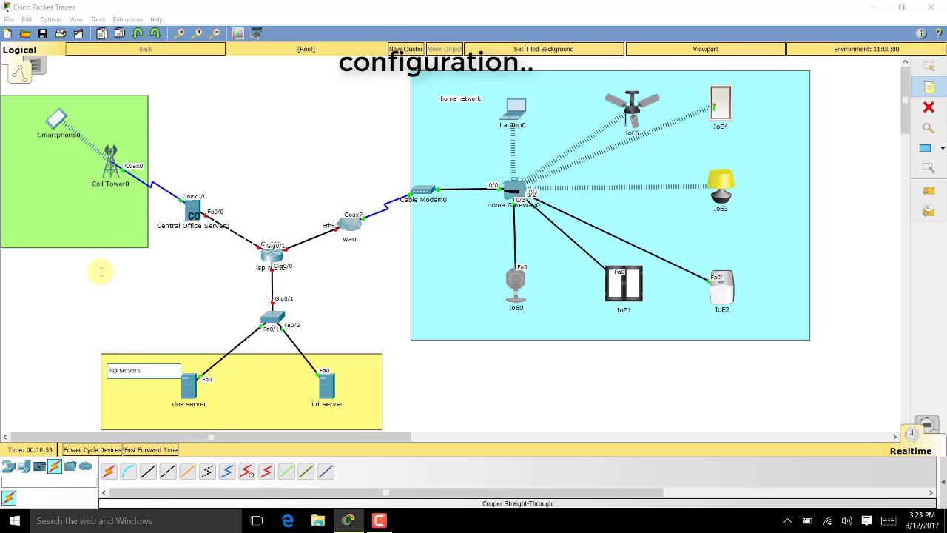
left_click(104, 232)
type("street network")
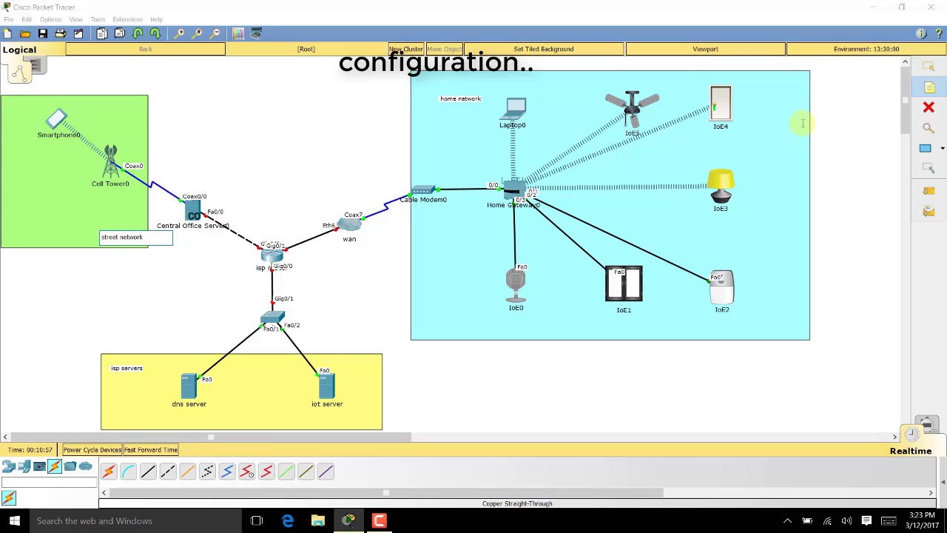
left_click(928, 67)
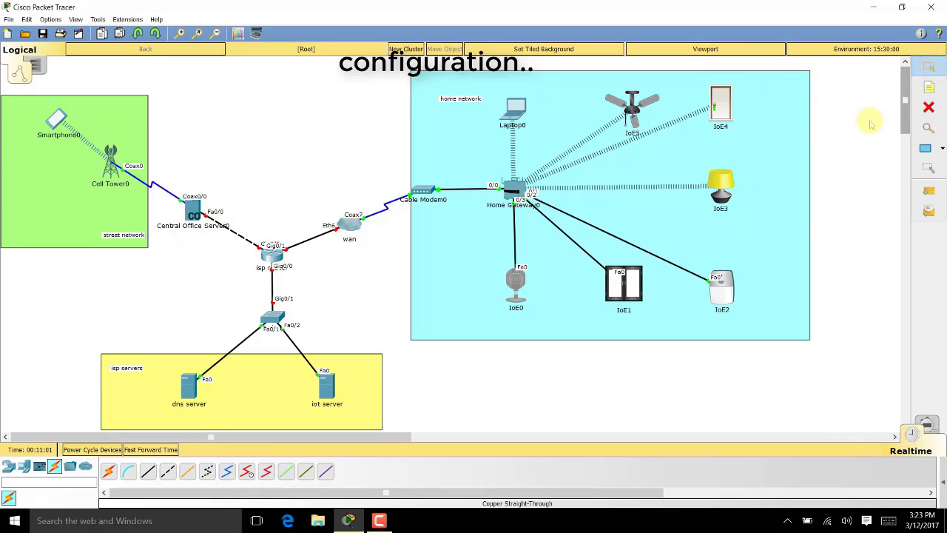
Add a '192.168.25.0' note beside the home gateway to mark the home LAN
left_click(928, 87)
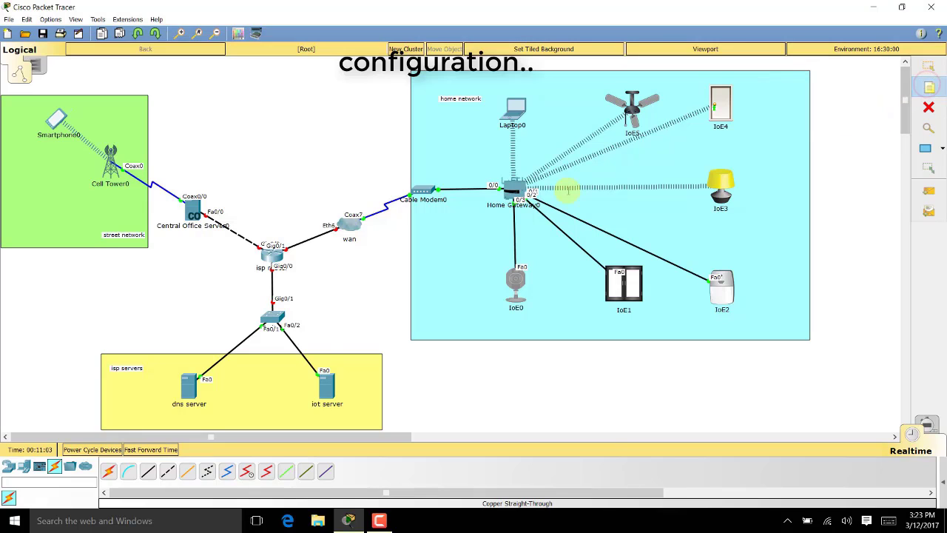
left_click(481, 166)
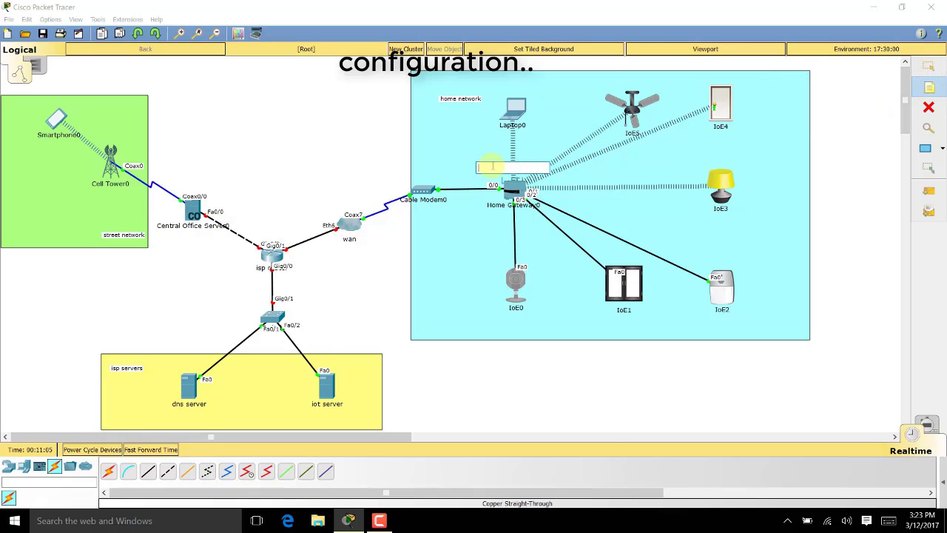
key("Escape")
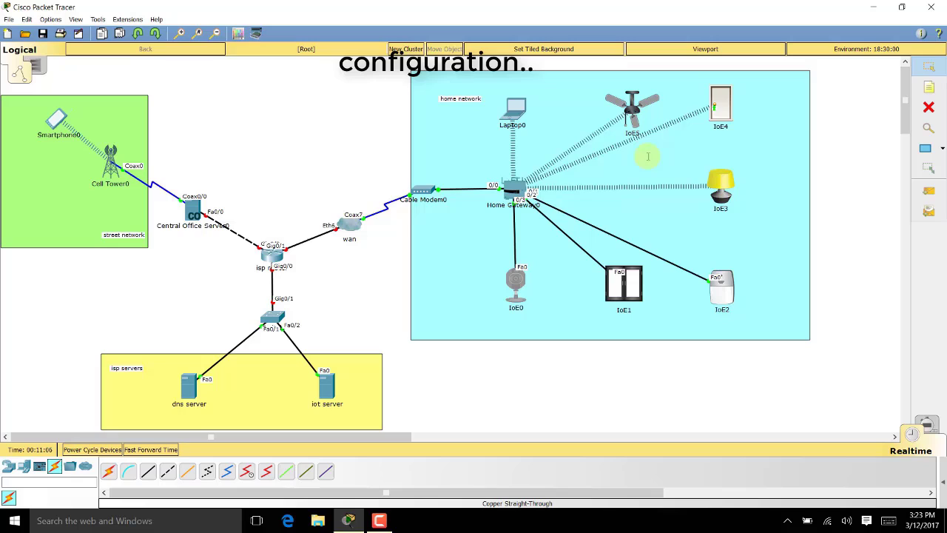
left_click(614, 203)
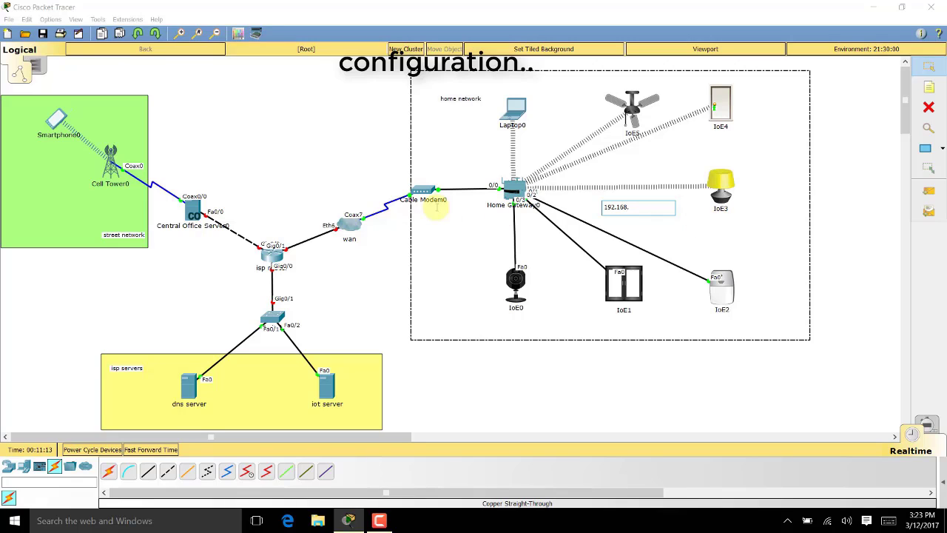
left_click(514, 194)
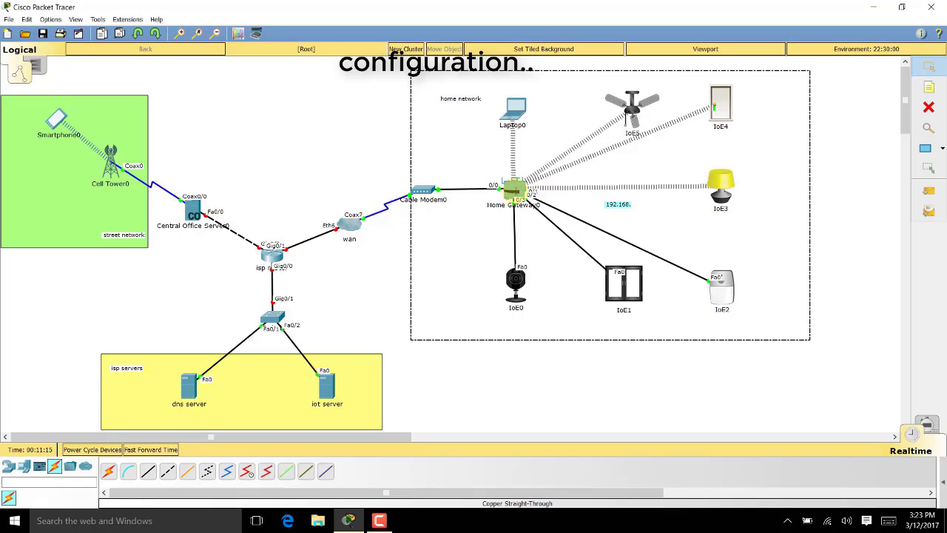
mouse_move(514, 192)
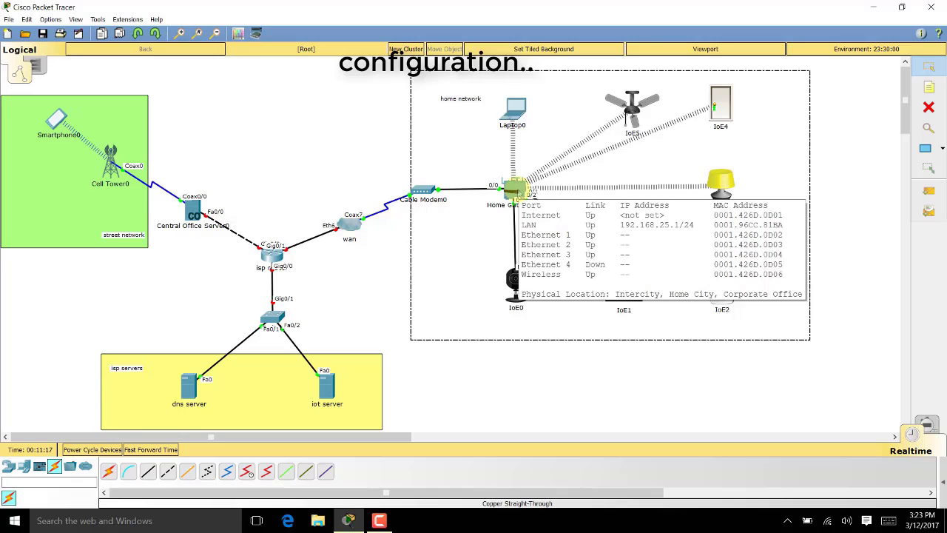
double_click(627, 207)
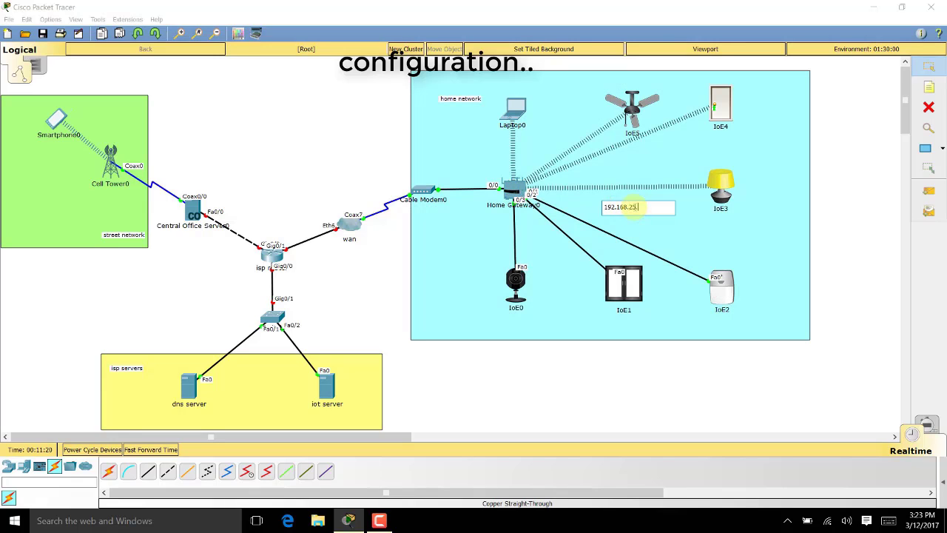
left_click(740, 362)
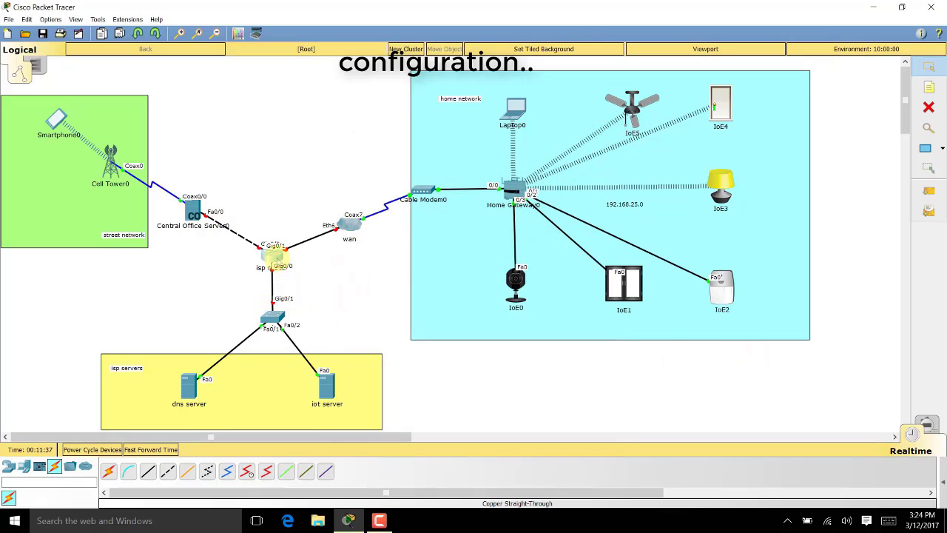
left_click(275, 257)
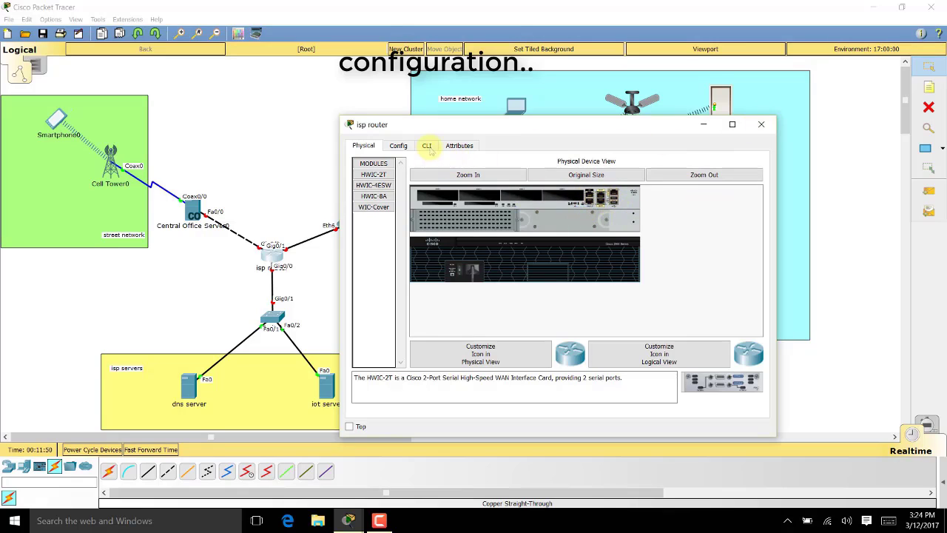
Decline the isp router's setup dialog, then run enable and configure terminal to reach Router(config)#
left_click(428, 146)
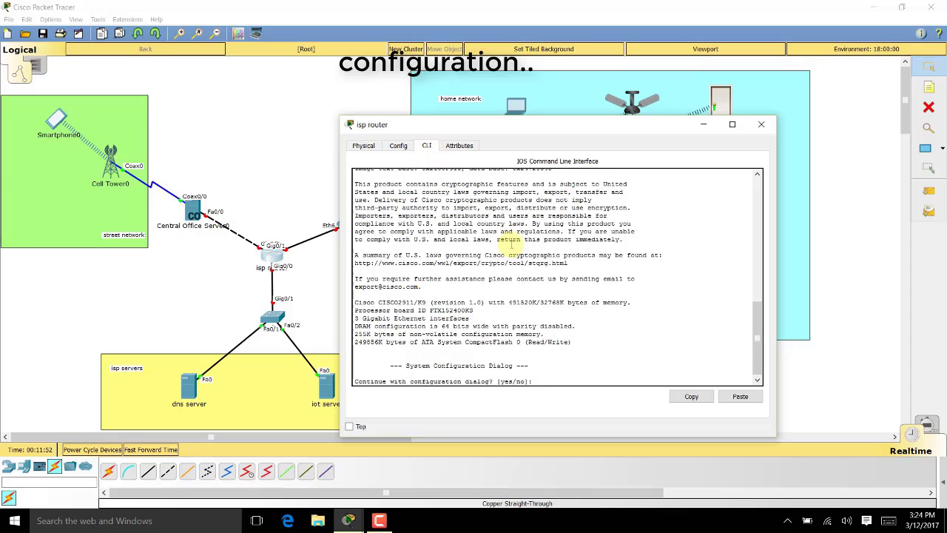
type("no")
key("Return")
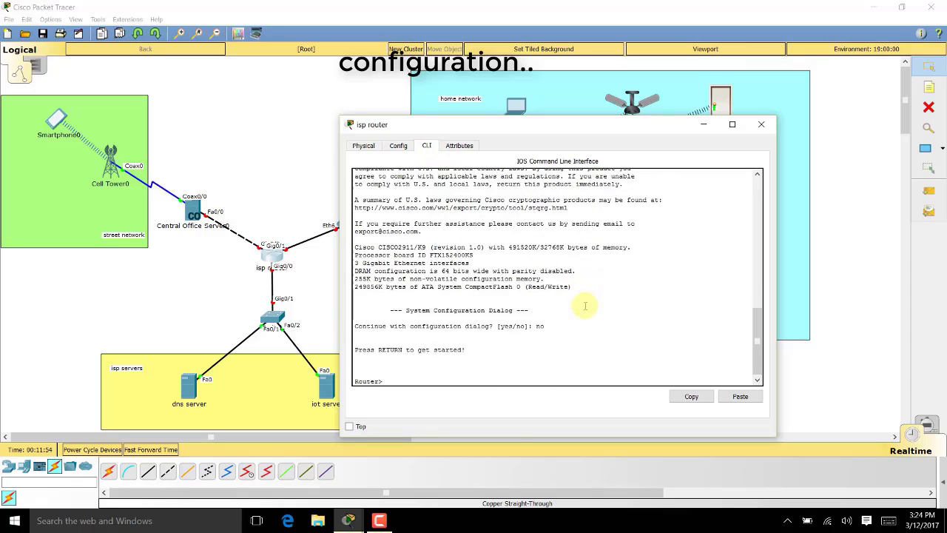
key("Return")
key("Return")
key("Return")
key("Return")
key("Return")
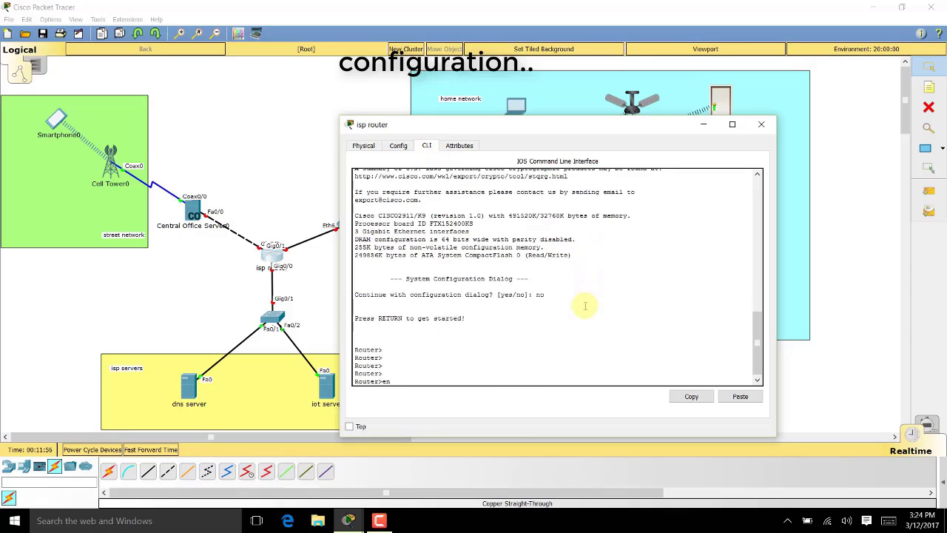
type("en")
key("Return")
key("Return")
key("Return")
key("Return")
type("confi")
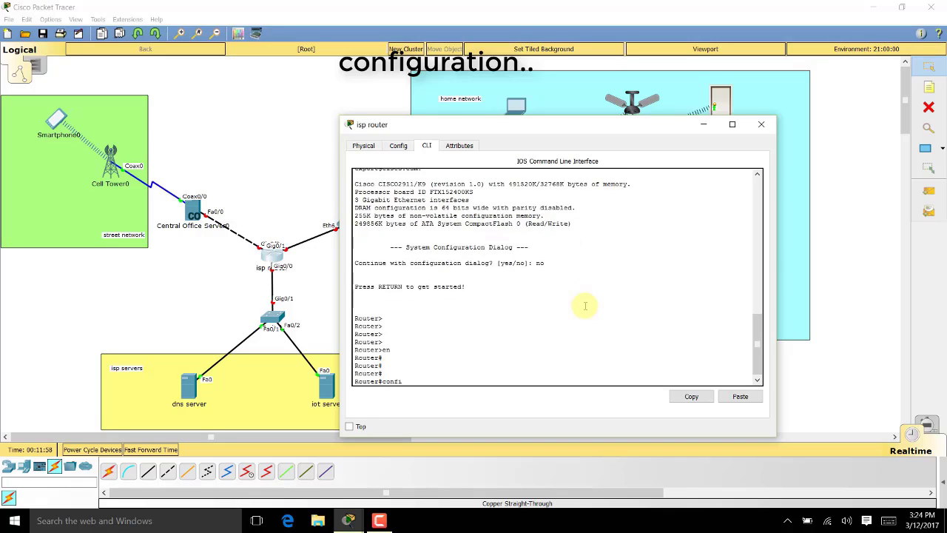
type("g")
key("Tab")
type("ter")
key("Tab")
key("Return")
key("Return")
key("Return")
key("Return")
key("Return")
key("Return")
key("Return")
key("Return")
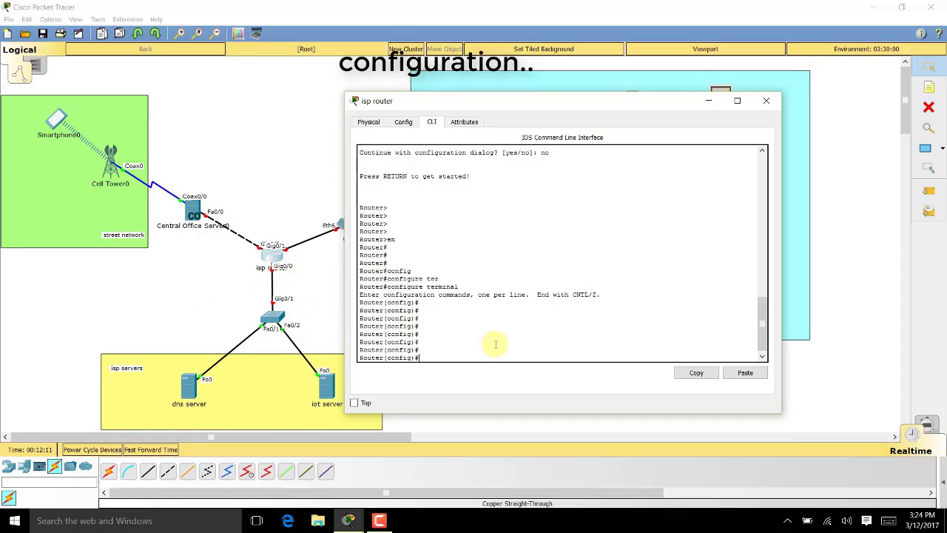
Give interface g0/0 the address 10.0.0.1 255.255.255.0 and bring it up
key("Tab")
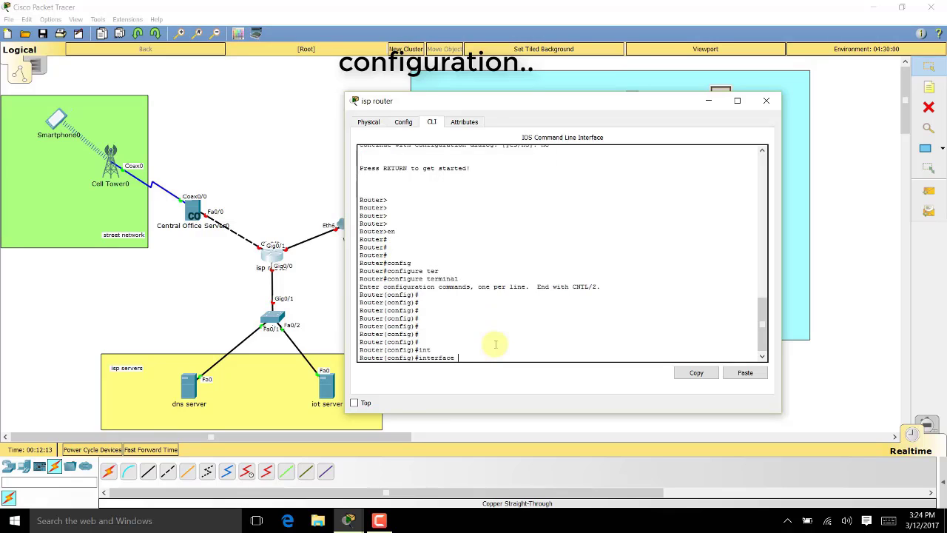
type("g0/0")
key("Return")
key("Return")
key("Return")
key("Return")
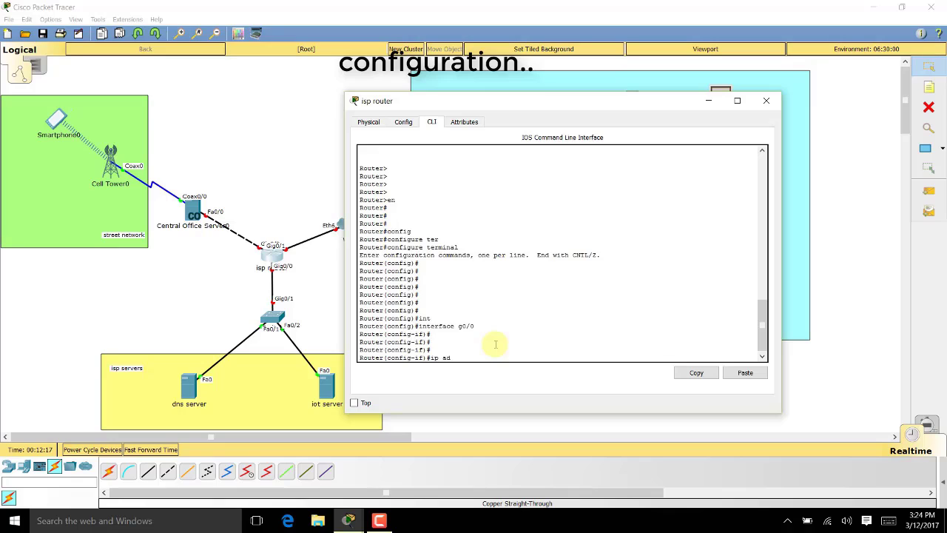
key("Tab")
key("Tab")
type("dhcp")
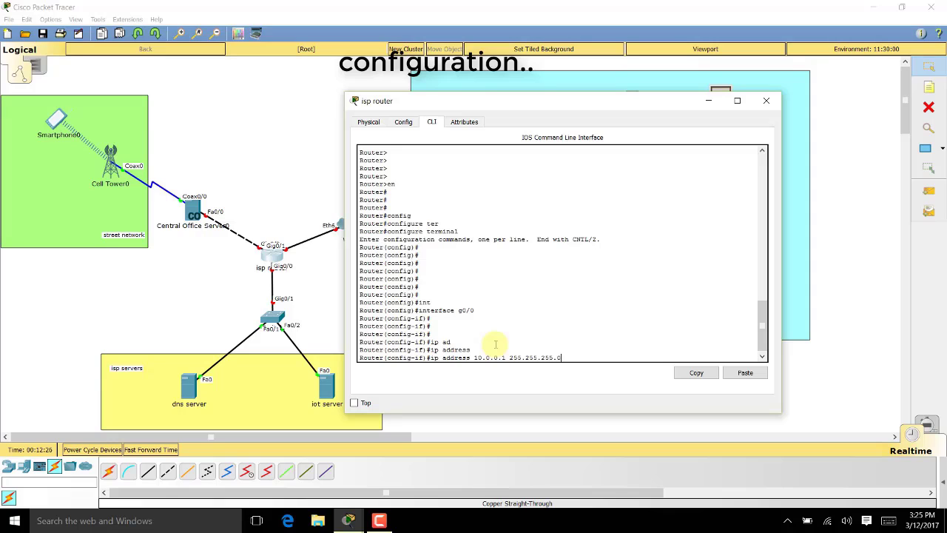
key("Return")
key("Return")
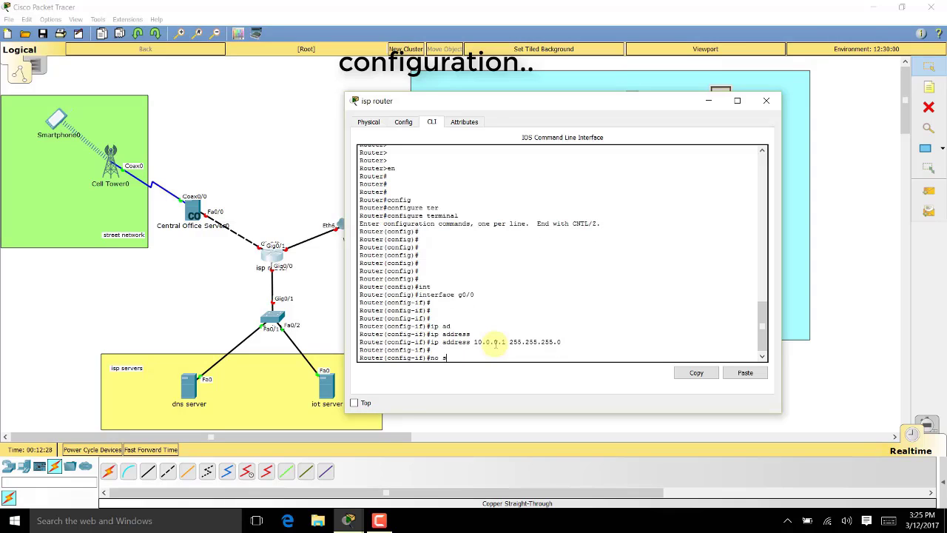
key("Return")
key("Return")
key("Return")
key("Return")
key("Return")
key("Return")
key("Return")
key("Return")
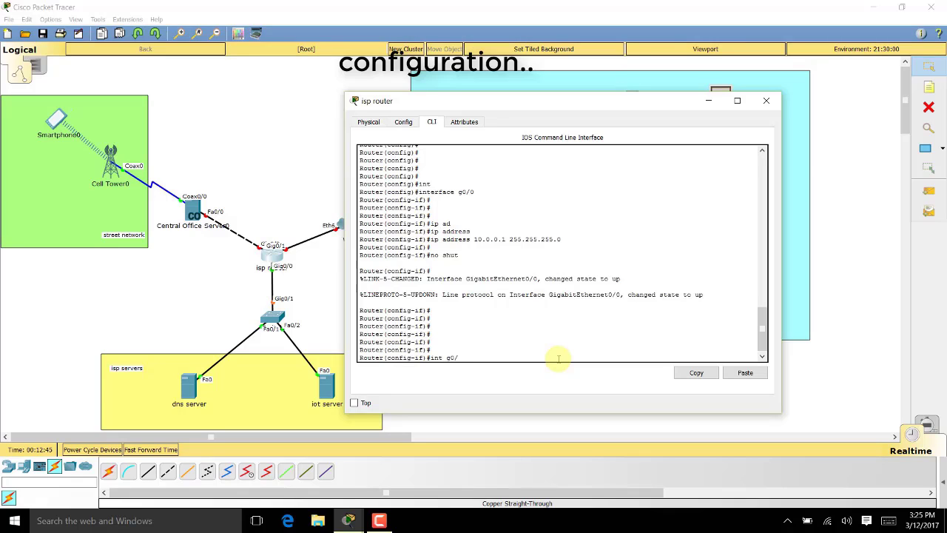
Give interface g0/2 the address 209.165.201.225 255.255.255.224 and bring it up
key("Return")
key("Return")
key("Return")
type("ip")
key("Tab")
type("ad")
key("Tab")
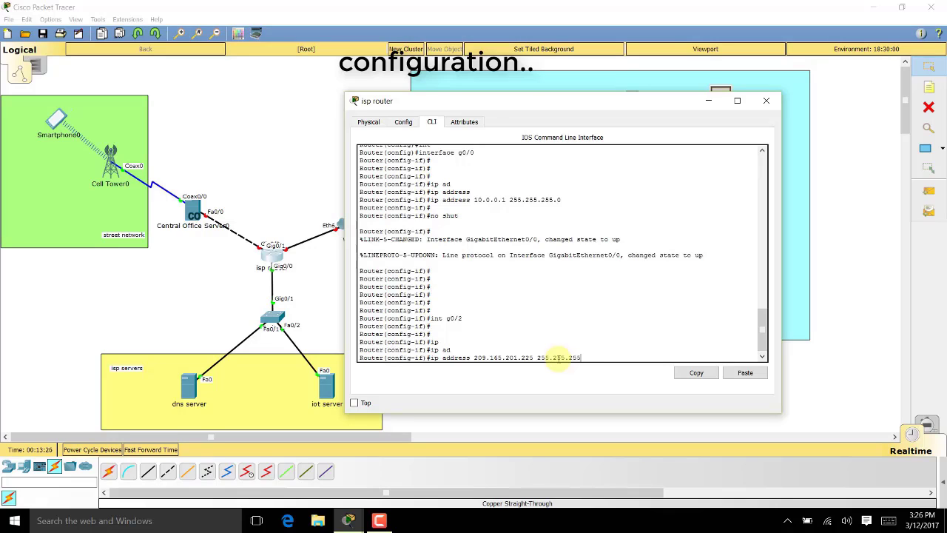
key("Return")
key("Return")
key("Return")
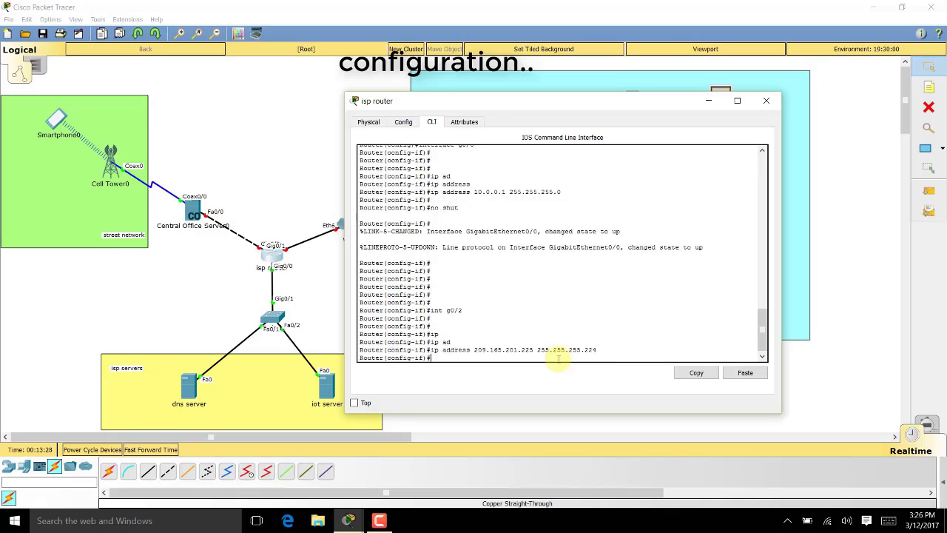
type("shut")
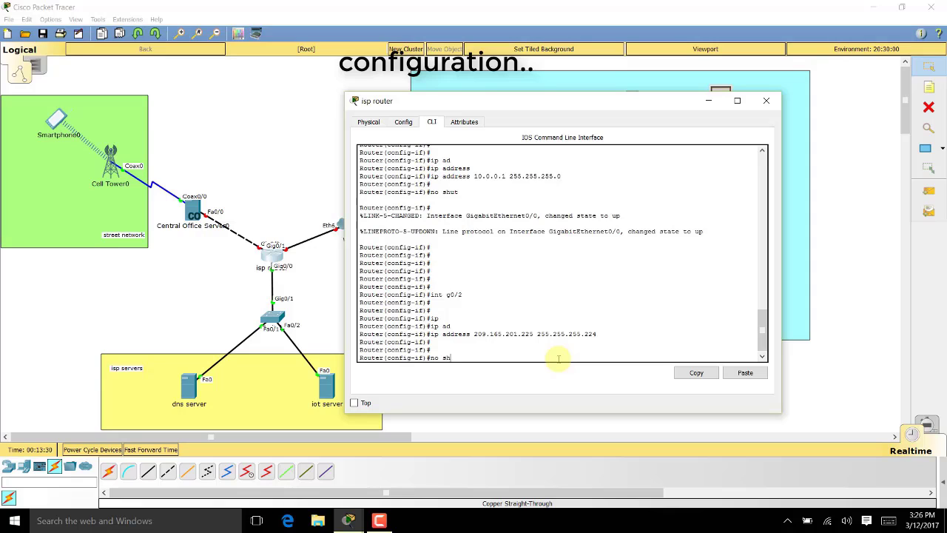
key("Return")
key("Return")
key("Return")
key("Return")
key("Return")
key("Return")
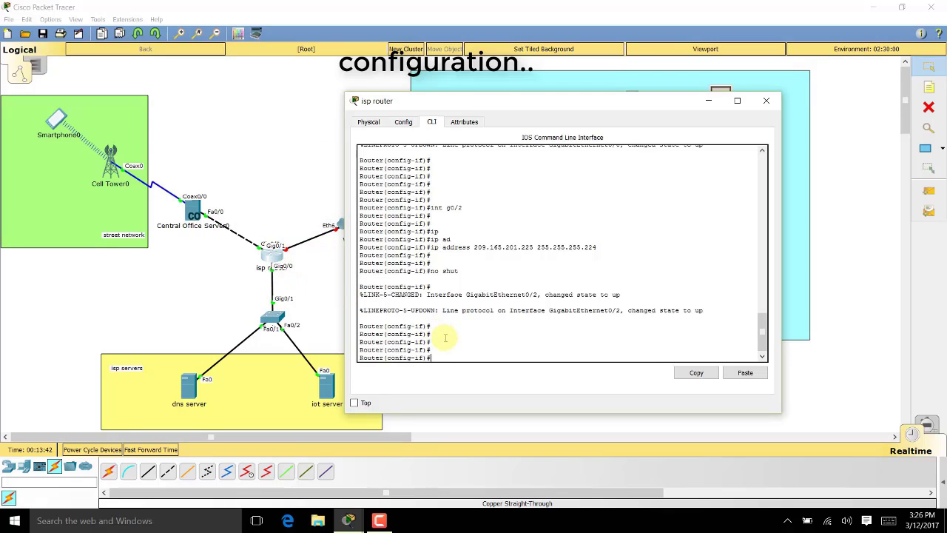
Assign g0/1 the address 209.165.200.225 255.255.255.224 and enable it with no shut
type("t g0/1")
key("Return")
key("Return")
key("Return")
key("Return")
key("Return")
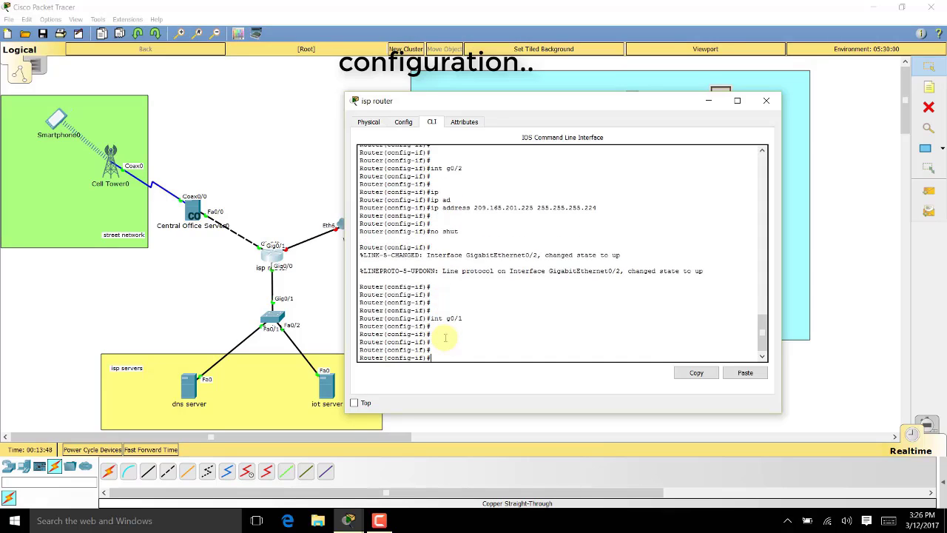
type("ip ad")
key("Tab")
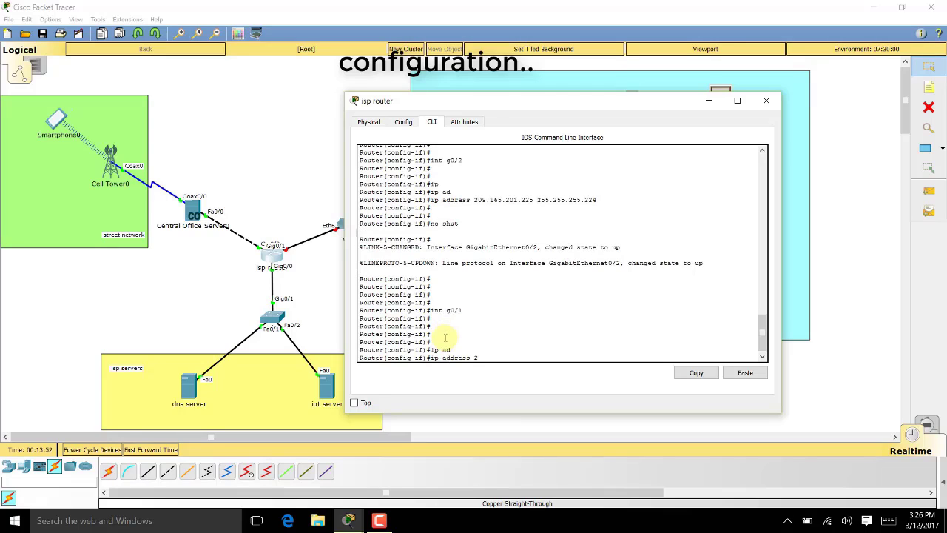
type("201")
key("BackSpace")
type("9.165.200.225 255.255.255.224")
key("Return")
key("Return")
key("Return")
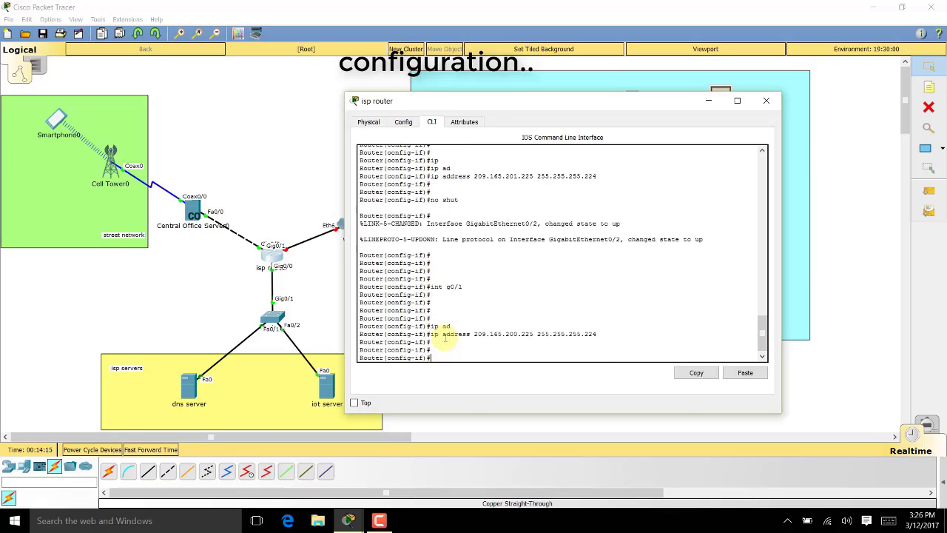
type("no shut")
key("Return")
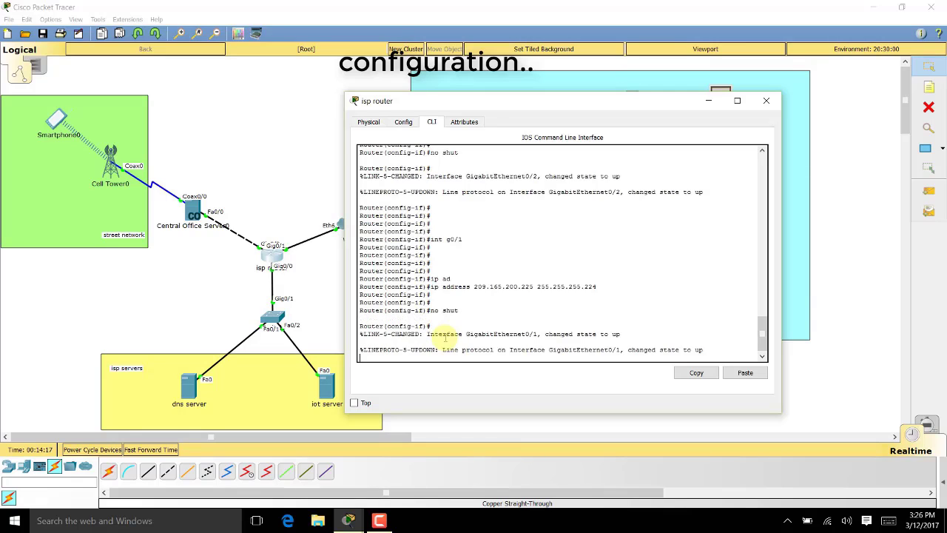
Exit interface and global configuration modes back to the Router# prompt
key("Return")
key("Return")
key("Return")
key("Return")
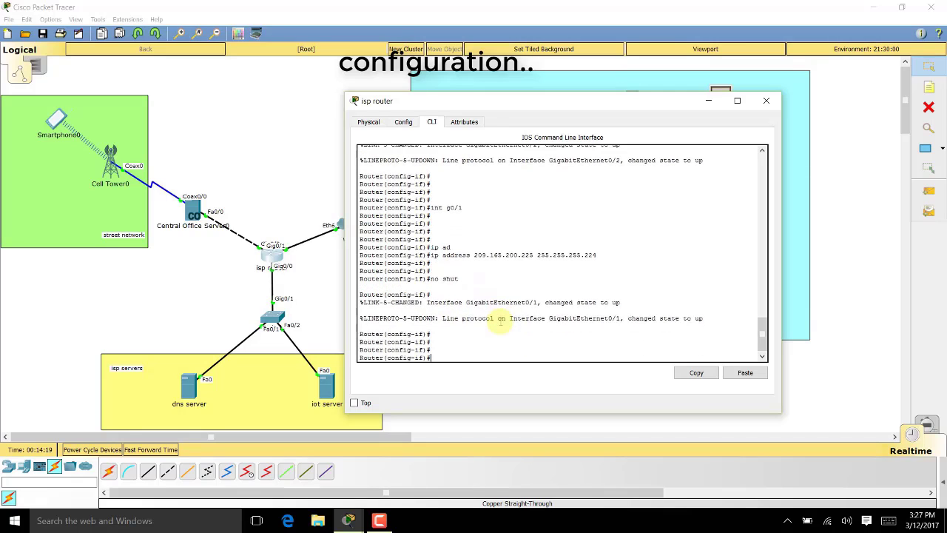
key("Return")
key("Return")
key("Return")
key("Return")
key("Return")
left_click_drag(503, 101, 672, 110)
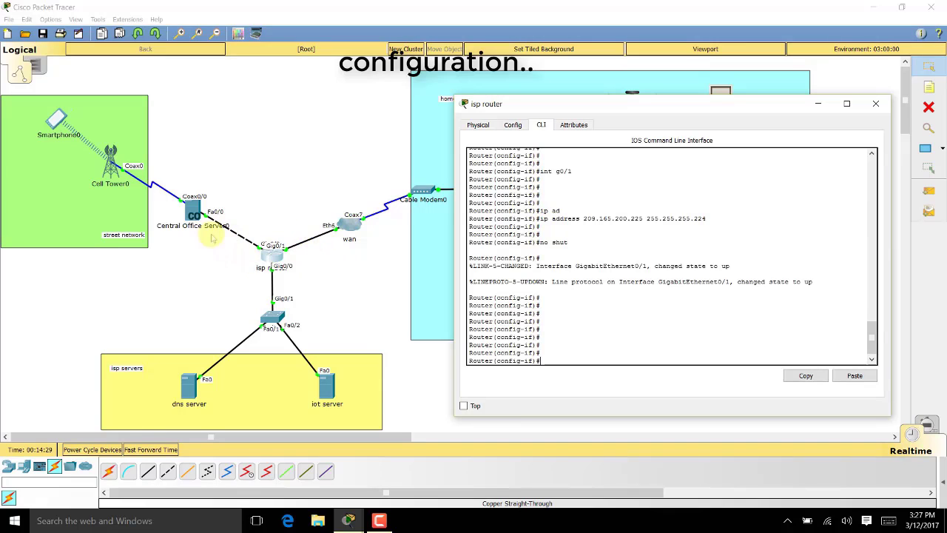
type("exot")
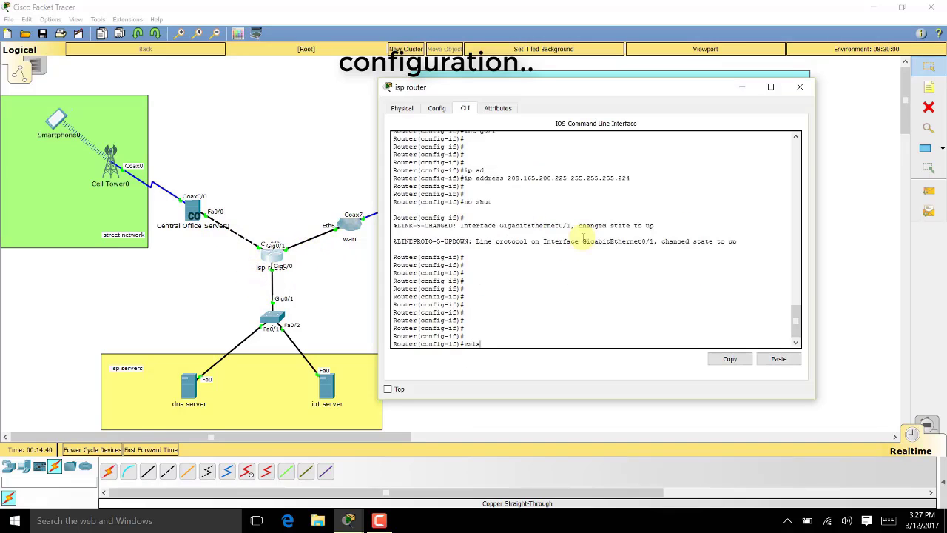
key("BackSpace")
key("BackSpace")
key("BackSpace")
type("xit")
key("Return")
type("exit")
key("Return")
key("Return")
key("Return")
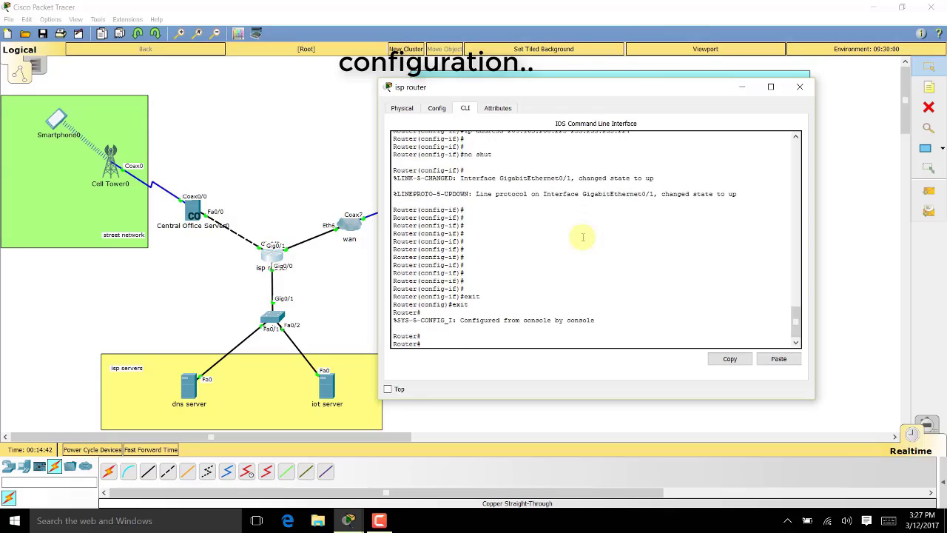
Close the router console and place notes 10.0.0.0, 209.165.200.0 and 209.165.201.0 around the ISP router
left_click(798, 87)
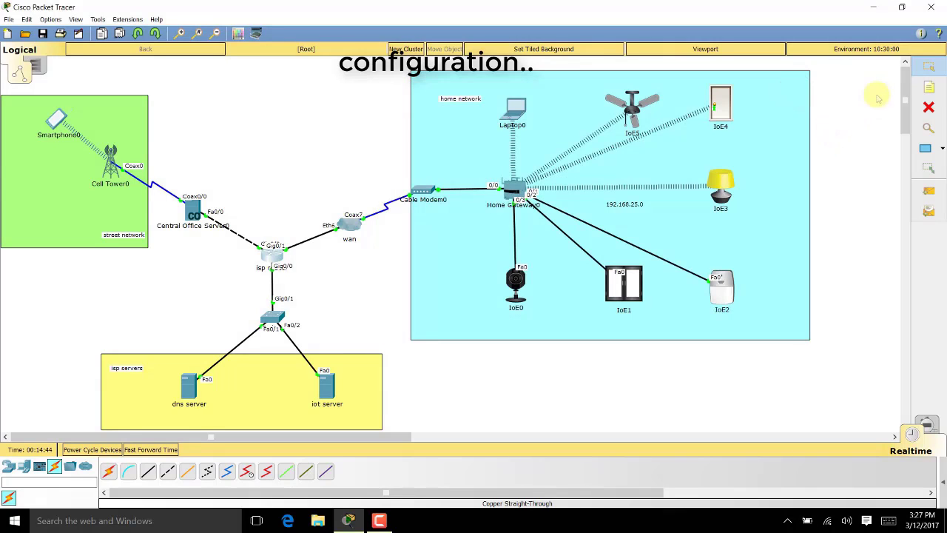
left_click(929, 88)
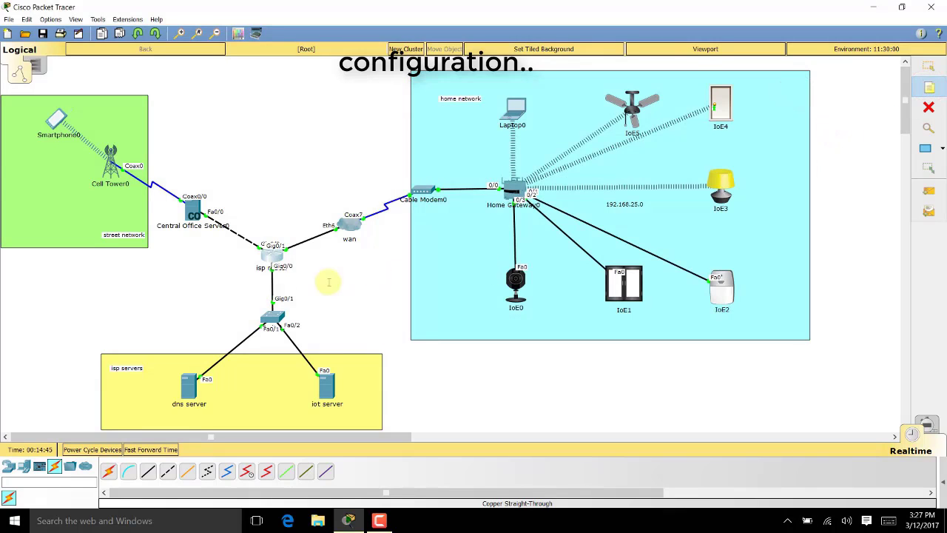
left_click(226, 288)
type("1")
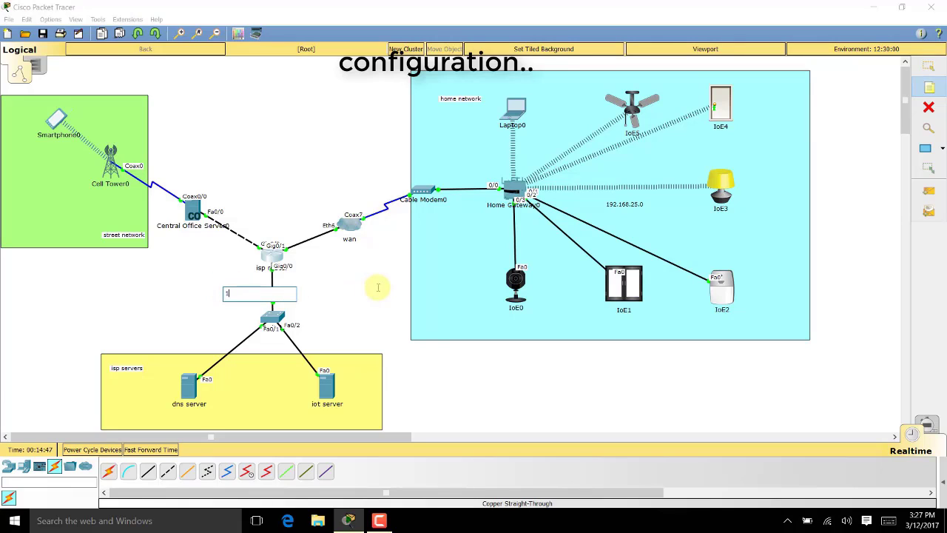
type("90.0.0.0")
left_click(319, 213)
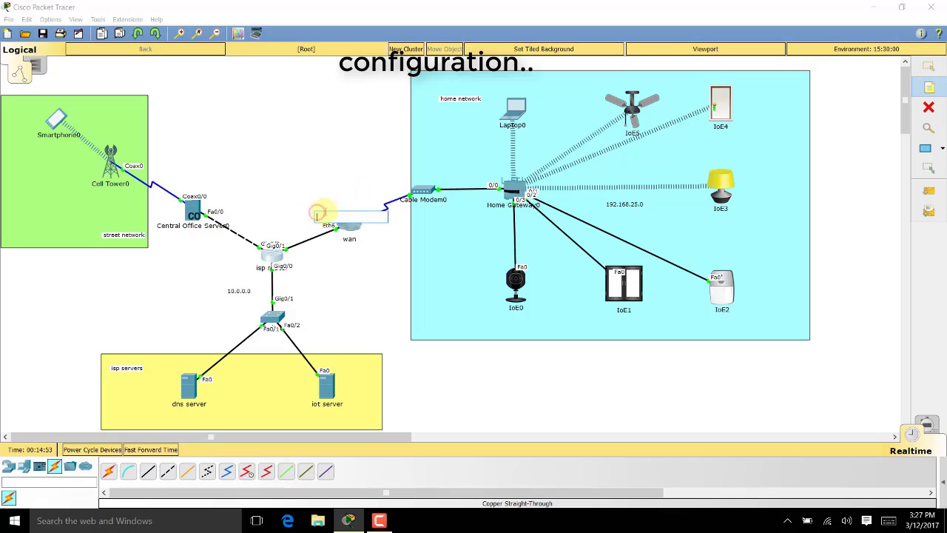
type("200")
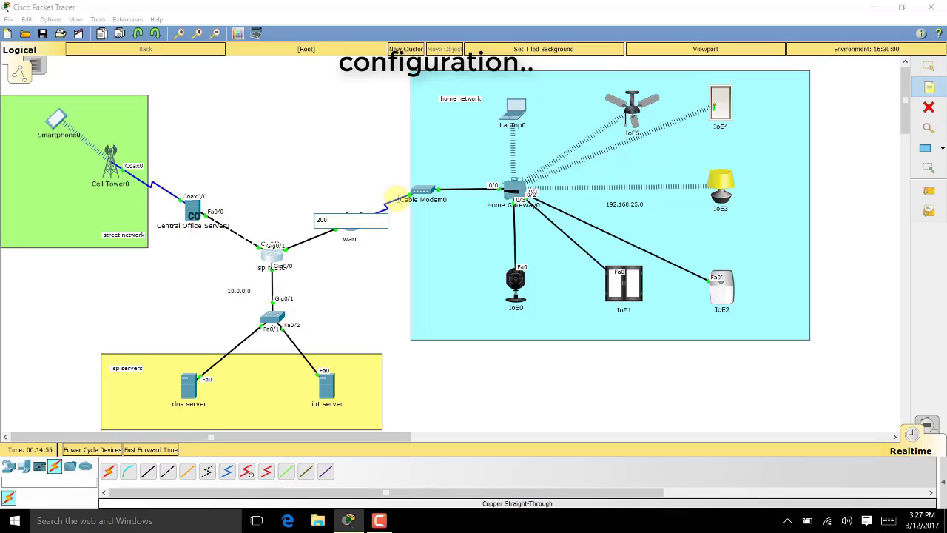
key("BackSpace")
type("9.165.2")
left_click(206, 176)
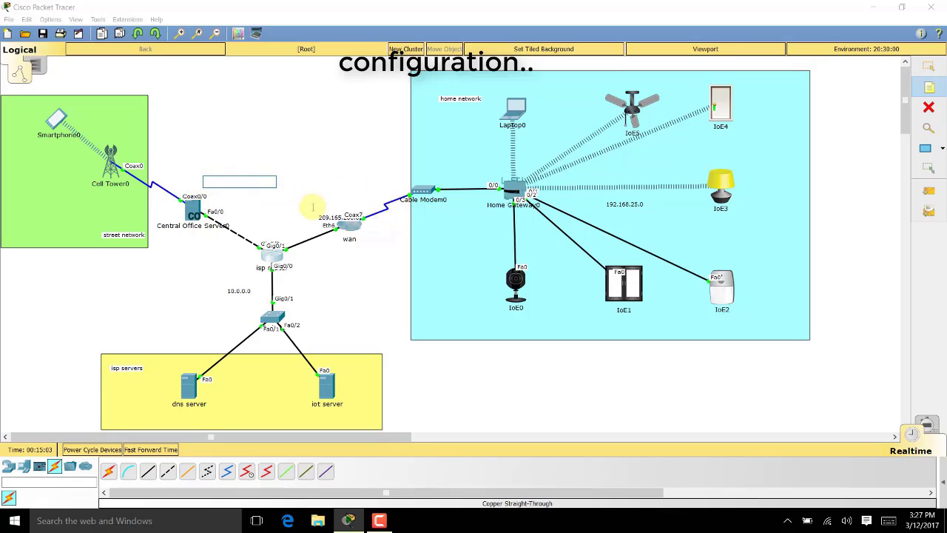
type("209.")
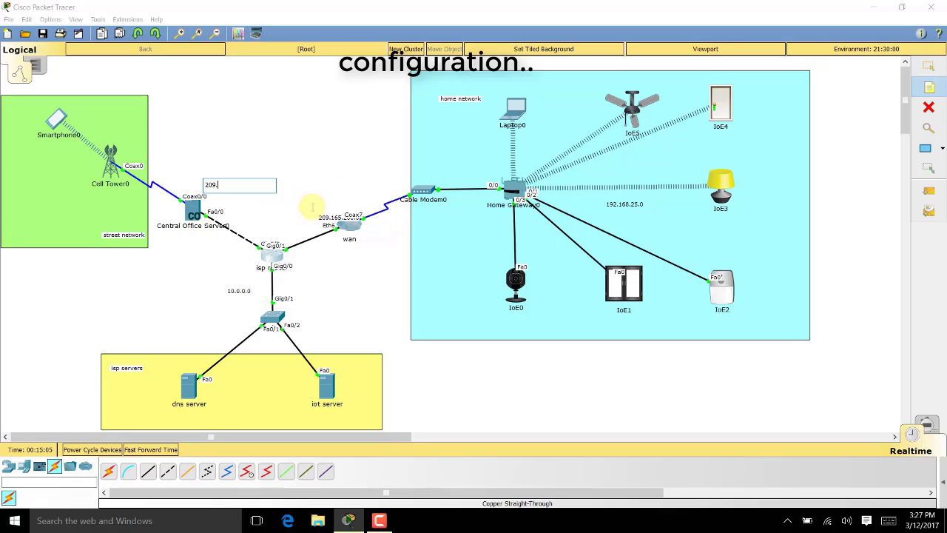
type("165.201.0")
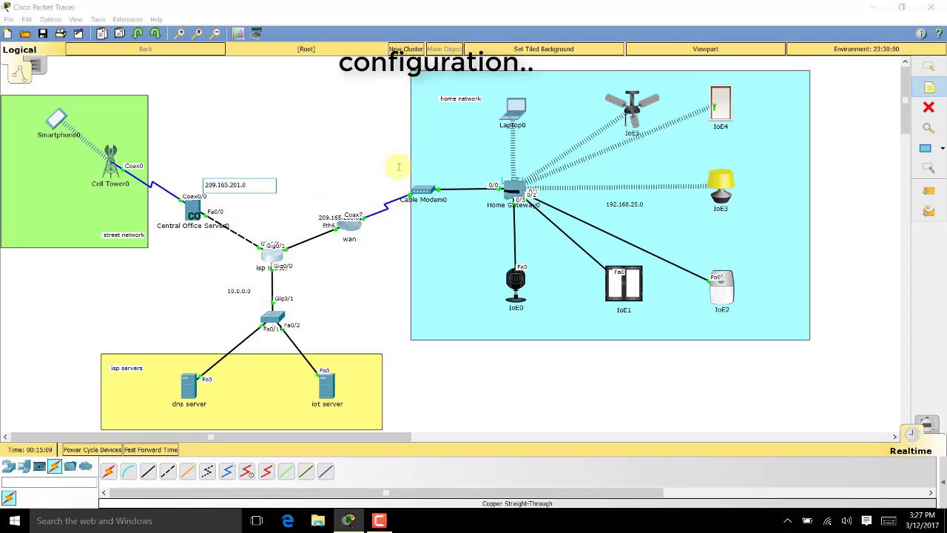
Reposition the 209.165.200.0 and 10.0.0.0 labels and reopen the ISP router's command line
left_click(929, 66)
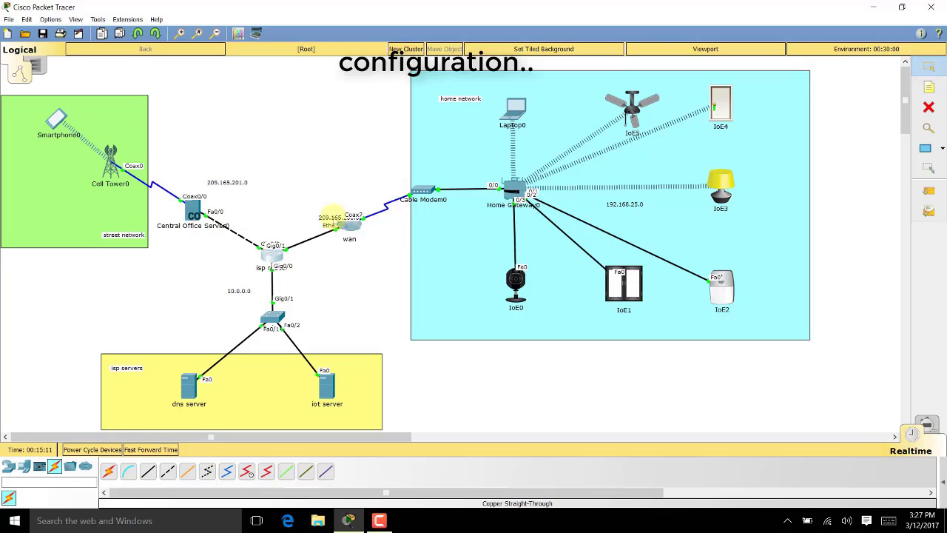
left_click_drag(336, 216, 345, 197)
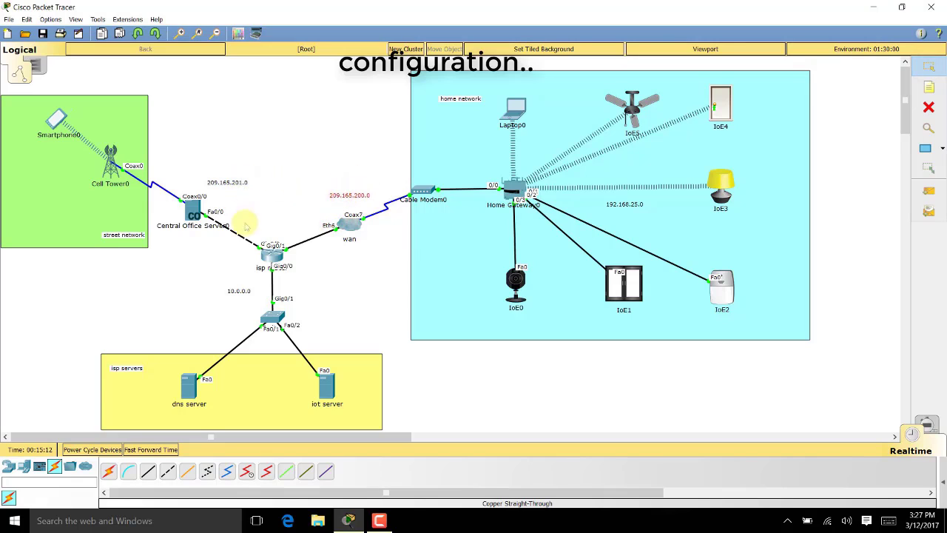
left_click_drag(235, 299, 249, 297)
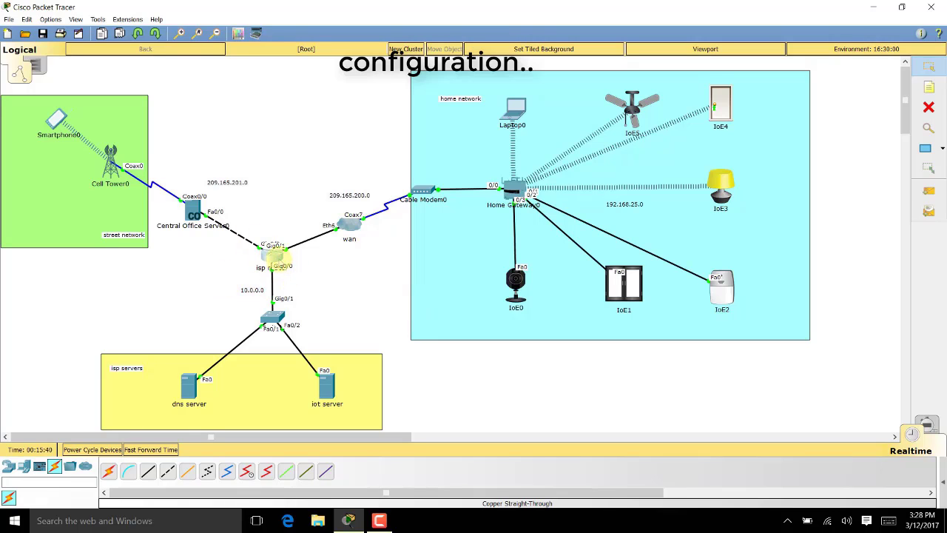
left_click(276, 259)
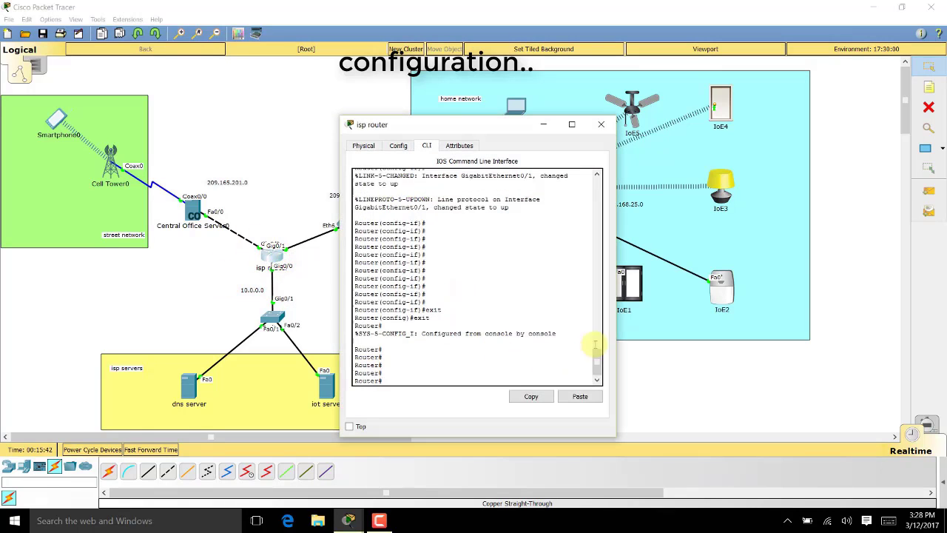
Widen the router console and enter global configuration mode with configure terminal
left_click_drag(620, 324, 792, 314)
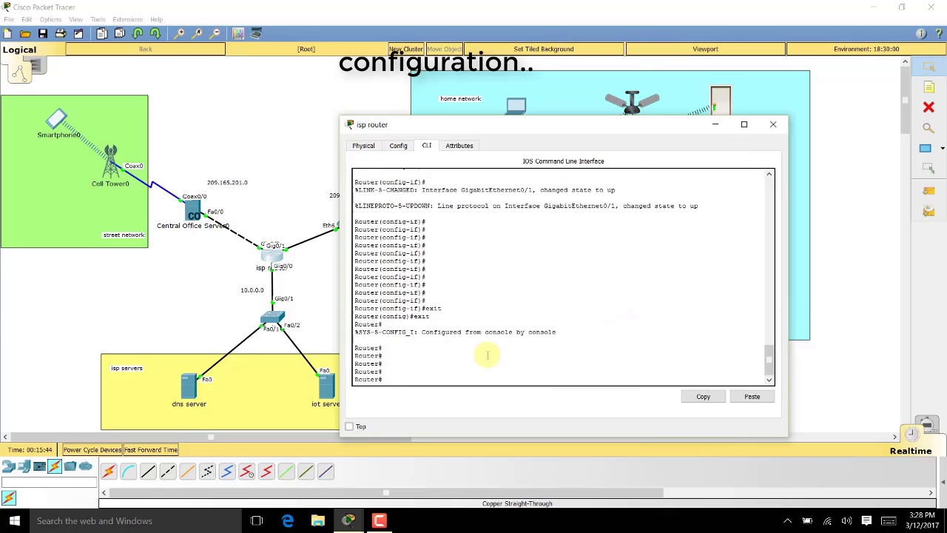
key("Return")
key("Return")
type("config")
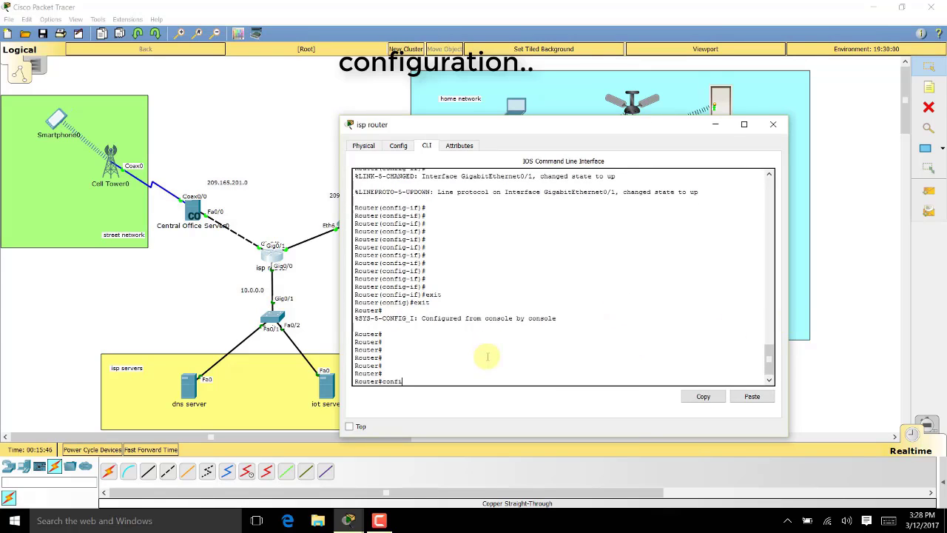
key("Tab")
type("ter")
key("Tab")
key("Return")
key("Return")
key("Return")
key("Return")
key("Return")
key("Return")
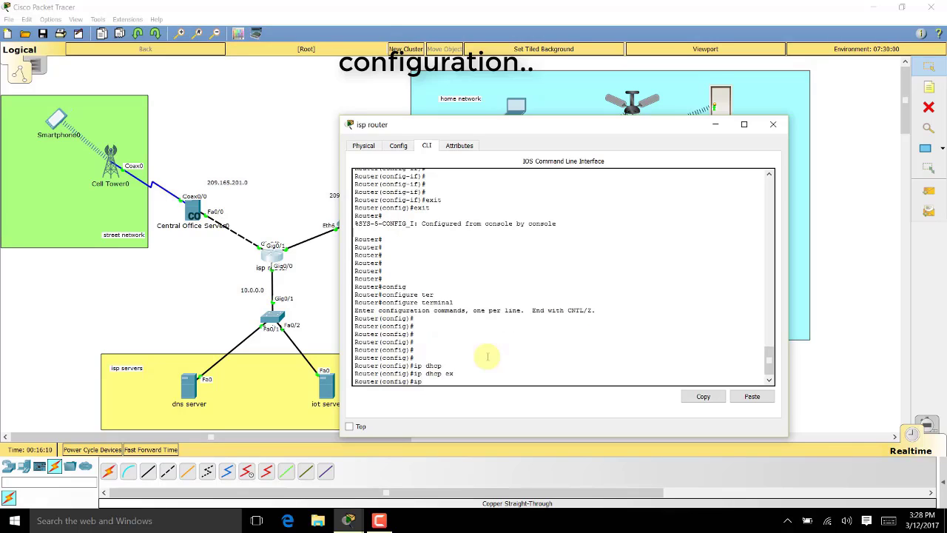
Exclude addresses 209.165.201.225 through 209.165.201.229 from DHCP leases
type("hc")
key("Tab")
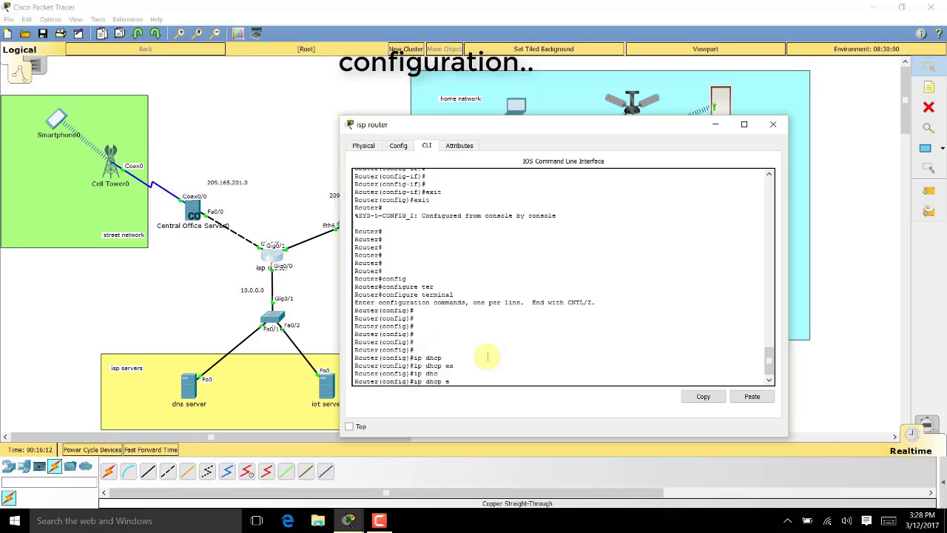
type("ex")
key("Tab")
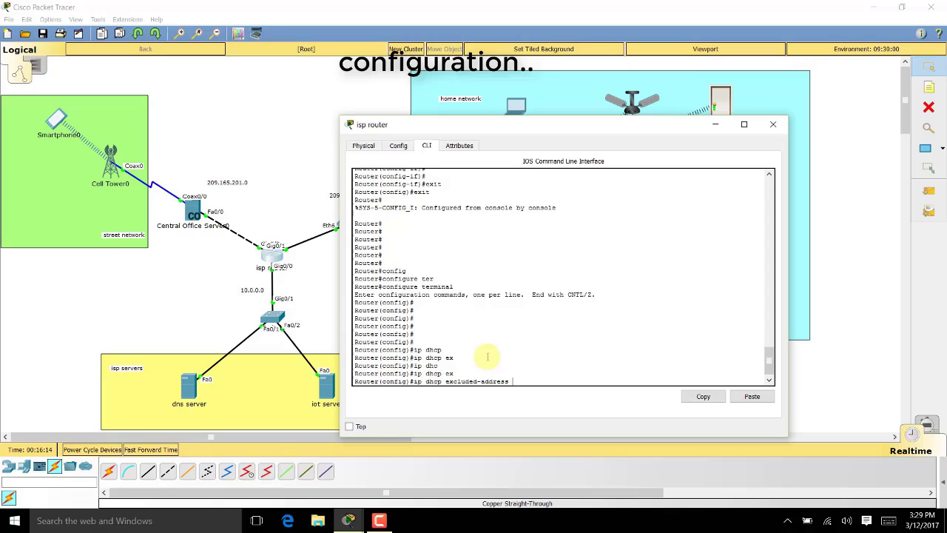
type("209.165.201.225 209.165.201.229")
key("Return")
key("Return")
key("Return")
key("Return")
key("Return")
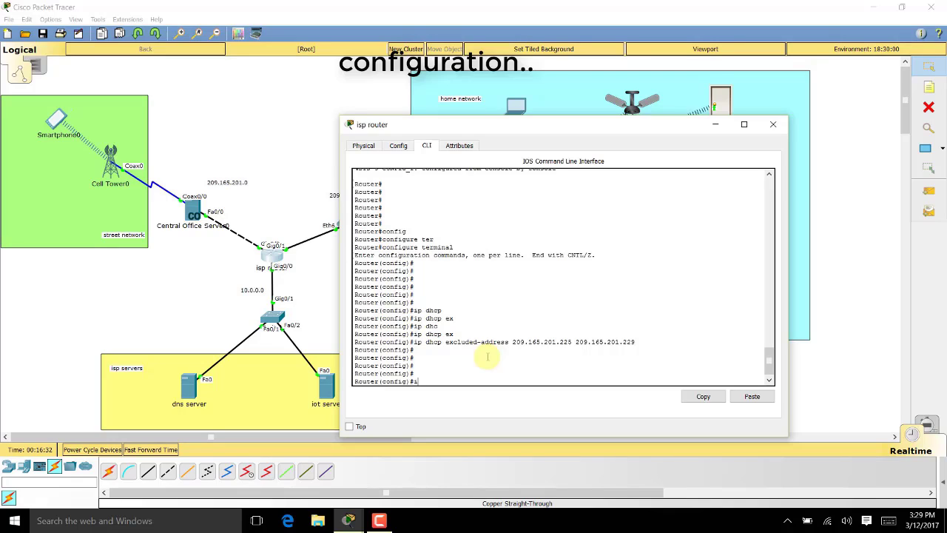
Begin the ip dhcp pool command for a new DHCP pool
type("ip dhc")
key("Tab")
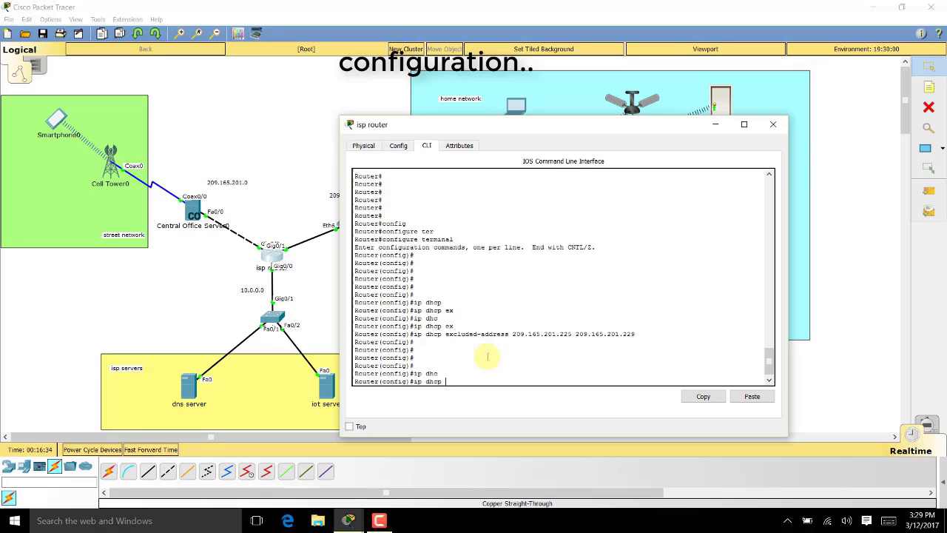
type("po")
key("Tab")
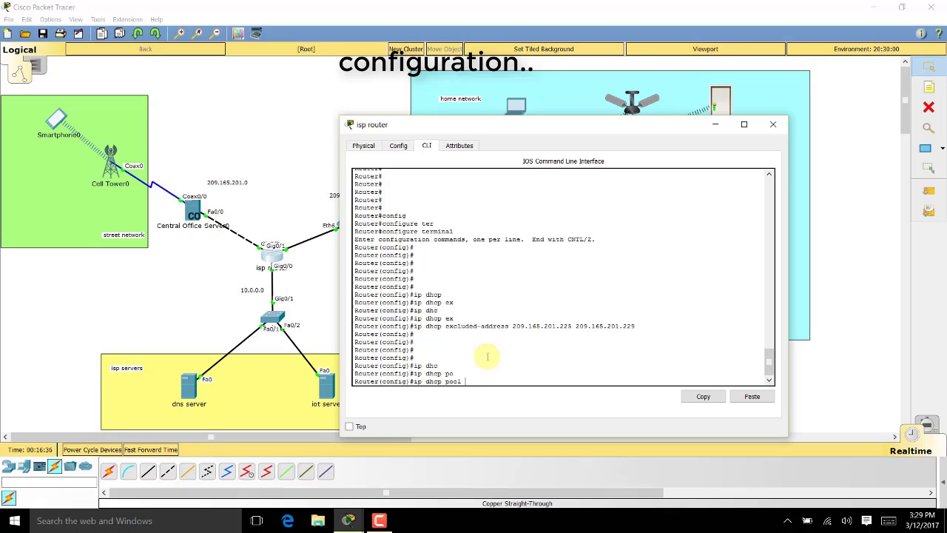
Create DHCP pool CELL with network 209.165.201.224 255.255.255.224
type("CELL")
key("Return")
key("Return")
key("Return")
key("Return")
key("Return")
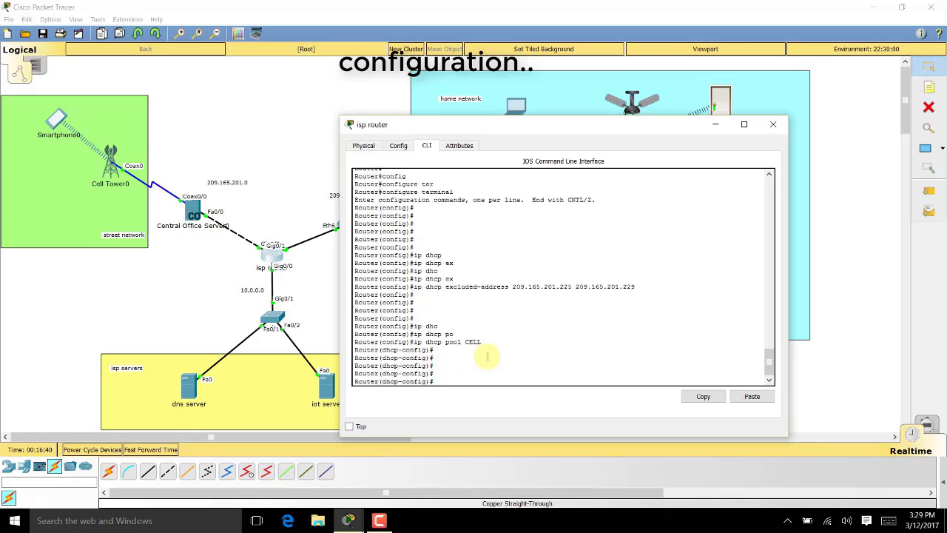
type("network")
key("Tab")
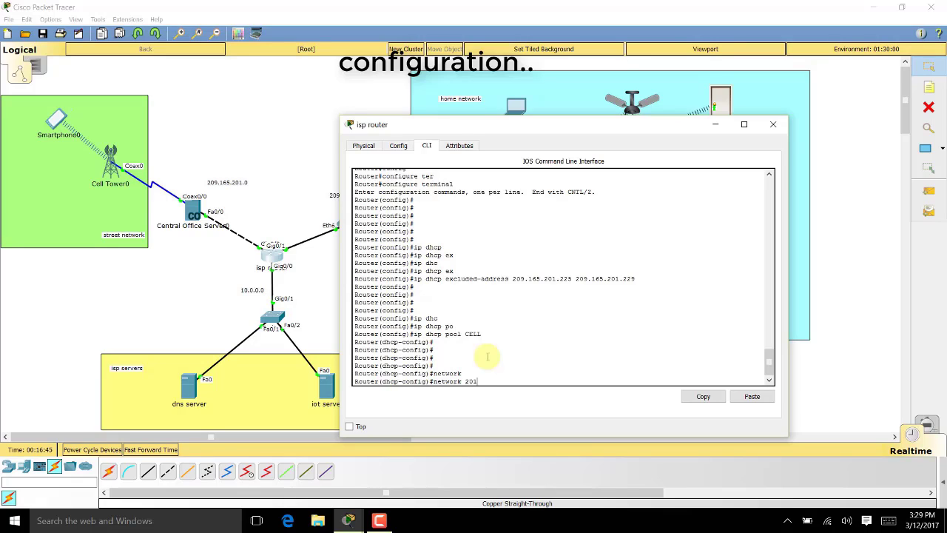
type("209.165.201.224 255.255.255.224")
key("Return")
key("Return")
key("Return")
key("Return")
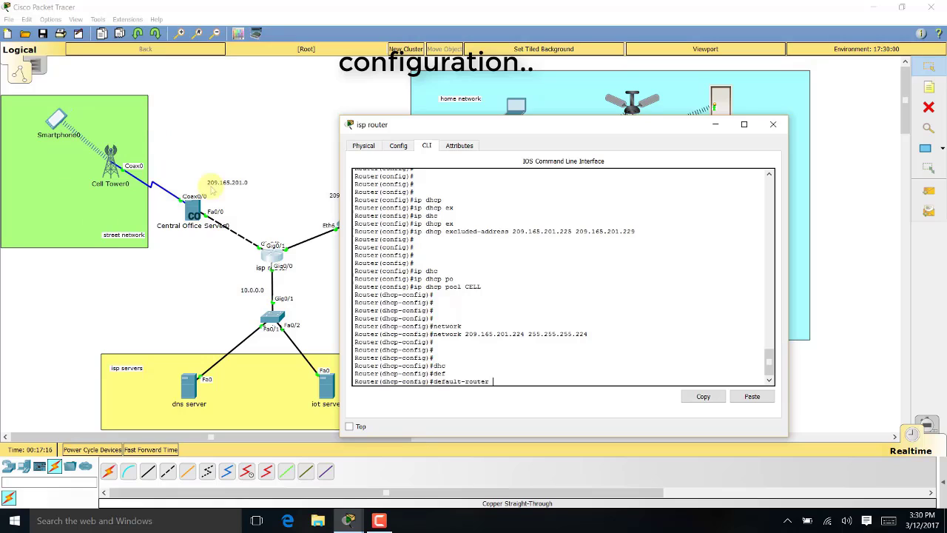
Set CELL's default router 209.165.201.225 and DNS server 10.0.0.254, then exit the pool
type("2")
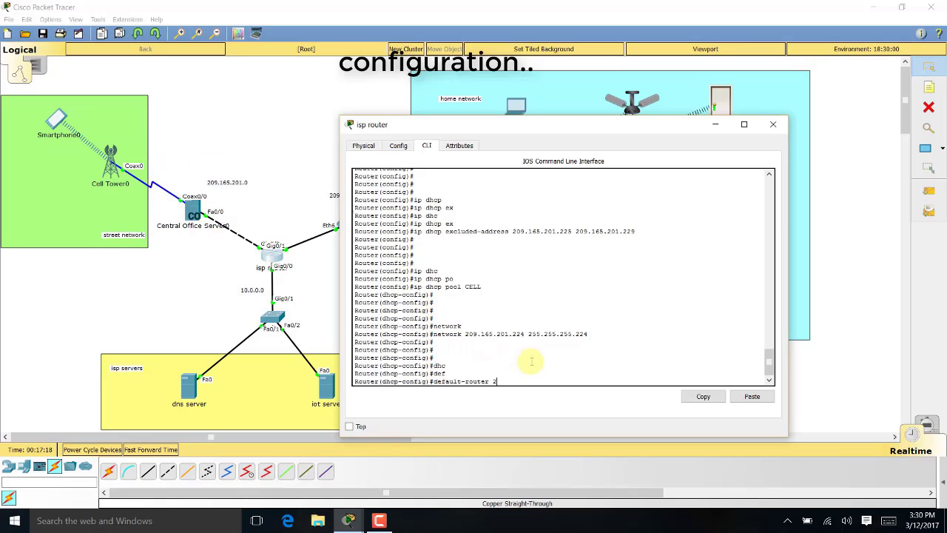
type("09.165")
type(".201.225")
key("Return")
key("Return")
key("Return")
type("dns")
key("Return")
type("dhcp-config)#d")
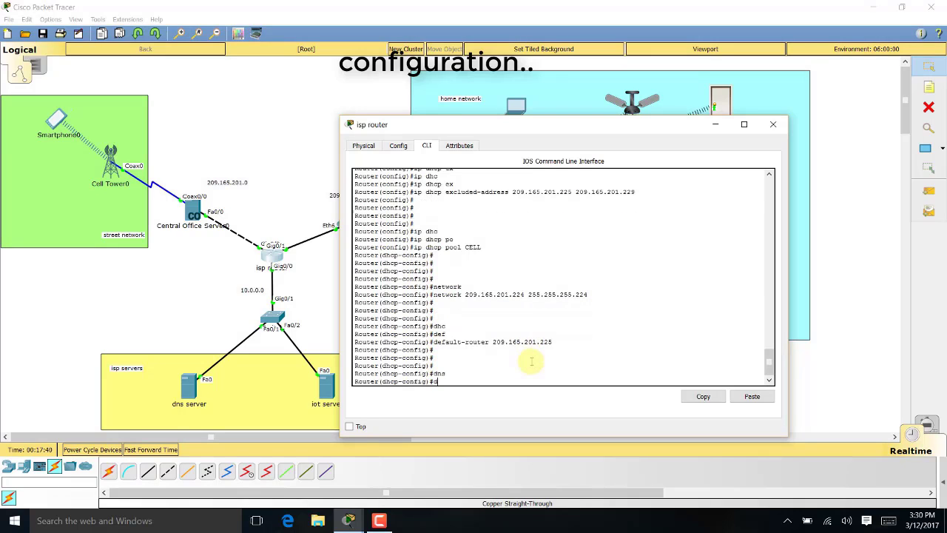
type("ns")
key("Tab")
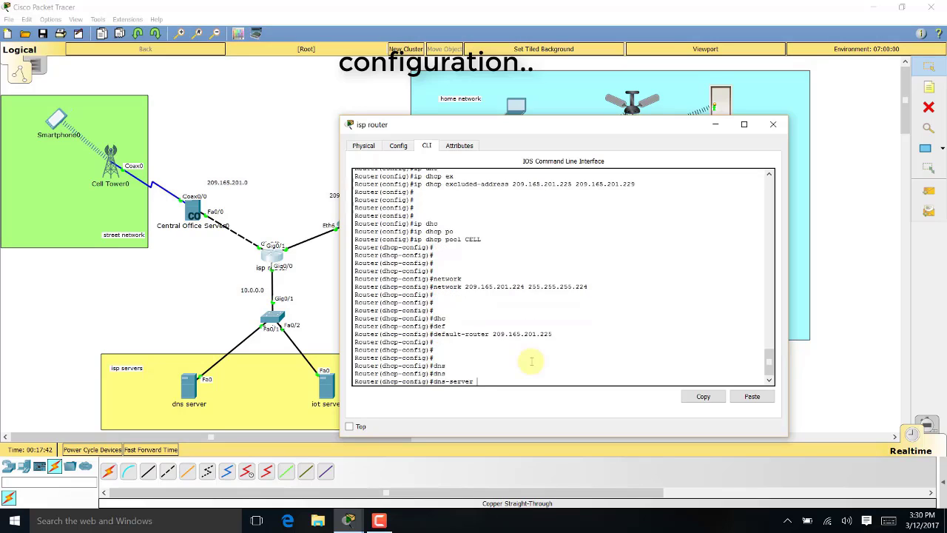
type("10.0.0.254")
key("Return")
key("Return")
key("Return")
type("ex")
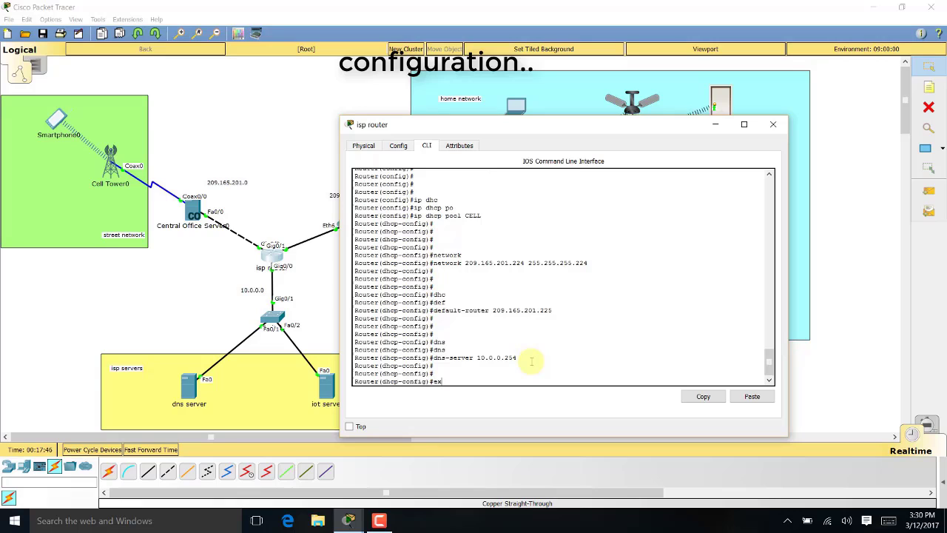
type("it")
key("Return")
key("Return")
key("Return")
key("Return")
key("Return")
key("Return")
key("Return")
key("Return")
key("Return")
key("Return")
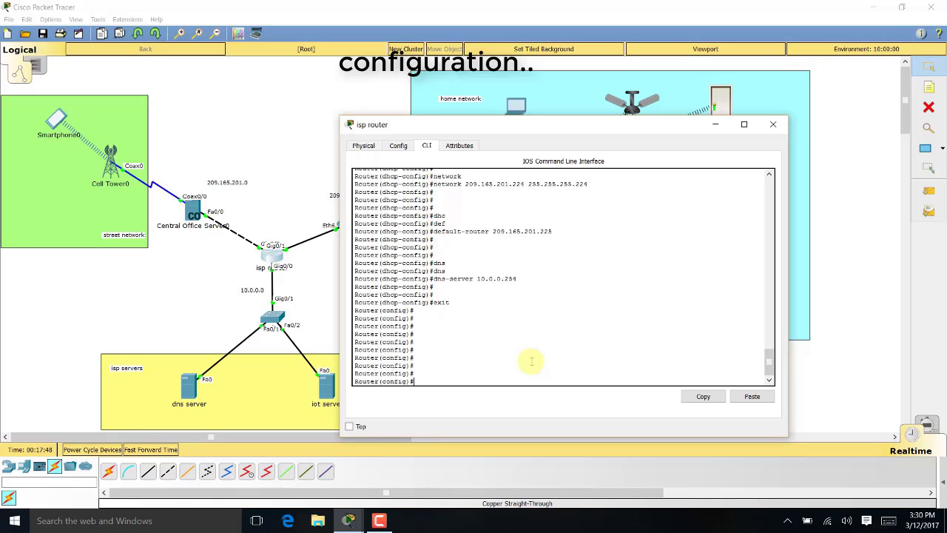
Exclude 209.165.200.225 through 209.165.200.229 from DHCP by editing the earlier exclusion command
left_click_drag(574, 126, 692, 115)
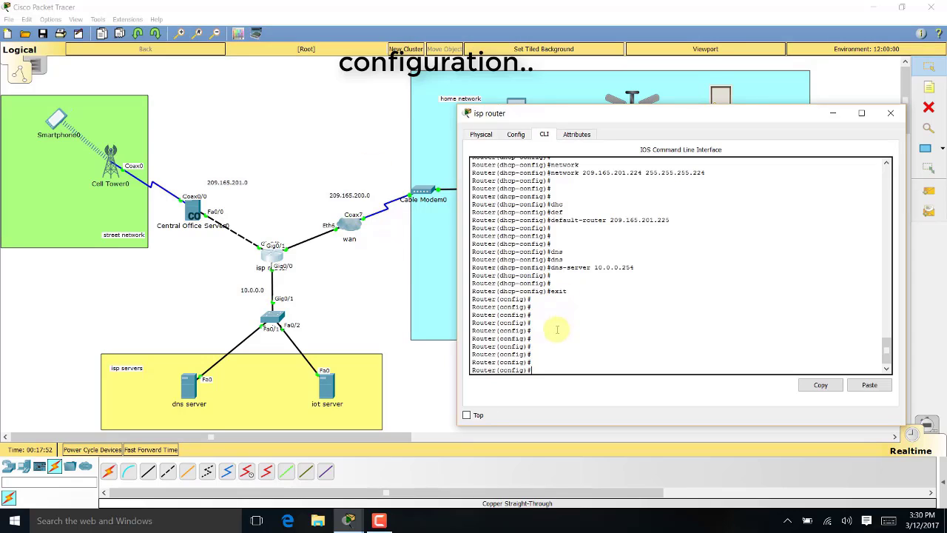
type("ip")
key("Up")
key("Up")
key("Up")
key("Up")
key("Up")
key("Up")
key("Up")
key("Down")
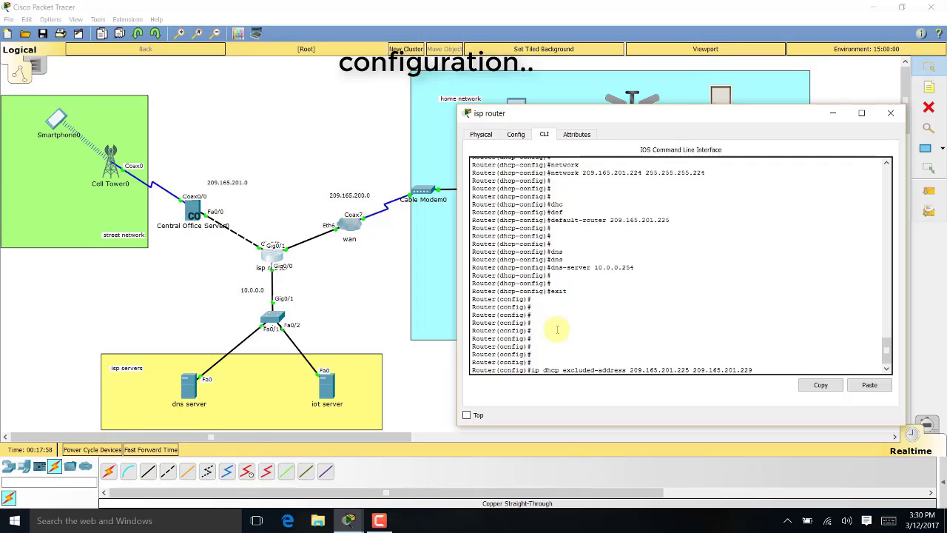
key("BackSpace")
type("0")
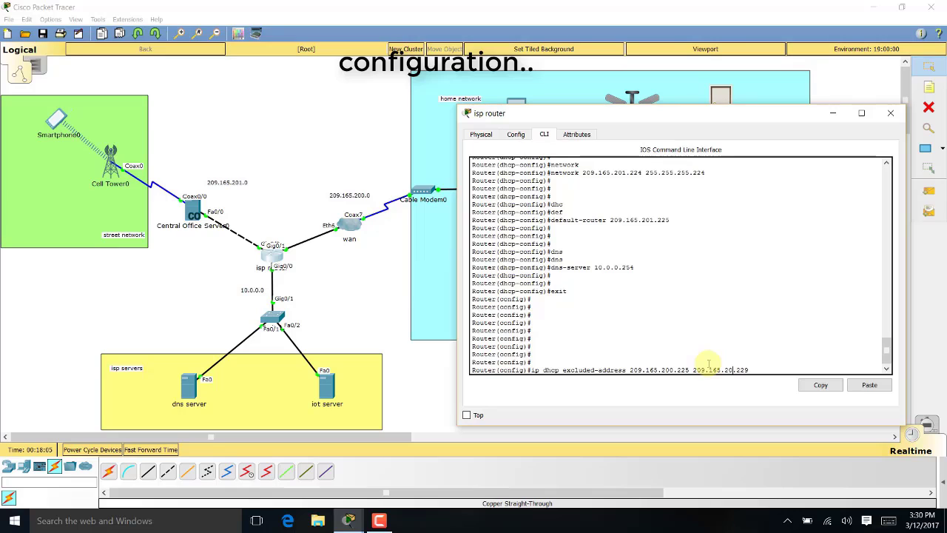
key("Return")
key("Return")
key("Return")
key("Return")
Create DHCP pool WANCLIENTS with network 209.165.200.224 255.255.255.224
key("Up")
key("Up")
key("Up")
key("Up")
key("Up")
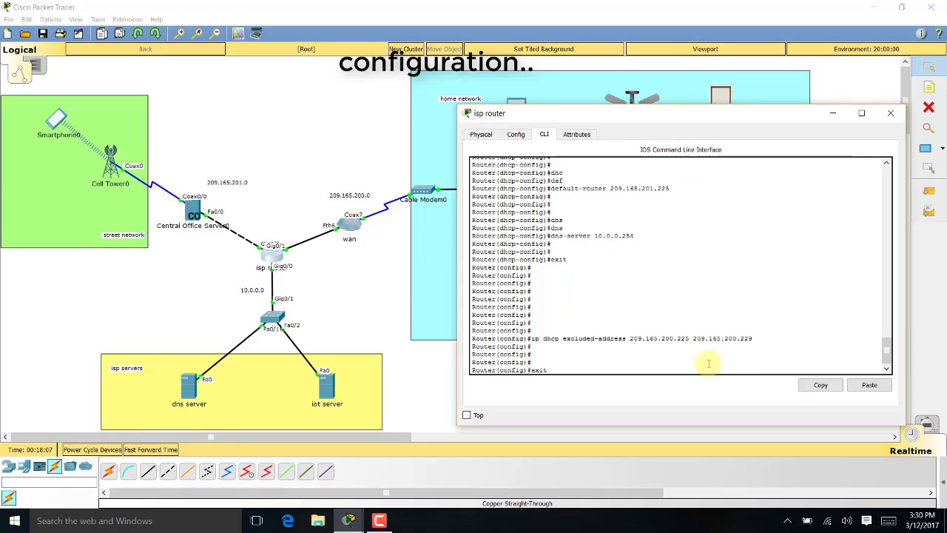
key("Up")
key("Return")
key("Return")
key("Return")
key("Return")
key("Up")
key("Up")
key("Up")
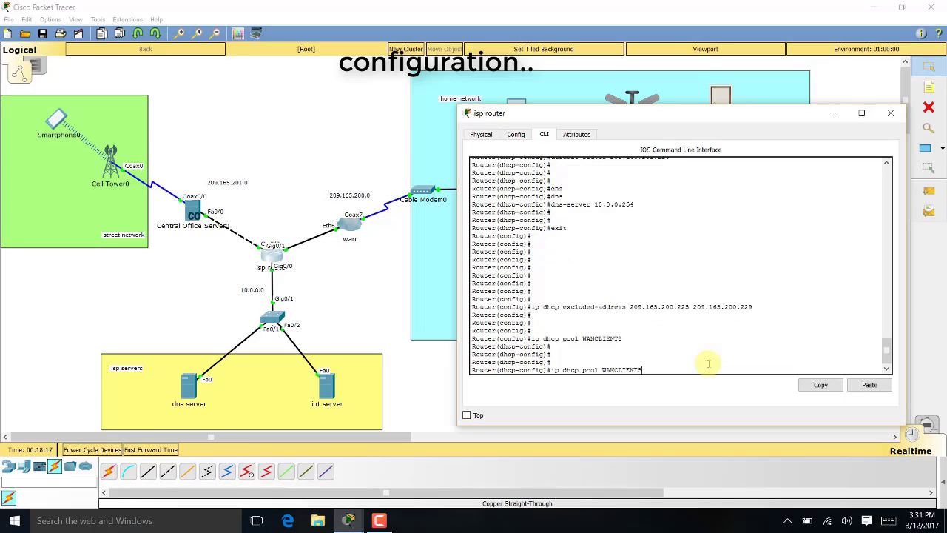
key("Up")
key("Up")
key("Up")
key("Up")
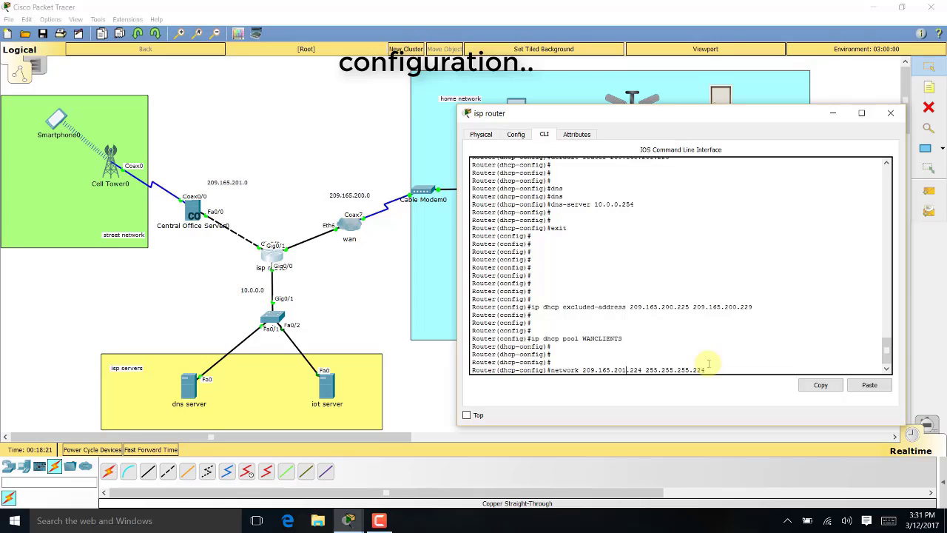
key("Left")
key("Left")
key("Left")
key("Left")
key("Left")
key("Left")
key("Left")
key("Left")
key("Left")
key("Left")
key("Left")
key("Left")
key("Left")
key("Left")
key("Left")
key("Left")
key("Left")
key("Left")
key("Left")
key("Left")
key("BackSpace")
type("0")
key("Return")
key("Return")
key("Return")
key("Return")
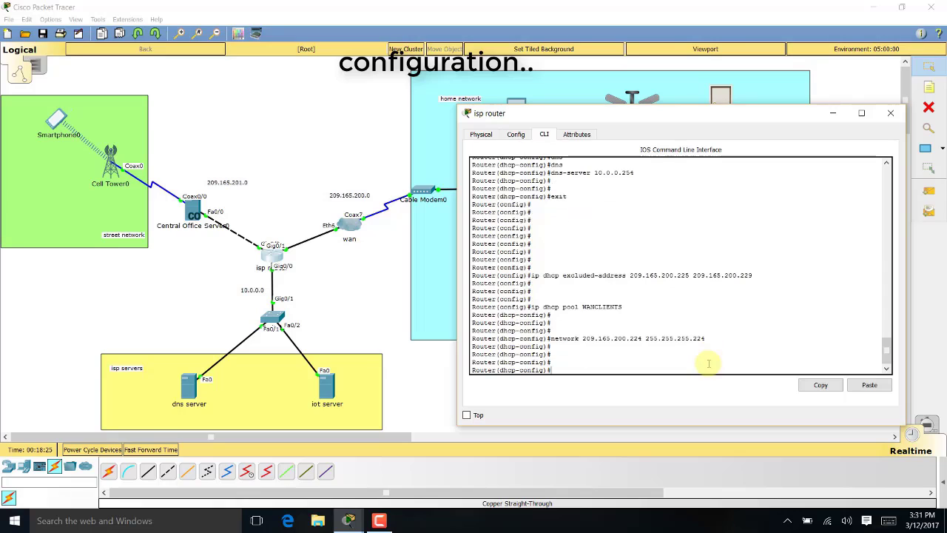
Give WANCLIENTS gateway 209.165.200.225 and DNS 10.0.0.254, then exit the console session
key("Up")
key("Up")
key("Up")
key("Up")
key("Up")
key("Return")
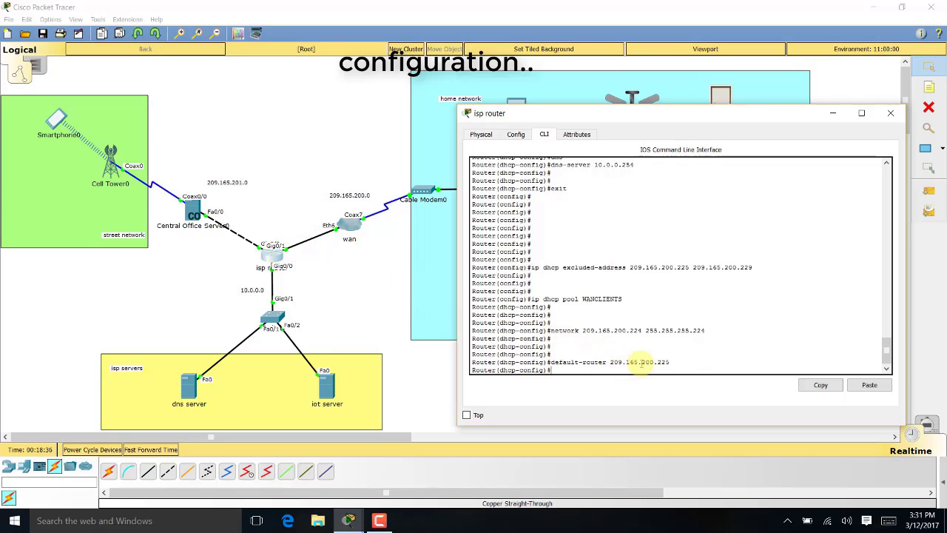
key("Up")
key("Up")
key("Up")
key("Up")
key("Up")
key("Up")
key("Return")
key("Return")
key("Return")
key("Return")
key("Return")
key("Return")
key("Return")
key("Return")
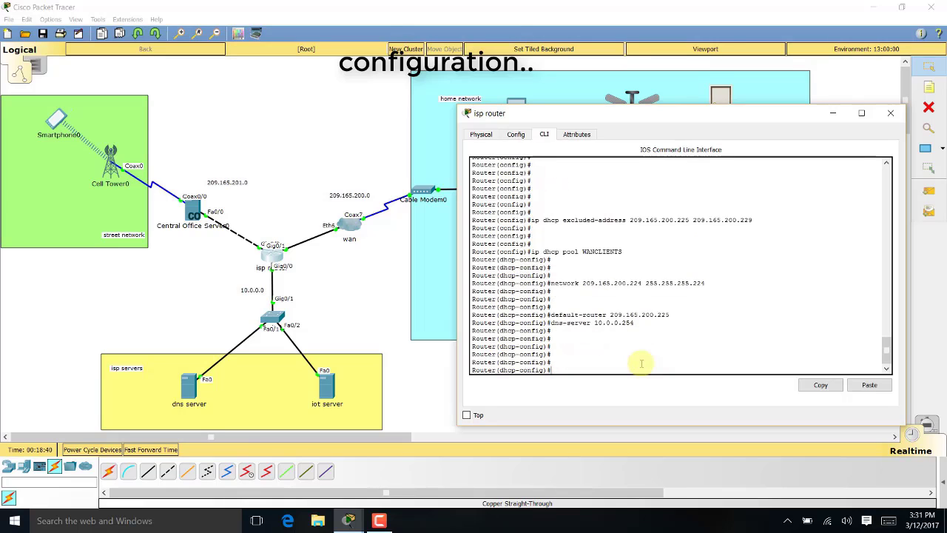
type("exit")
key("Return")
type("exit")
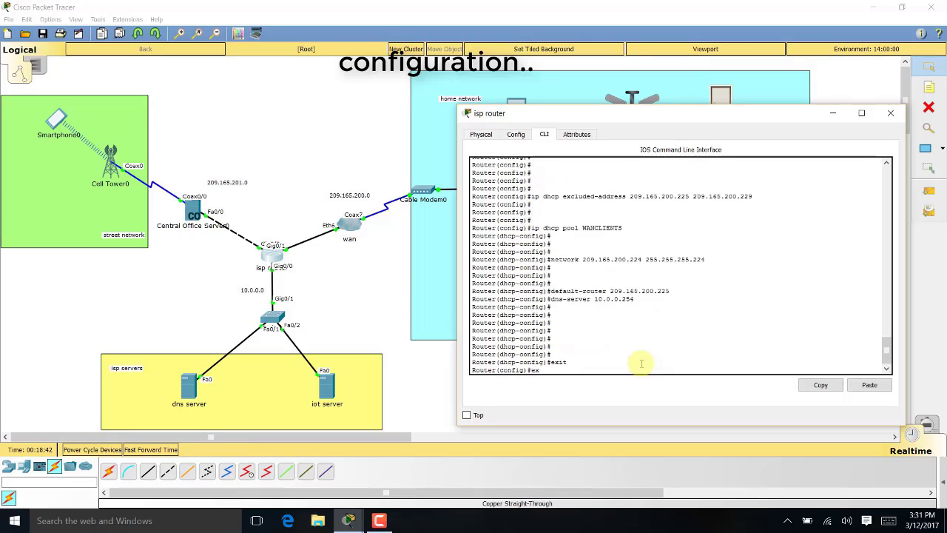
key("Return")
key("Return")
key("Return")
type("exit")
key("Return")
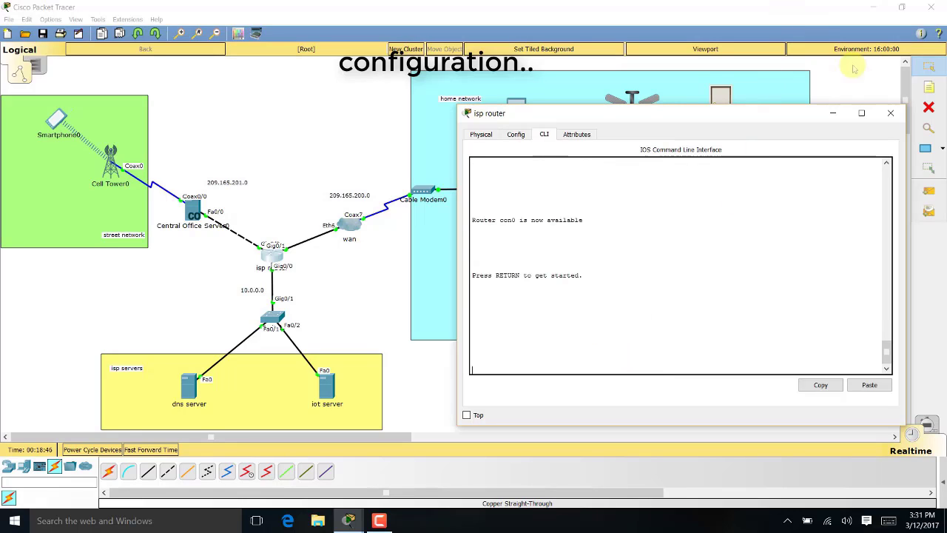
Switch Central Office Server0's Backbone to DHCP, obtaining 209.165.201.230 with gateway 209.165.201.225
left_click(889, 112)
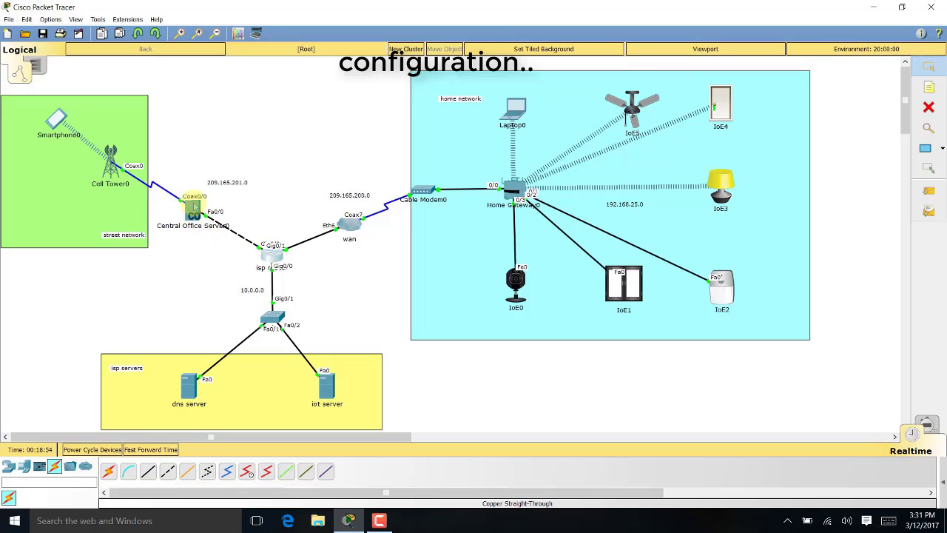
left_click(194, 208)
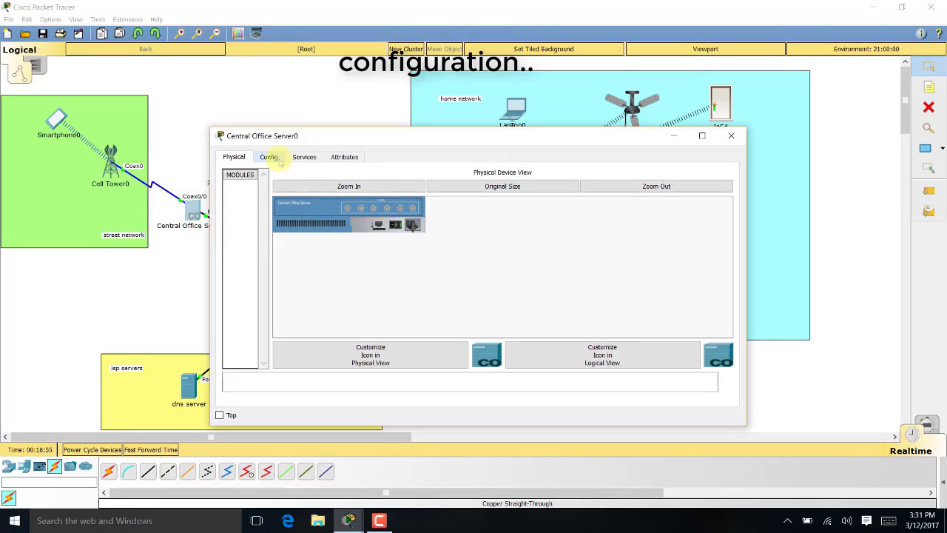
left_click(274, 158)
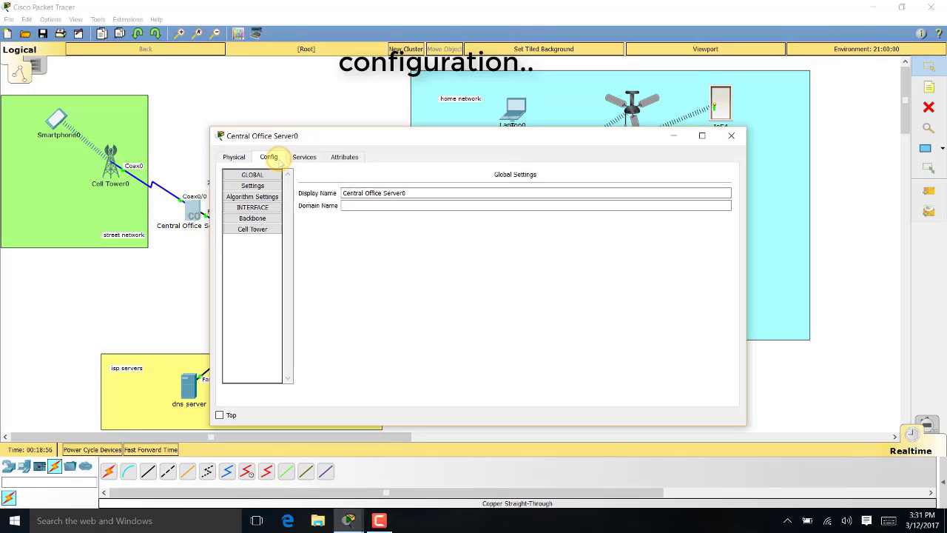
left_click(252, 218)
left_click(309, 219)
left_click(309, 209)
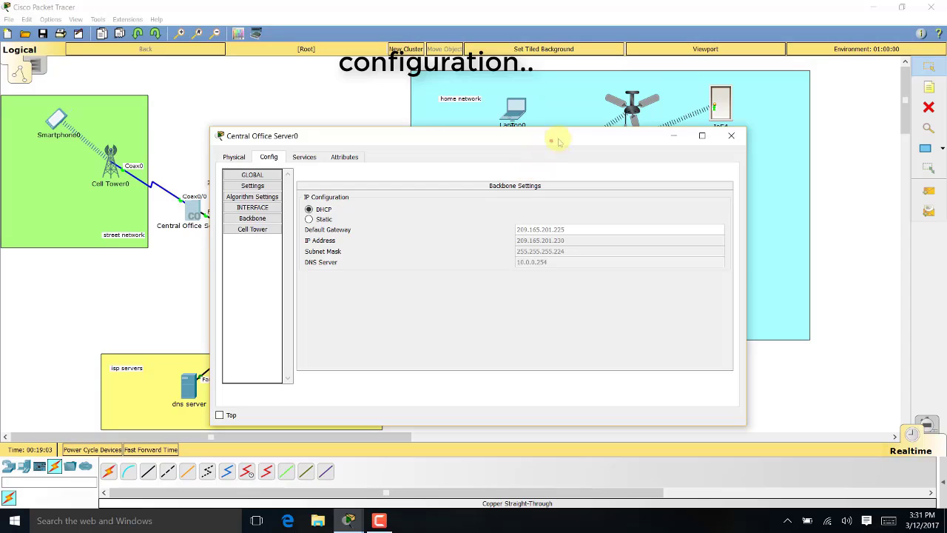
left_click_drag(554, 138, 688, 118)
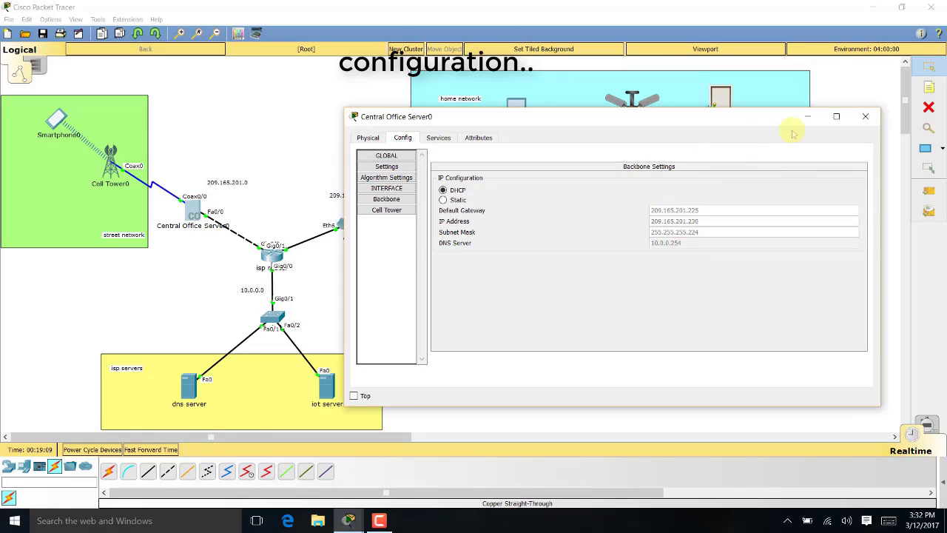
left_click(387, 210)
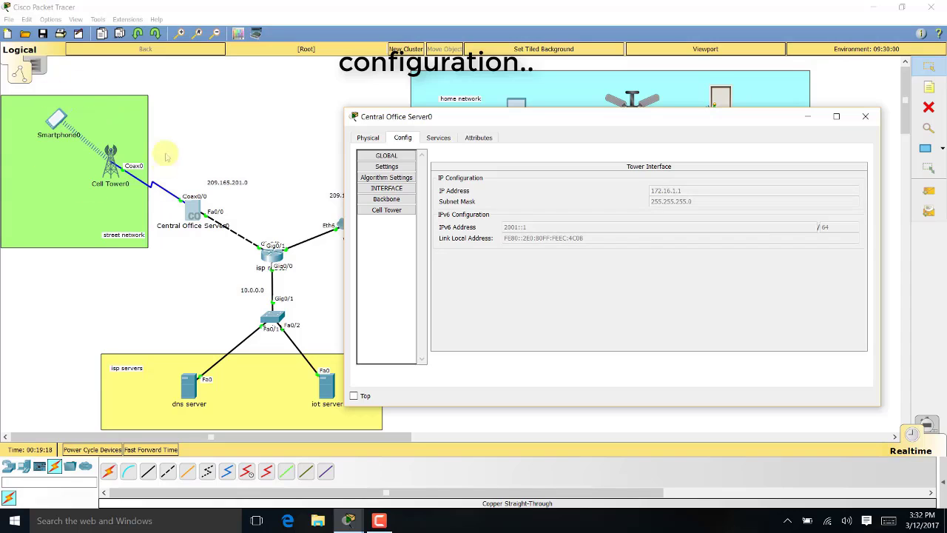
left_click(865, 116)
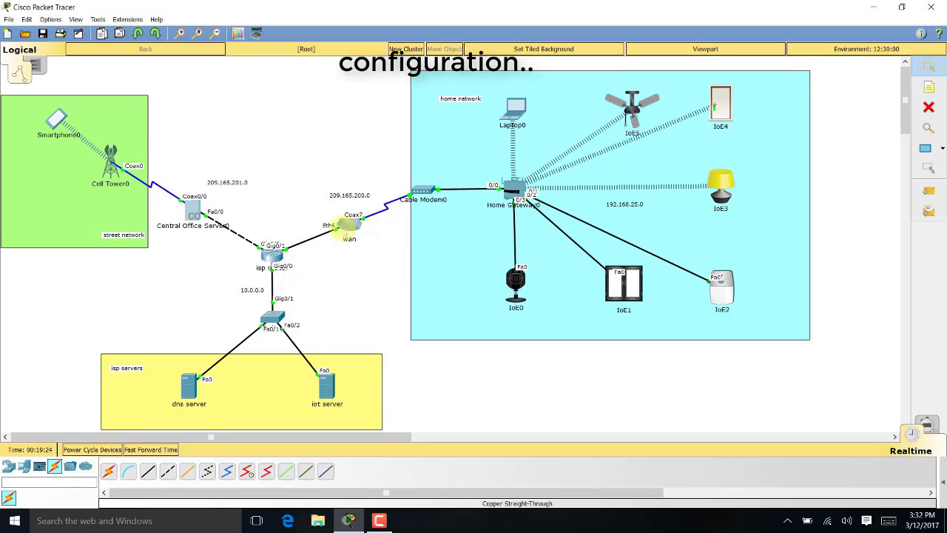
In the wan cloud, give Ethernet6 the Cable provider network and add a Coaxial7–Ethernet6 mapping
left_click(355, 225)
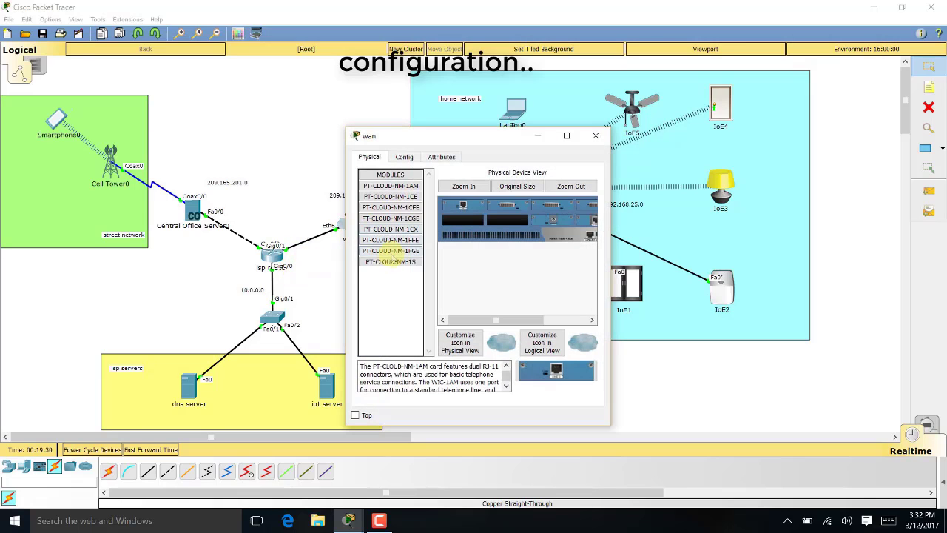
left_click_drag(461, 137, 634, 122)
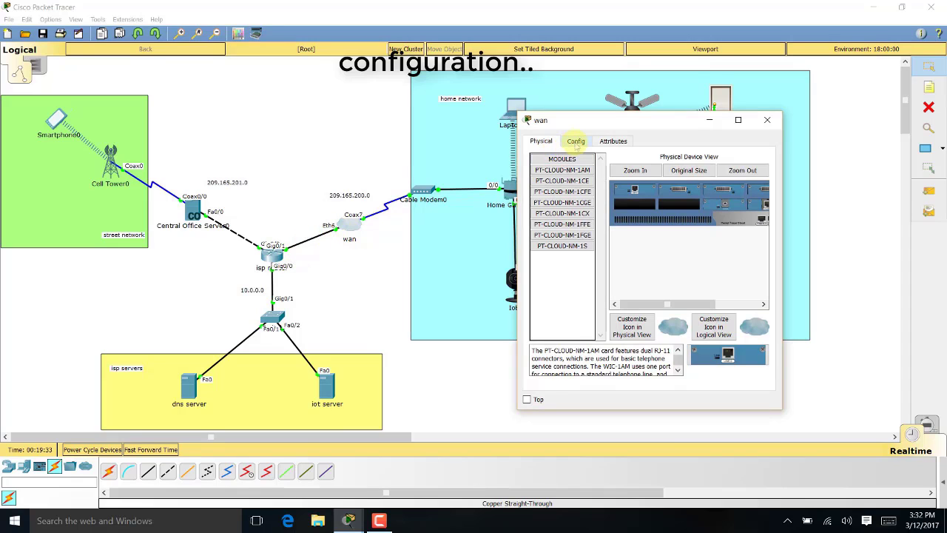
left_click(576, 142)
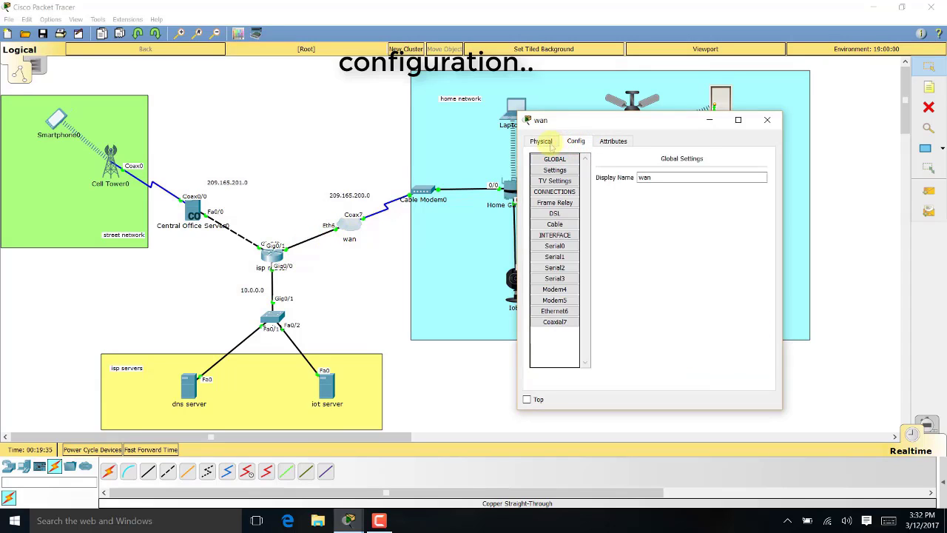
left_click(554, 311)
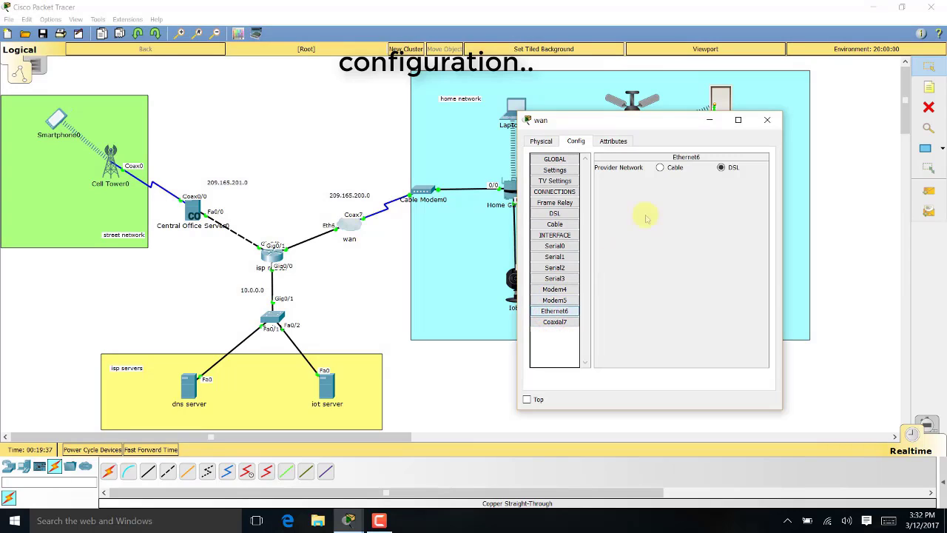
left_click(677, 169)
left_click(554, 224)
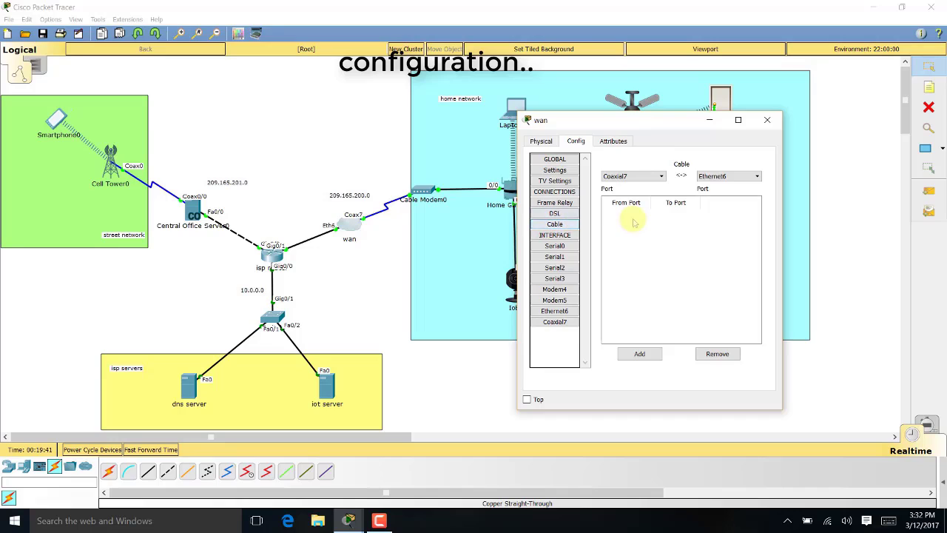
left_click(648, 354)
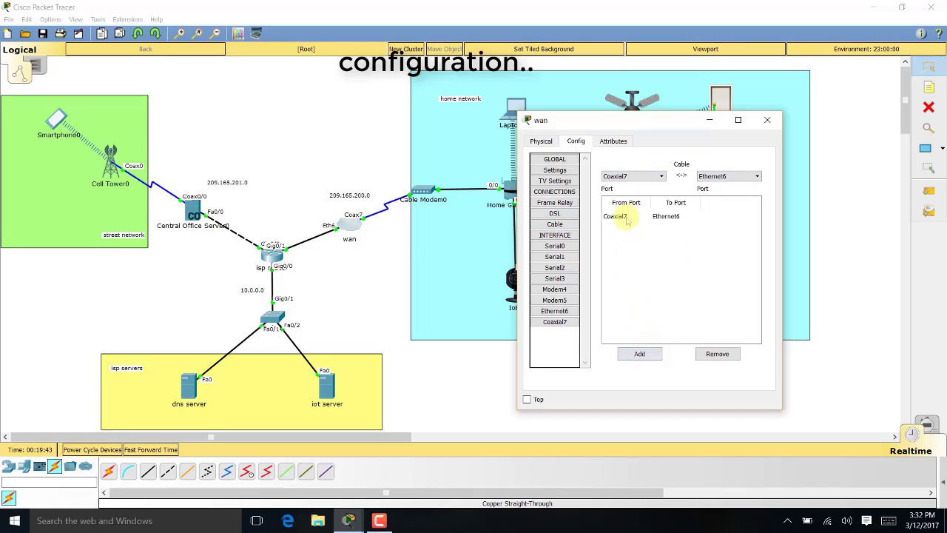
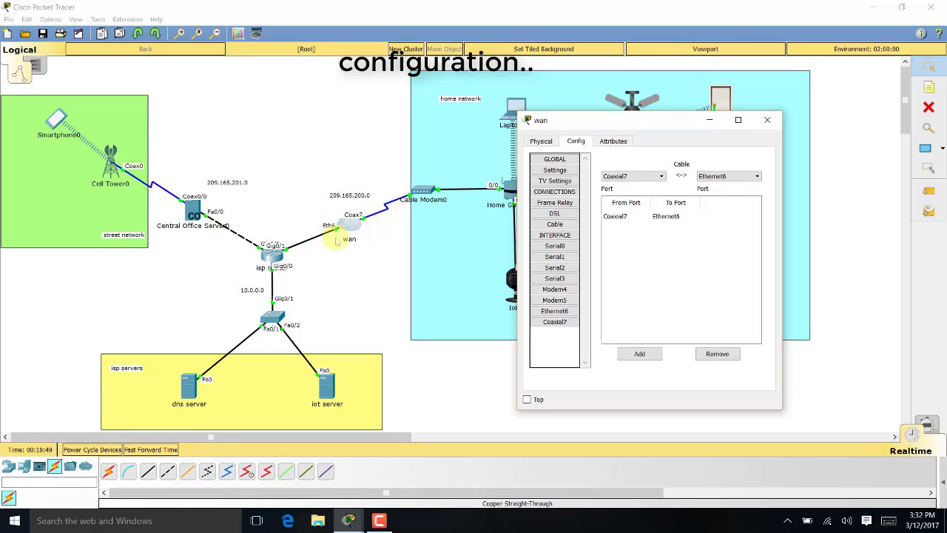
Close the wan cloud's cable settings window
left_click(762, 123)
Switch Home Gateway0's Internet to DHCP, obtaining 209.165.200.230 with gateway 209.165.200.225
left_click(513, 194)
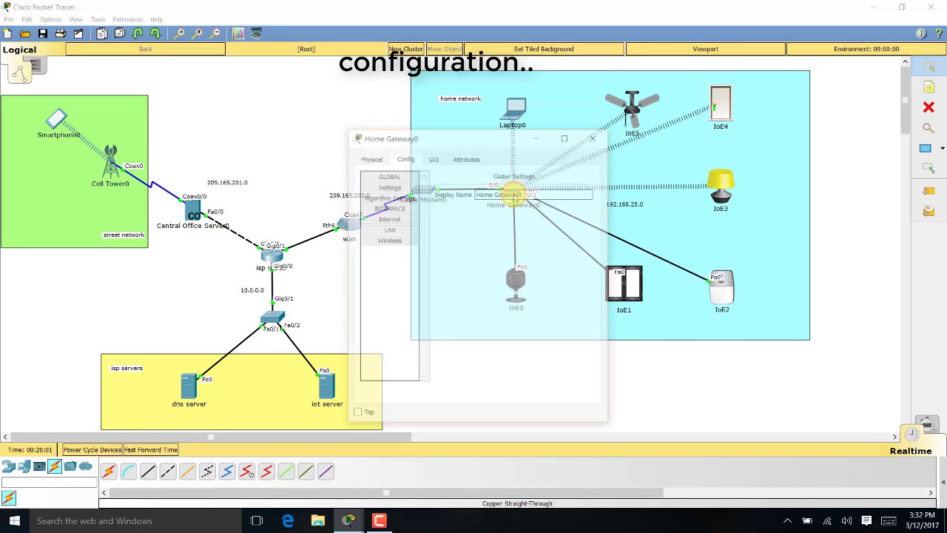
left_click_drag(490, 138, 687, 116)
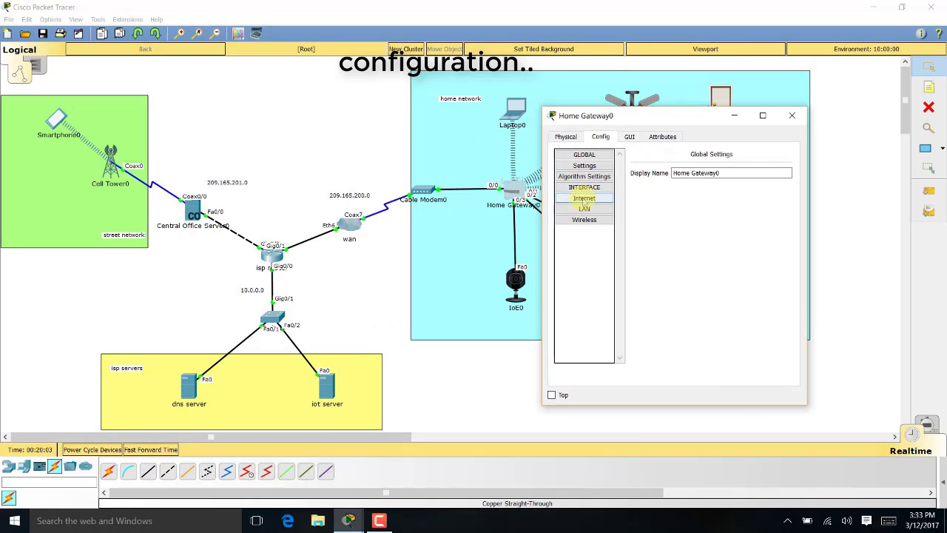
left_click(584, 199)
left_click(640, 198)
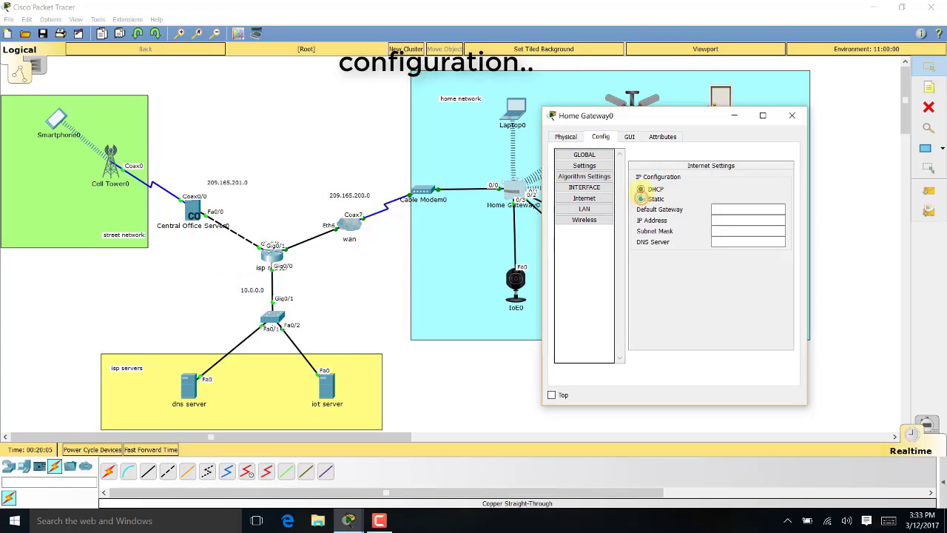
left_click(640, 188)
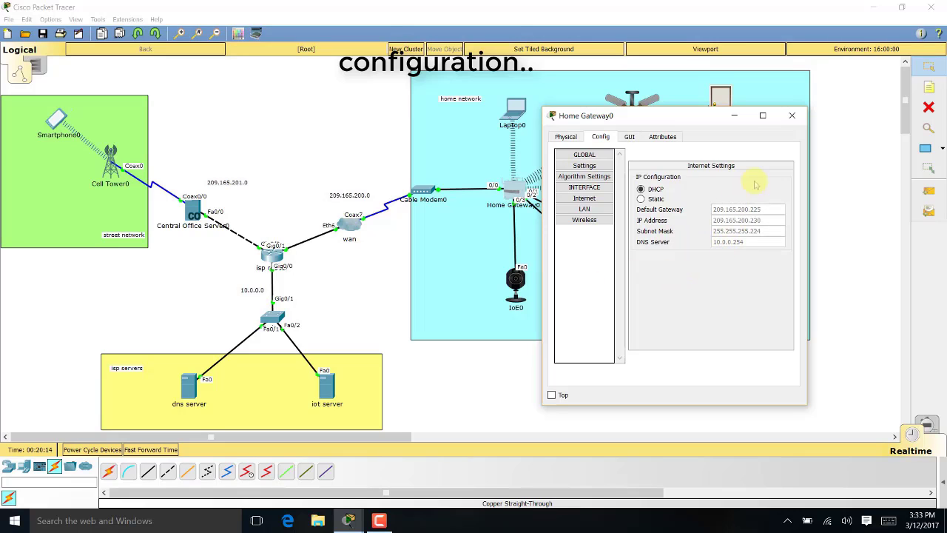
left_click(792, 115)
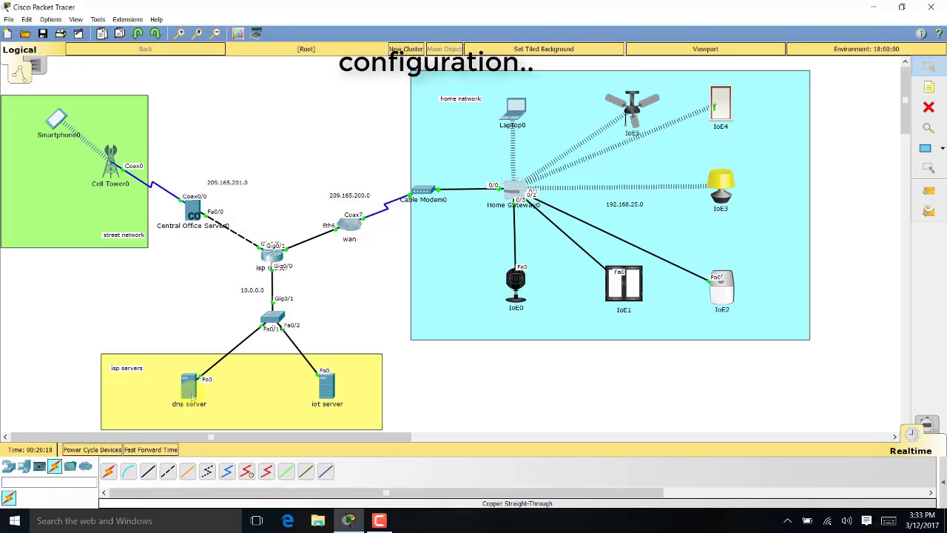
left_click(189, 388)
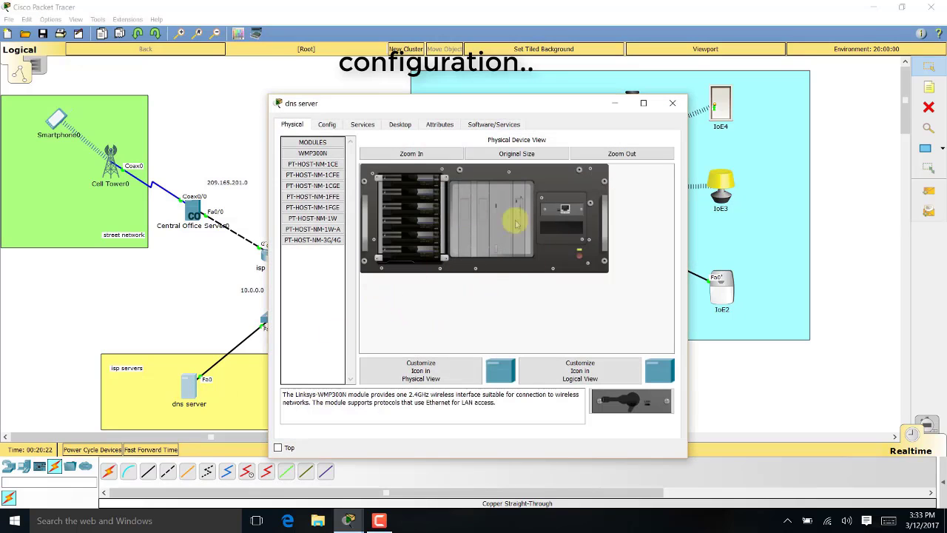
Give the dns server IP 10.0.0.254, mask 255.255.255.0, gateway 10.0.0.1, DNS 10.0.0.254
left_click(399, 124)
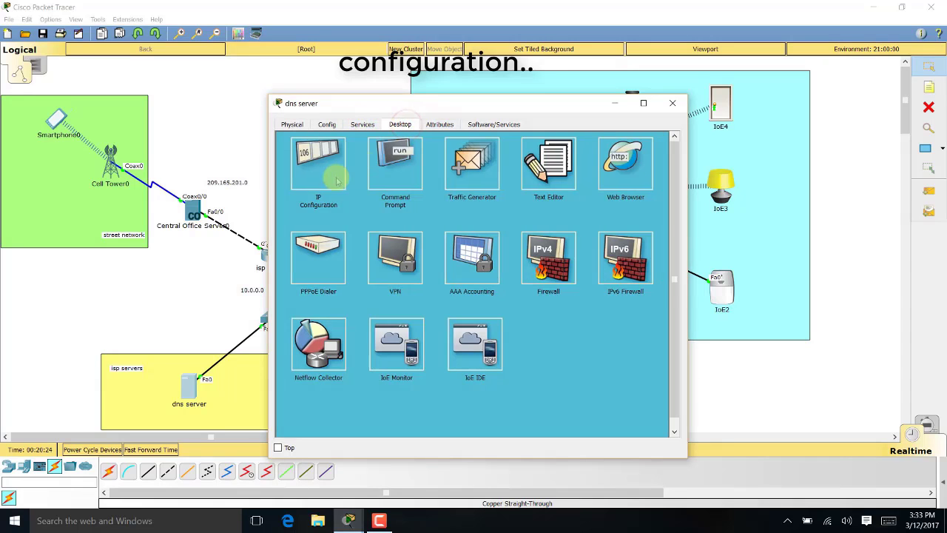
left_click(337, 179)
left_click(442, 197)
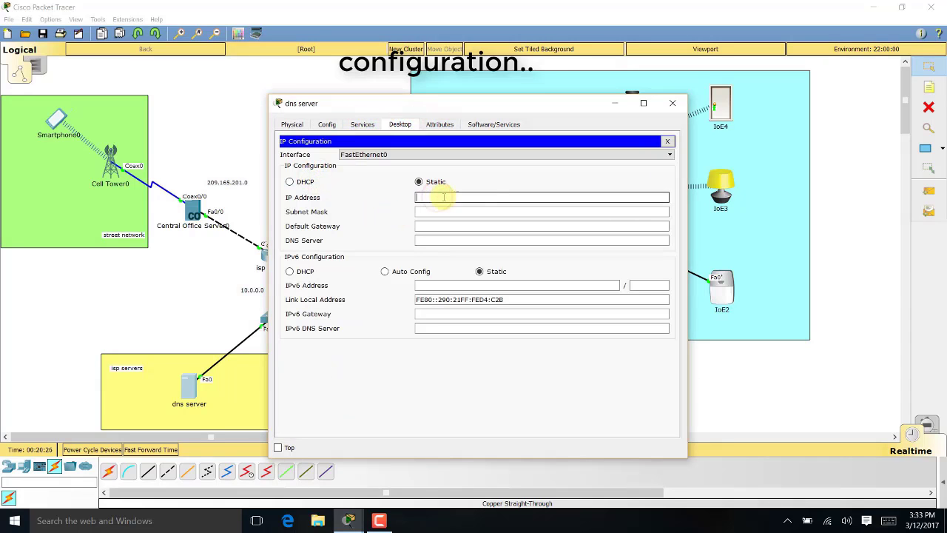
type("10.0.0.254")
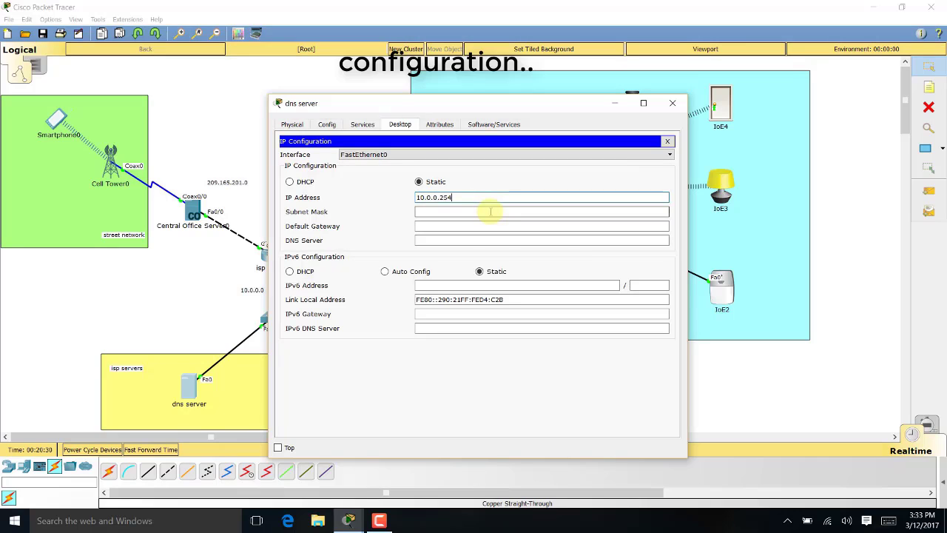
left_click(489, 212)
type("255.255.255.0")
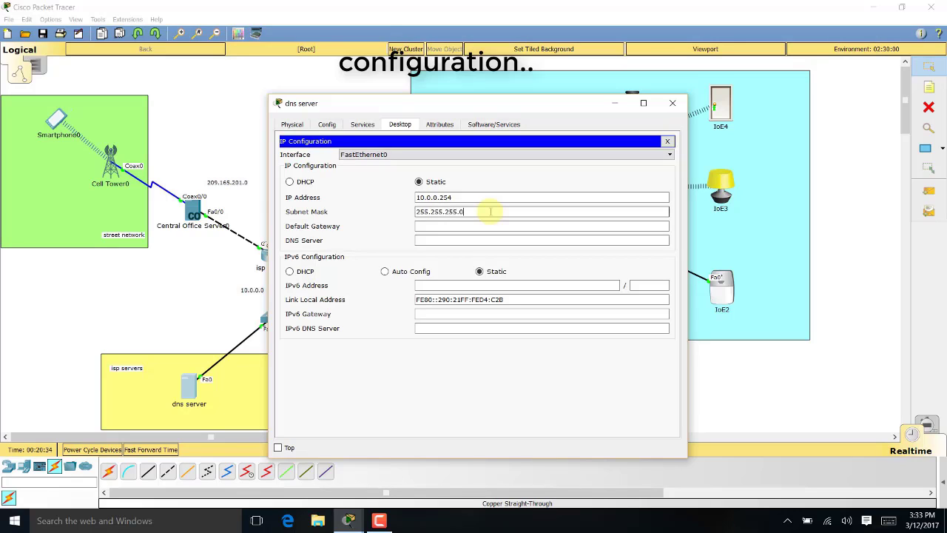
key("Tab")
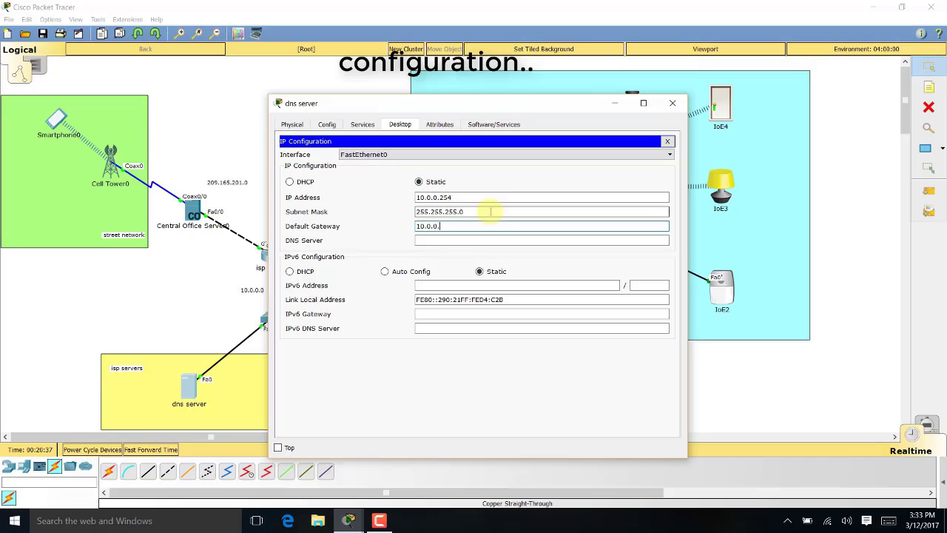
left_click_drag(490, 103, 646, 105)
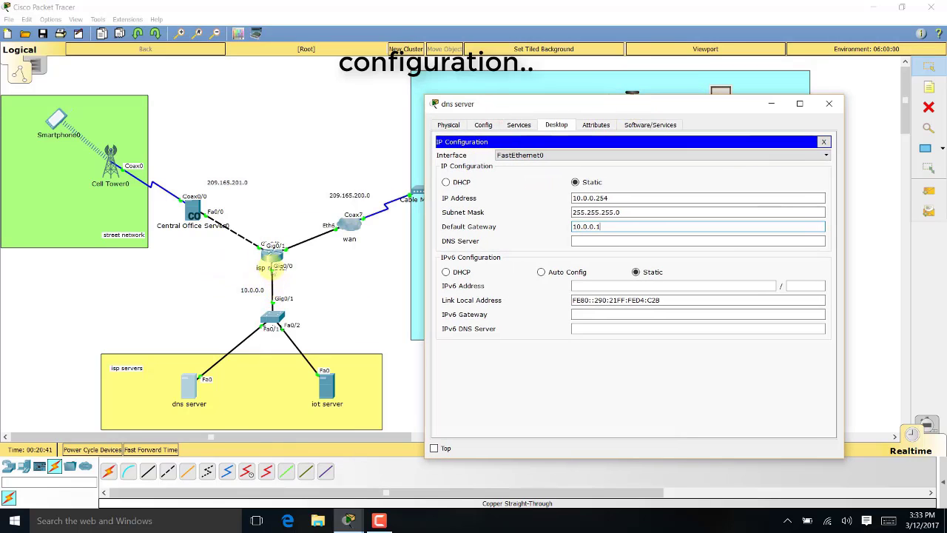
left_click(603, 242)
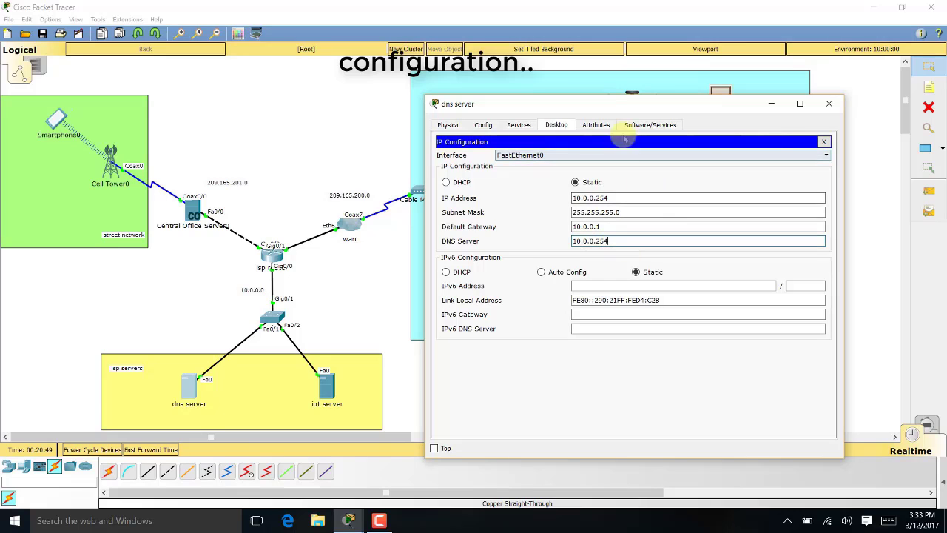
left_click(823, 142)
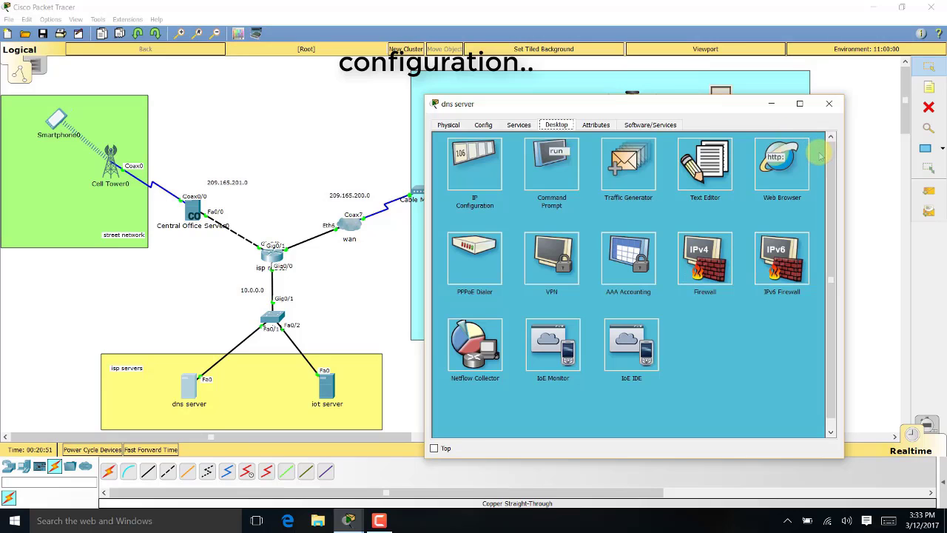
Turn the dns server's DNS service on
left_click(519, 124)
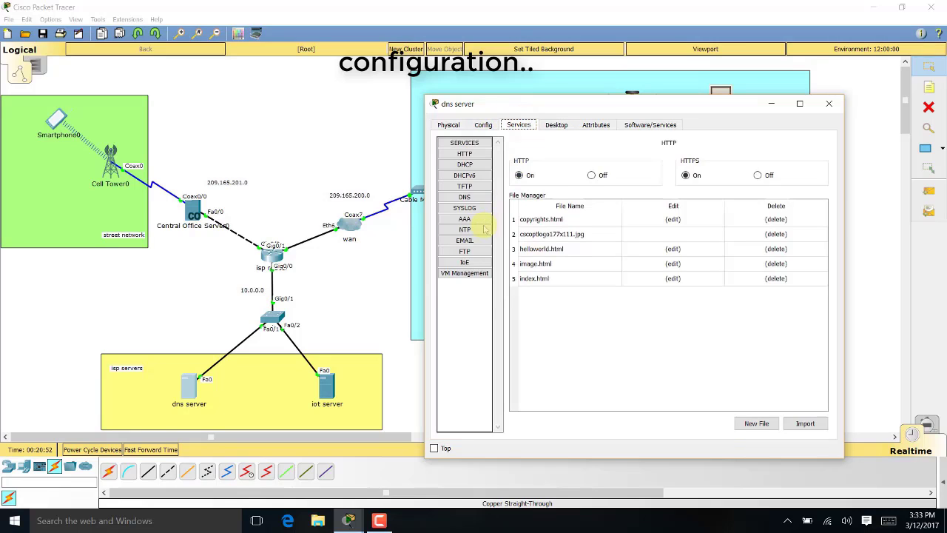
left_click(477, 196)
left_click(621, 161)
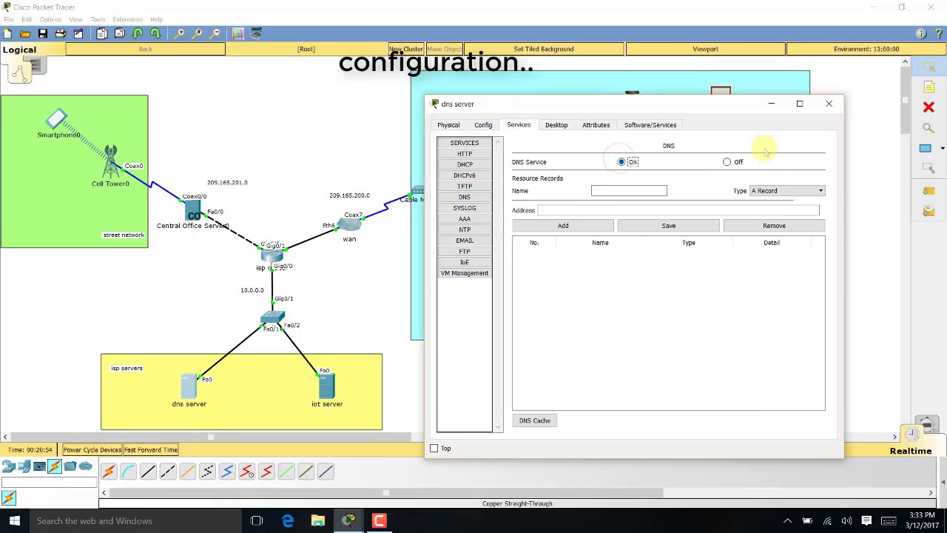
left_click(836, 105)
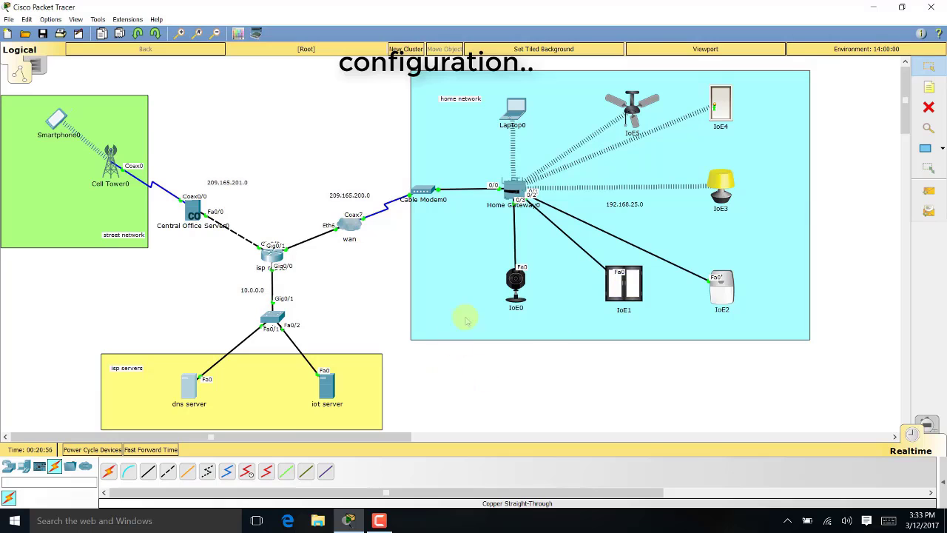
Give the iot server IP 10.0.0.253, mask 255.255.255.0, gateway 10.0.0.1, DNS 10.0.0.254
left_click(327, 386)
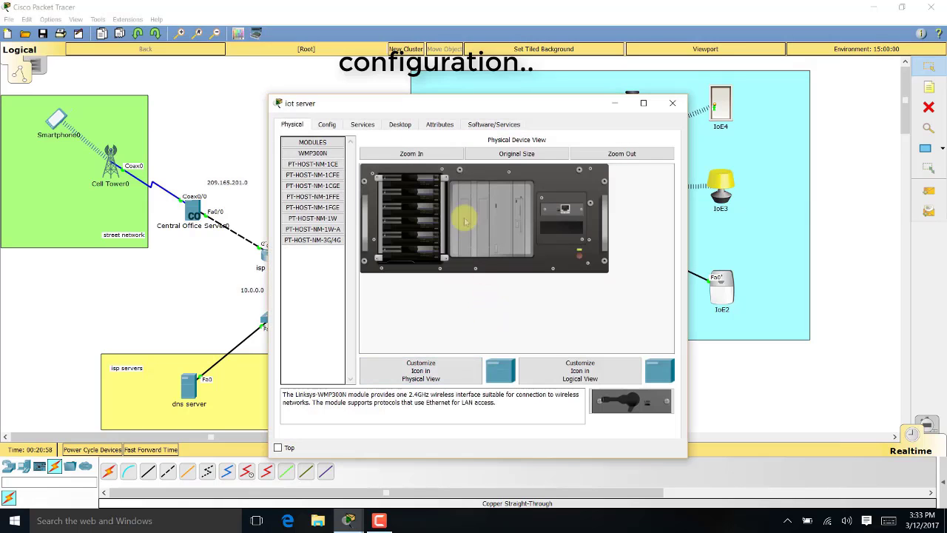
left_click(398, 124)
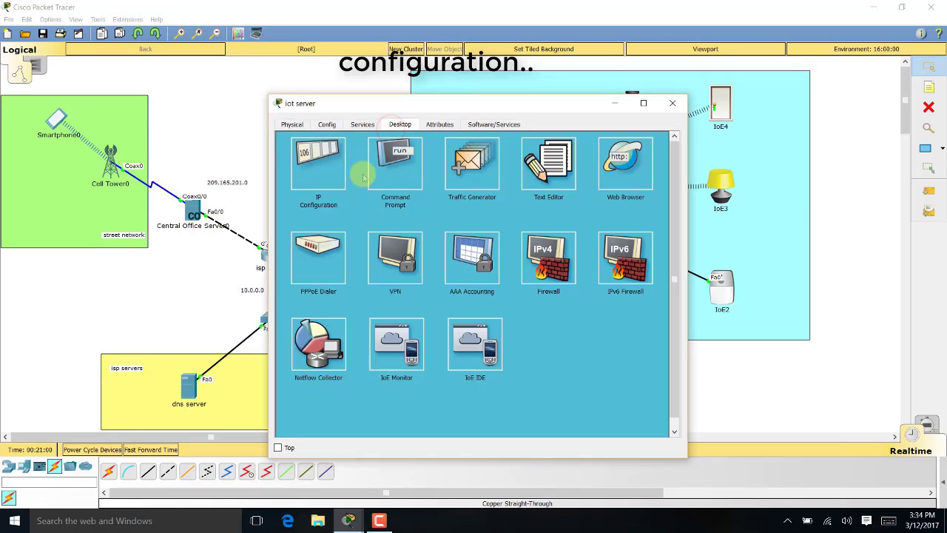
left_click(341, 174)
left_click(424, 196)
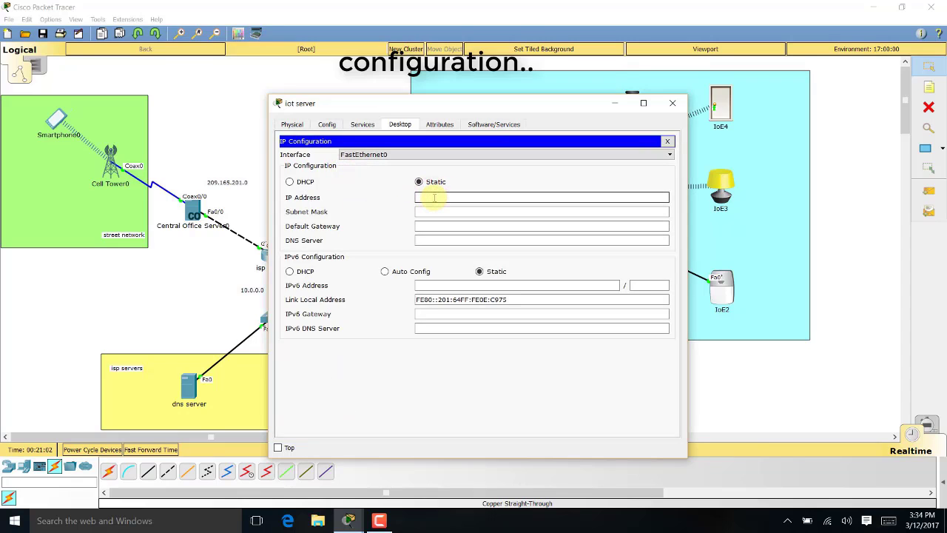
type("10.0.0.253")
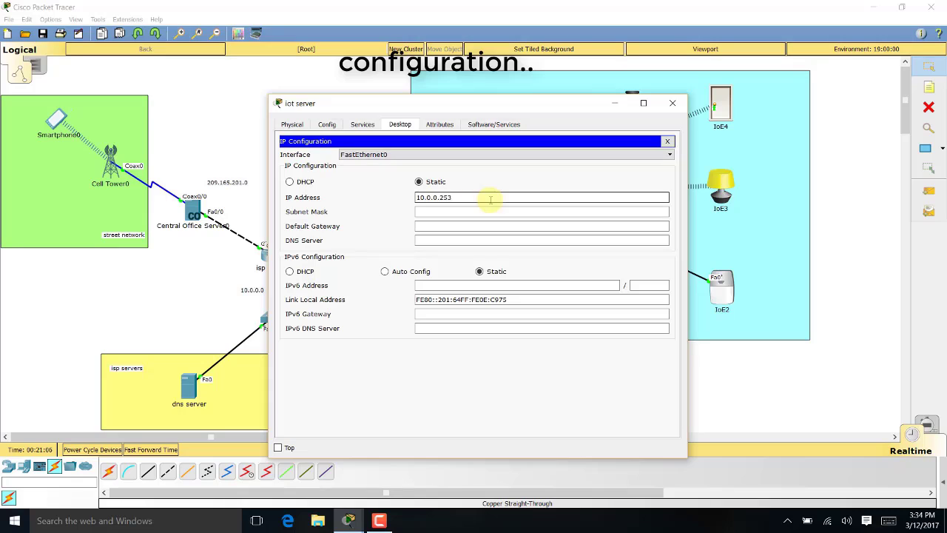
key("Tab")
type("2")
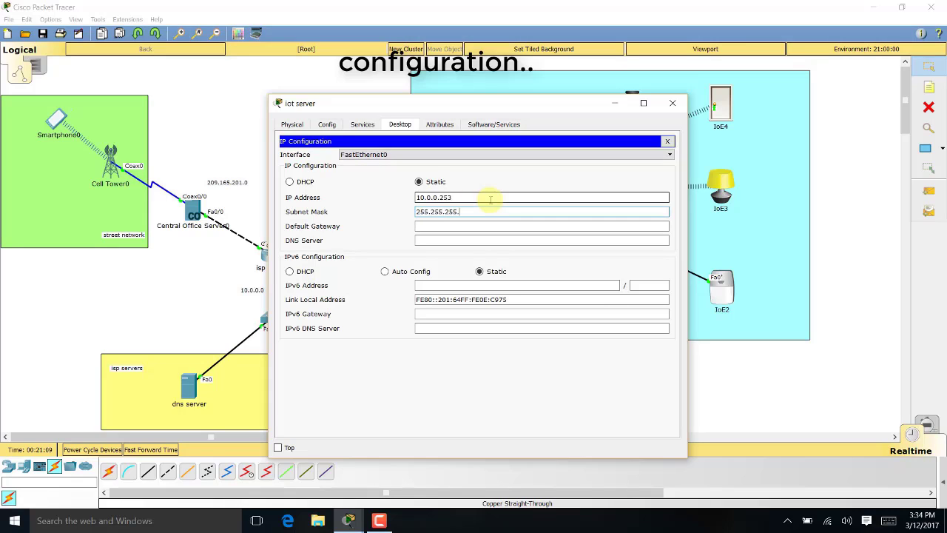
key("Tab")
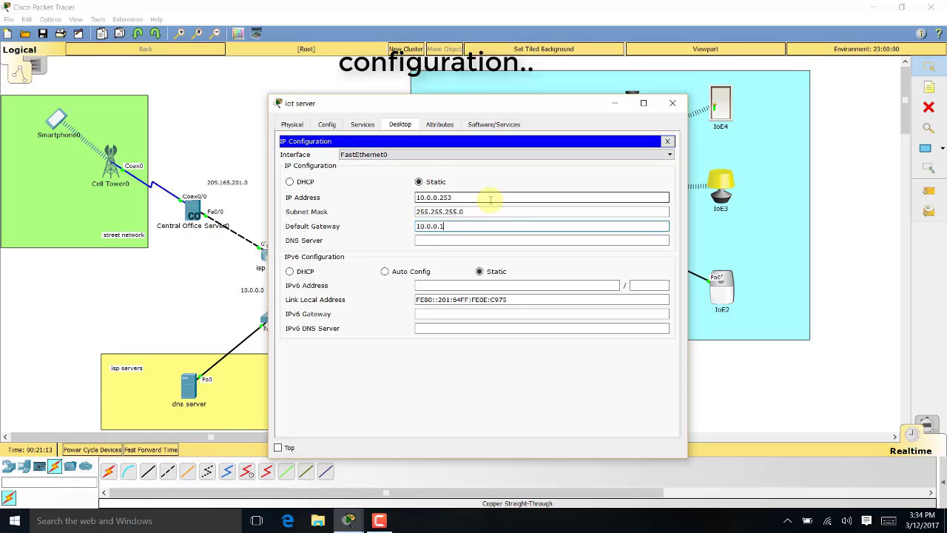
key("Tab")
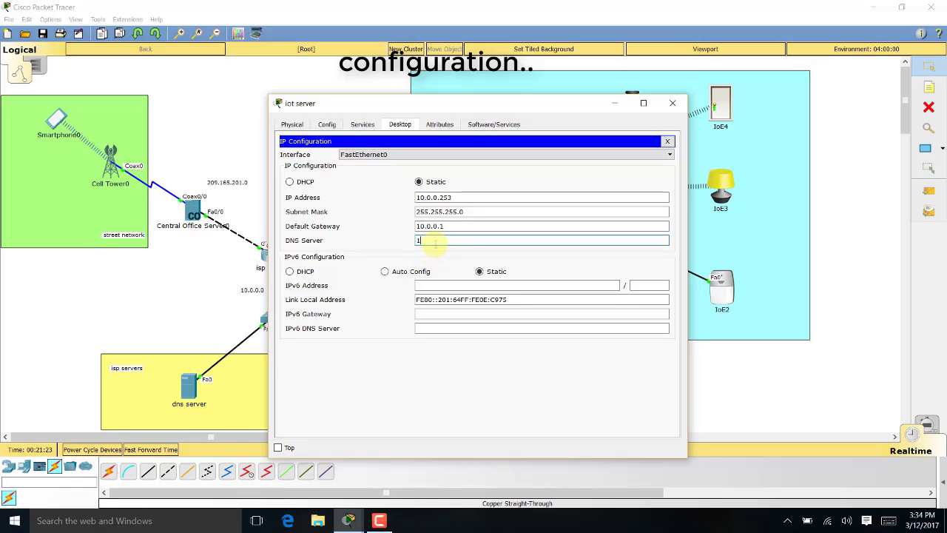
type("0.0.0.254")
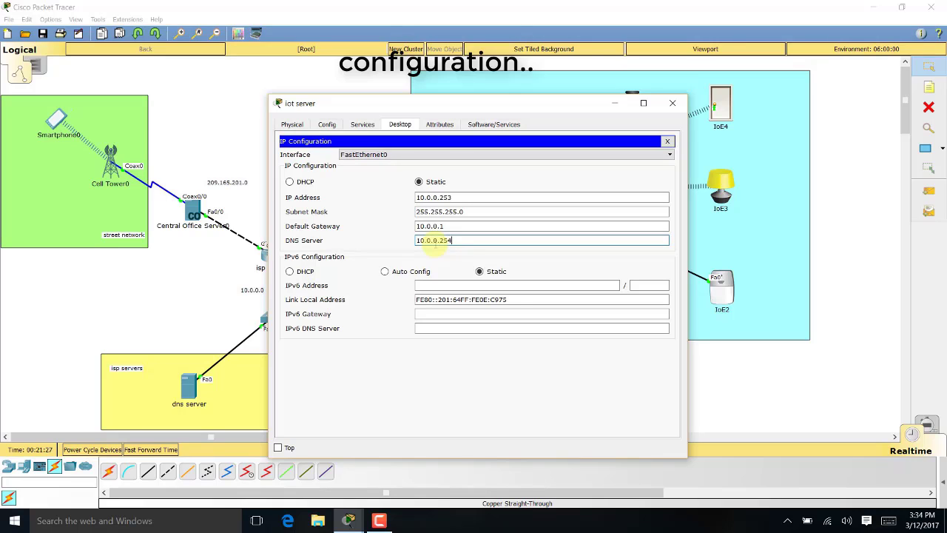
left_click(666, 140)
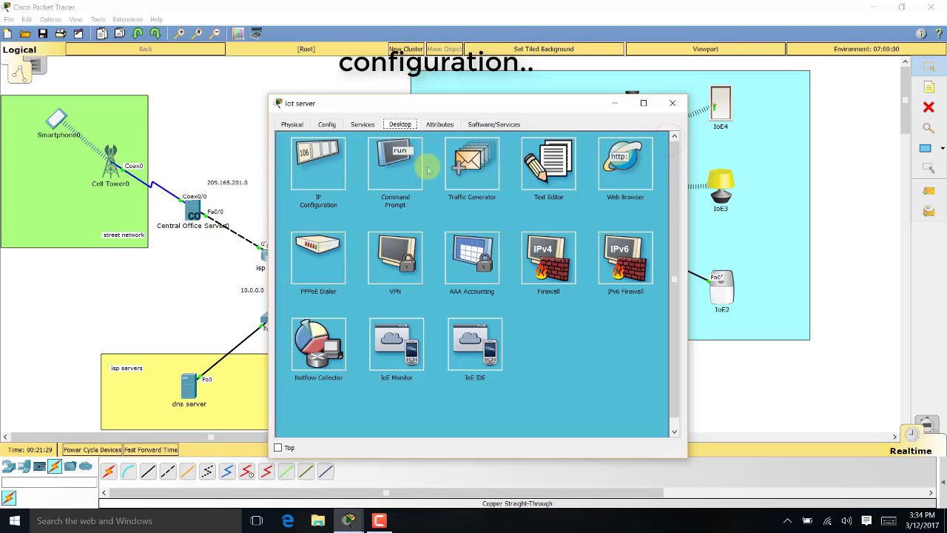
Turn on the iot server's IoE registration server service
left_click(364, 124)
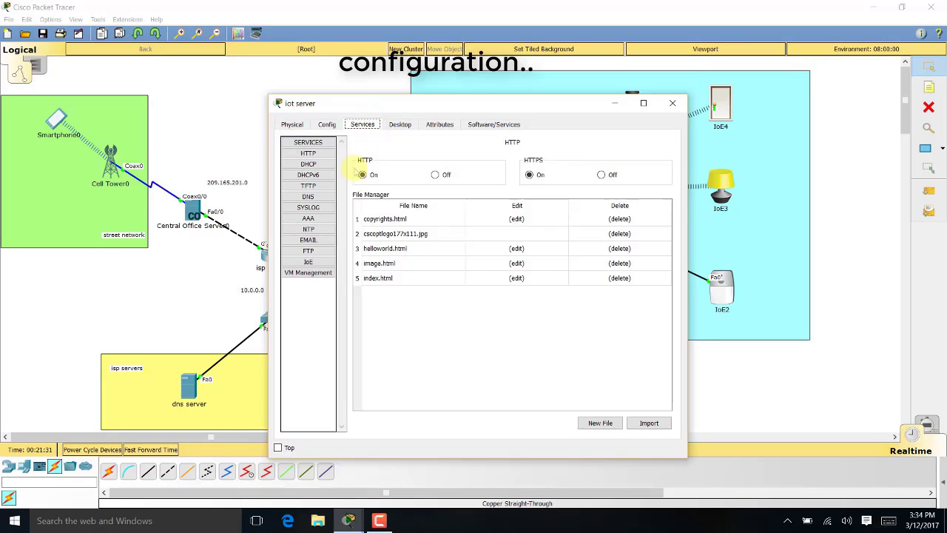
left_click(308, 262)
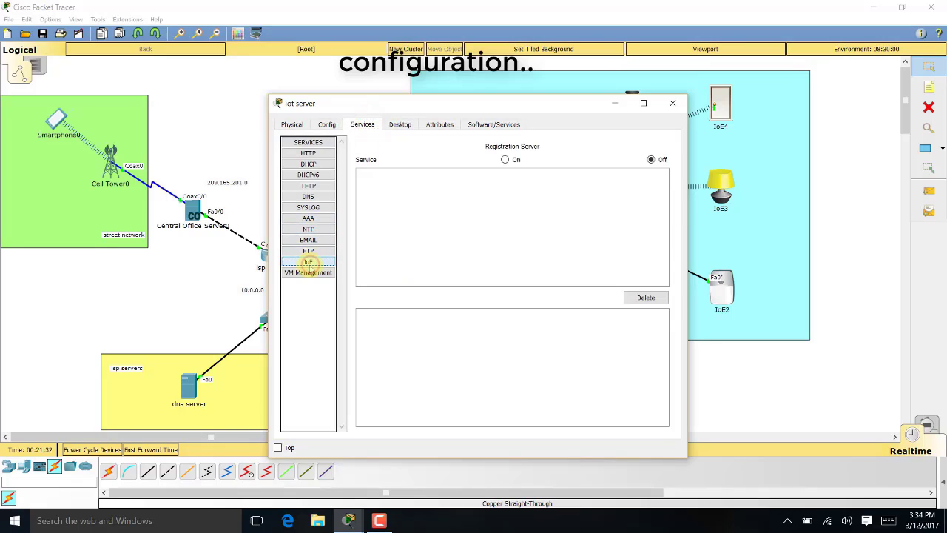
left_click(506, 160)
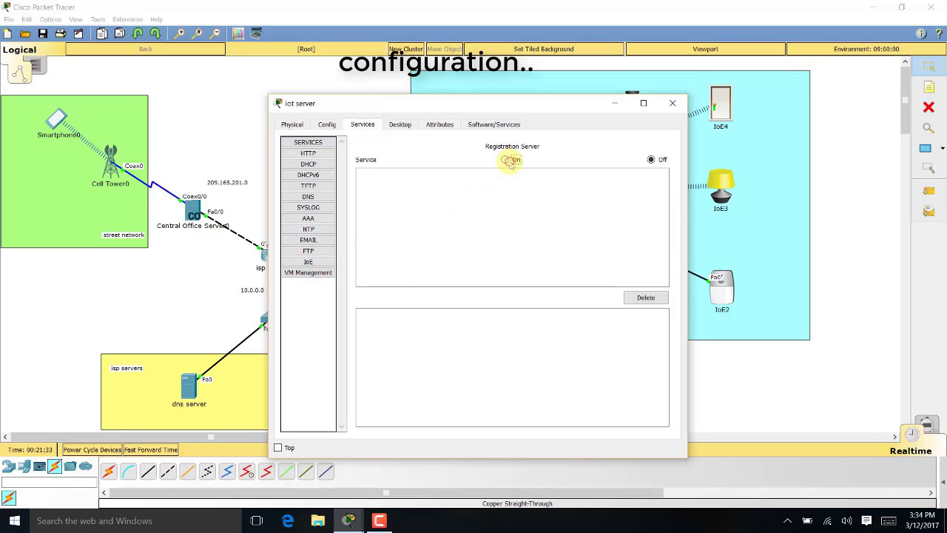
left_click(670, 103)
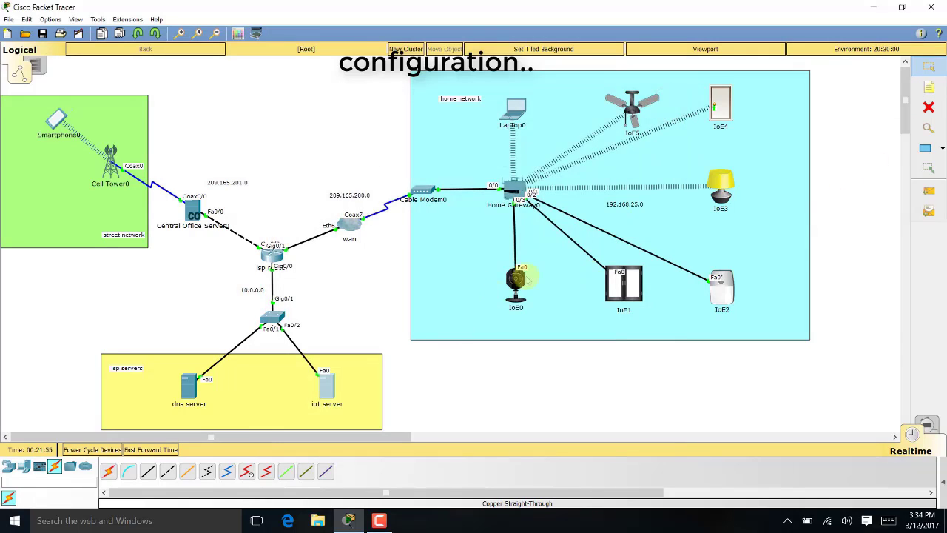
Add topology notes '10.0.0.254' under the dns server and '10.0.0.253' under the iot server
left_click(928, 88)
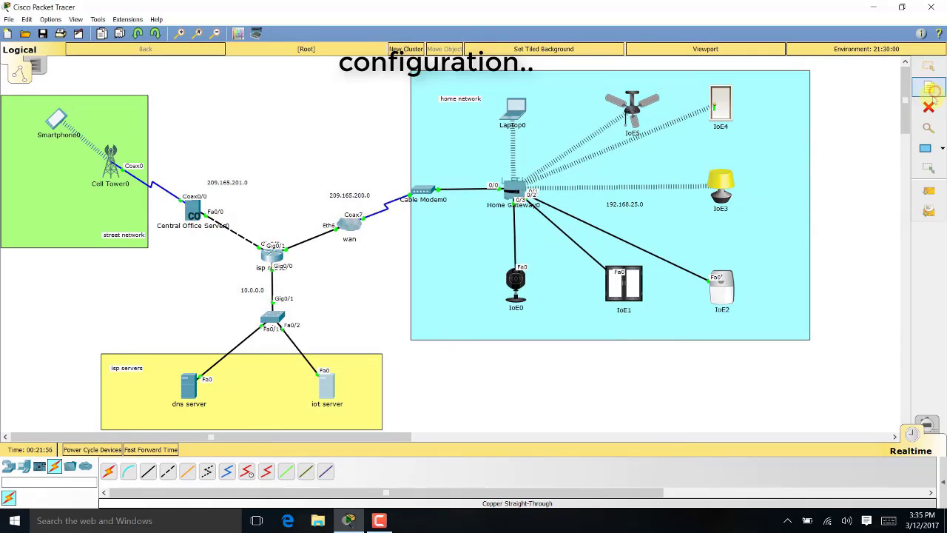
left_click(169, 415)
type("10.0.0.254")
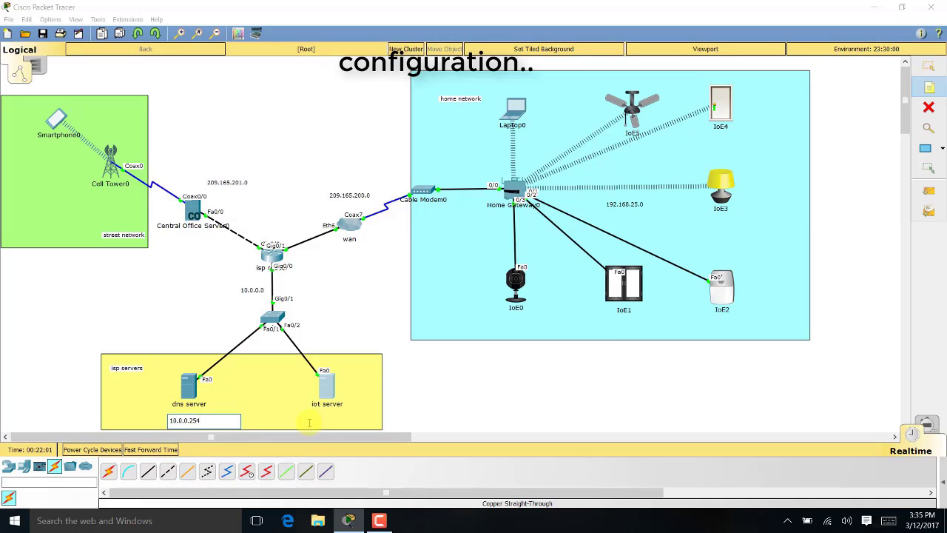
left_click(321, 418)
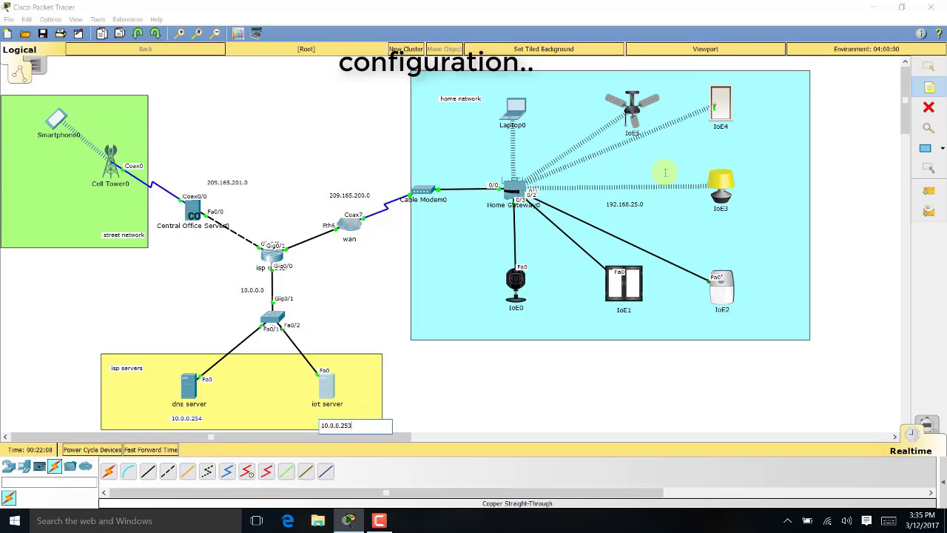
key("Escape")
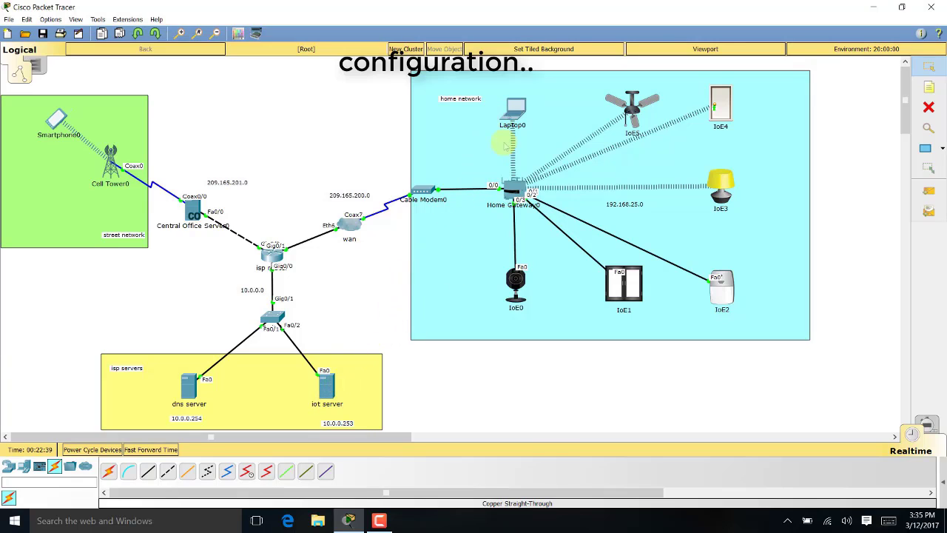
left_click(513, 115)
From Laptop0's IoE Monitor, target server 10.0.0.253 and create a registration account
scroll(468, 350, "down", 2)
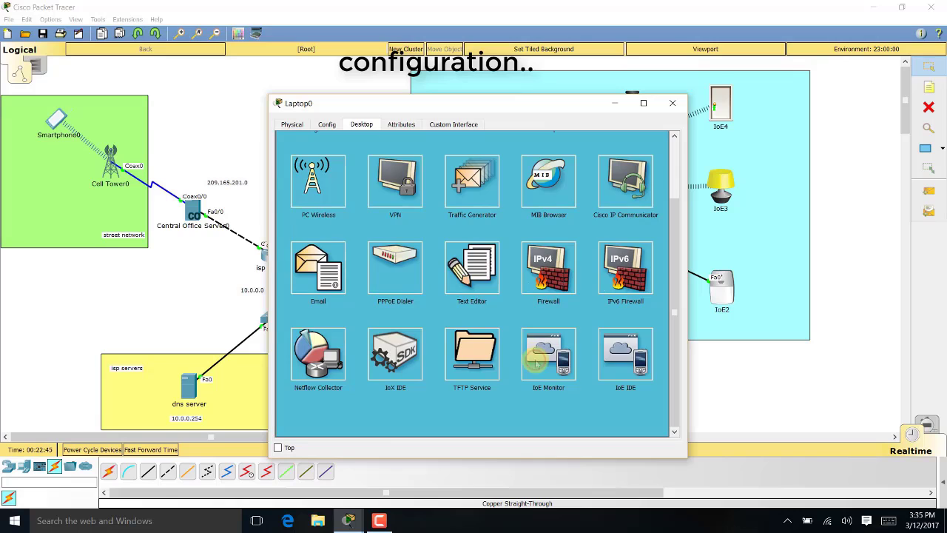
left_click(538, 362)
left_click_drag(522, 159, 389, 160)
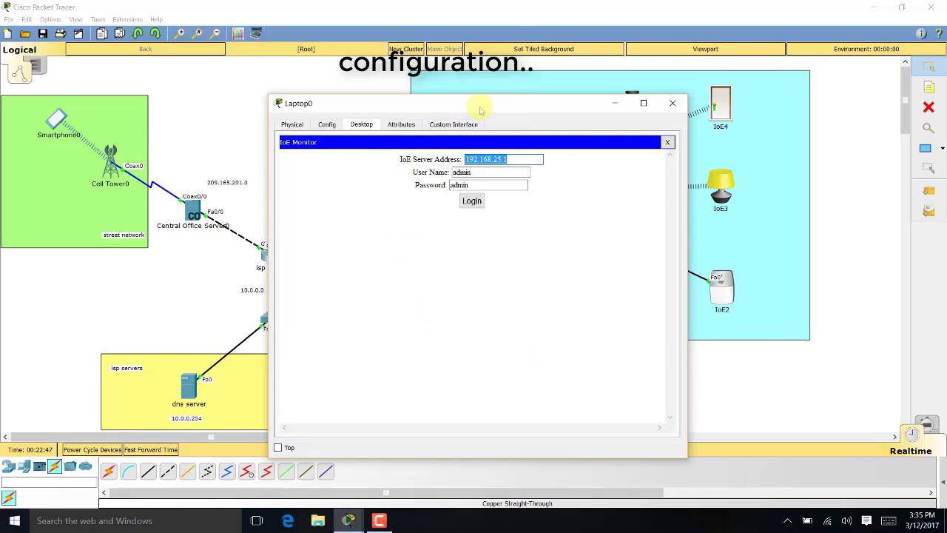
left_click_drag(479, 110, 659, 92)
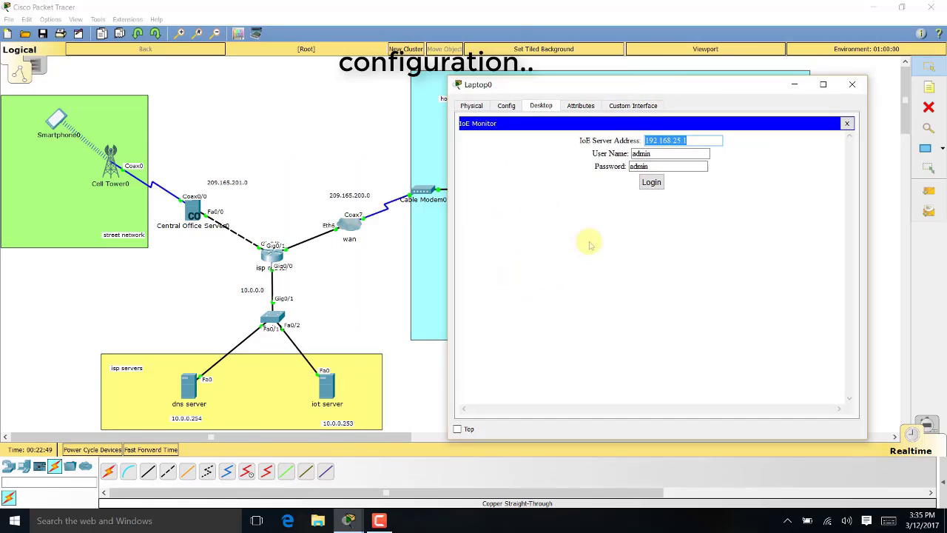
type("10.0.0.253")
key("Tab")
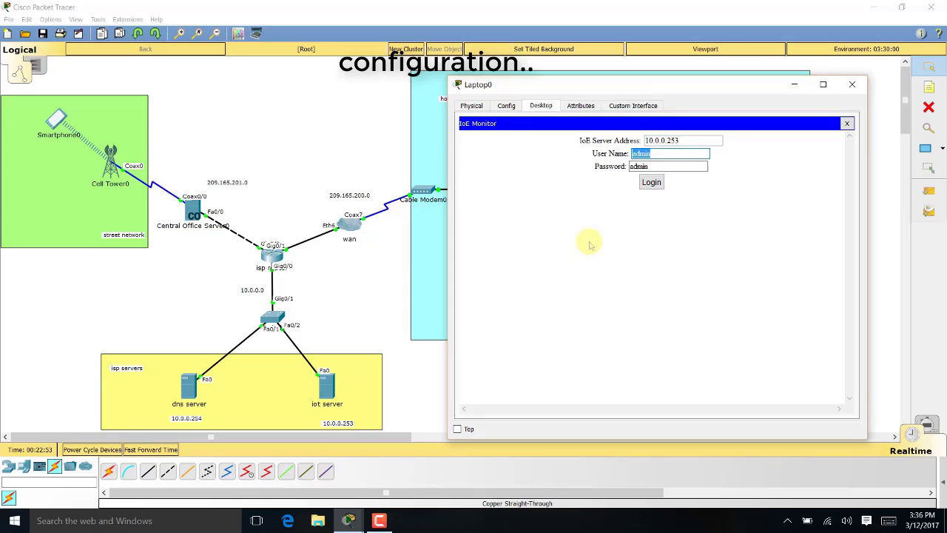
left_click(652, 182)
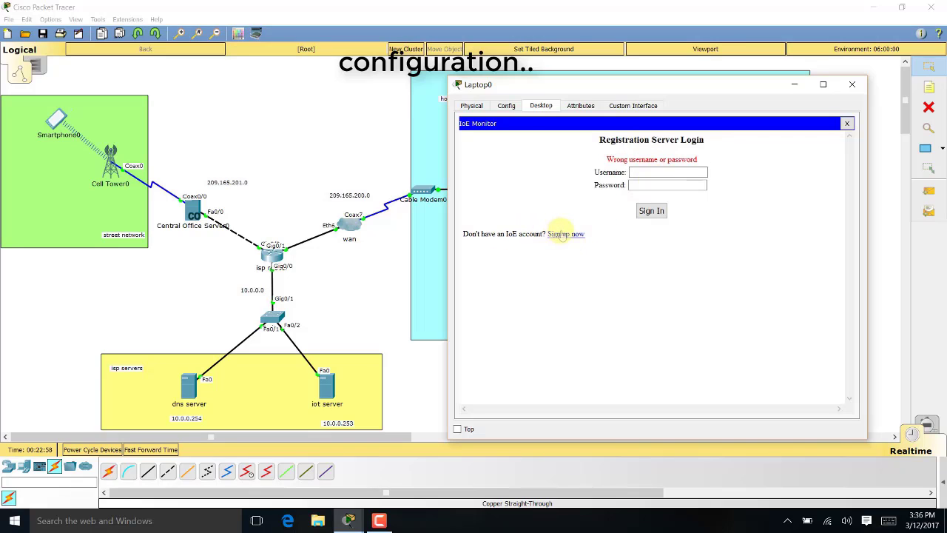
left_click(564, 233)
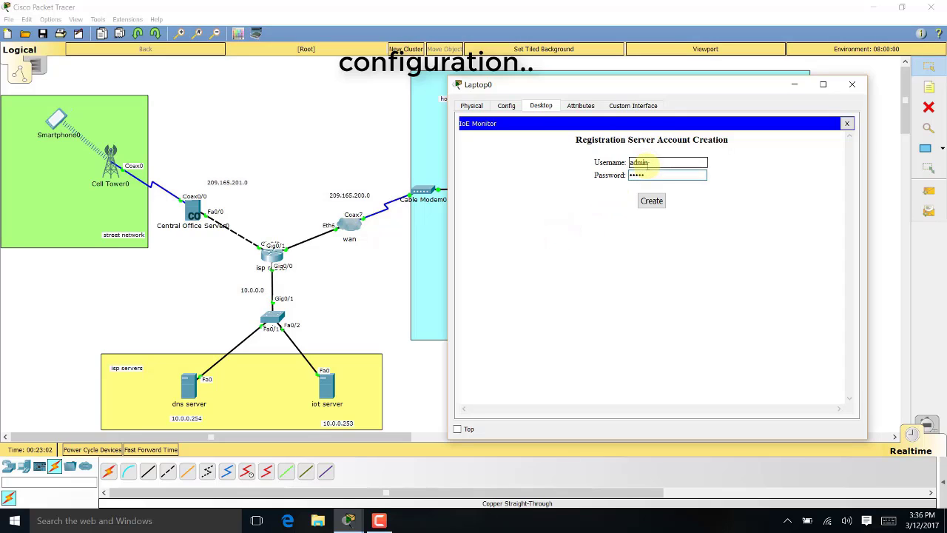
left_click(651, 200)
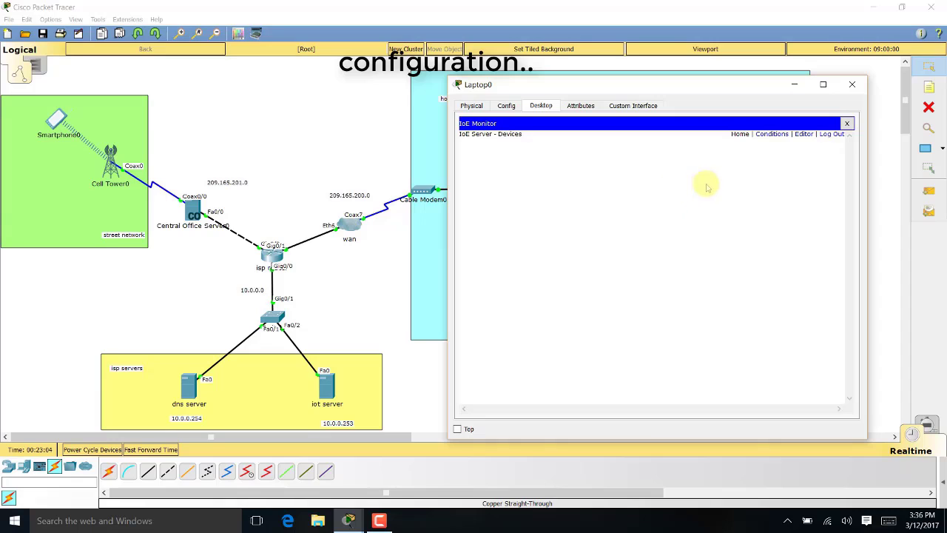
left_click(832, 139)
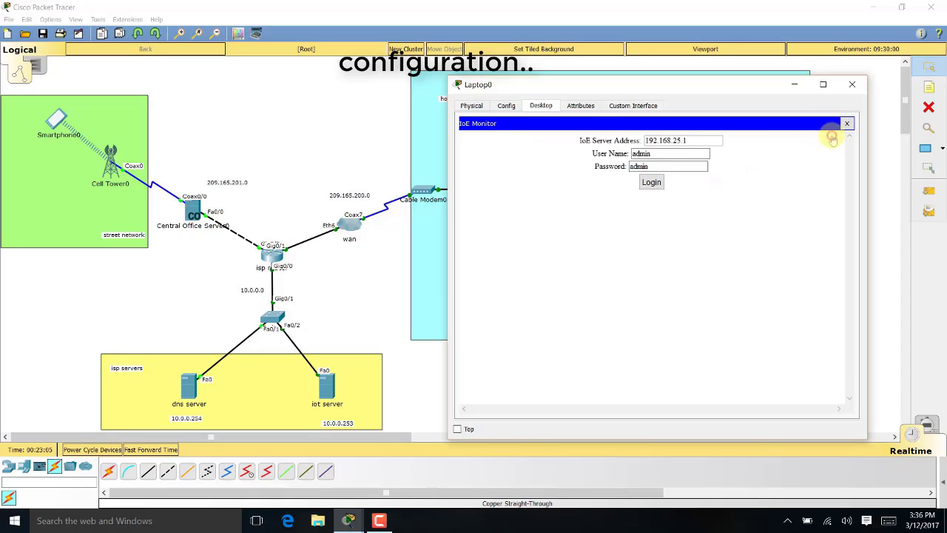
left_click(851, 83)
Confirm the new account in the iot server's IoE registration list
left_click(343, 378)
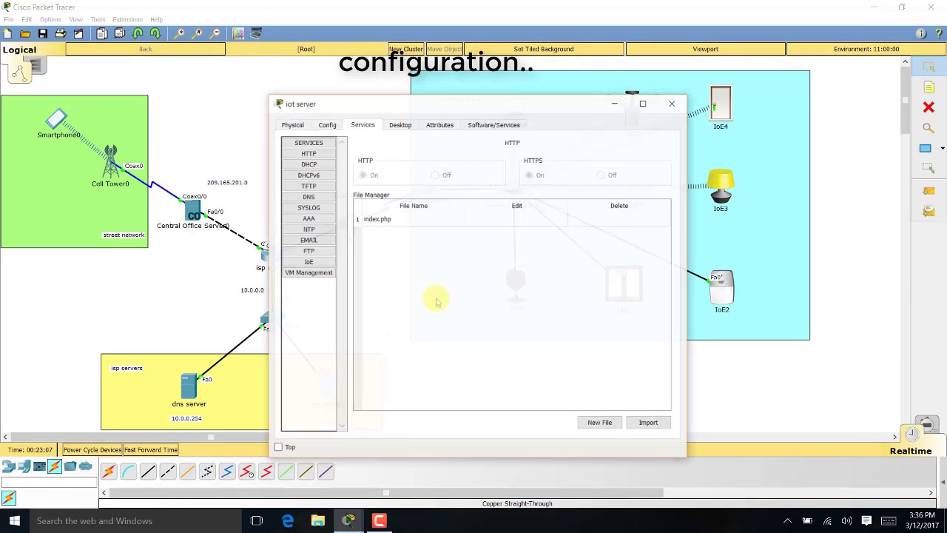
left_click(317, 261)
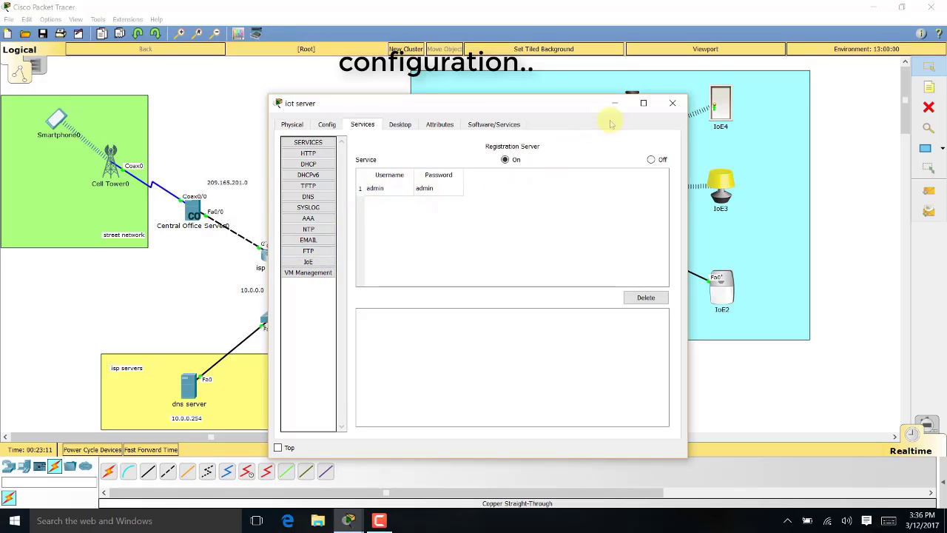
left_click(668, 105)
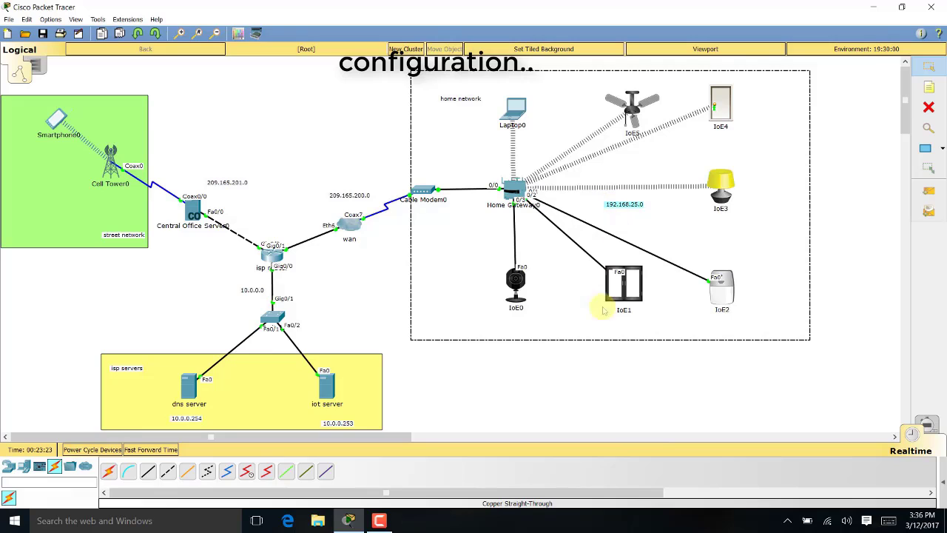
left_click(568, 420)
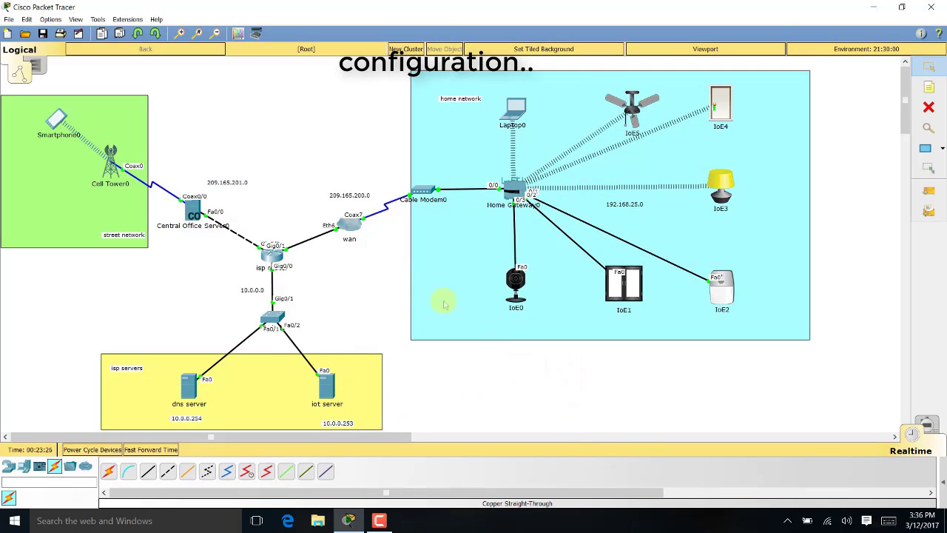
Connect the IoE5 ceiling fan to remote server 10.0.0.253 with the account's credentials
left_click(631, 112)
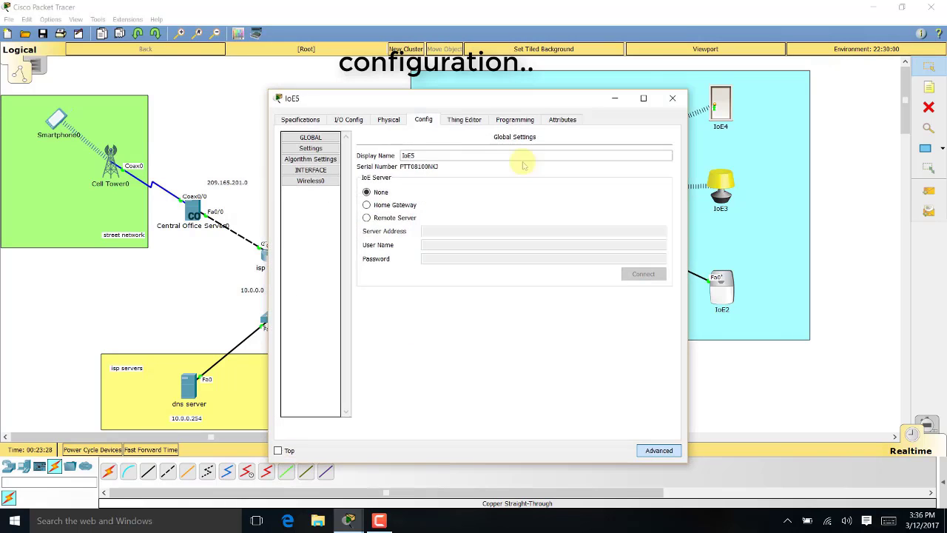
left_click_drag(469, 94, 625, 80)
left_click(543, 199)
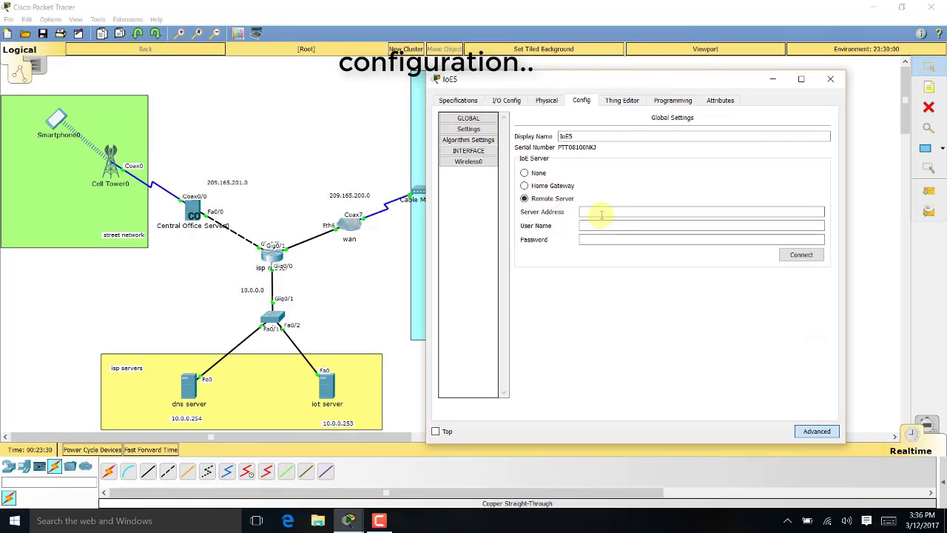
left_click(601, 213)
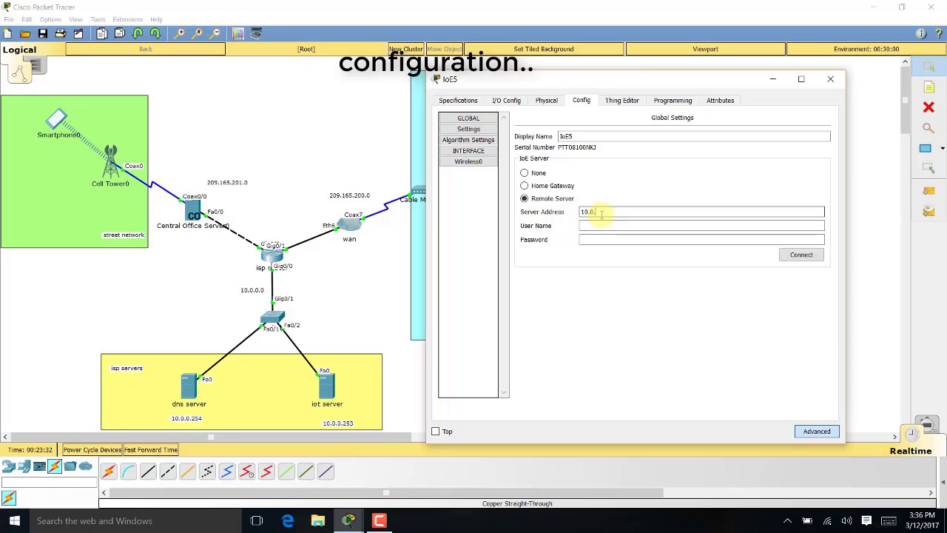
type("10.0.0.253")
key("Tab")
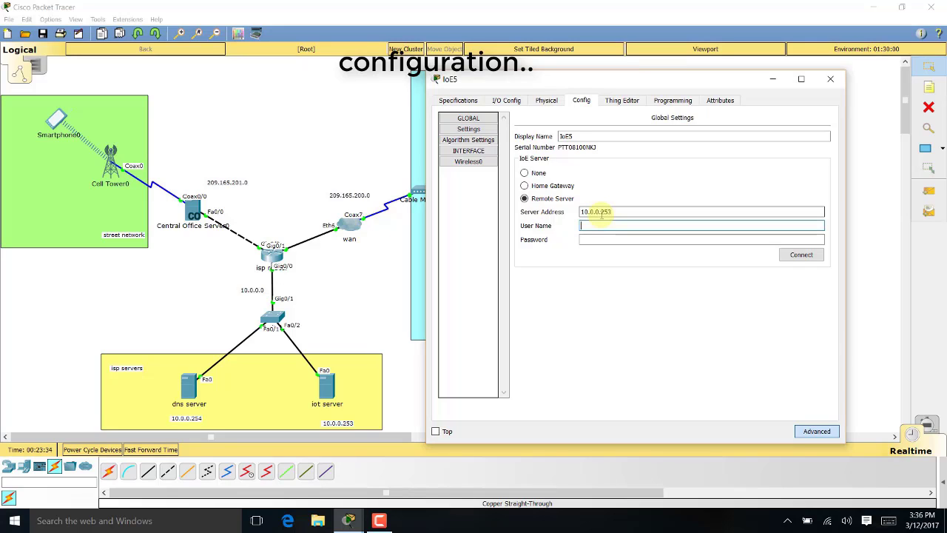
type("admin")
key("Tab")
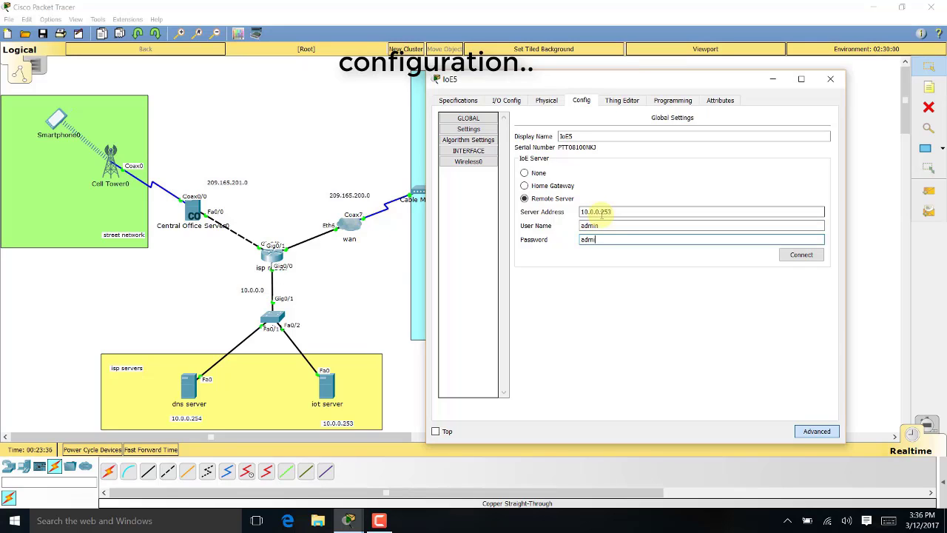
type("admin")
left_click(795, 254)
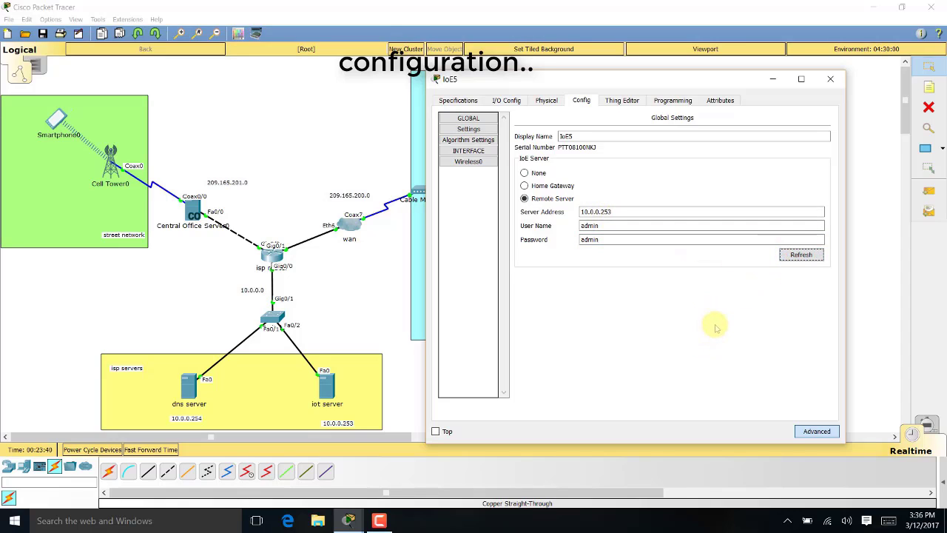
left_click(831, 79)
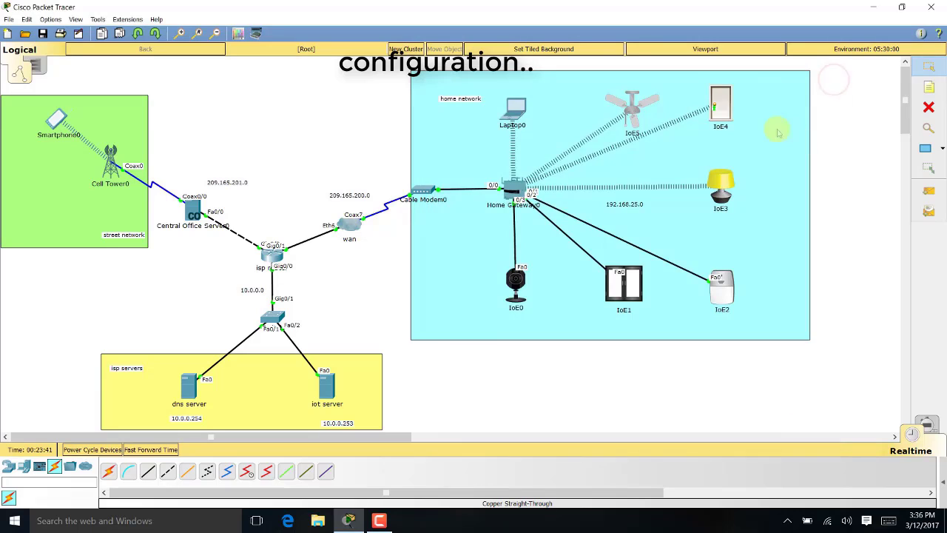
Connect the IoE4 door to remote server 10.0.0.253 with the same credentials
left_click(719, 103)
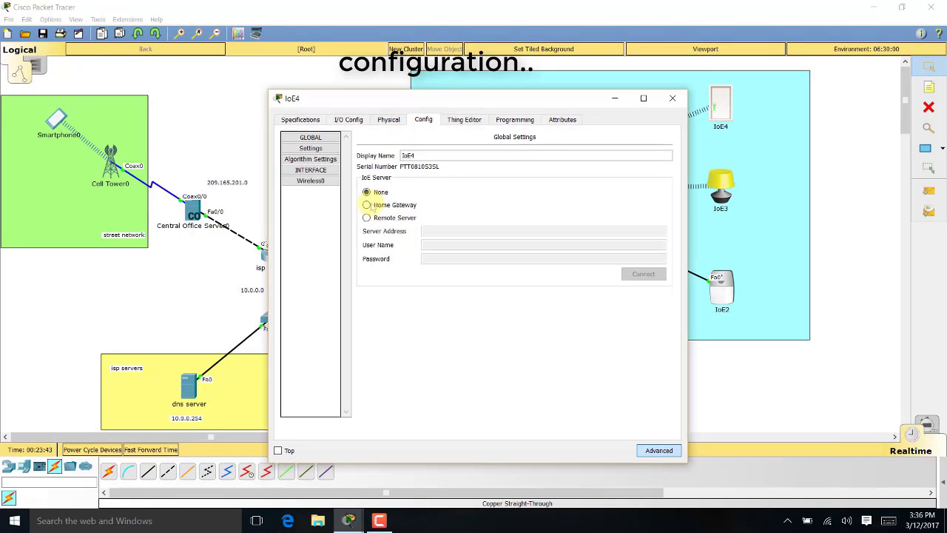
left_click(393, 218)
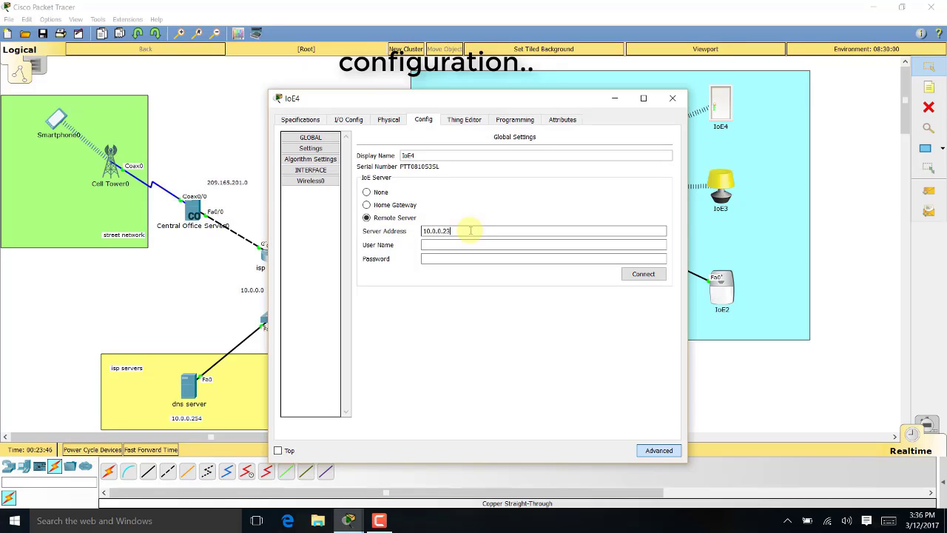
left_click(470, 230)
type("10.0.0.253")
key("Tab")
type("admin")
key("Tab")
type("a")
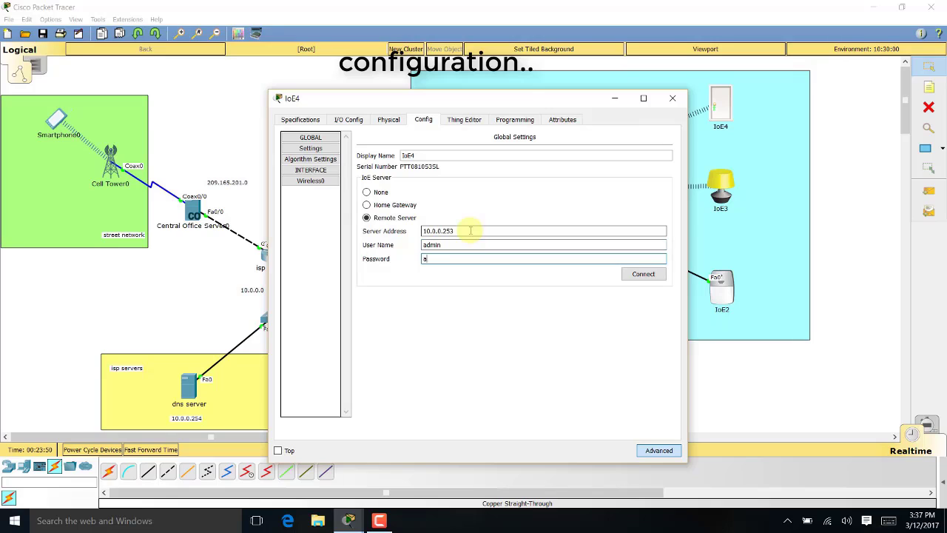
type("dmin")
left_click(638, 274)
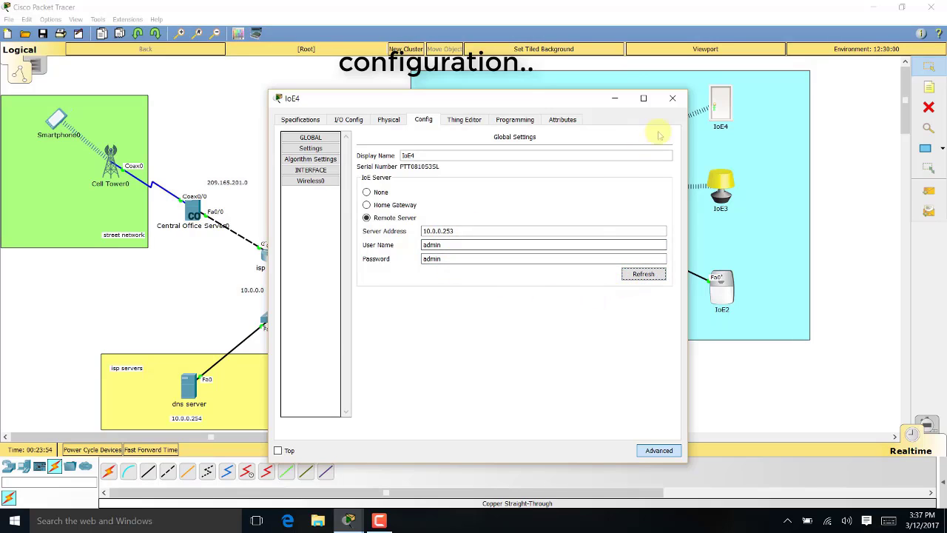
left_click(641, 275)
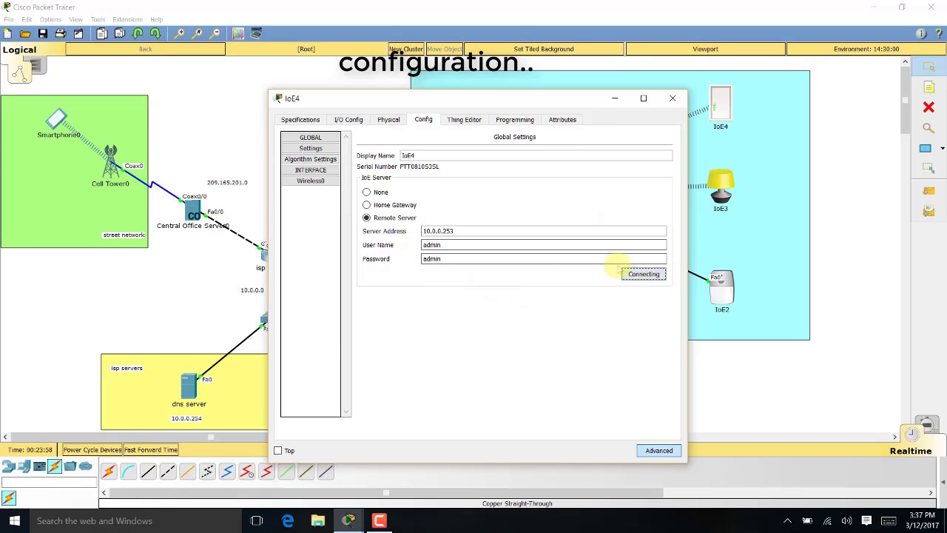
left_click(672, 97)
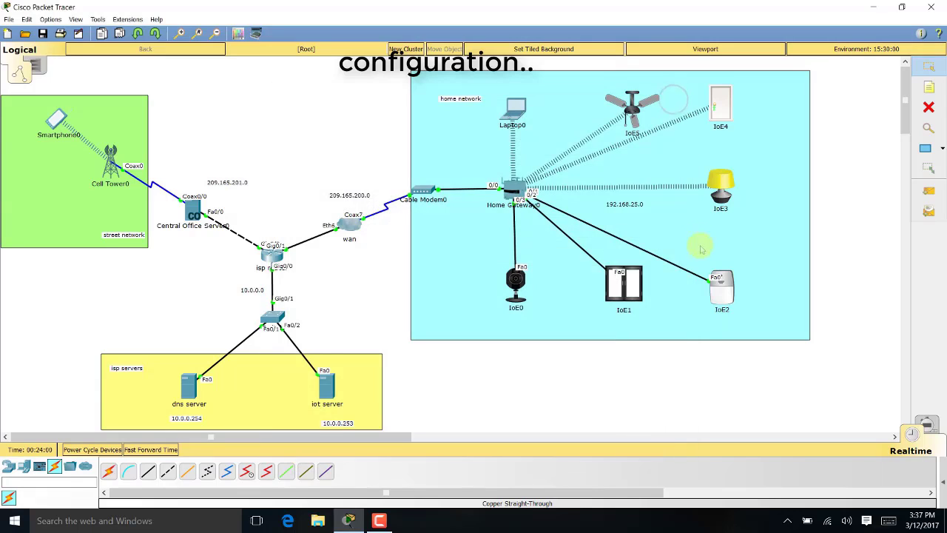
Connect the IoE3 lamp to remote server 10.0.0.253 using the account credentials
left_click(719, 187)
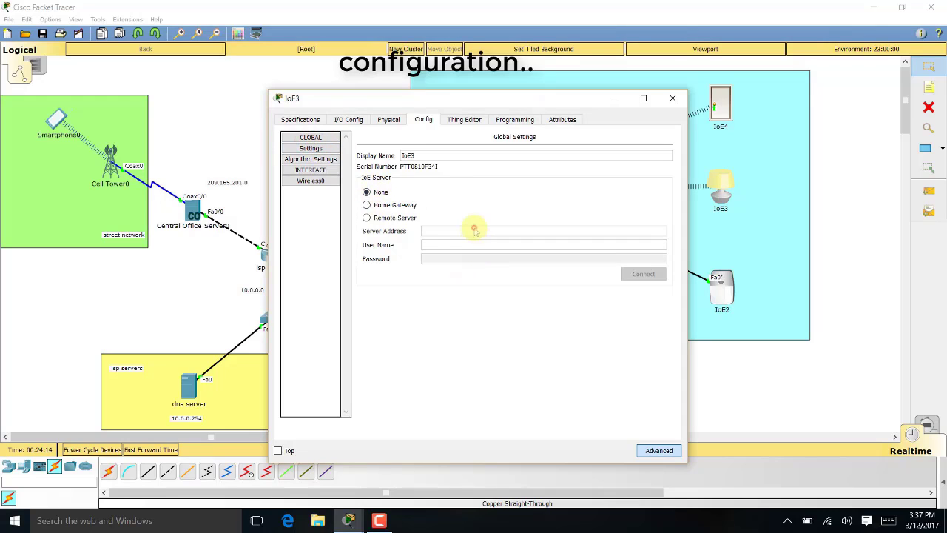
left_click(377, 217)
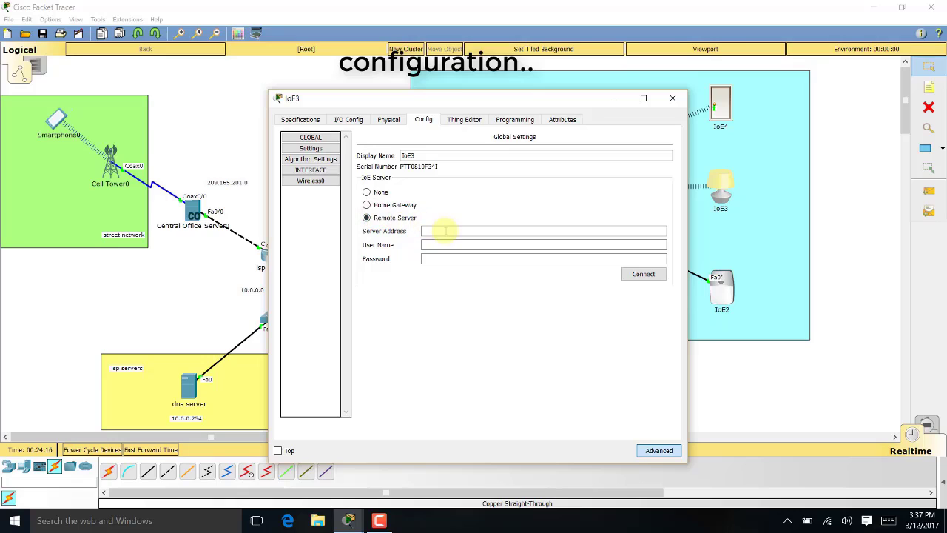
left_click(446, 230)
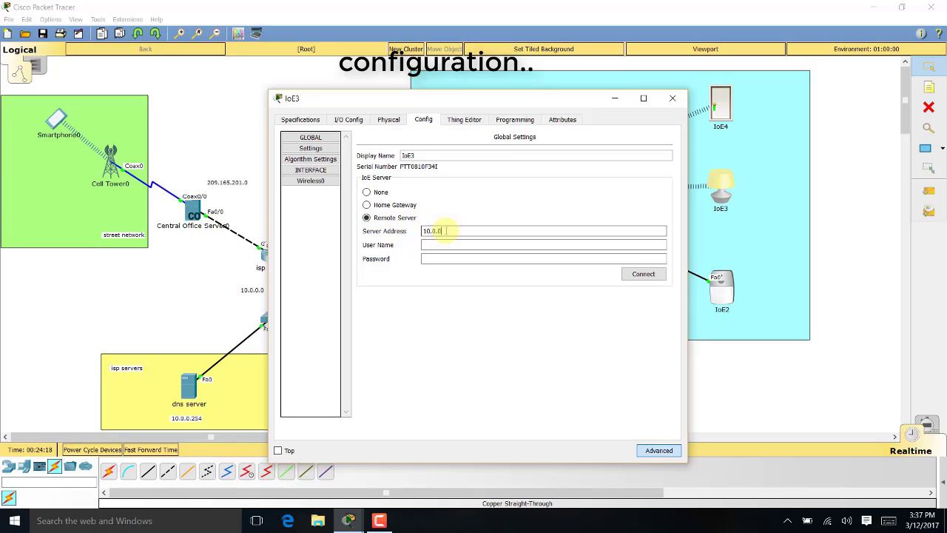
key("Tab")
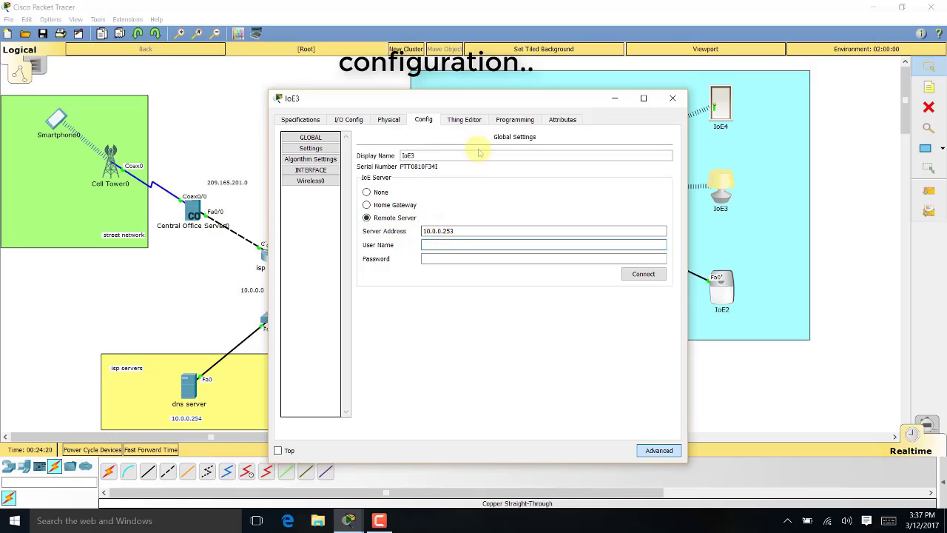
left_click_drag(519, 97, 637, 95)
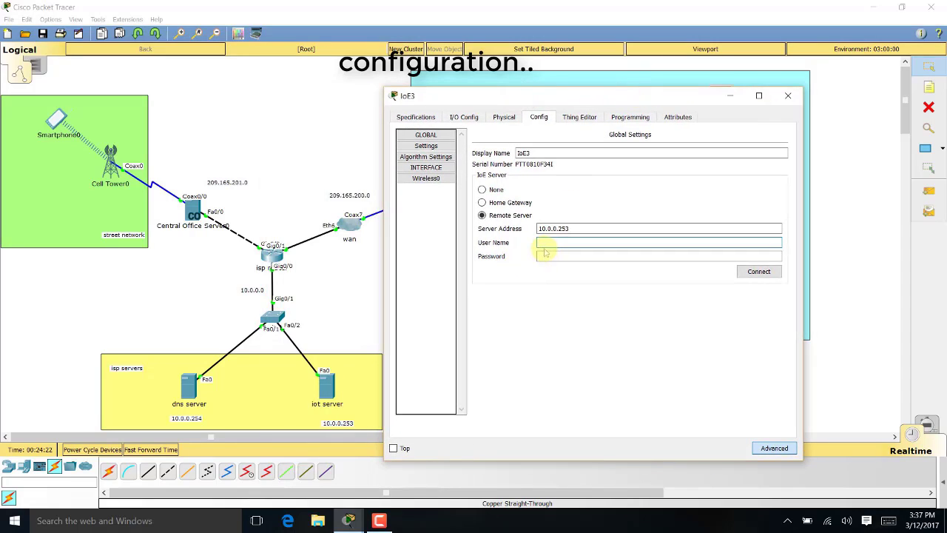
type("admin")
key("Tab")
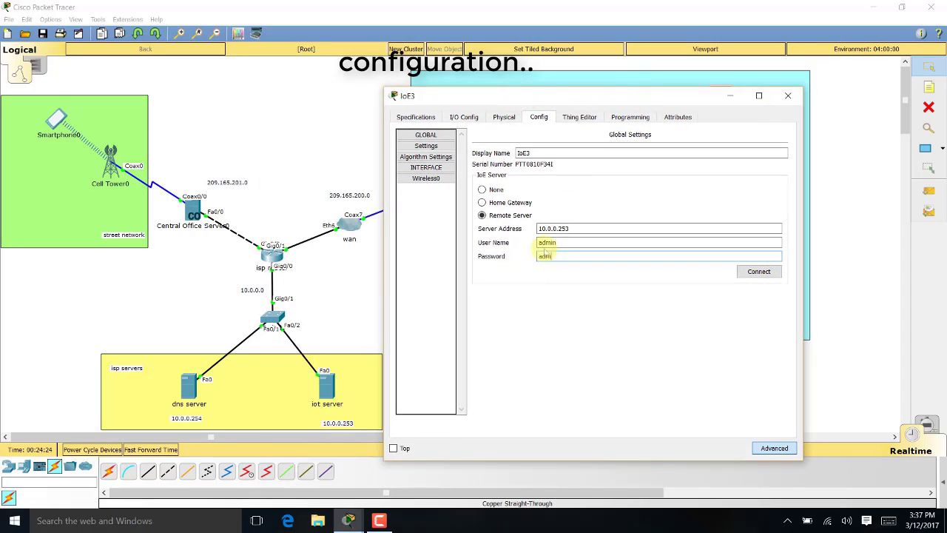
type("admin")
left_click(760, 272)
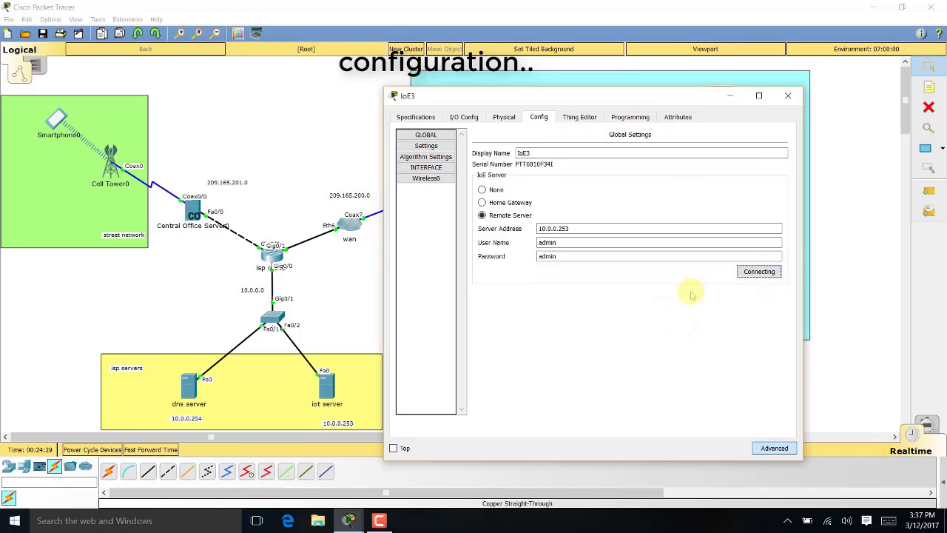
left_click(788, 95)
Connect the IoE2 device to remote server 10.0.0.253 using the account credentials
left_click(724, 290)
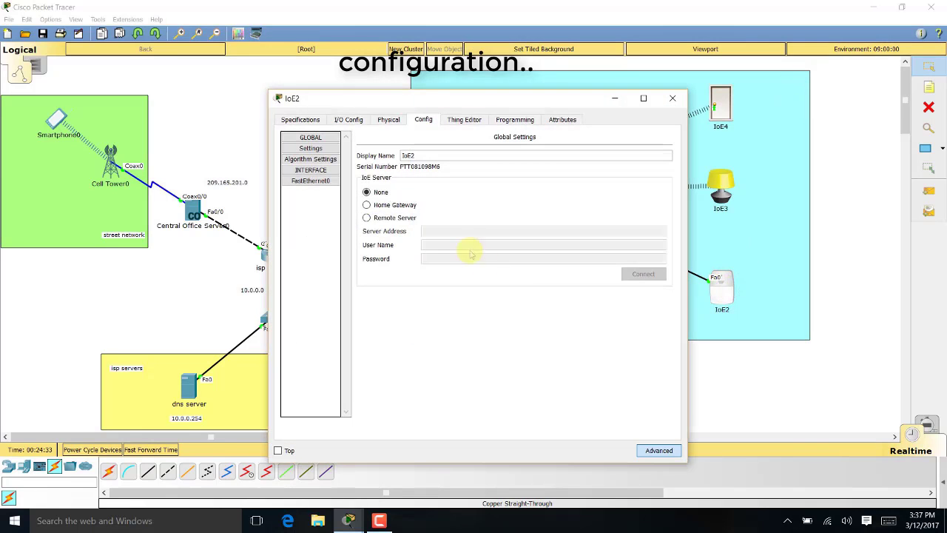
left_click(392, 218)
left_click(448, 229)
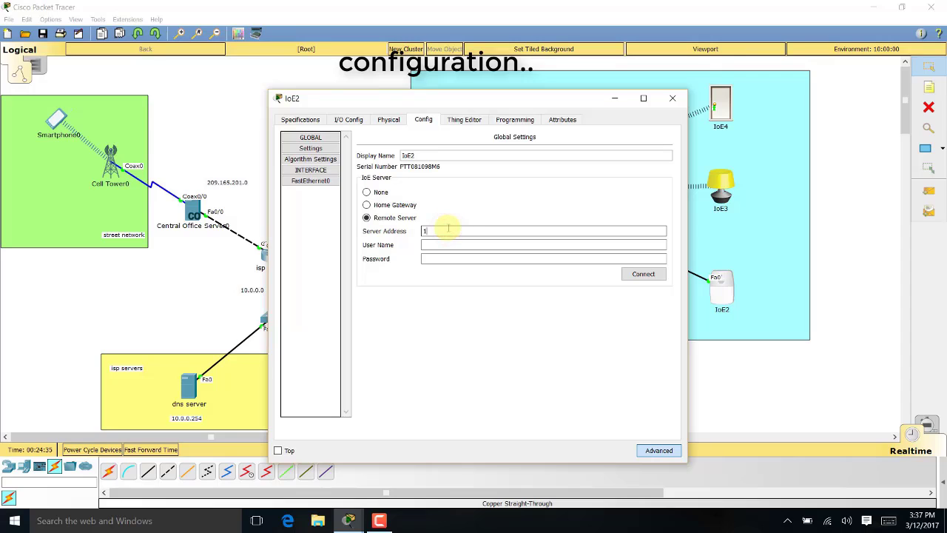
type("10.0.0.253")
key("Tab")
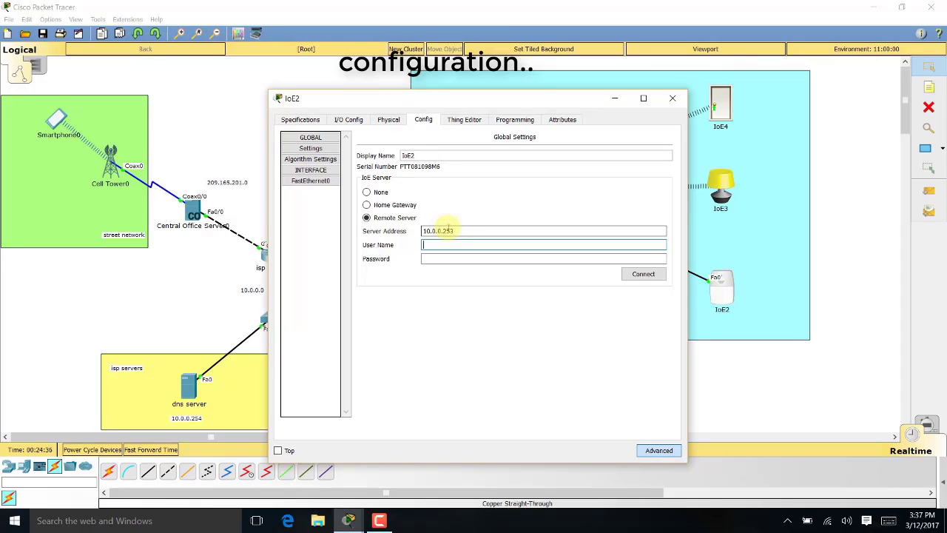
type("admin")
key("Tab")
type("admin")
key("Return")
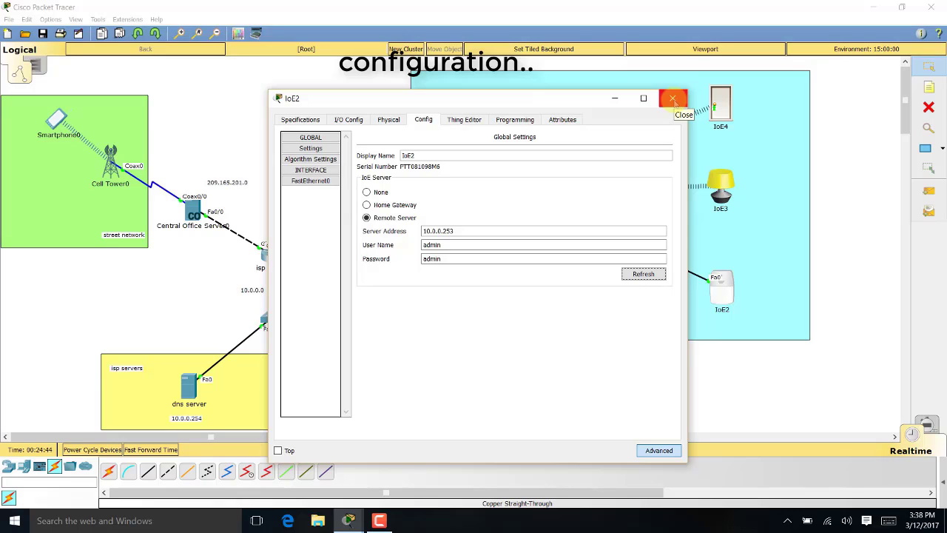
left_click(673, 99)
Connect the IoE1 door to remote server 10.0.0.253 using the account credentials
left_click(618, 292)
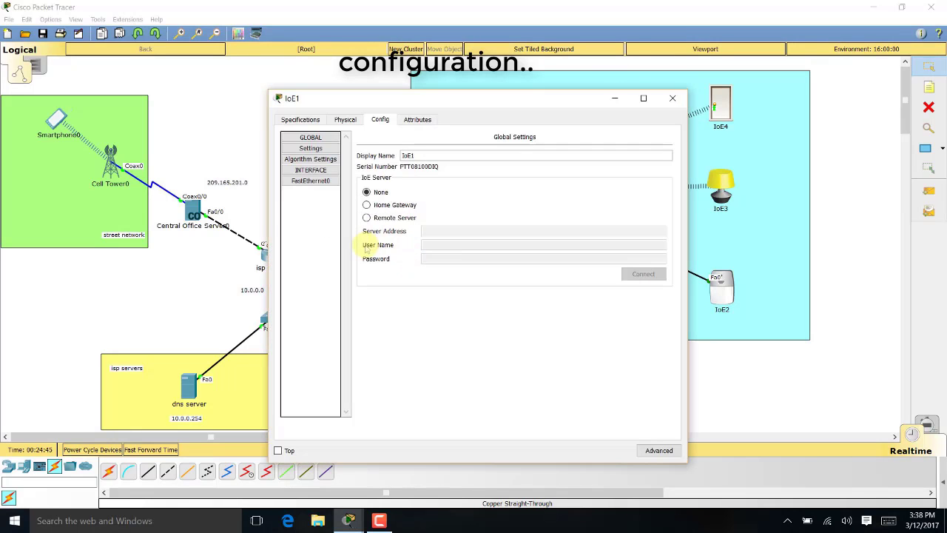
left_click(366, 217)
left_click(443, 231)
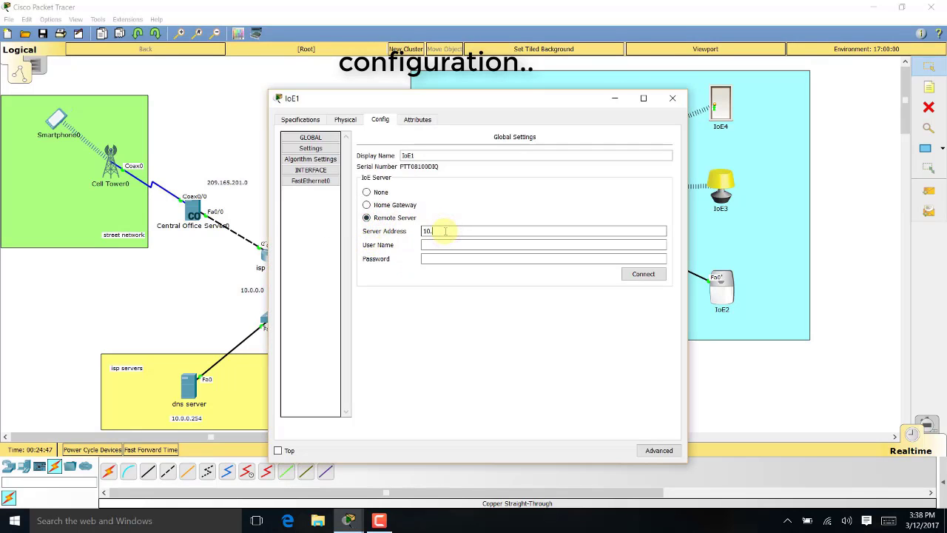
type("10.0.0.253")
key("Tab")
type("adm")
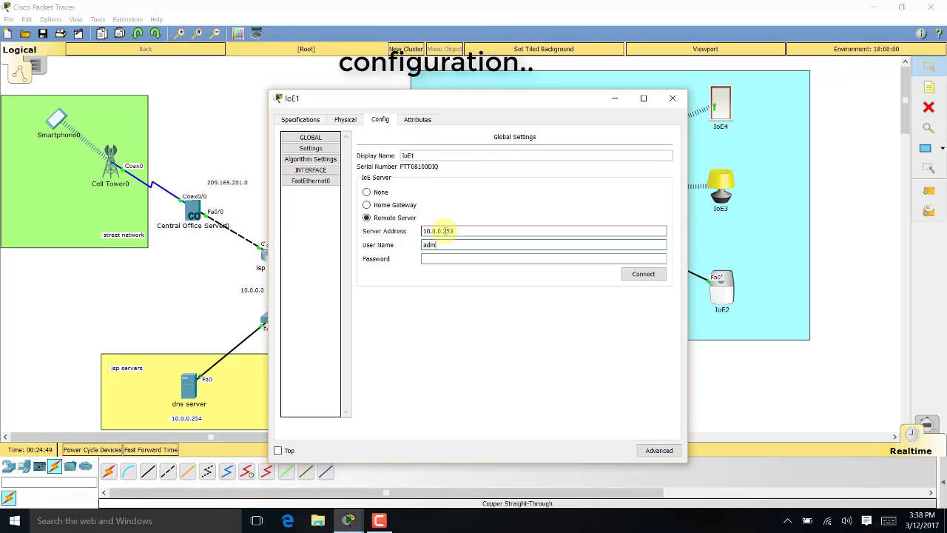
type("in")
key("Tab")
type("adm")
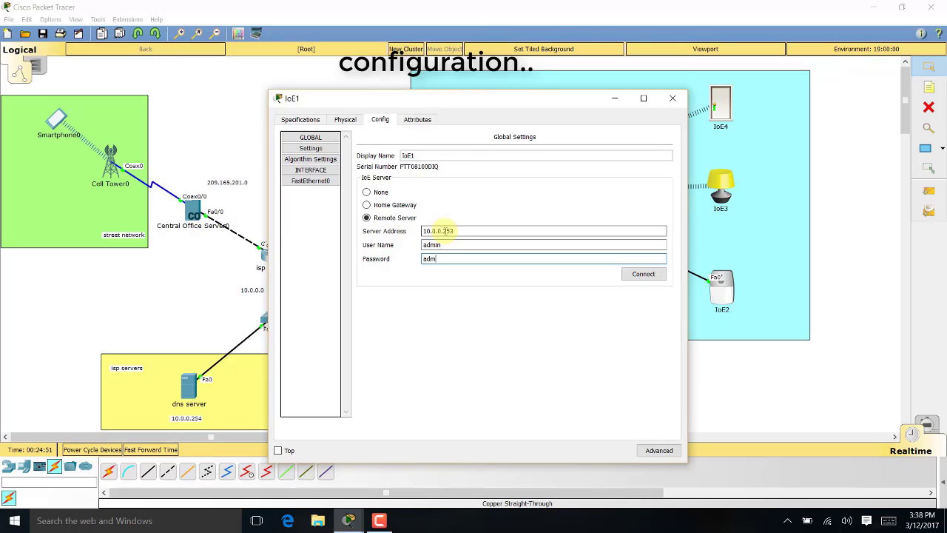
type("in")
key("Tab")
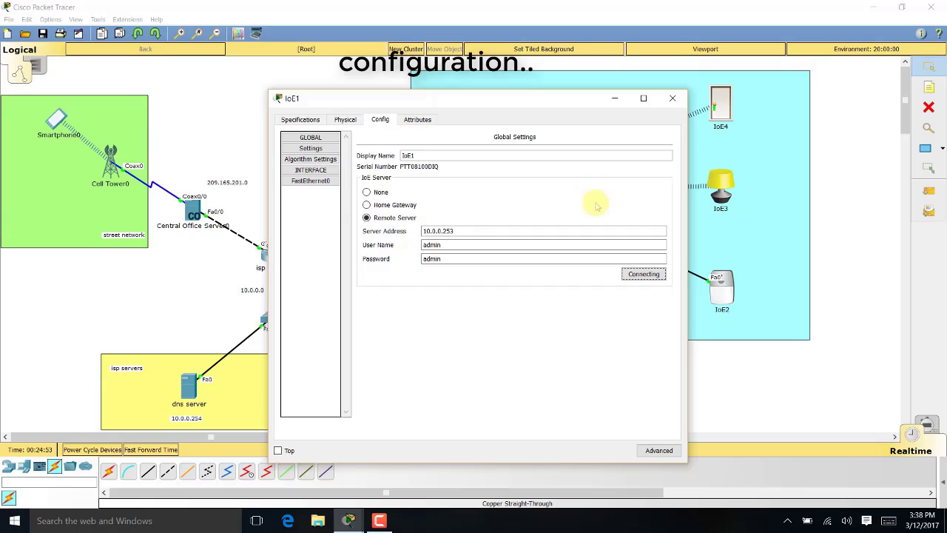
left_click(671, 98)
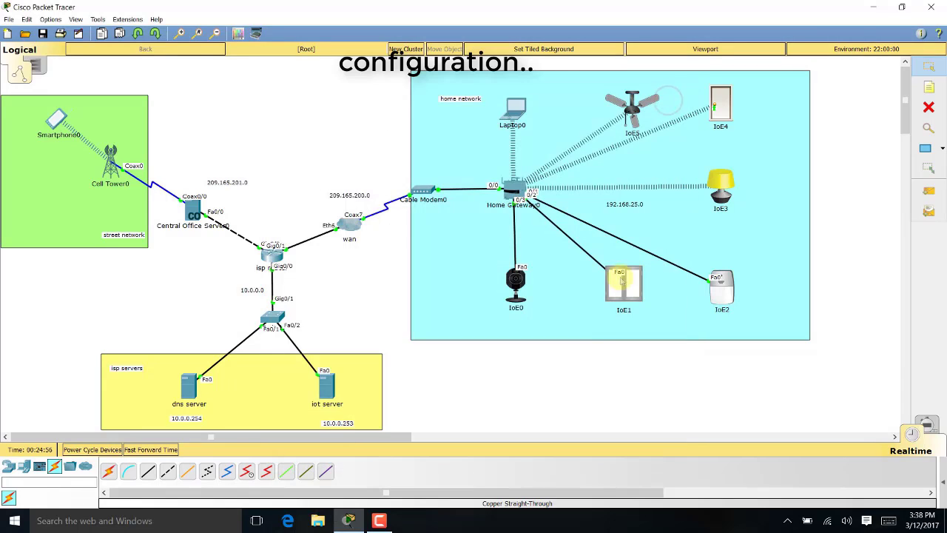
Connect the IoE0 camera to remote server 10.0.0.253 using the account credentials
left_click(514, 277)
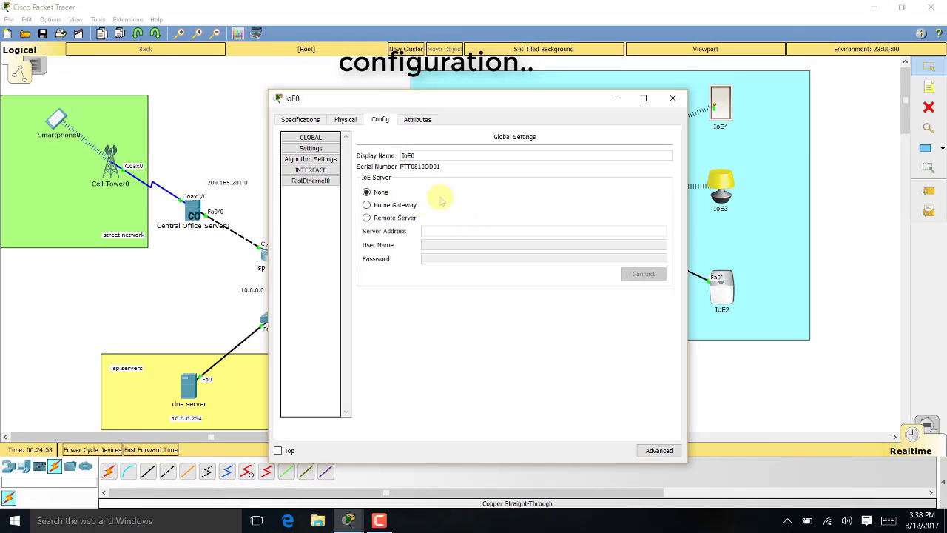
left_click(378, 217)
left_click(454, 229)
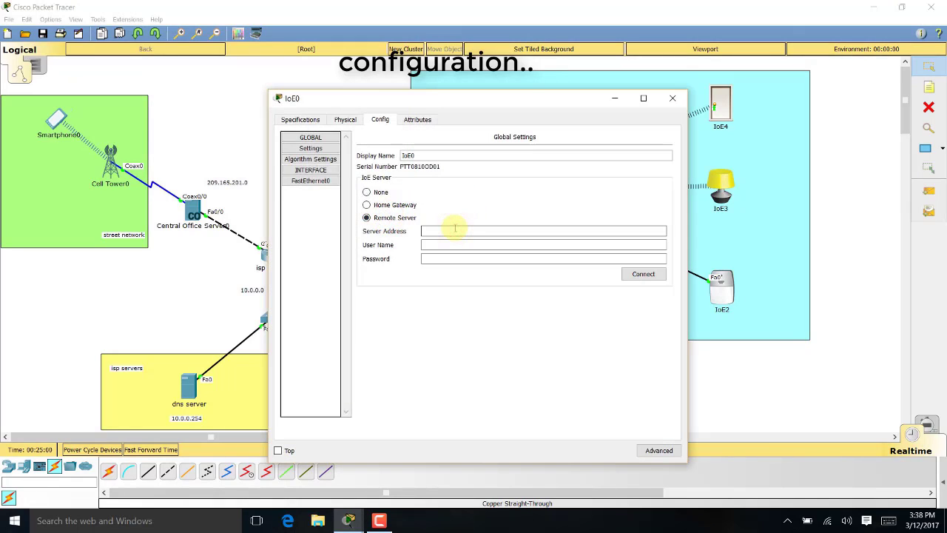
type("10.0.0.253")
key("Tab")
key("Tab")
type("ad")
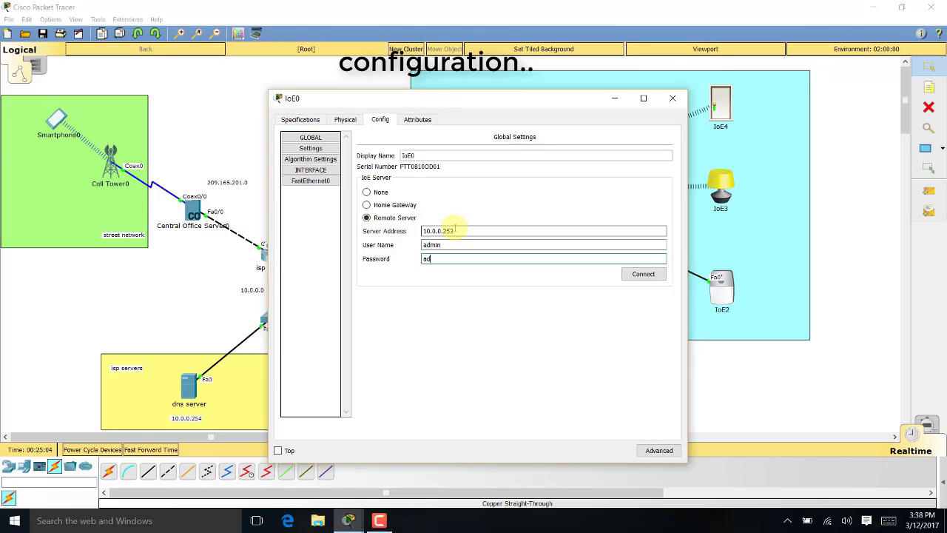
key("Tab")
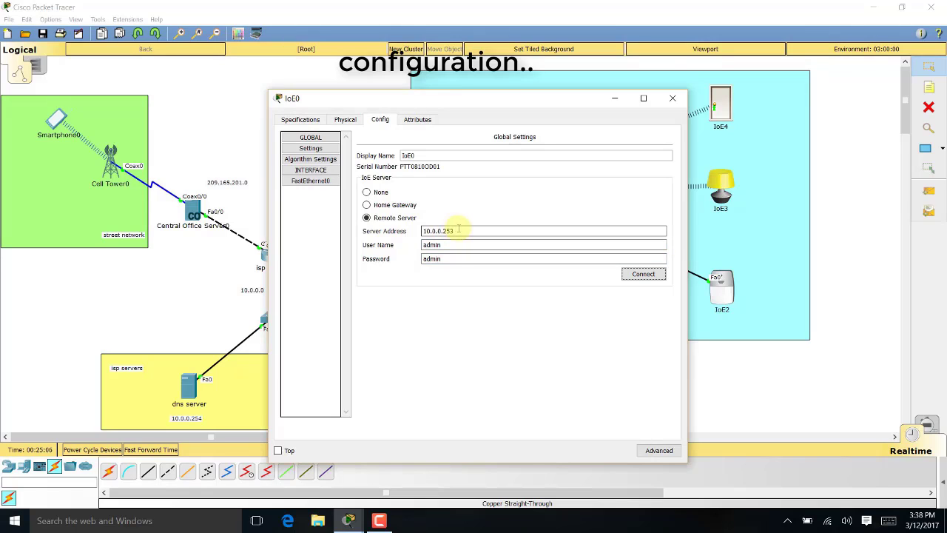
left_click(452, 261)
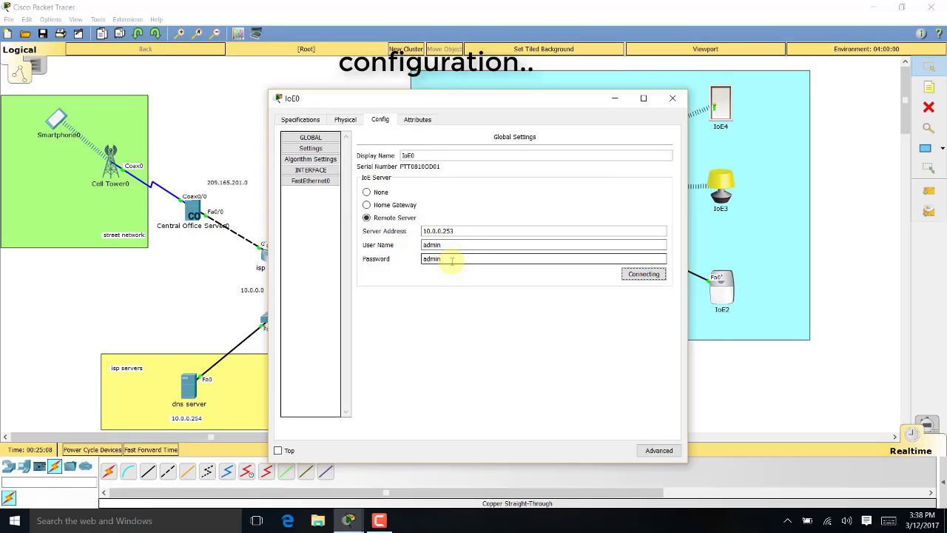
left_click(672, 98)
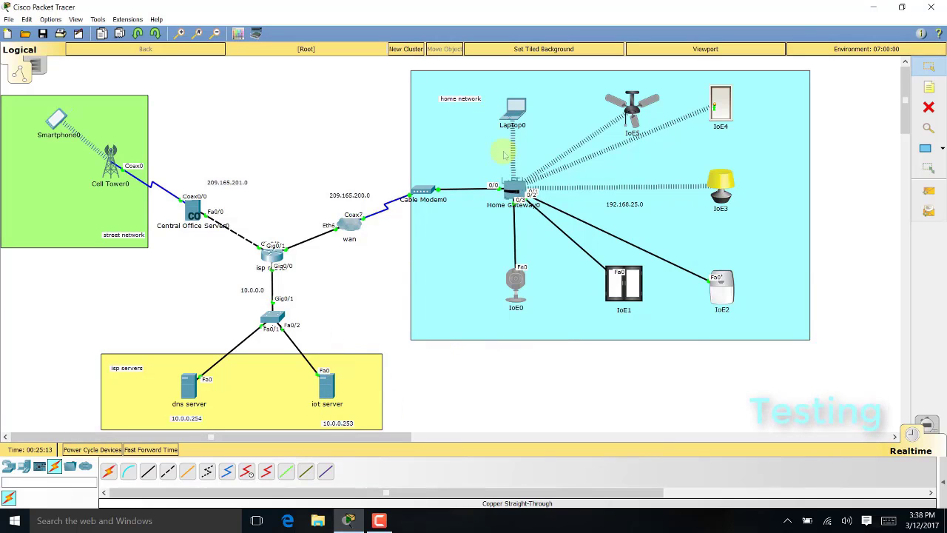
Log Laptop0's IoE Monitor in to 10.0.0.253, listing devices IoE0 through IoE5
left_click(516, 113)
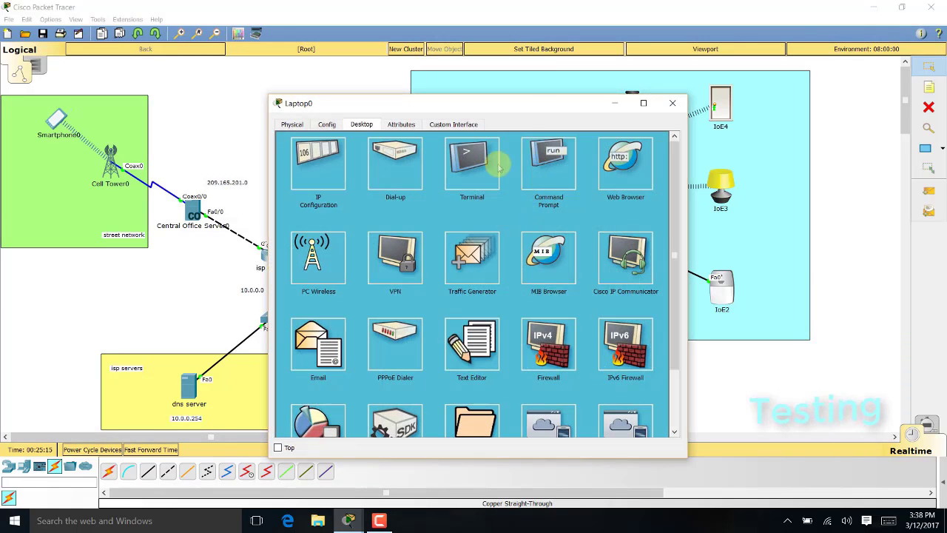
left_click_drag(531, 107, 517, 69)
scroll(511, 266, "down", 3)
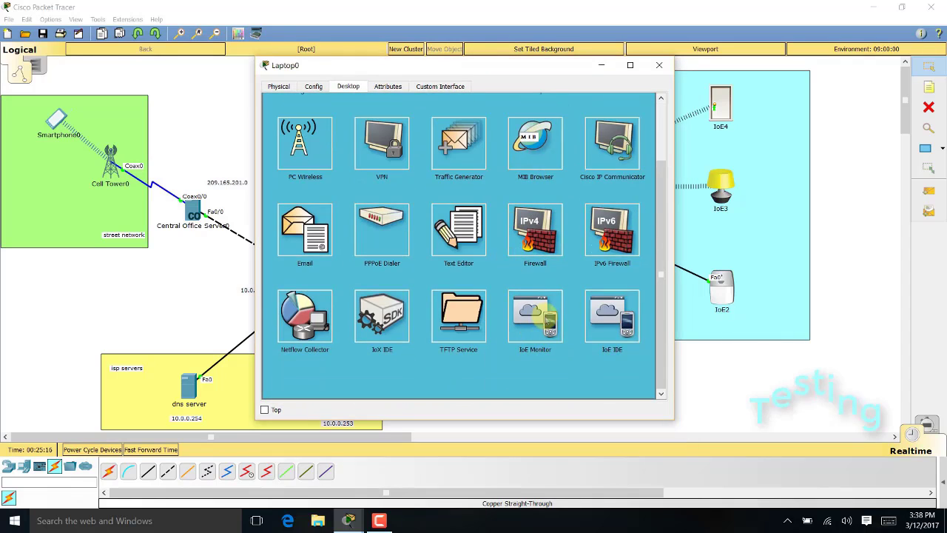
left_click(547, 314)
left_click_drag(501, 121, 388, 122)
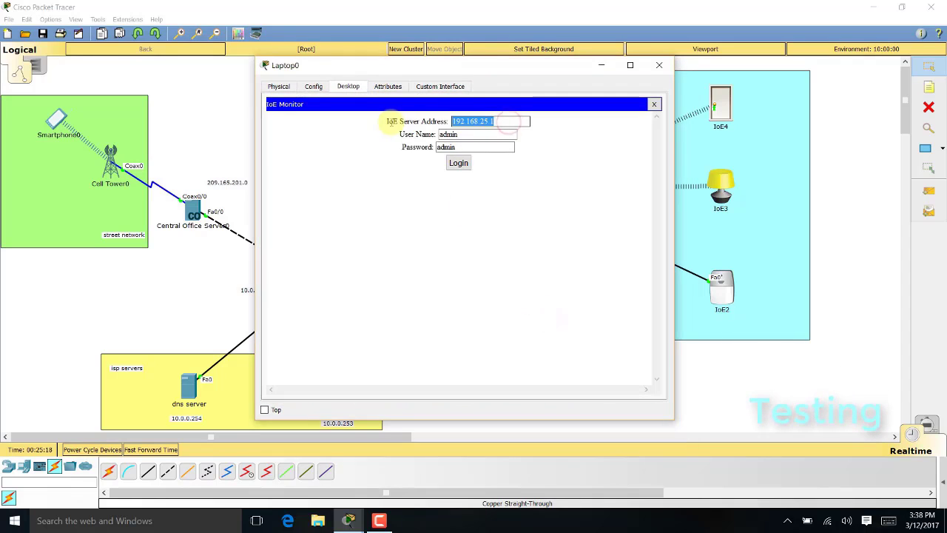
left_click_drag(482, 69, 618, 72)
type("10")
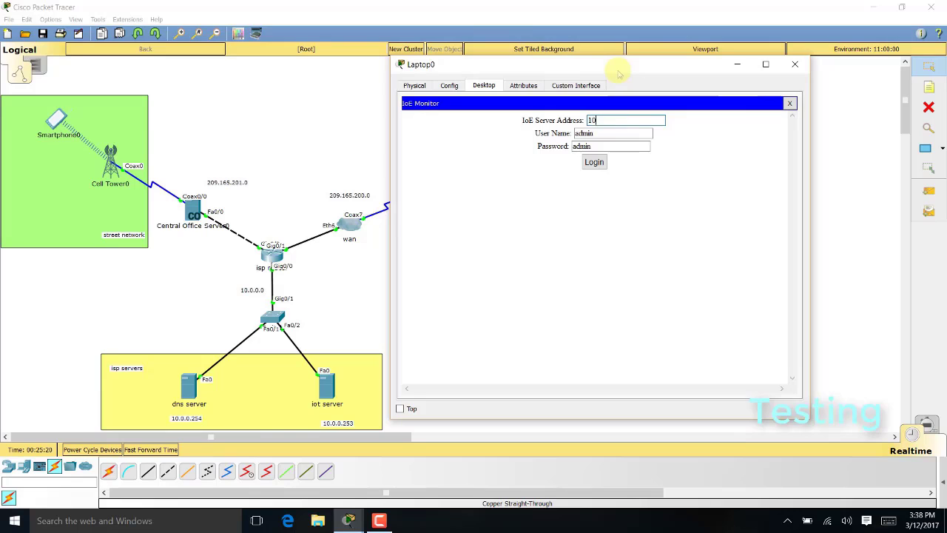
type(".0.0.253")
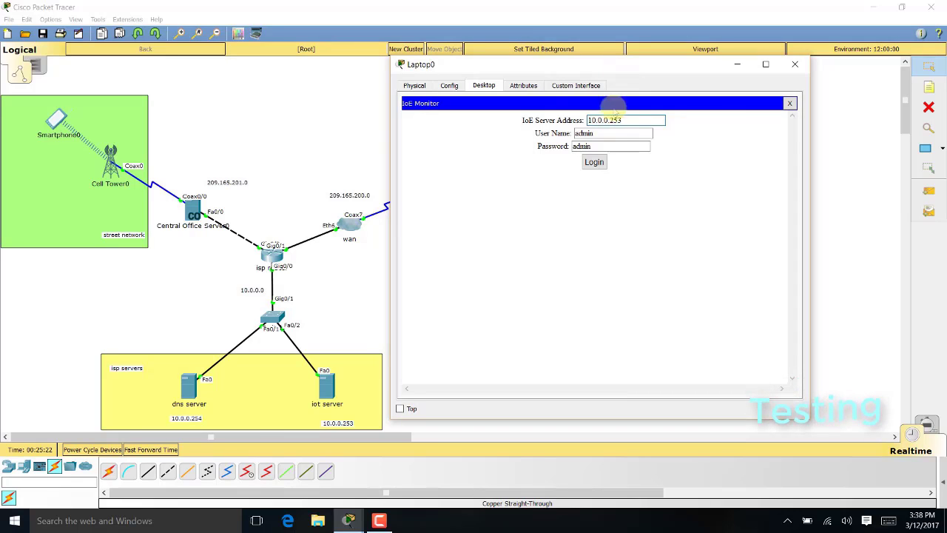
left_click(595, 164)
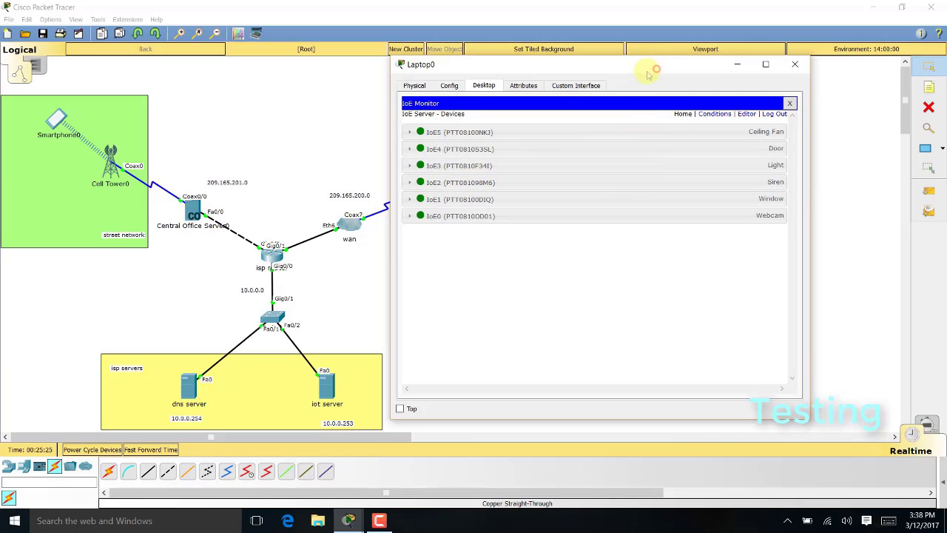
Cycle the ceiling fan between Low and High from the laptop's IoE Monitor
left_click_drag(648, 74, 298, 43)
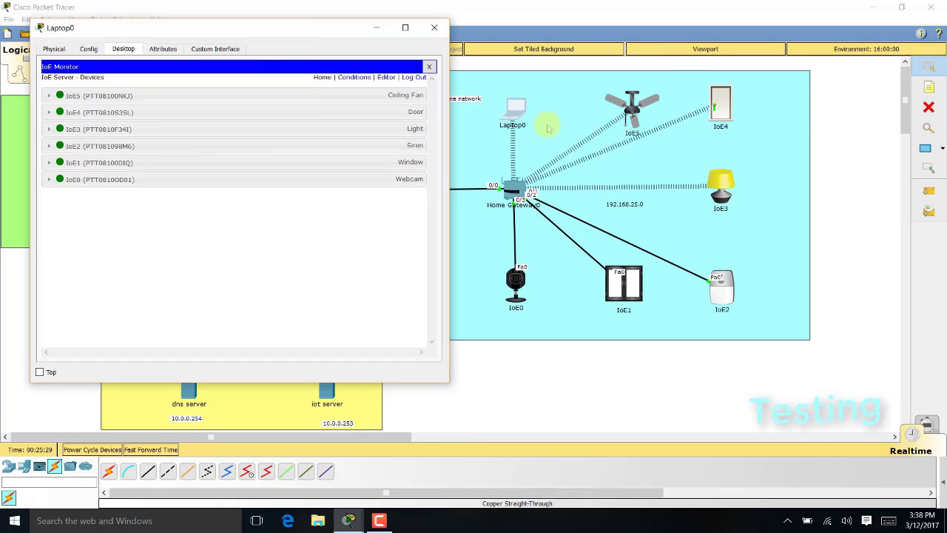
left_click(195, 95)
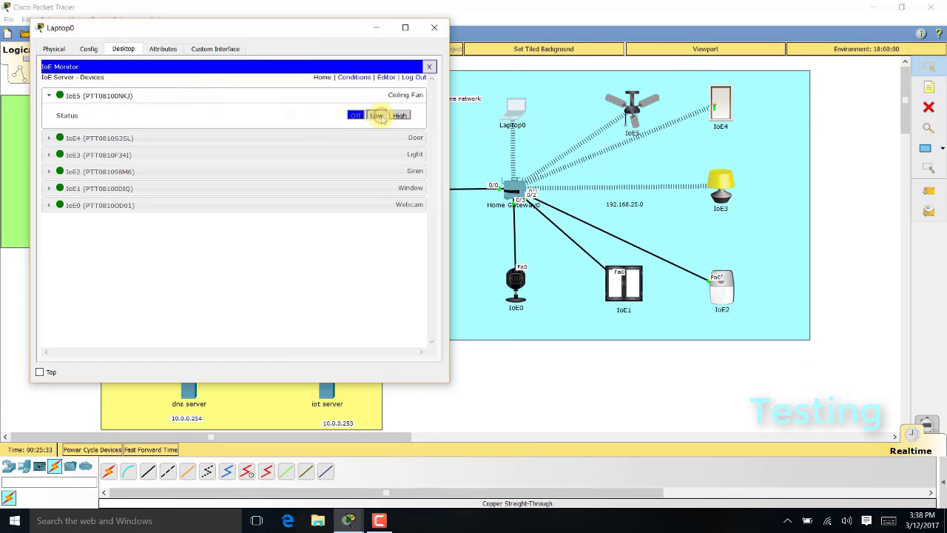
left_click(377, 115)
left_click(399, 115)
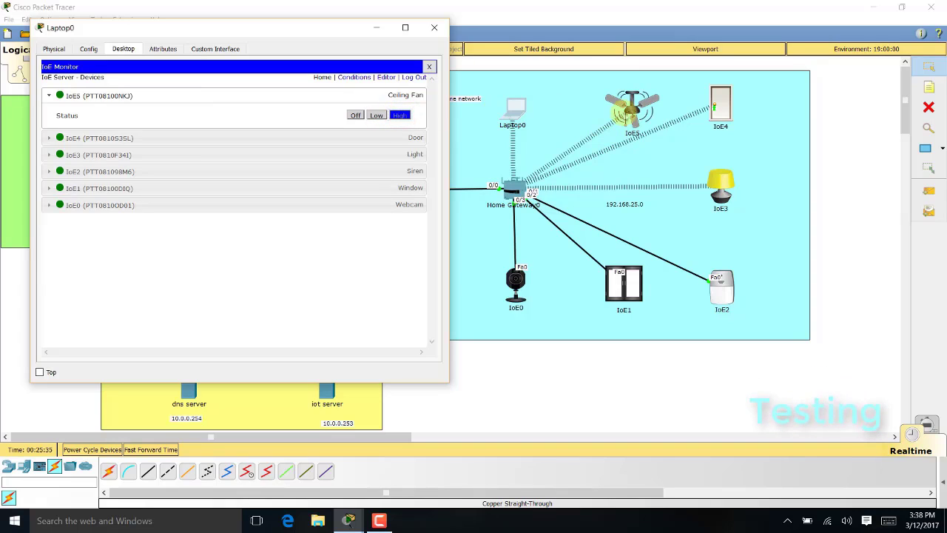
left_click(377, 115)
left_click(400, 115)
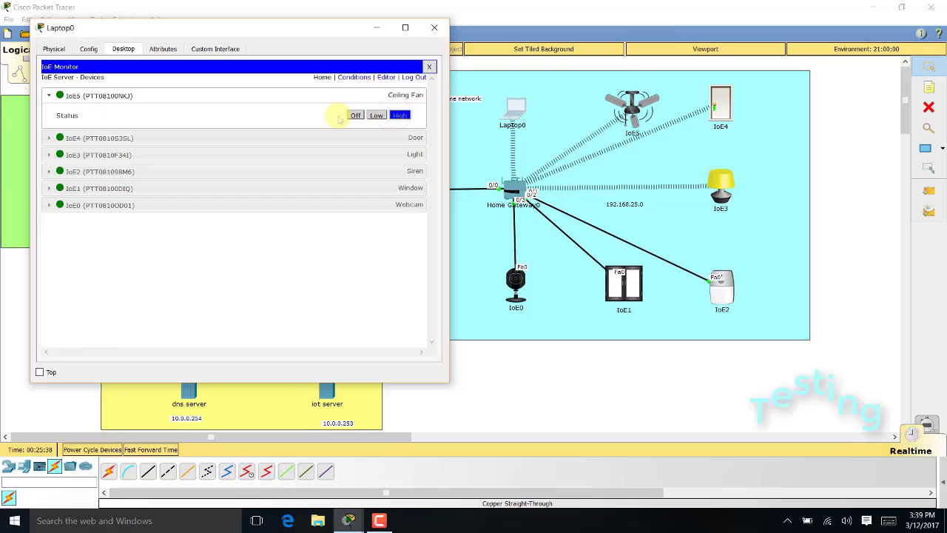
left_click(371, 96)
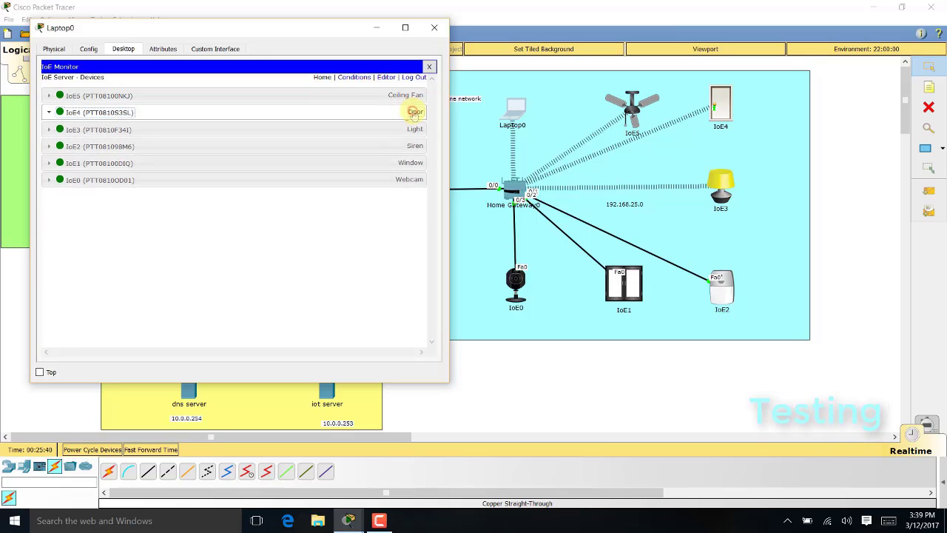
Check the door's controls, then switch the light on, dim it and turn it off
left_click(411, 112)
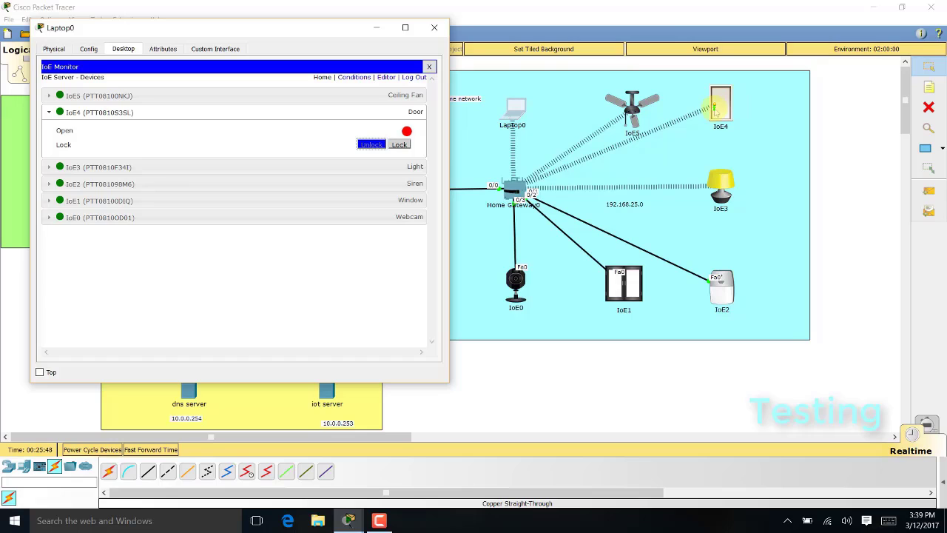
left_click(413, 112)
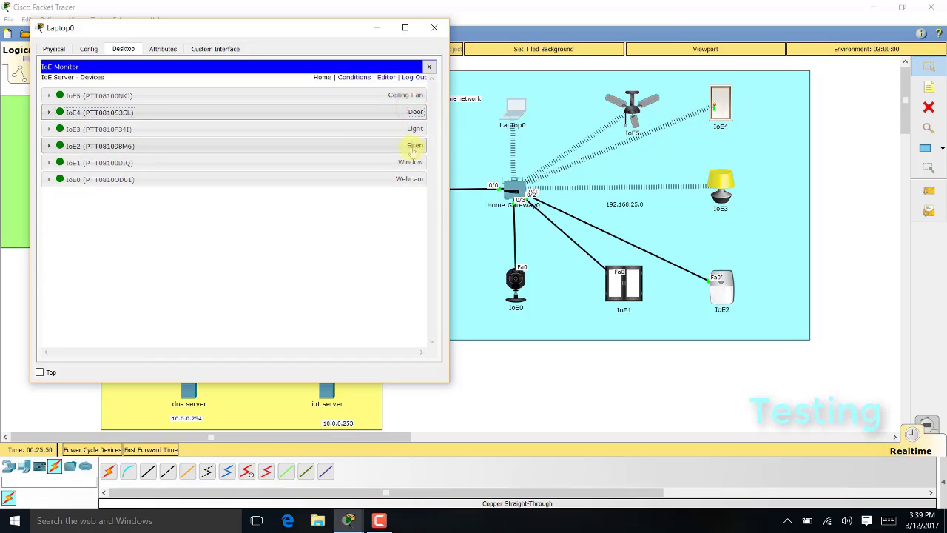
left_click(414, 128)
left_click(401, 148)
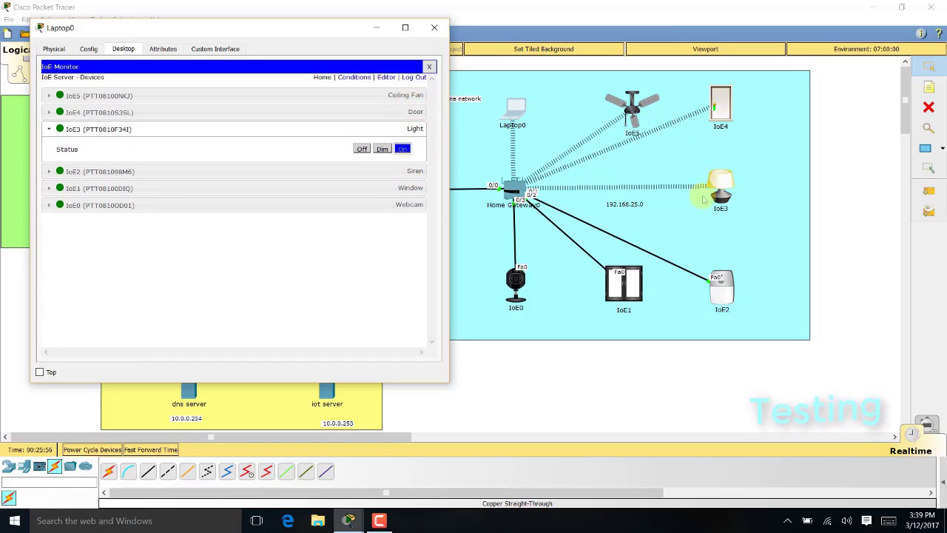
left_click(382, 152)
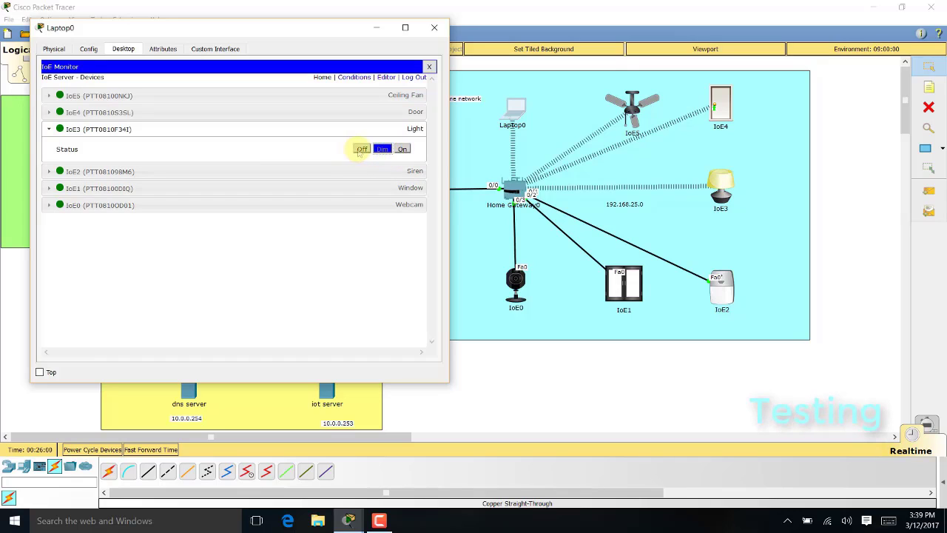
left_click(361, 149)
left_click(388, 127)
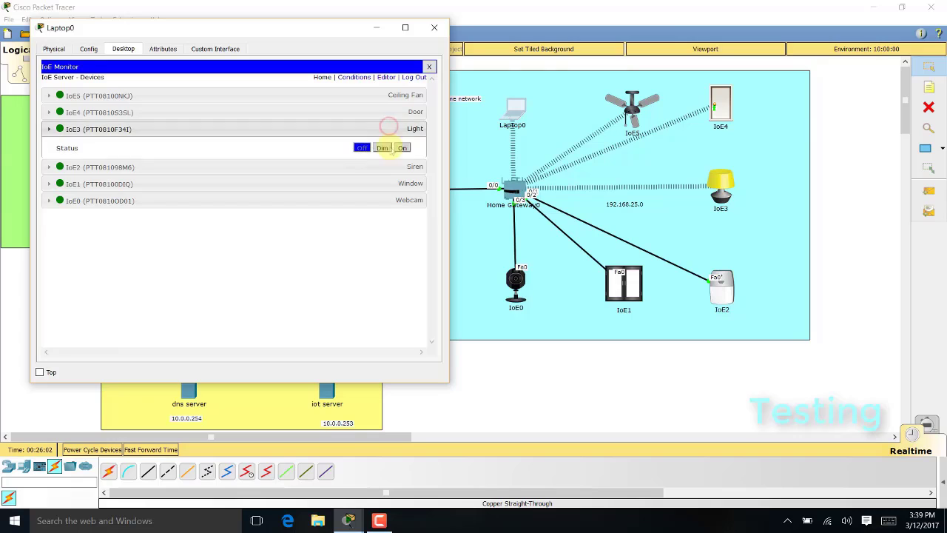
Switch the siren on and toggle the window open
left_click(396, 146)
left_click(402, 165)
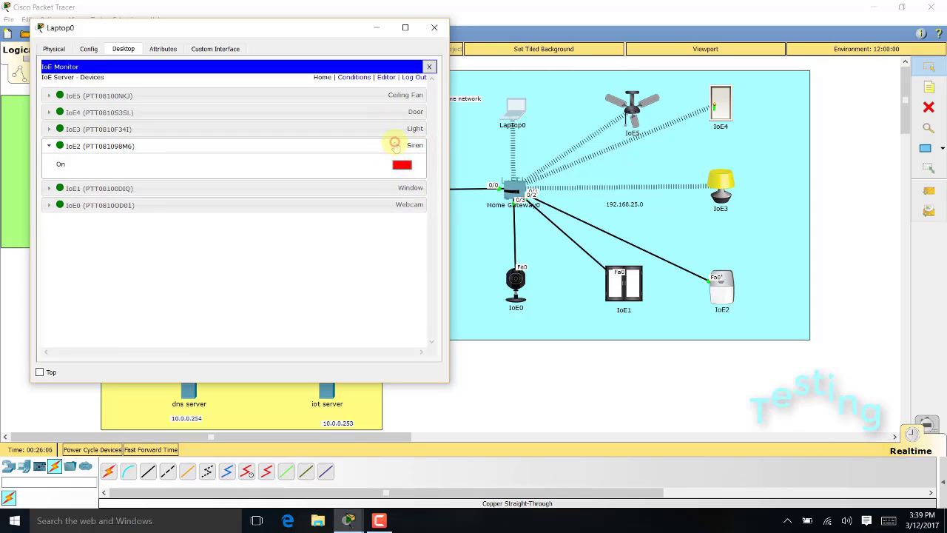
left_click(394, 145)
left_click(394, 162)
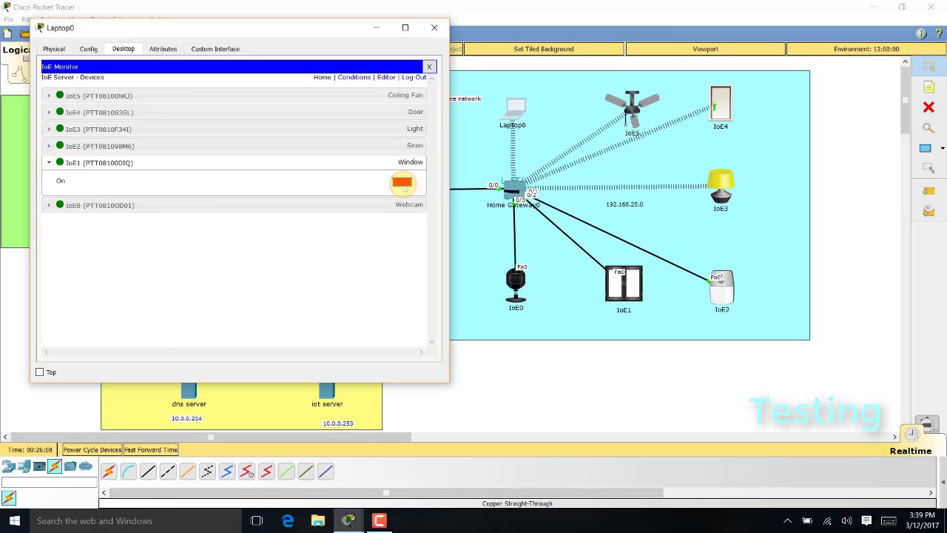
left_click(401, 183)
left_click(403, 187)
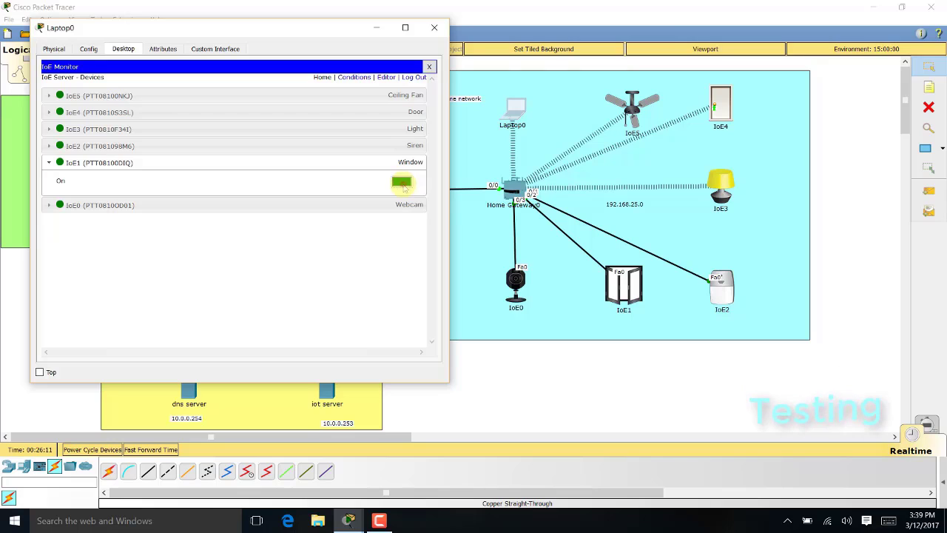
left_click(412, 166)
Turn the webcam on and off, then log out of the IoT server
left_click(409, 180)
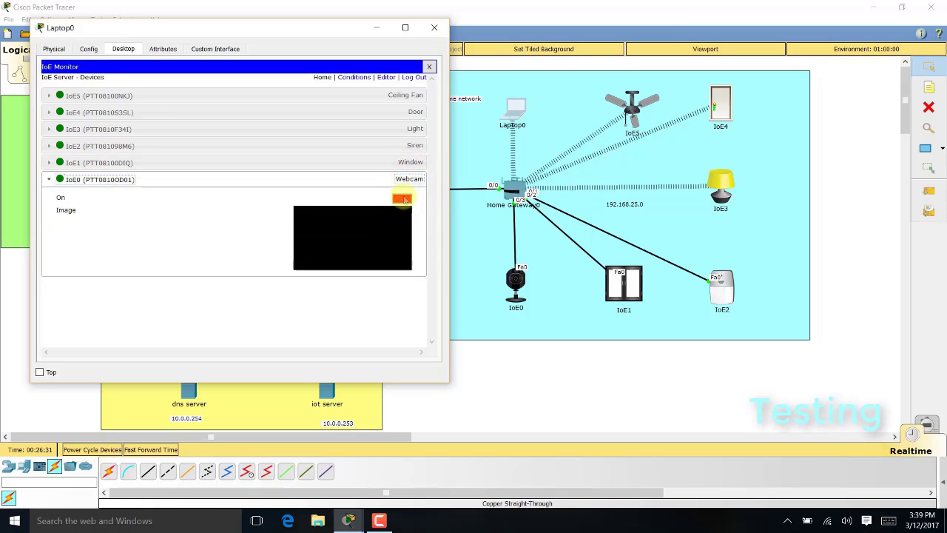
left_click(402, 198)
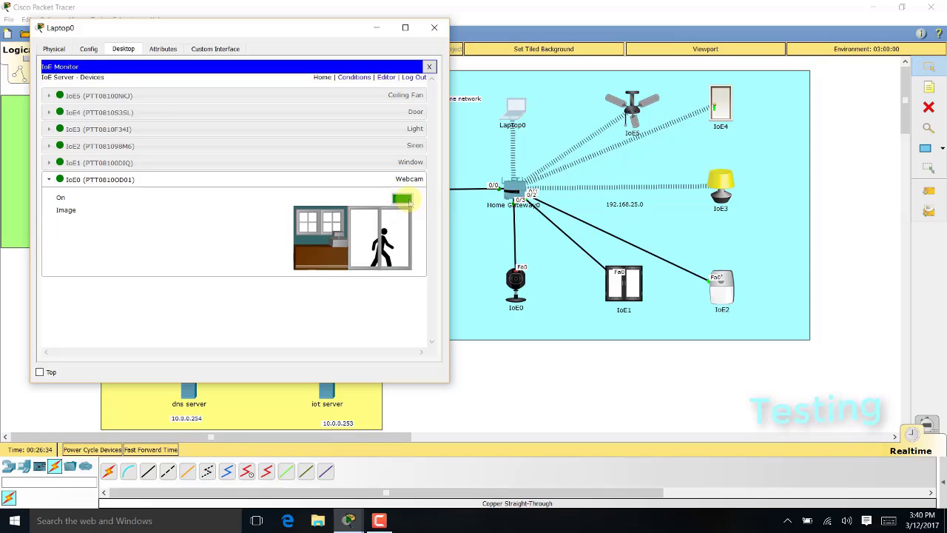
left_click(404, 199)
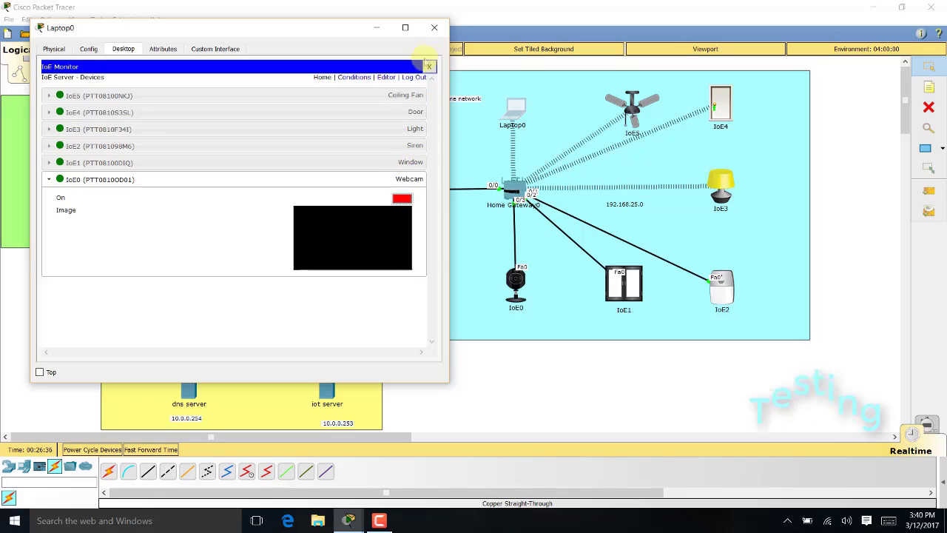
left_click(415, 78)
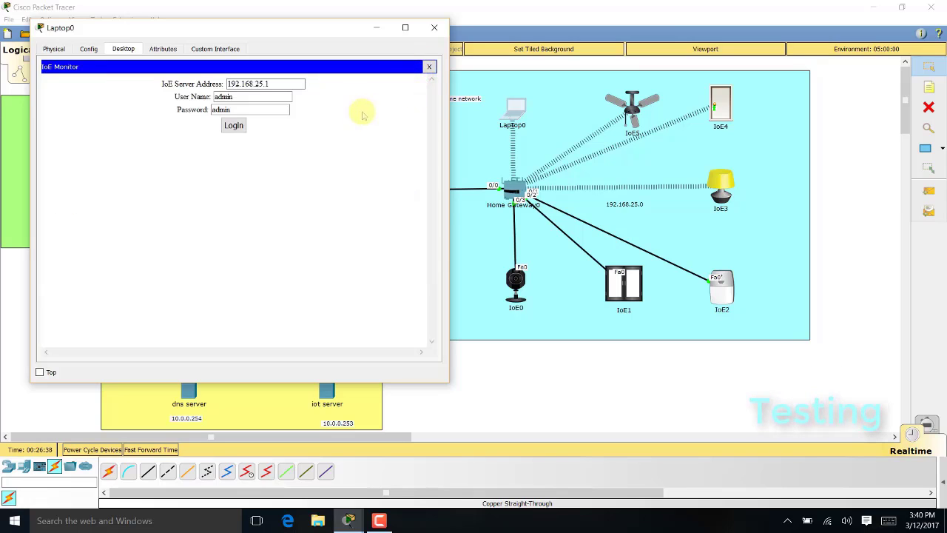
left_click(434, 27)
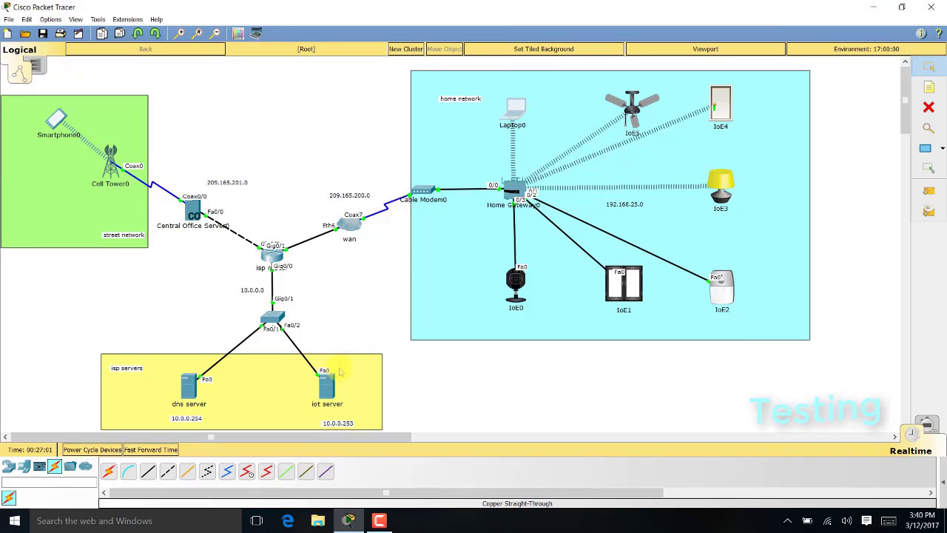
left_click(188, 386)
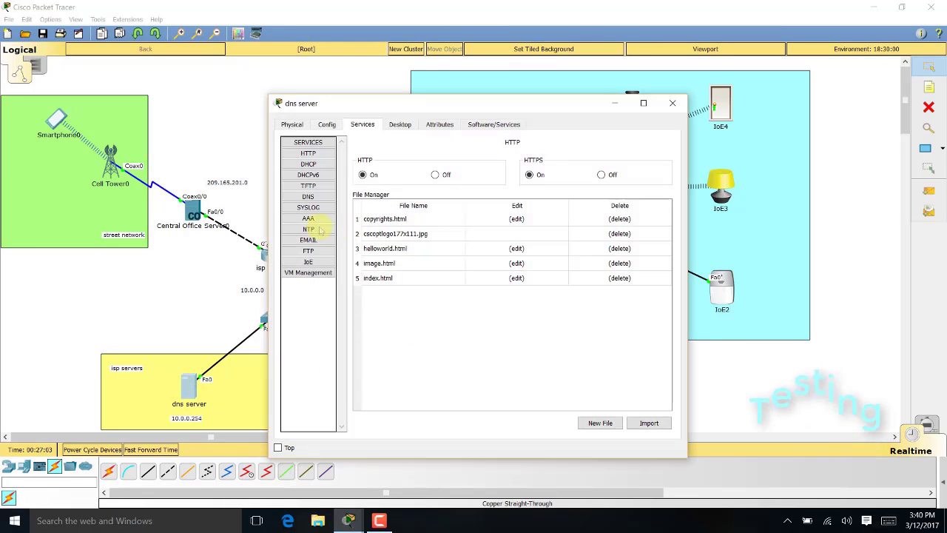
left_click(309, 163)
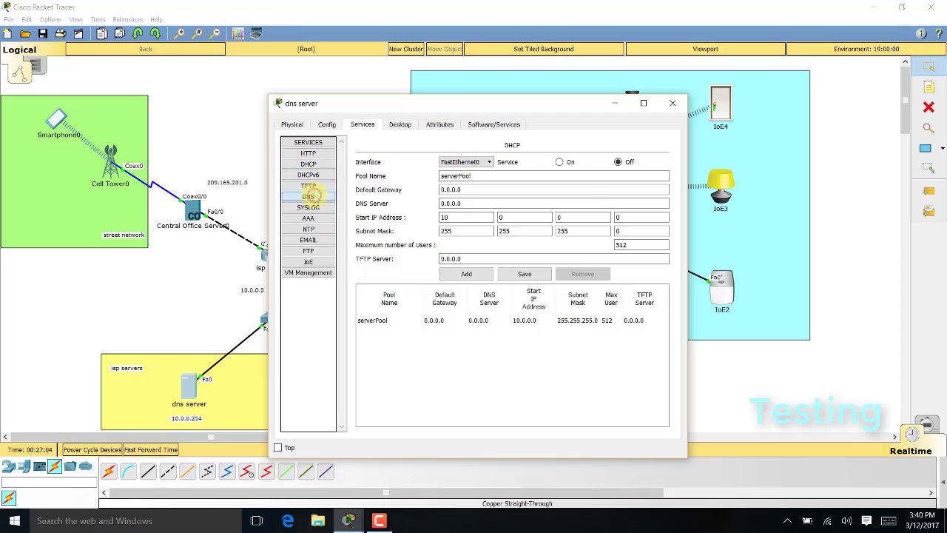
left_click(309, 197)
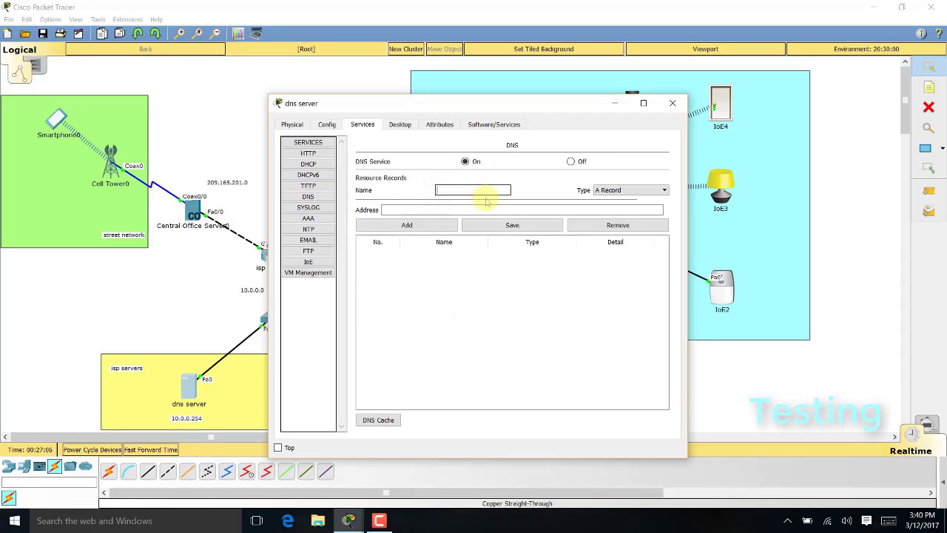
type("www.io")
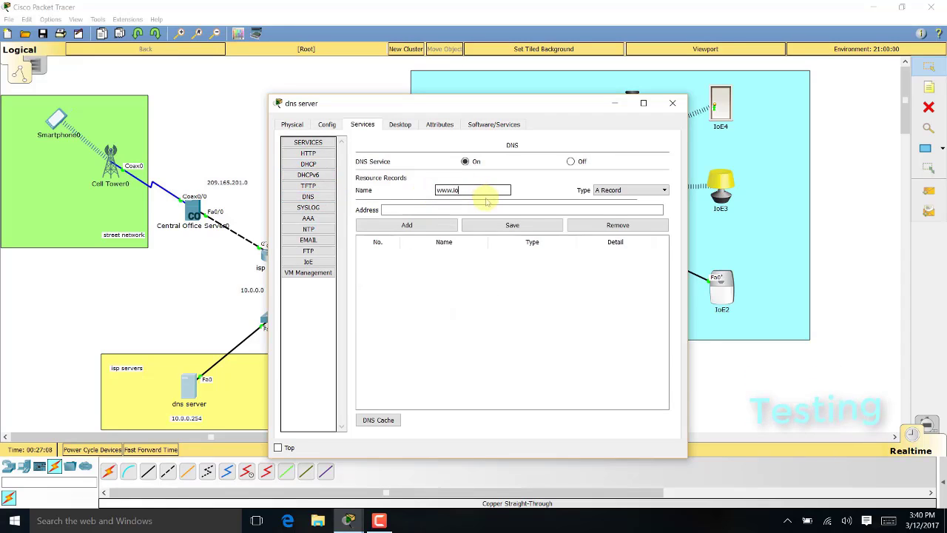
type("t.org")
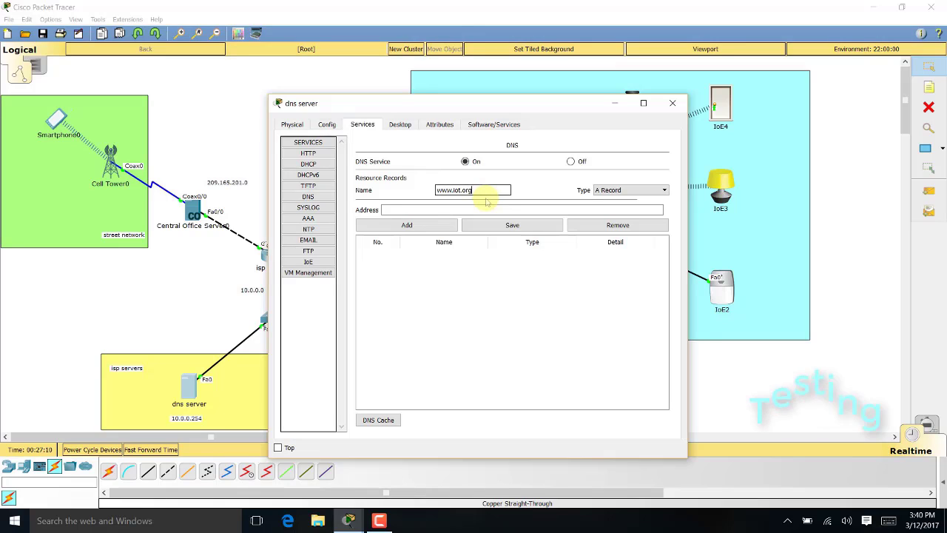
key("Tab")
type("10")
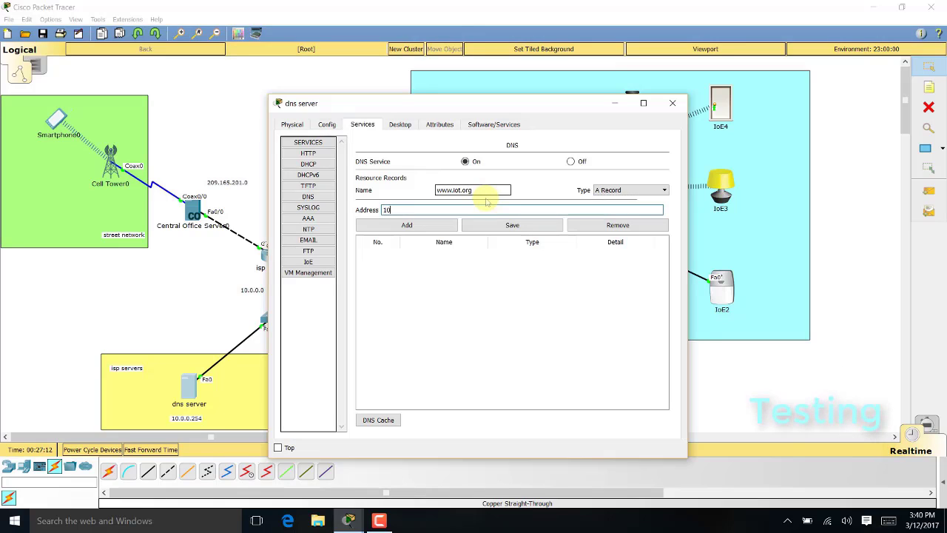
type(".0.0.253")
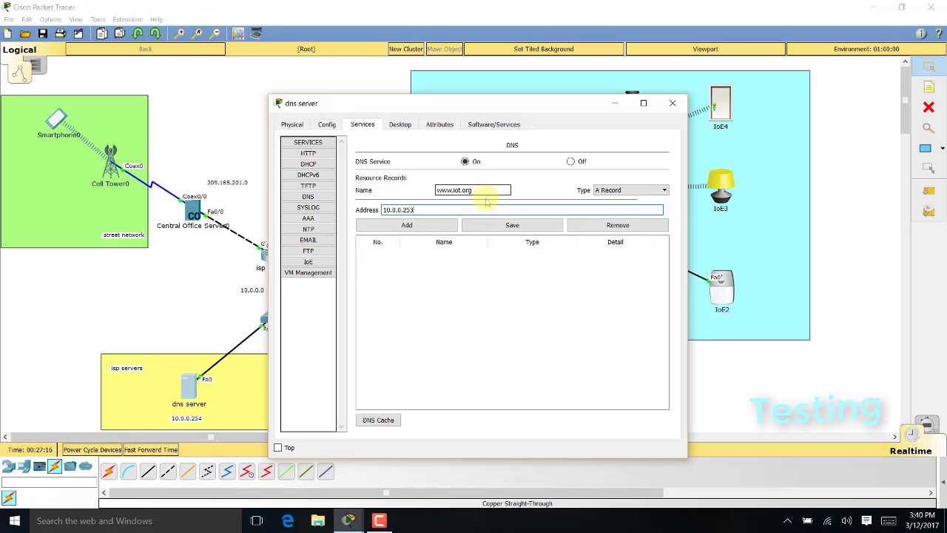
left_click_drag(488, 105, 584, 99)
left_click(503, 218)
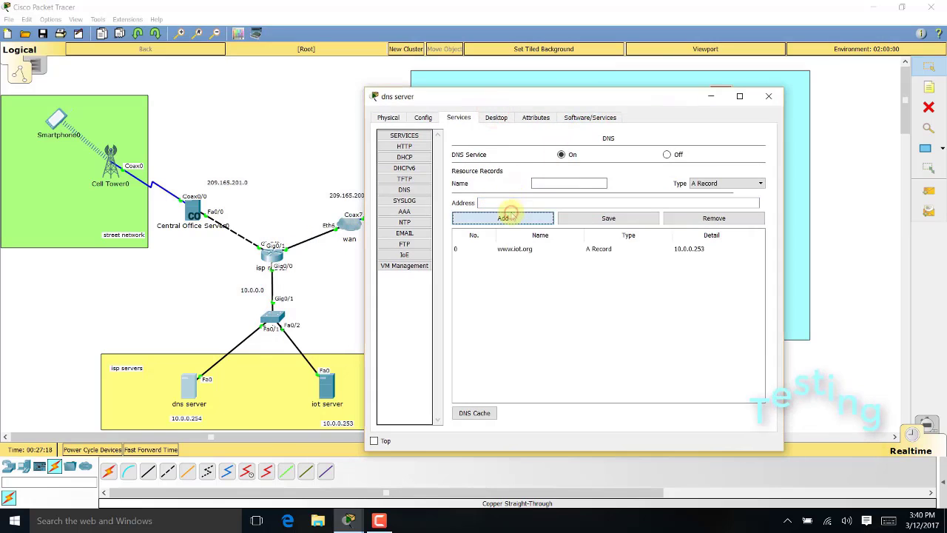
left_click(768, 96)
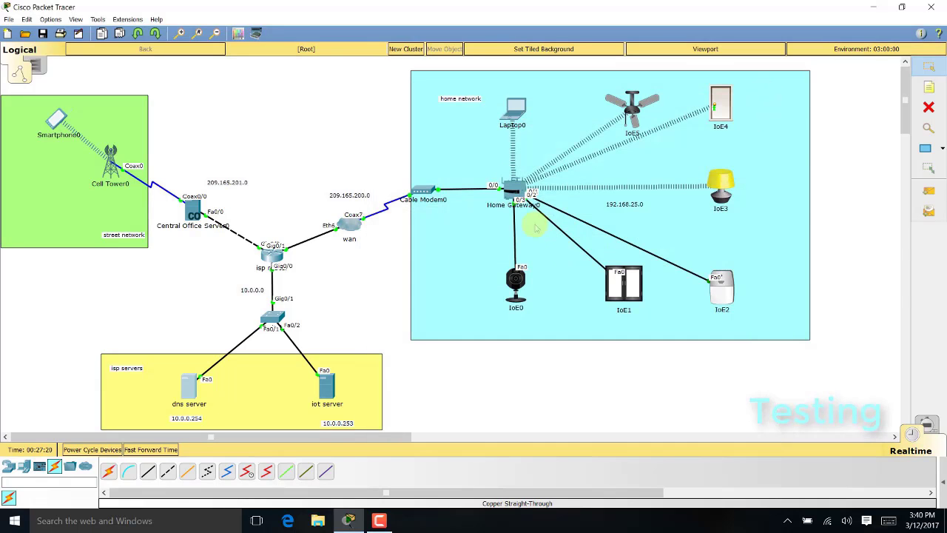
left_click(514, 110)
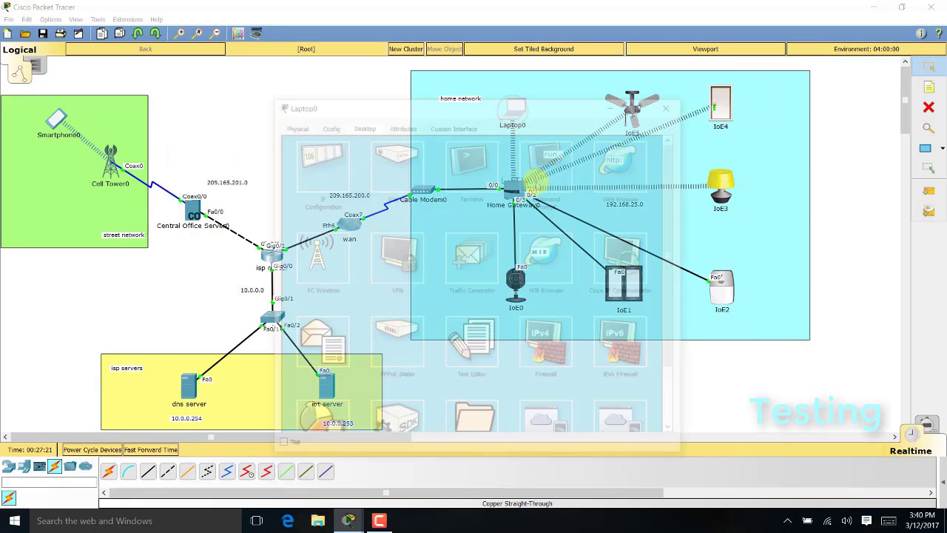
left_click(625, 162)
left_click(506, 157)
type("ww")
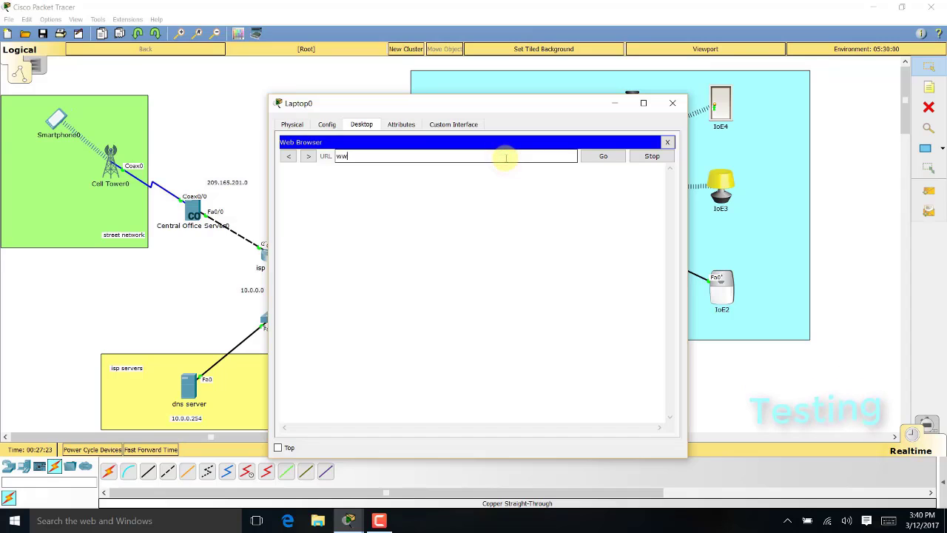
type("w.iot.org")
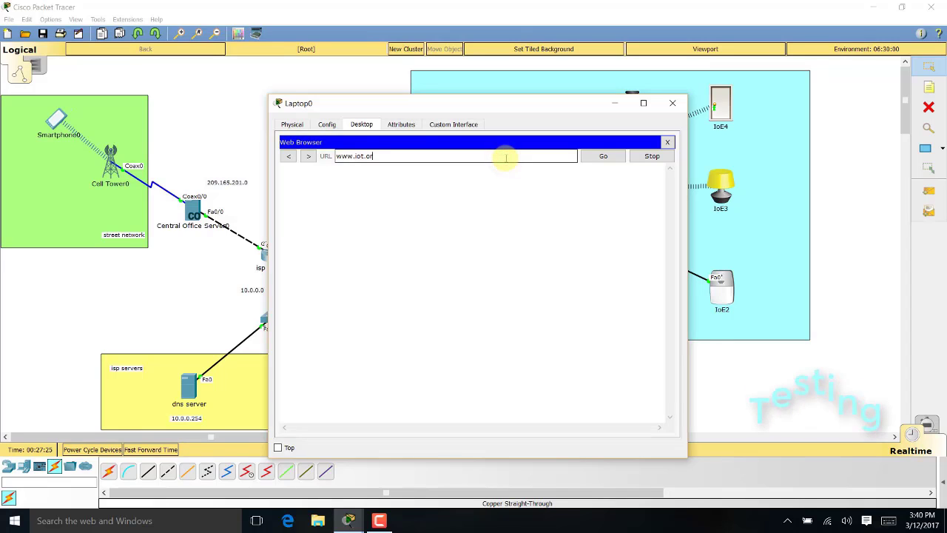
key("Return")
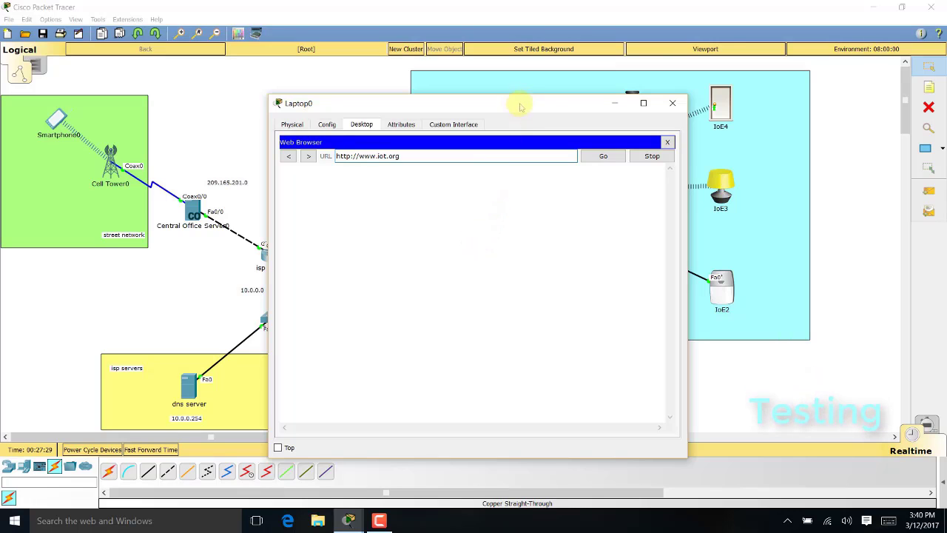
left_click_drag(519, 106, 620, 82)
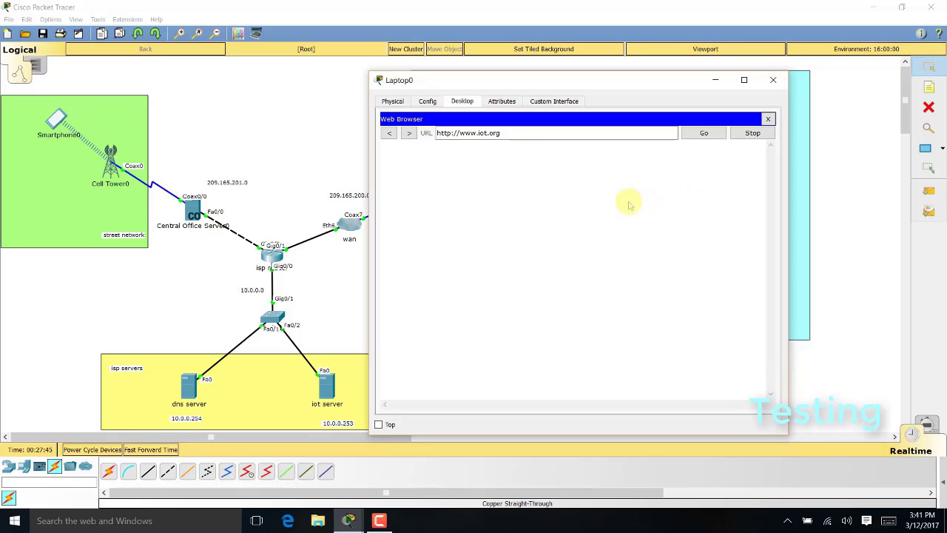
left_click(168, 450)
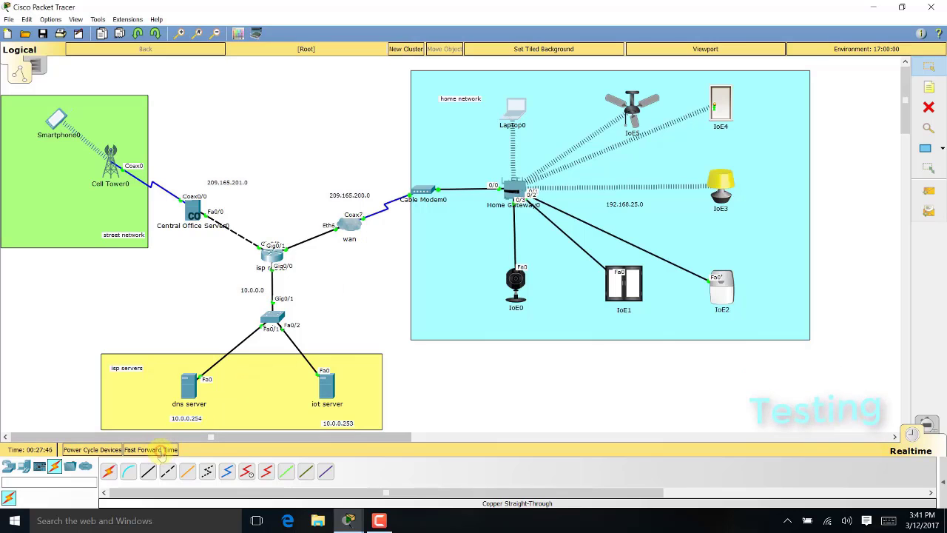
Bring back Laptop0's browser showing Host Name Unresolved, then close it
mouse_move(348, 520)
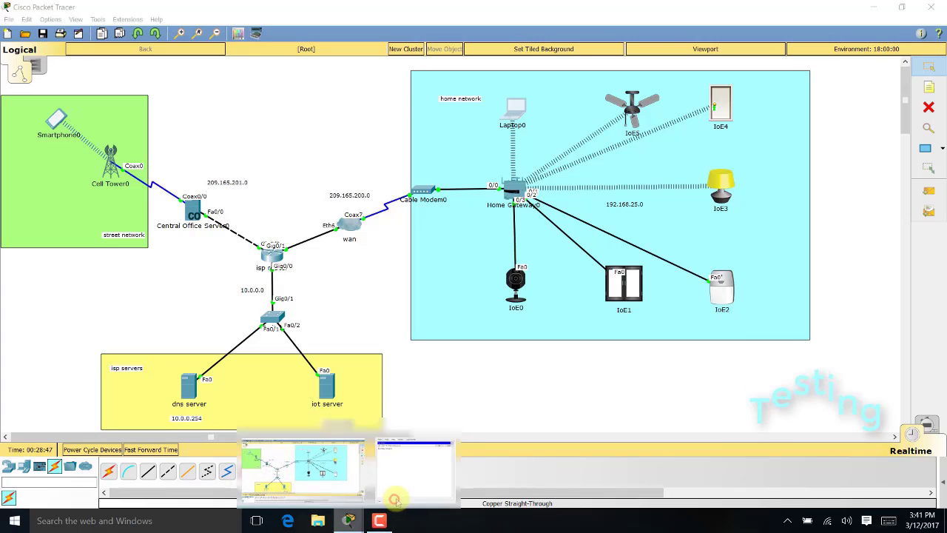
left_click(391, 488)
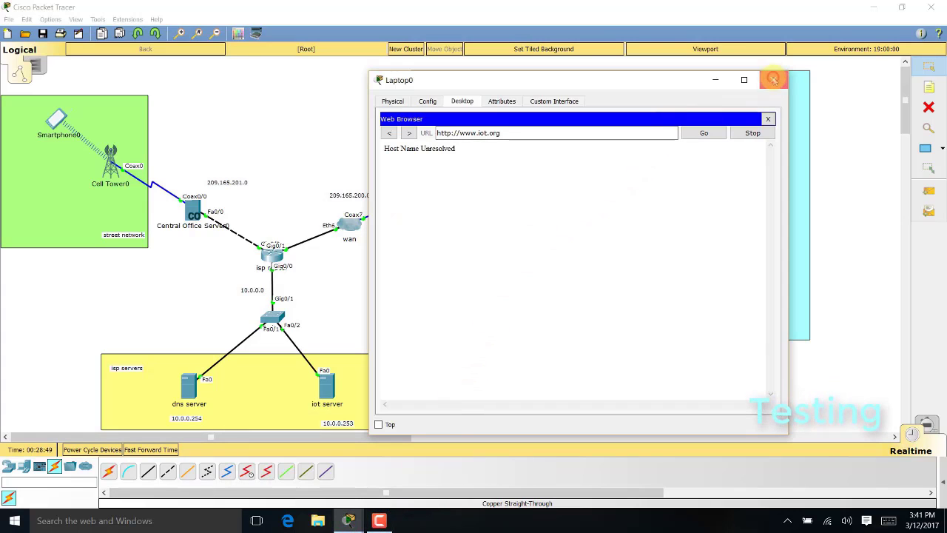
left_click(773, 79)
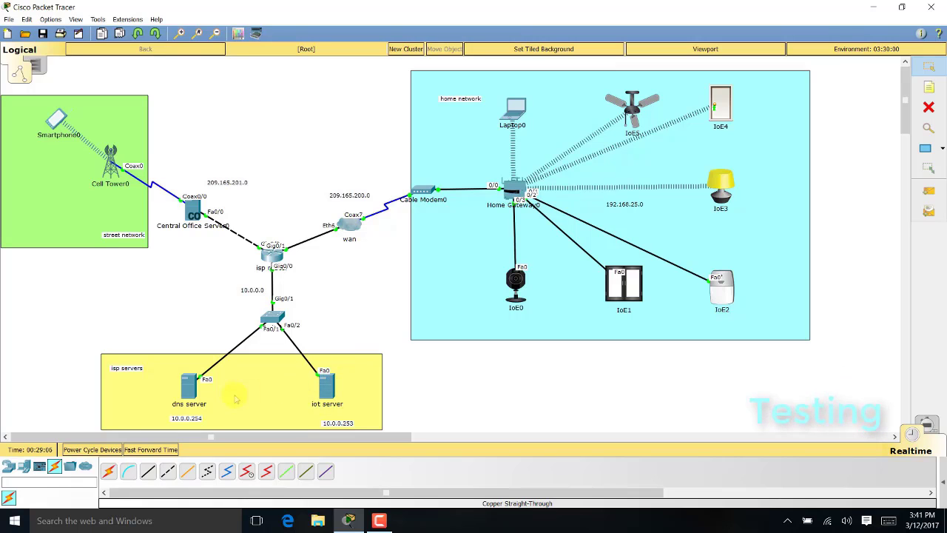
left_click(183, 386)
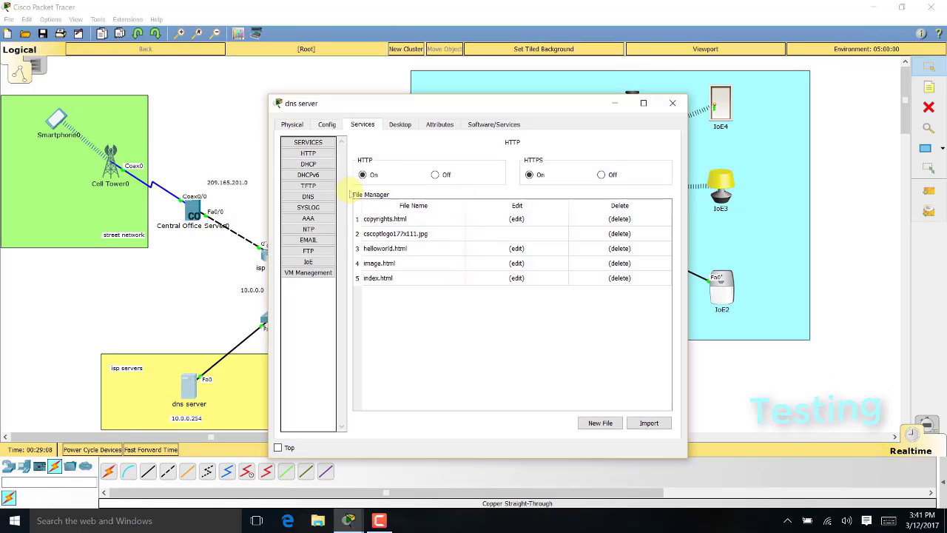
left_click(308, 196)
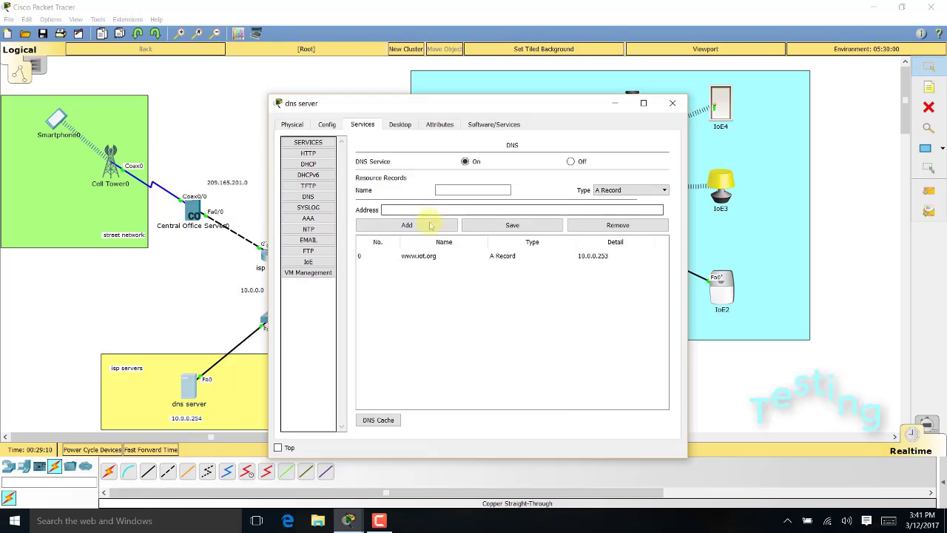
left_click(461, 190)
left_click(436, 255)
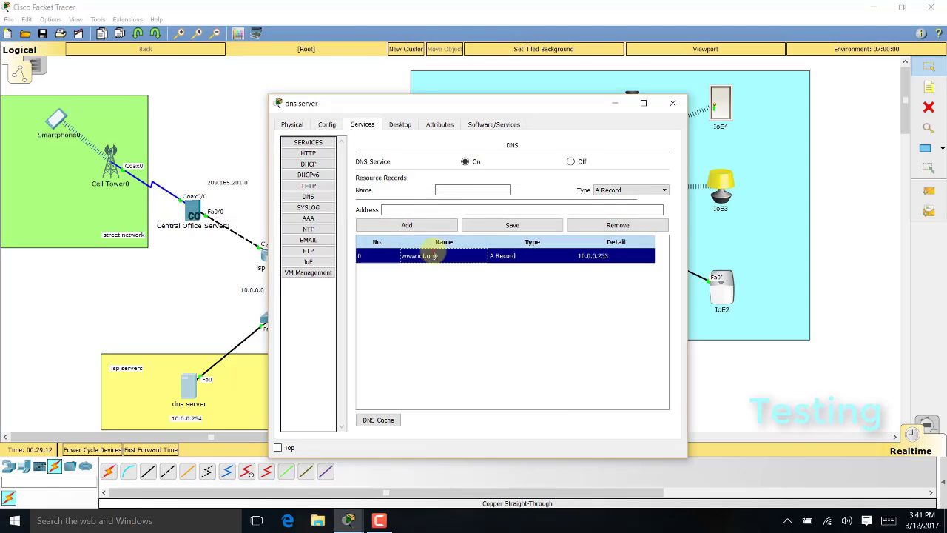
left_click(614, 224)
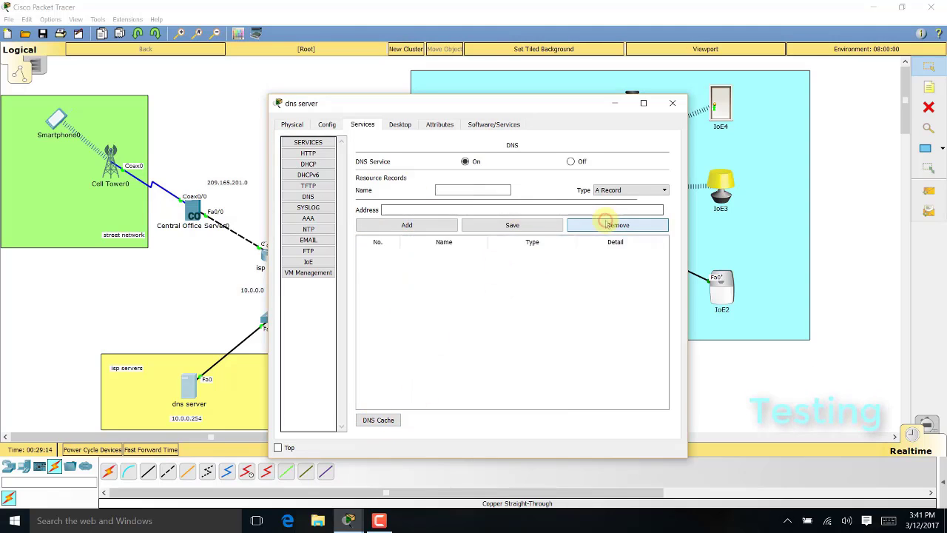
left_click(672, 102)
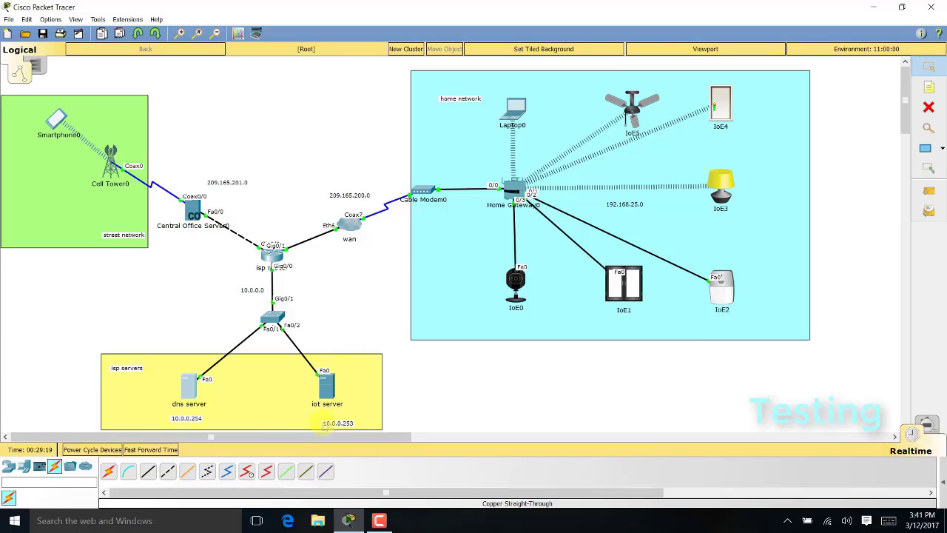
double_click(198, 388)
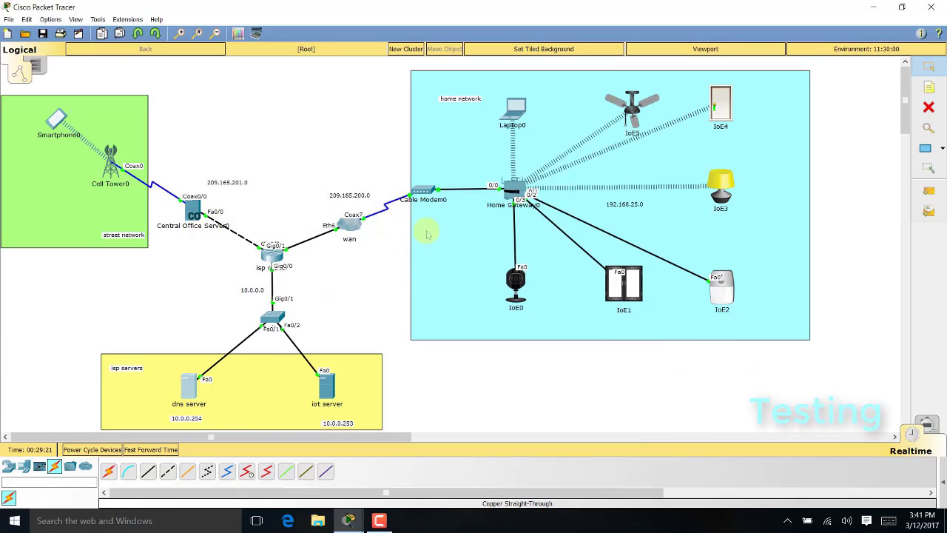
mouse_move(347, 520)
left_click(418, 462)
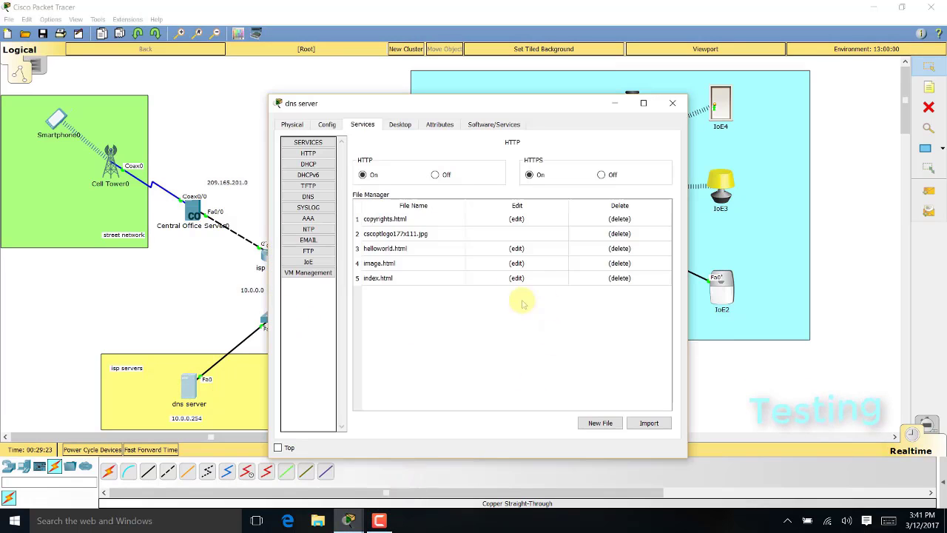
left_click(308, 196)
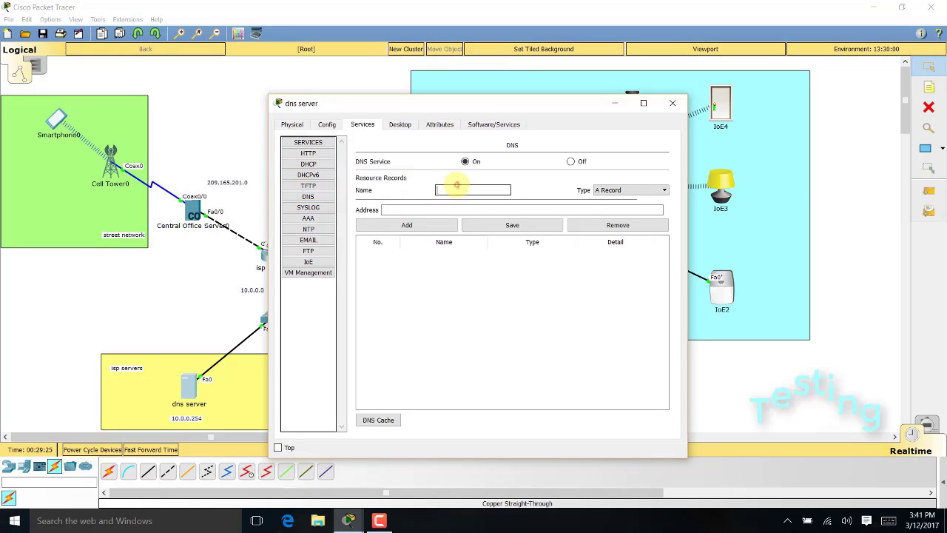
left_click(458, 188)
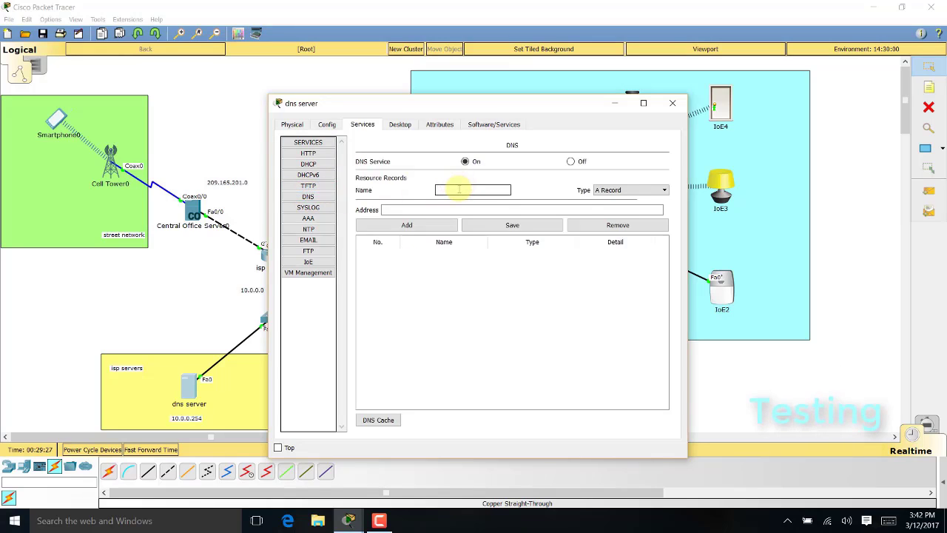
type("www.io")
type("t.")
type("c")
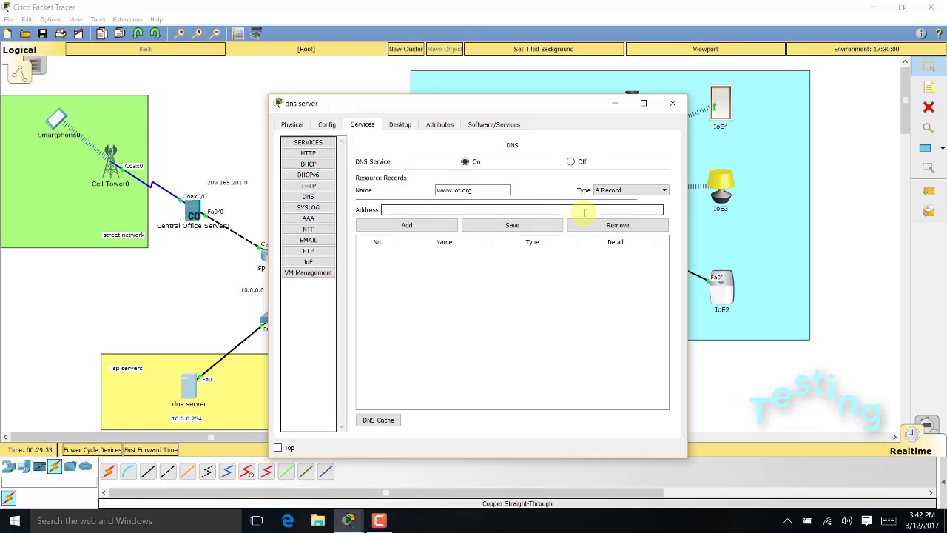
left_click(583, 210)
type("10.0.")
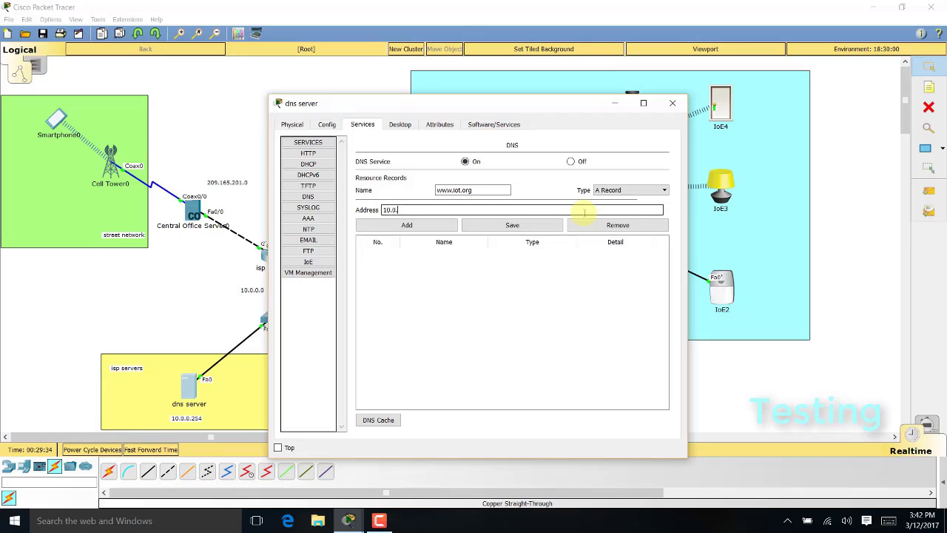
type("0.253")
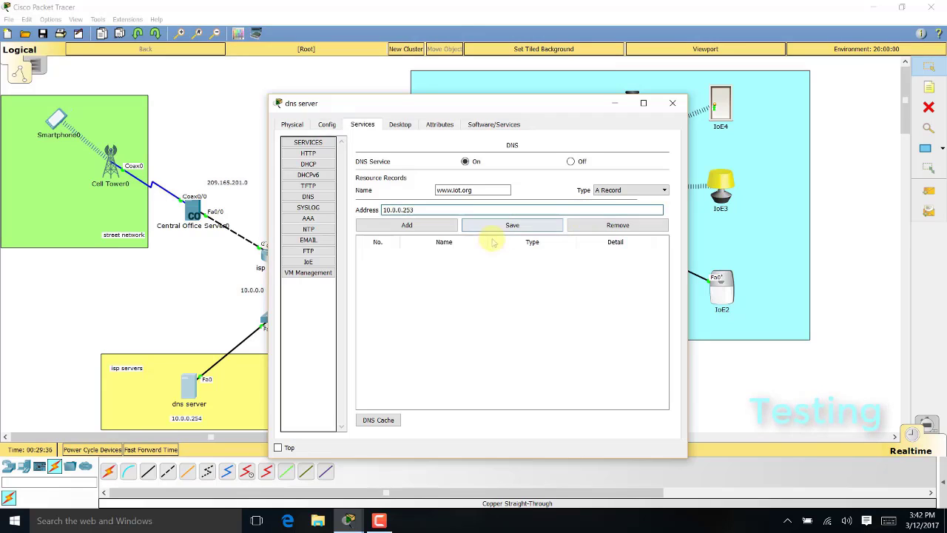
left_click(433, 225)
left_click(528, 225)
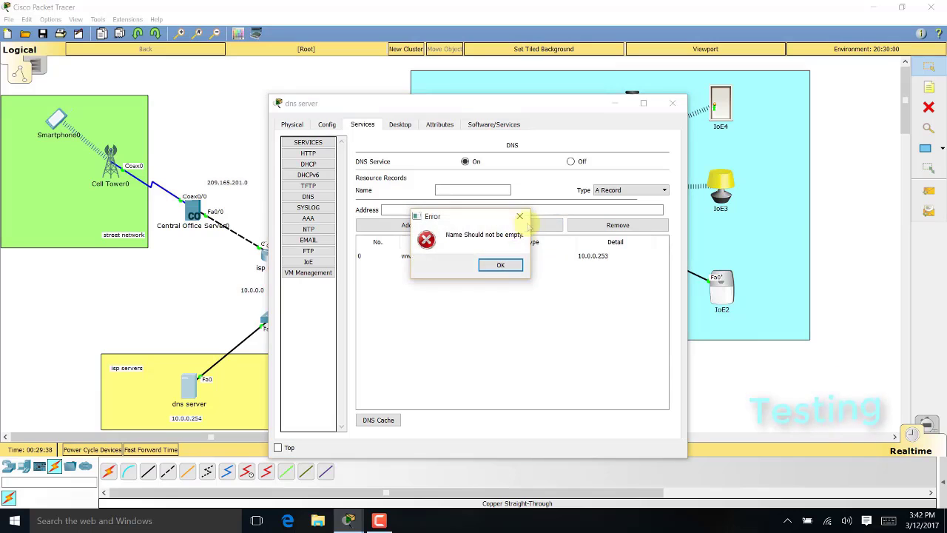
left_click(502, 266)
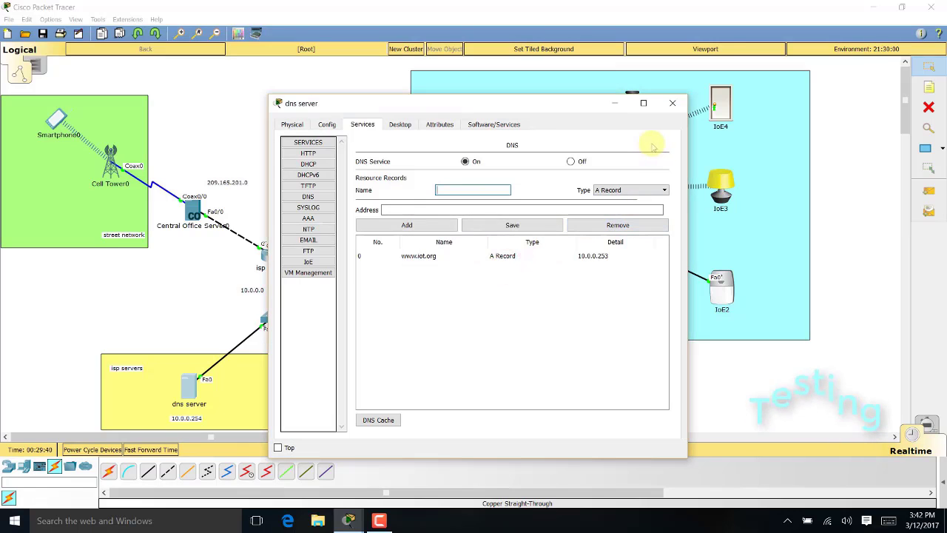
left_click(672, 103)
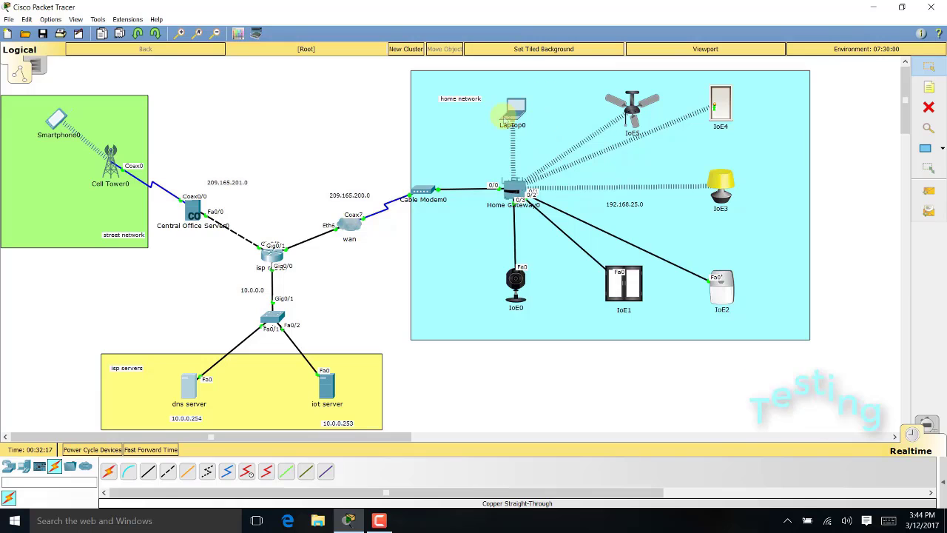
left_click(515, 110)
left_click(364, 125)
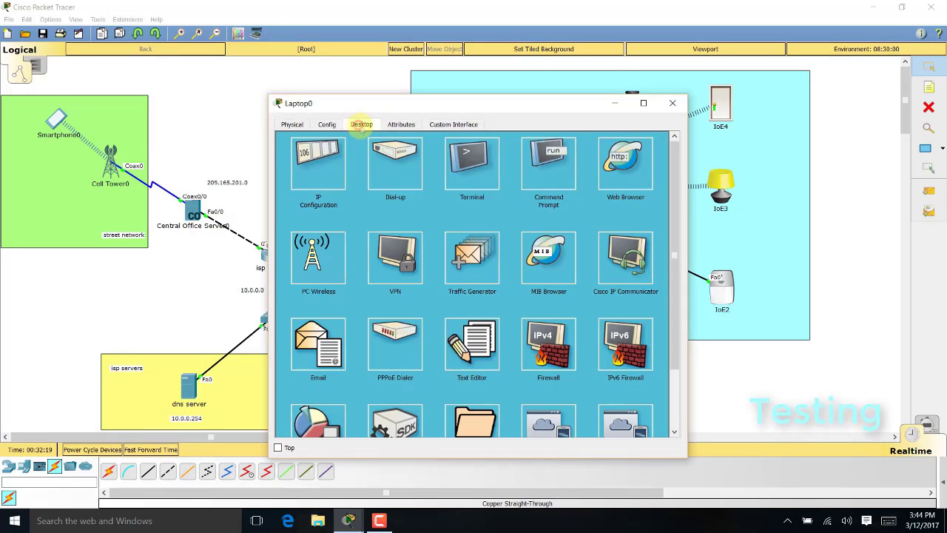
left_click(567, 152)
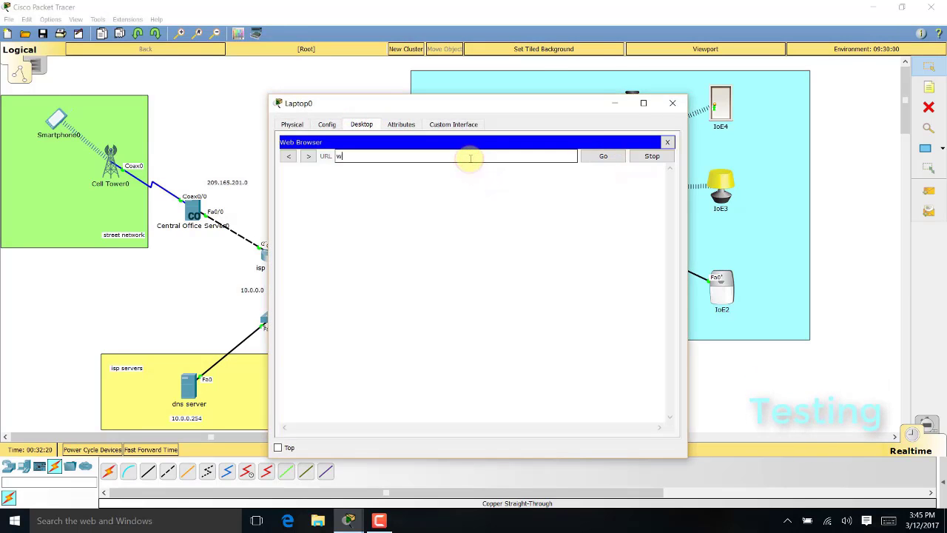
type("www.iot.org")
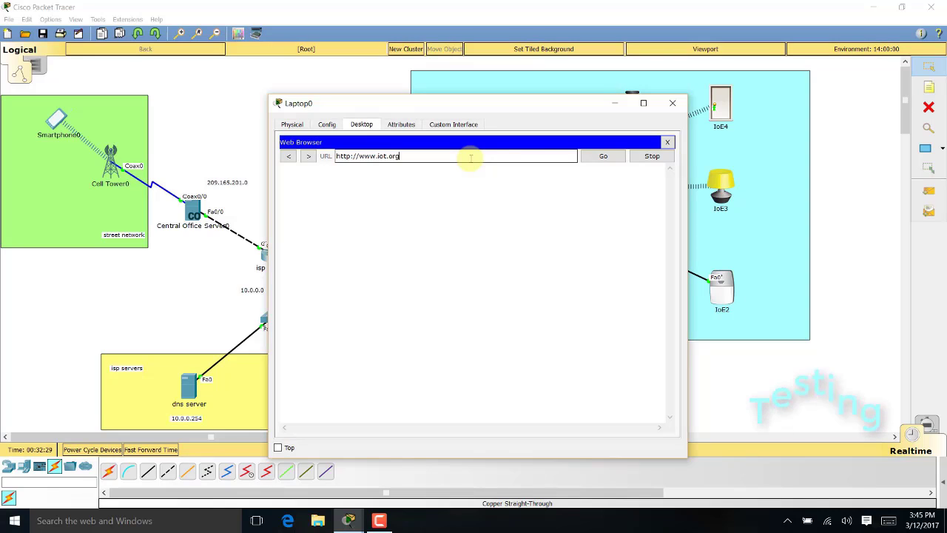
left_click(603, 156)
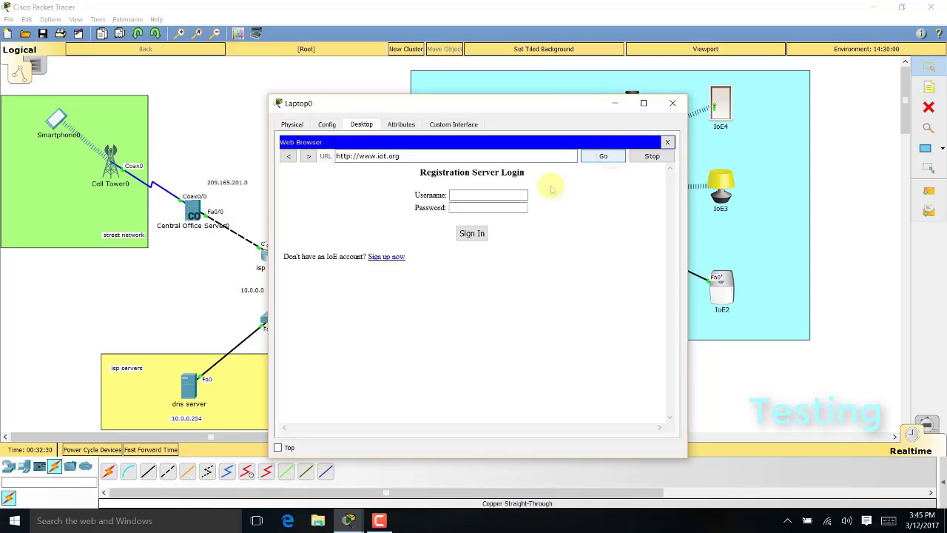
Sign in to the IoT server with the admin credentials and close the laptop
left_click(489, 196)
type("admin")
key("Tab")
type("adm")
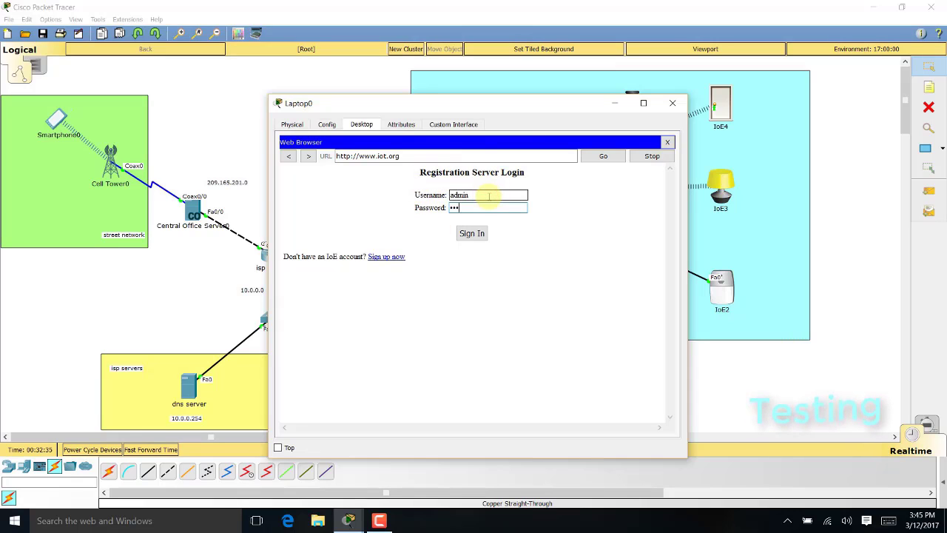
key("Return")
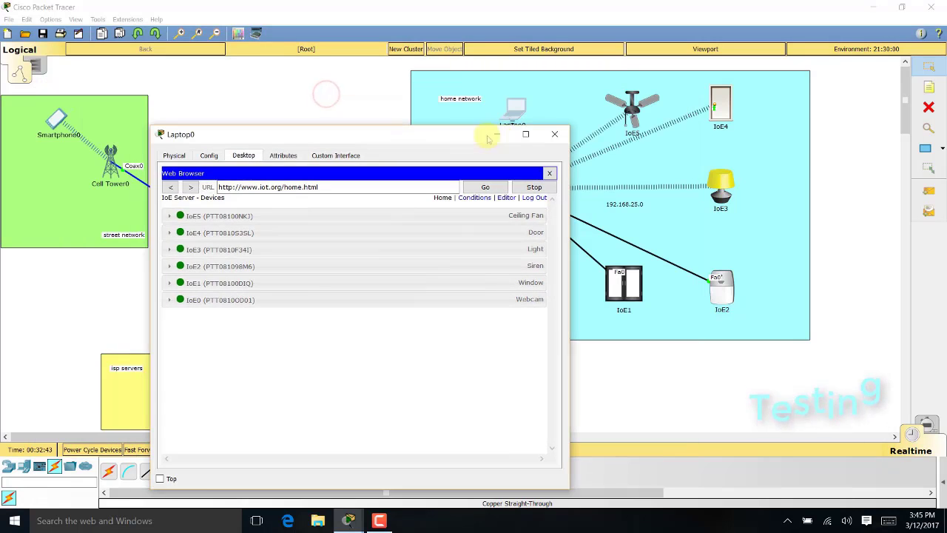
left_click(553, 134)
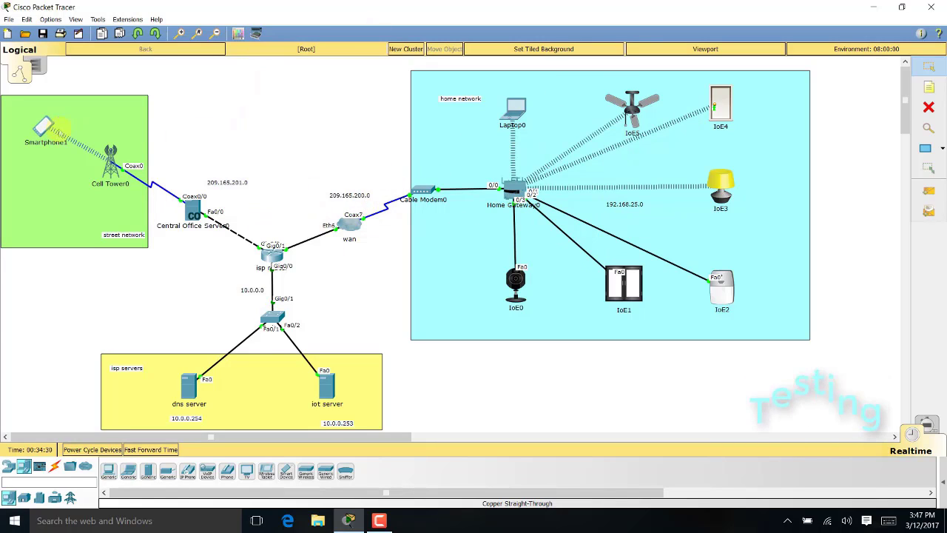
Open Smartphone1's IoE Monitor and replace server address 192.168.25.1 with 10.0.0.253
left_click(44, 127)
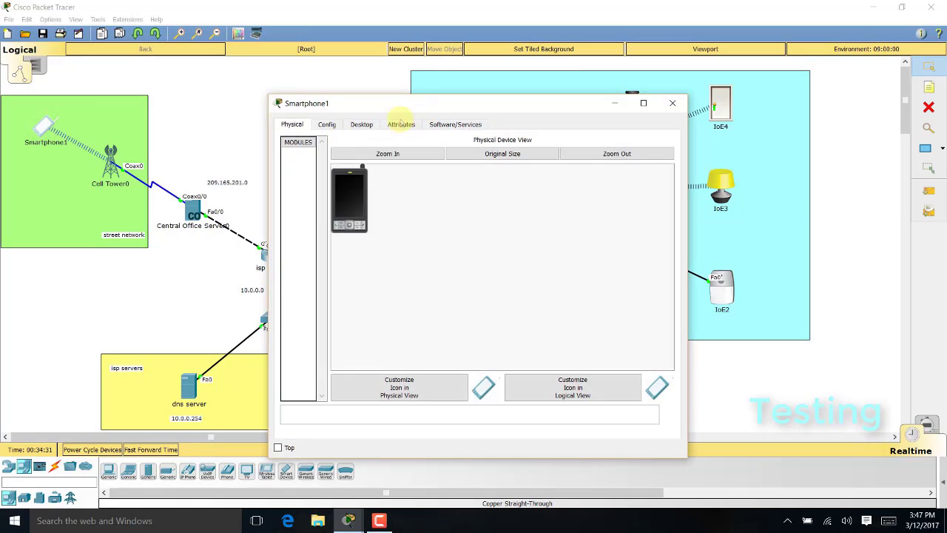
left_click(361, 126)
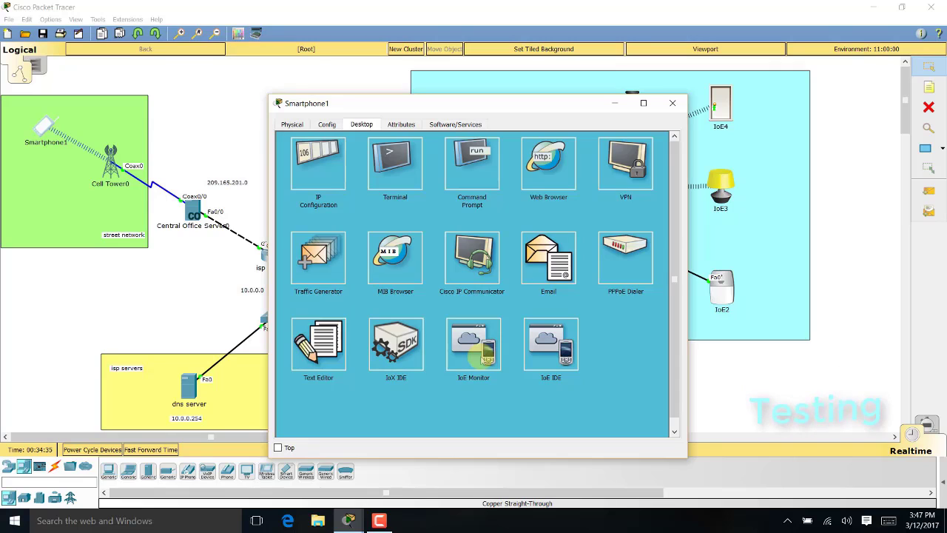
left_click(484, 358)
left_click_drag(524, 160, 342, 161)
type("10.")
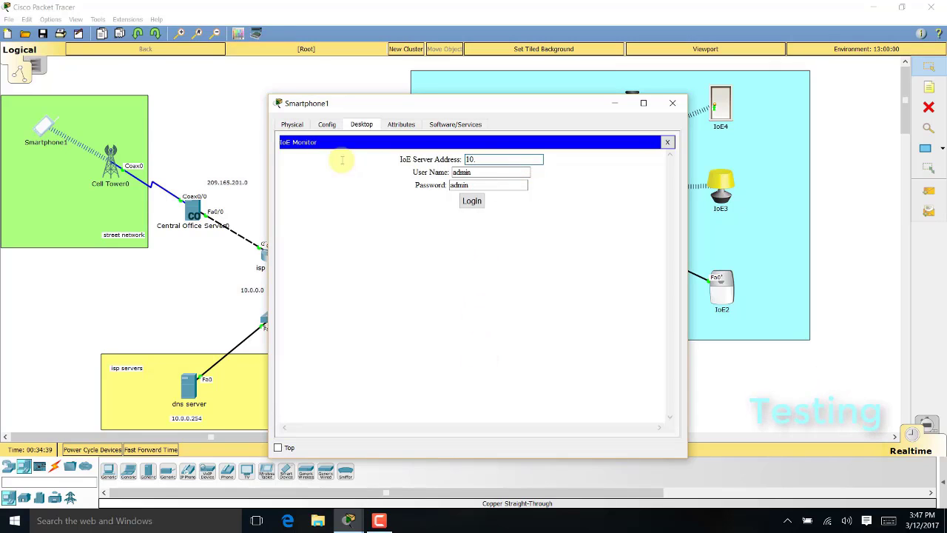
type("0.")
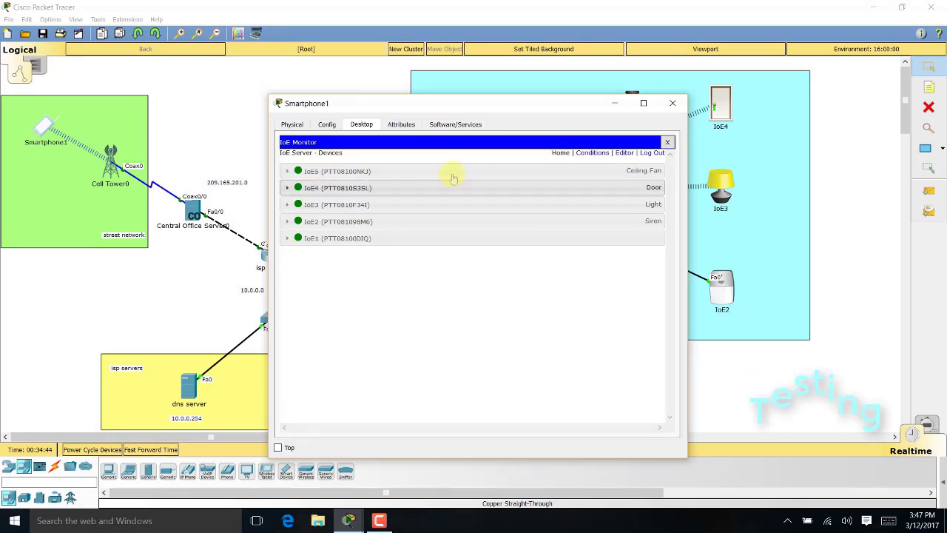
left_click_drag(514, 109, 306, 84)
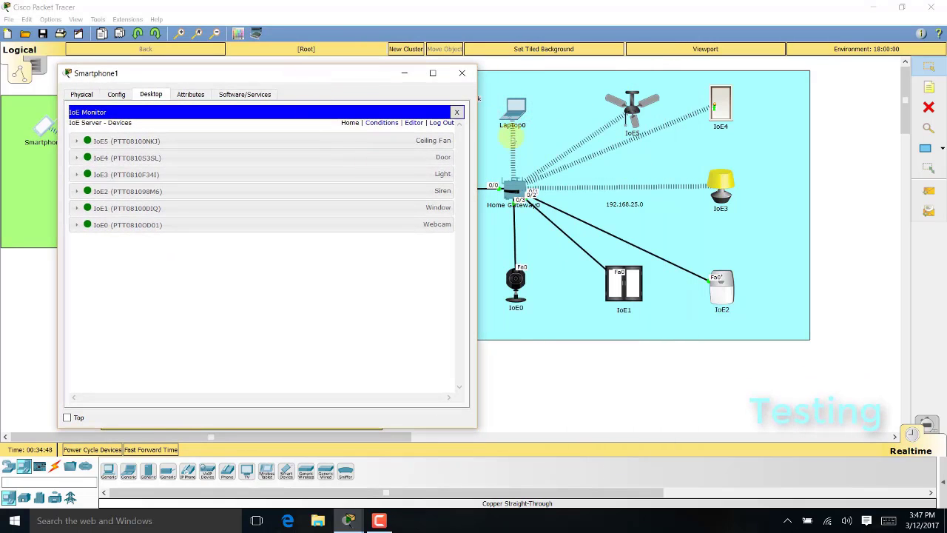
Set the ceiling fan to Low, then Off, from Smartphone1's IoE Monitor
left_click_drag(347, 82, 476, 86)
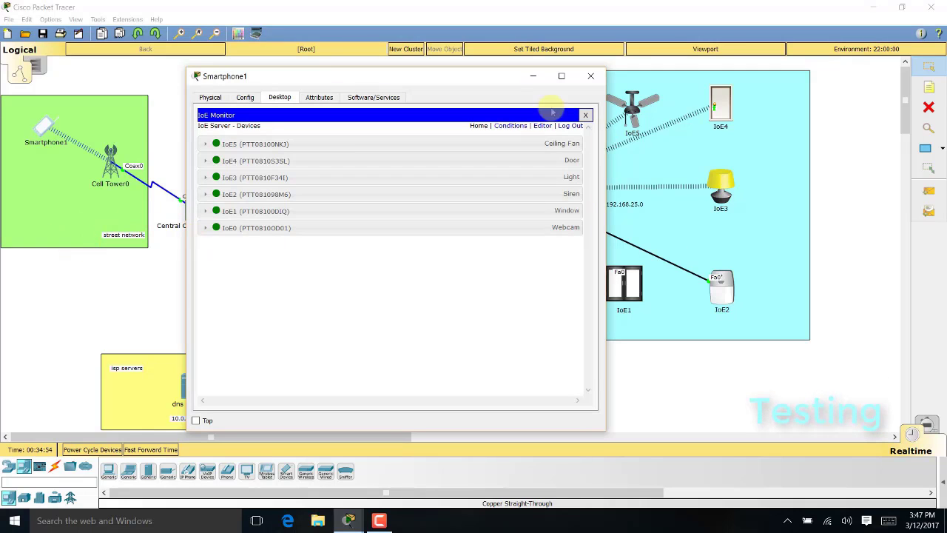
left_click_drag(484, 78, 551, 83)
left_click(395, 152)
left_click_drag(492, 86, 302, 99)
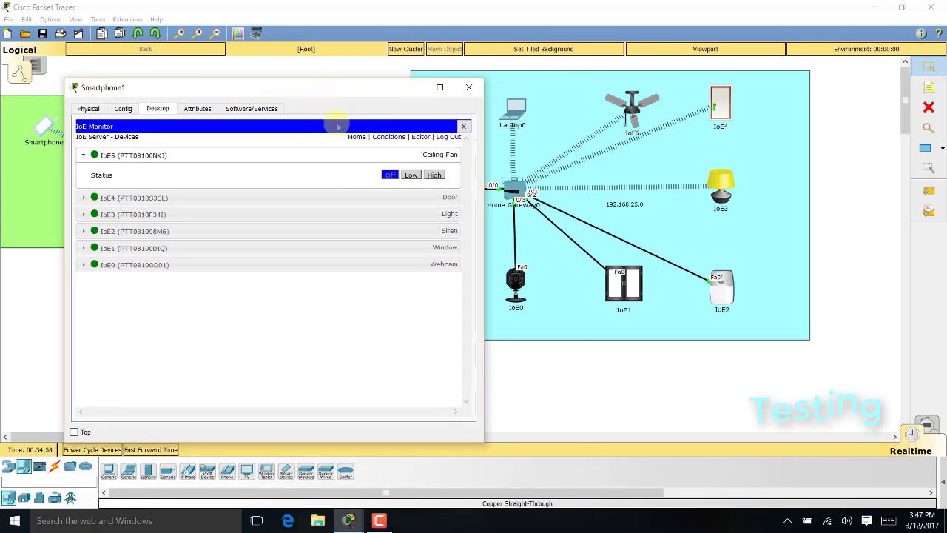
left_click(411, 175)
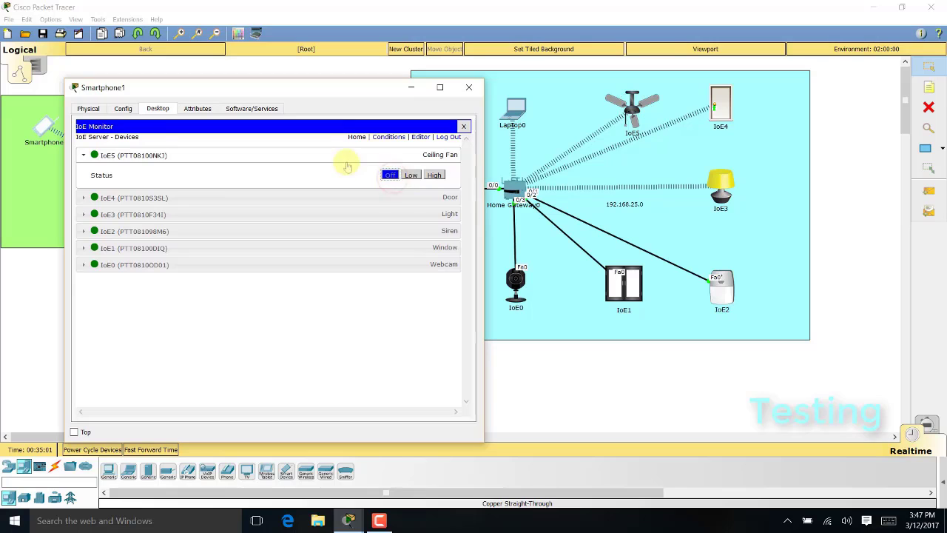
left_click(411, 155)
Toggle the webcam on and off, switch the window off, then log out and close the smartphone
left_click(434, 239)
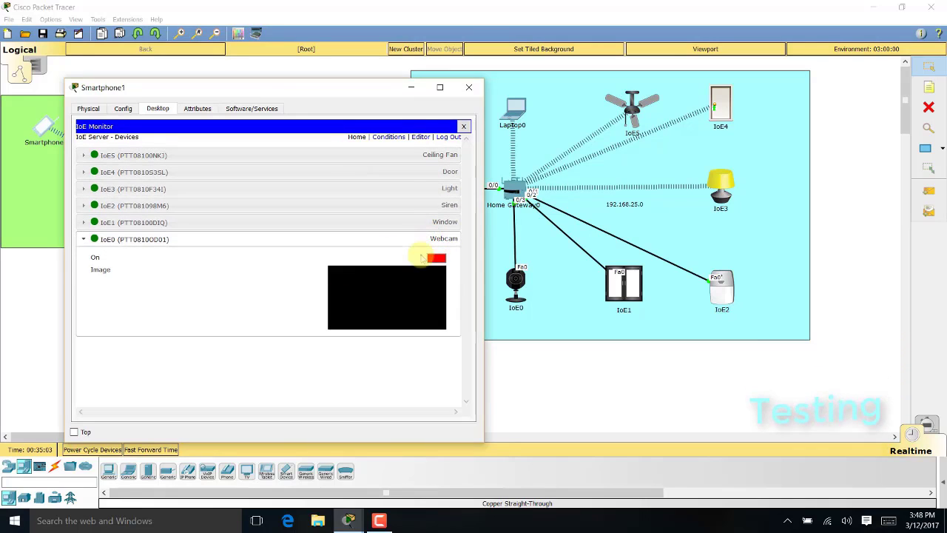
left_click(437, 259)
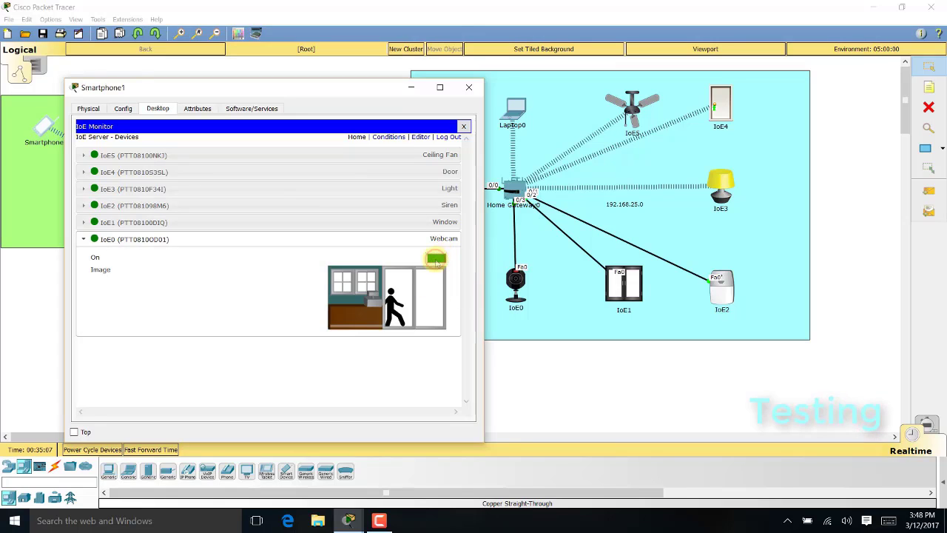
left_click(437, 259)
left_click(435, 239)
left_click(436, 222)
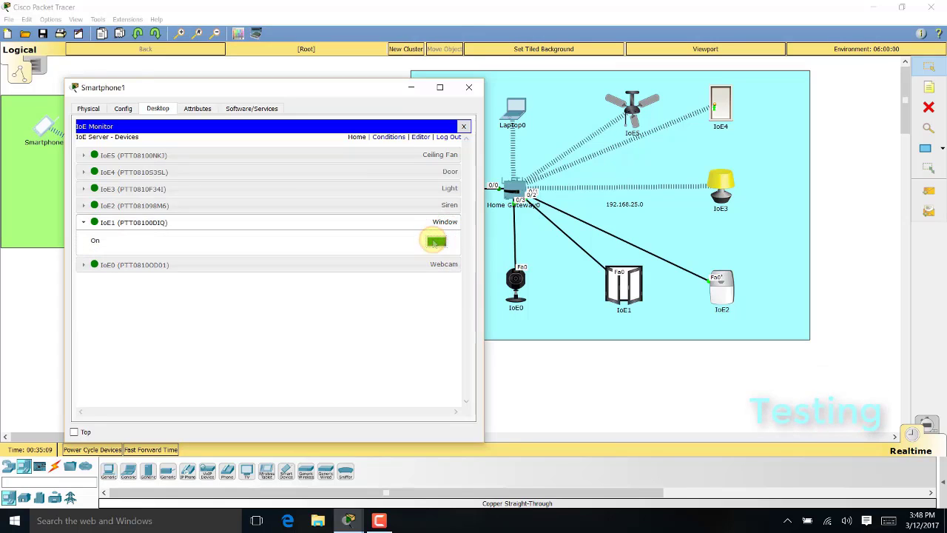
left_click(436, 241)
left_click(444, 222)
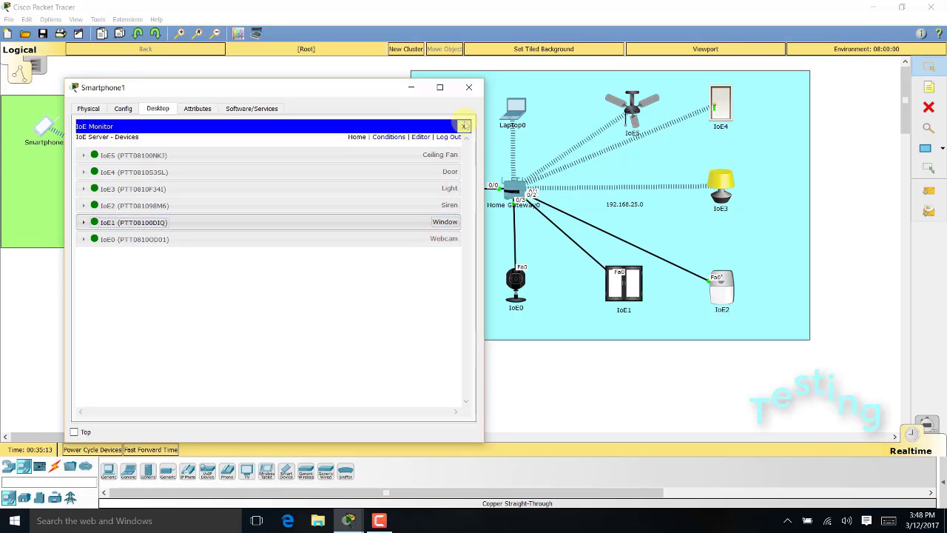
left_click(448, 136)
left_click(463, 127)
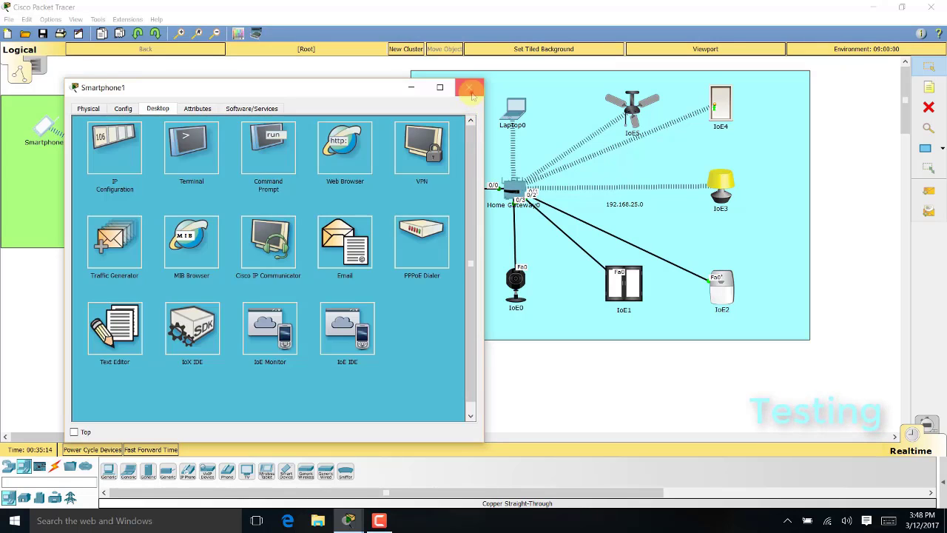
left_click(468, 88)
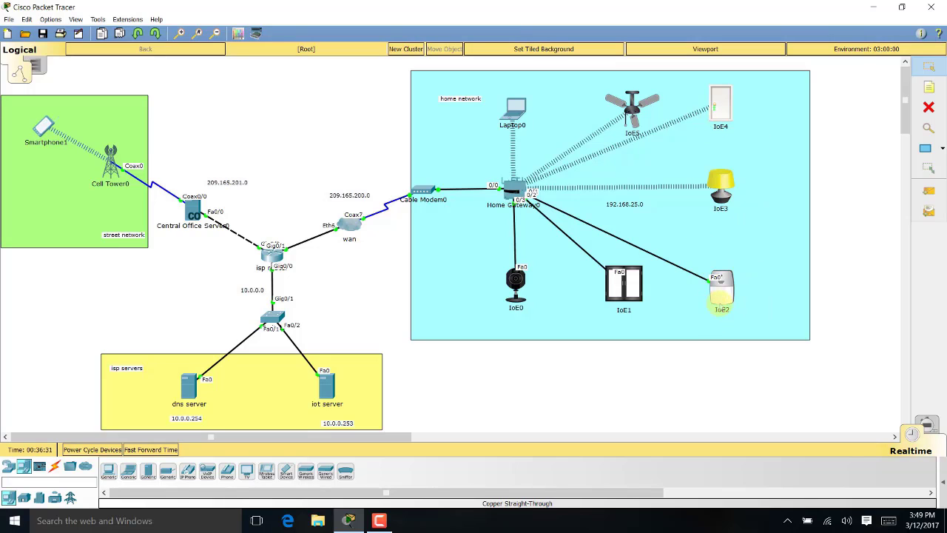
Open IoE4's main.js under Programming and scroll through the door's code
left_click(721, 111)
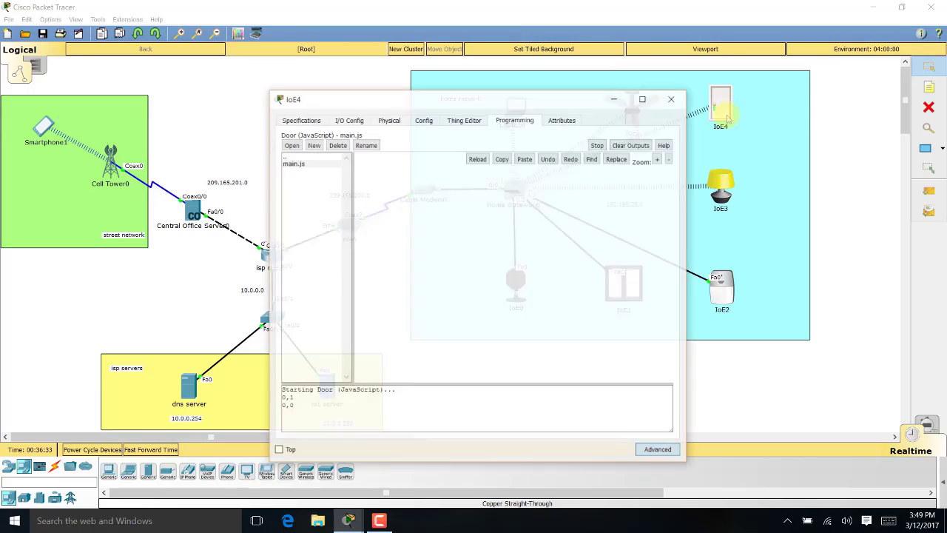
left_click(466, 120)
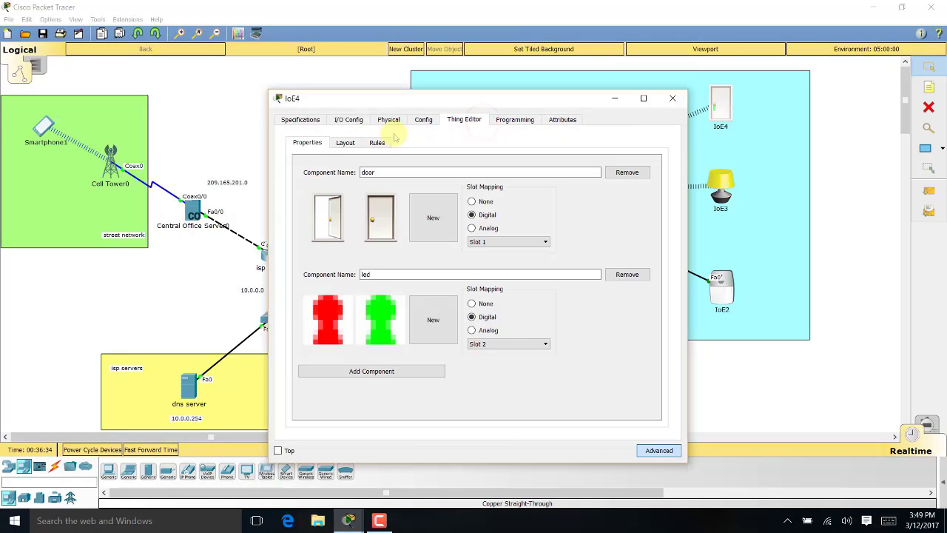
left_click(511, 120)
double_click(290, 164)
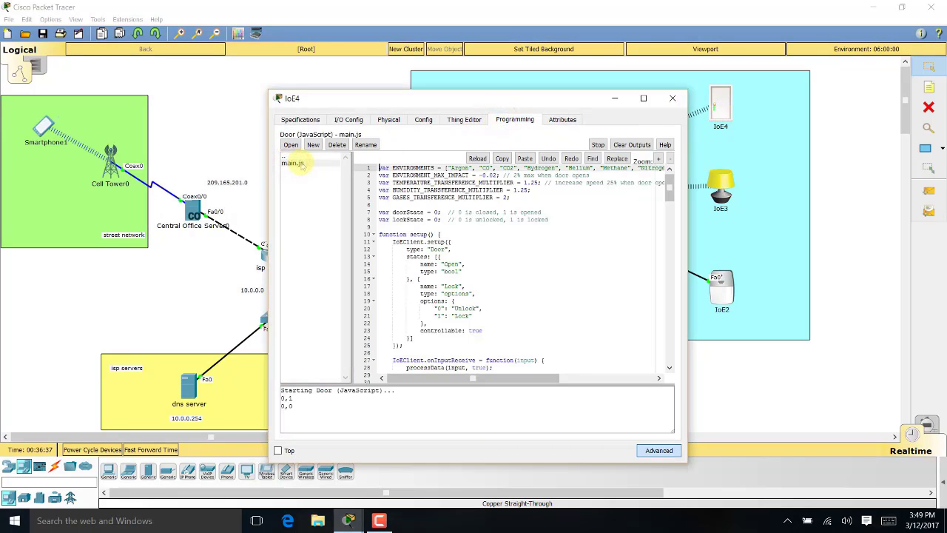
scroll(447, 270, "down", 10)
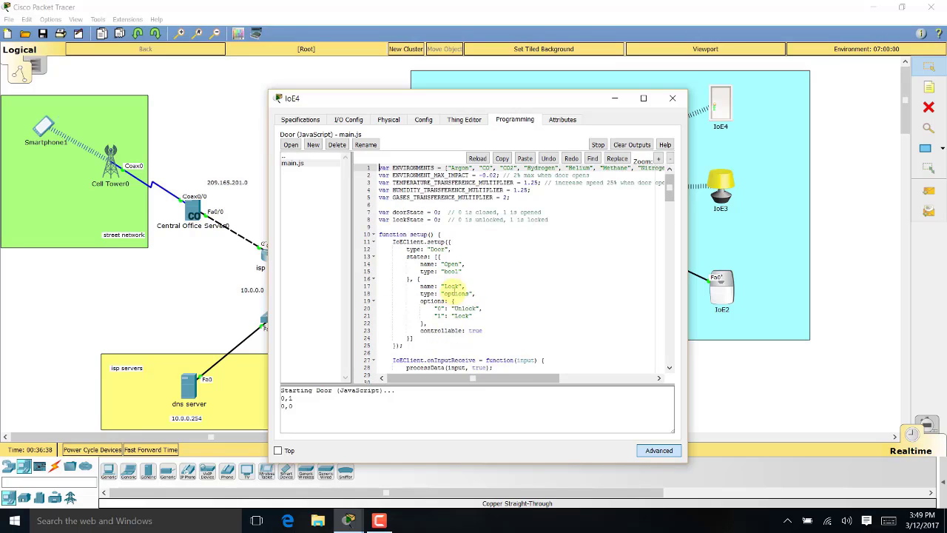
scroll(459, 285, "down", 20)
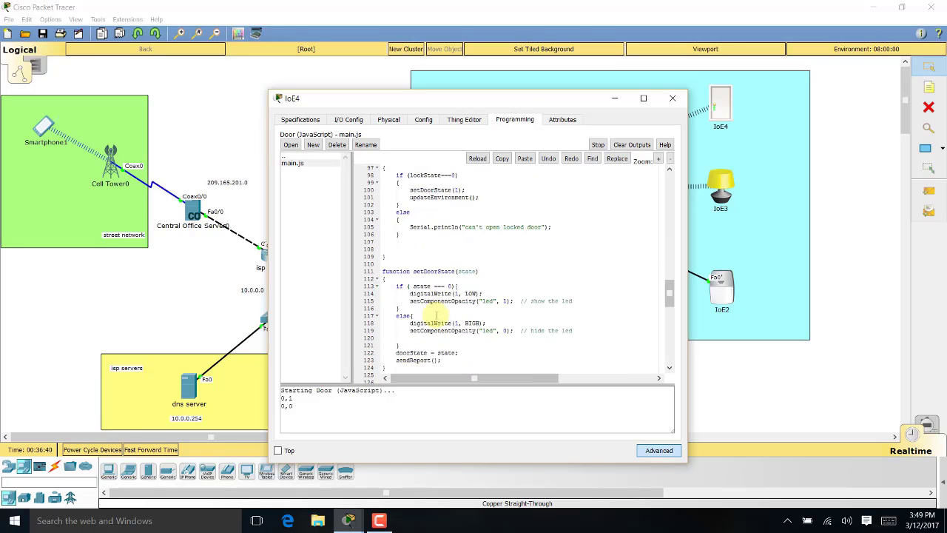
scroll(437, 316, "down", 12)
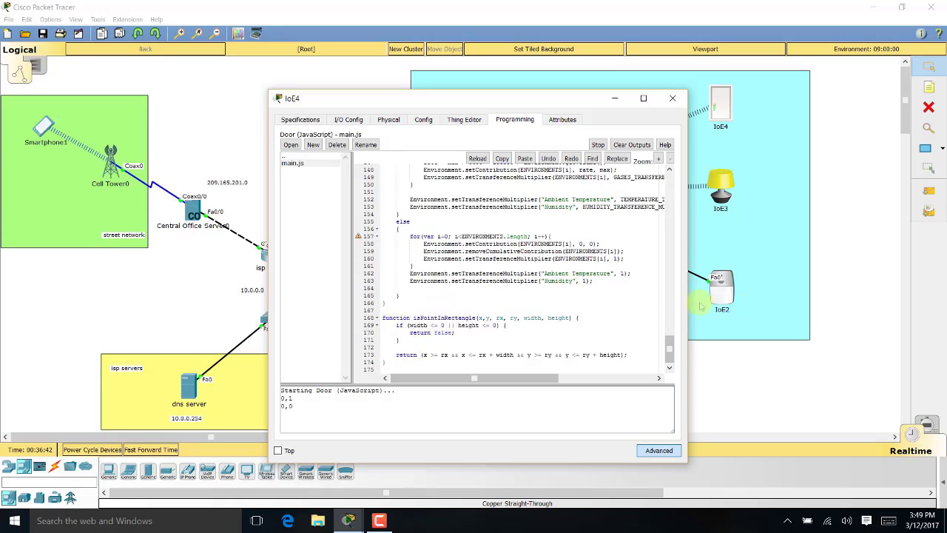